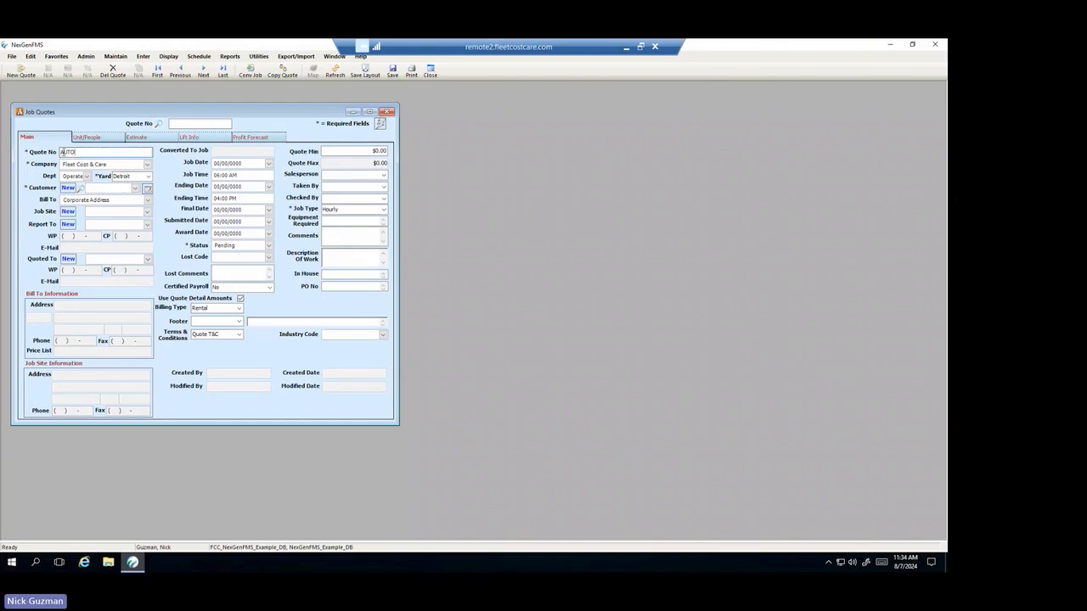
Keep the quote number on AUTO and the company on Fleet Cost & Care, and choose Operated Maintained as the department.
double_click(73, 152)
left_click(89, 154)
left_click(148, 164)
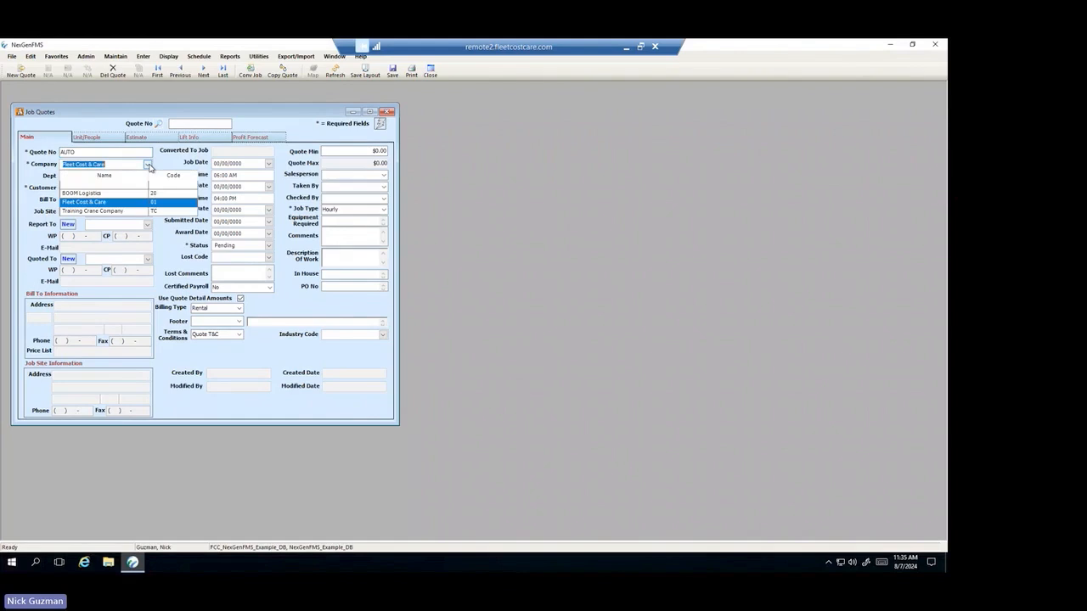
left_click(148, 165)
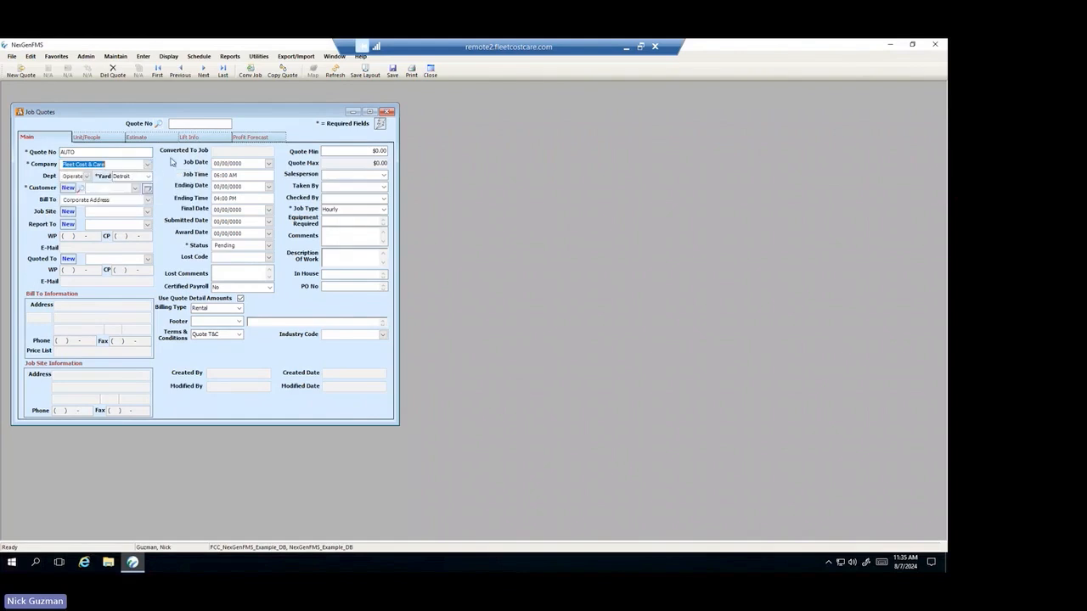
left_click(86, 176)
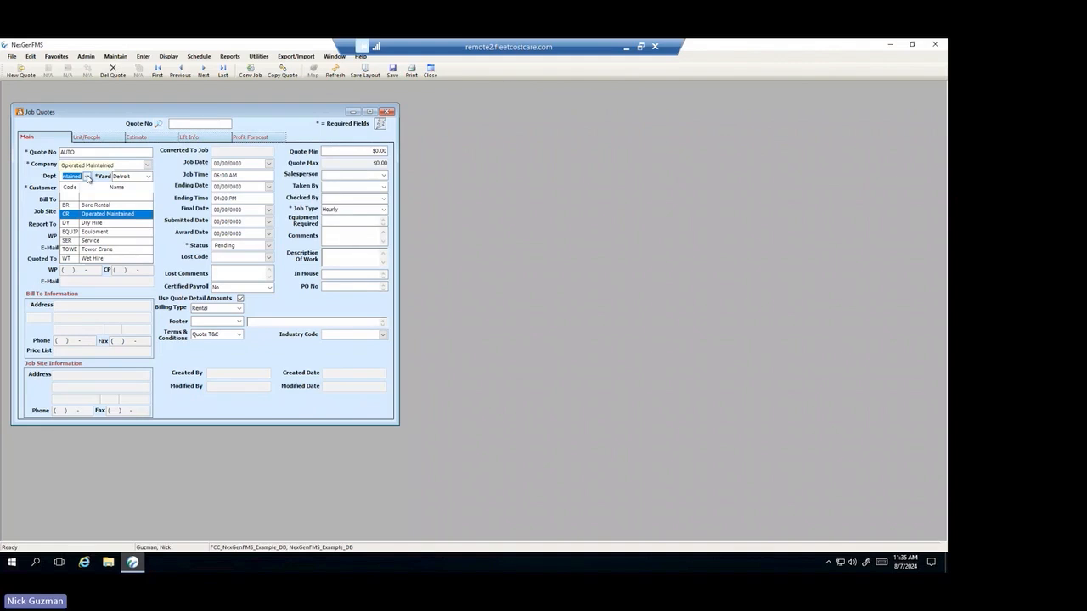
left_click(92, 216)
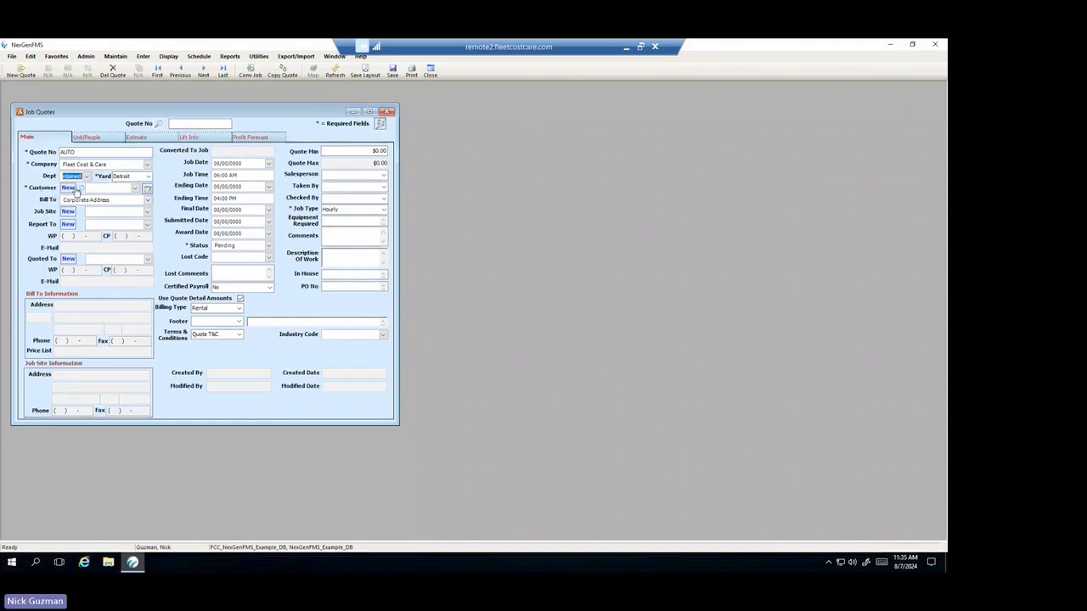
Choose AAA Construction as the quote's customer and Grand Floridian as the job site.
left_click(135, 189)
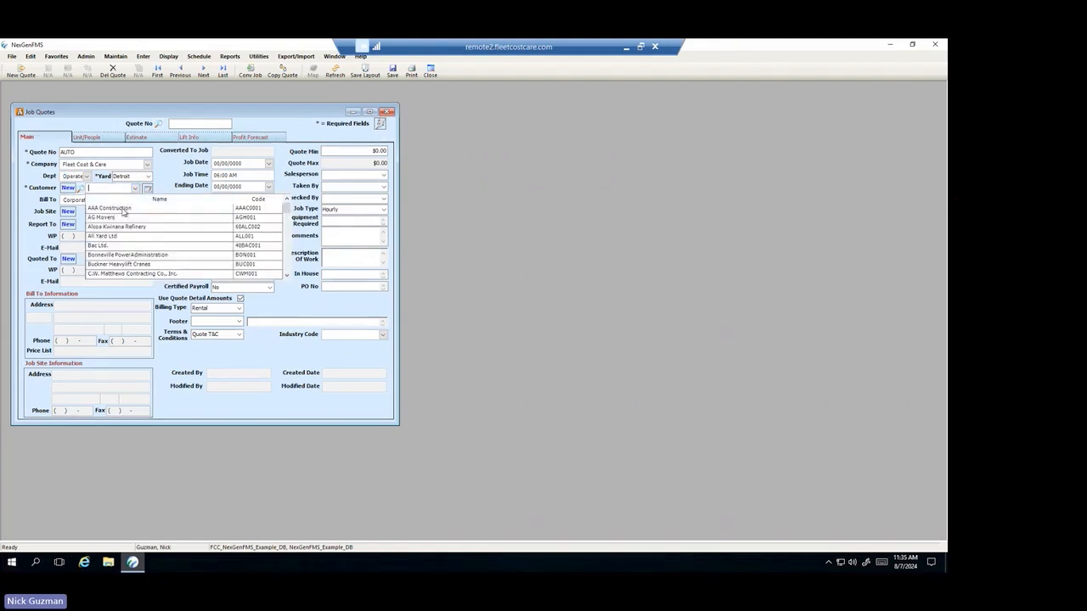
left_click(124, 212)
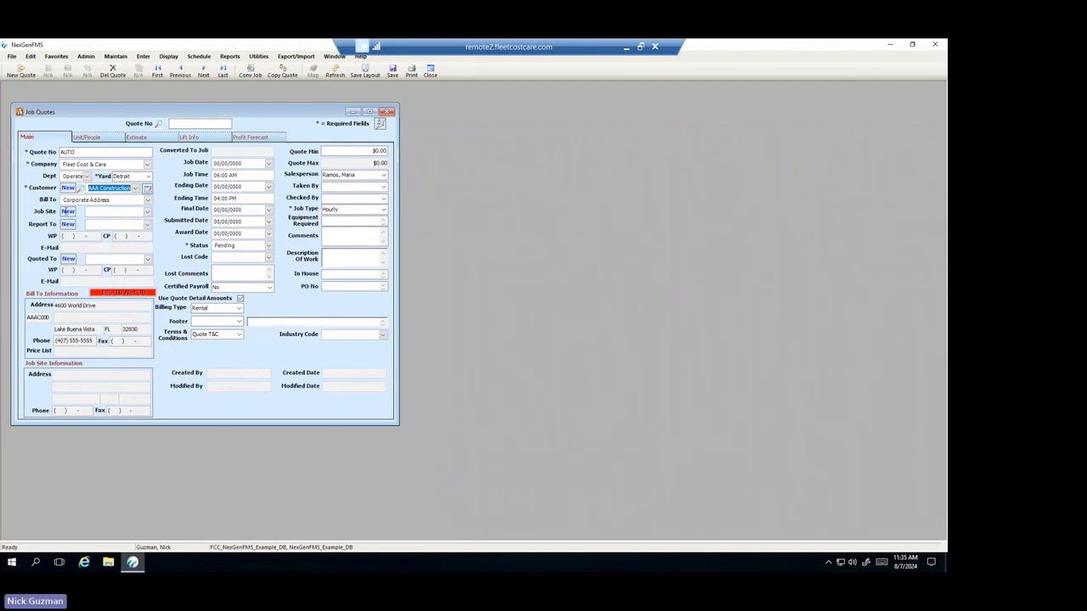
left_click(147, 212)
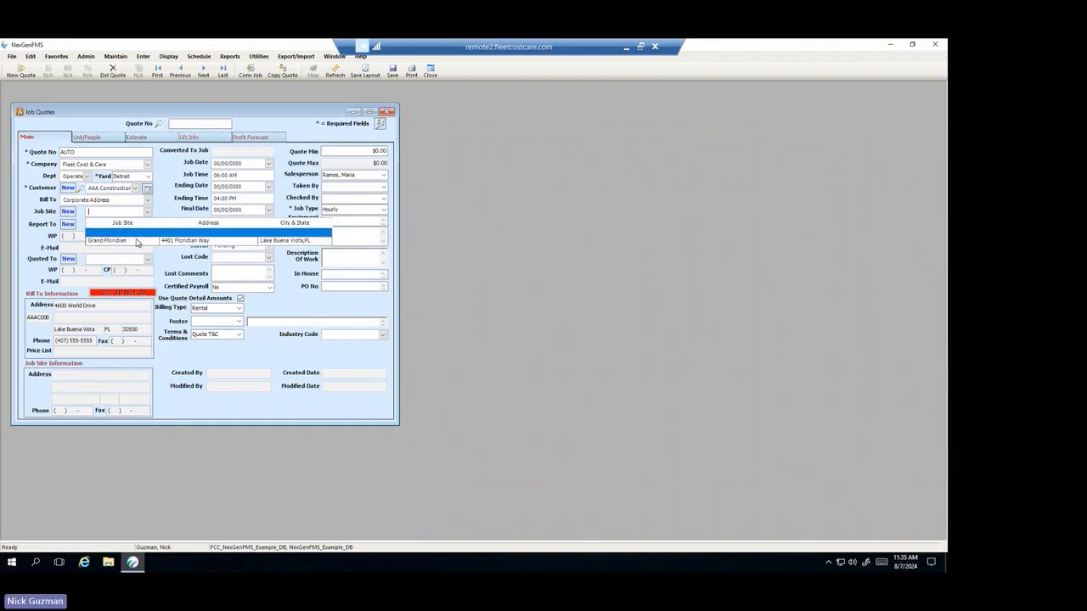
left_click(134, 242)
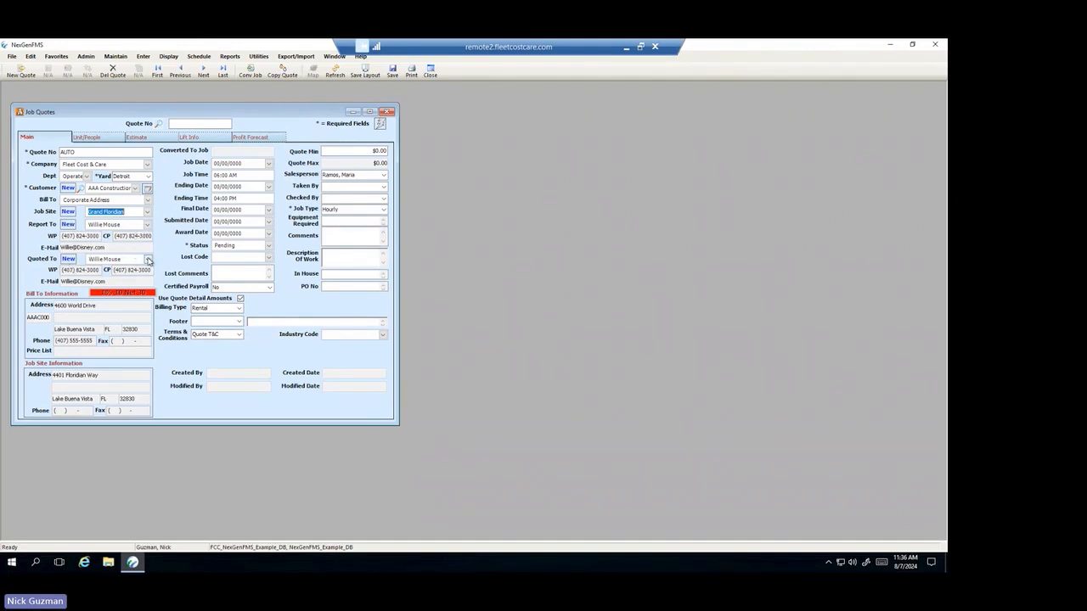
Choose Corporate Address as the bill-to, and check the available quoted-to contacts and job sites.
left_click(148, 260)
left_click(149, 261)
left_click(149, 200)
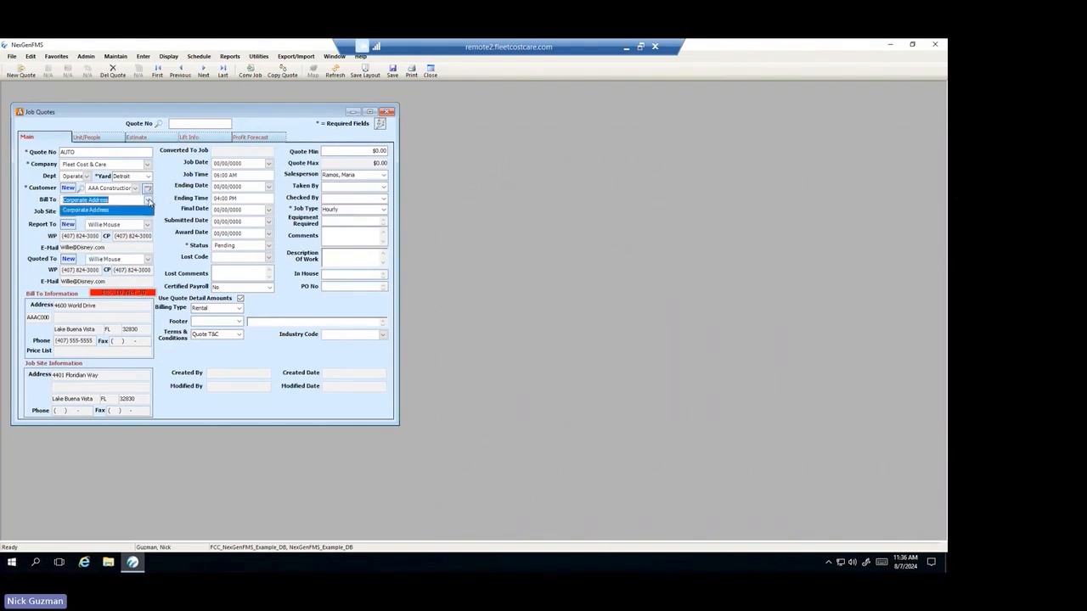
left_click(98, 210)
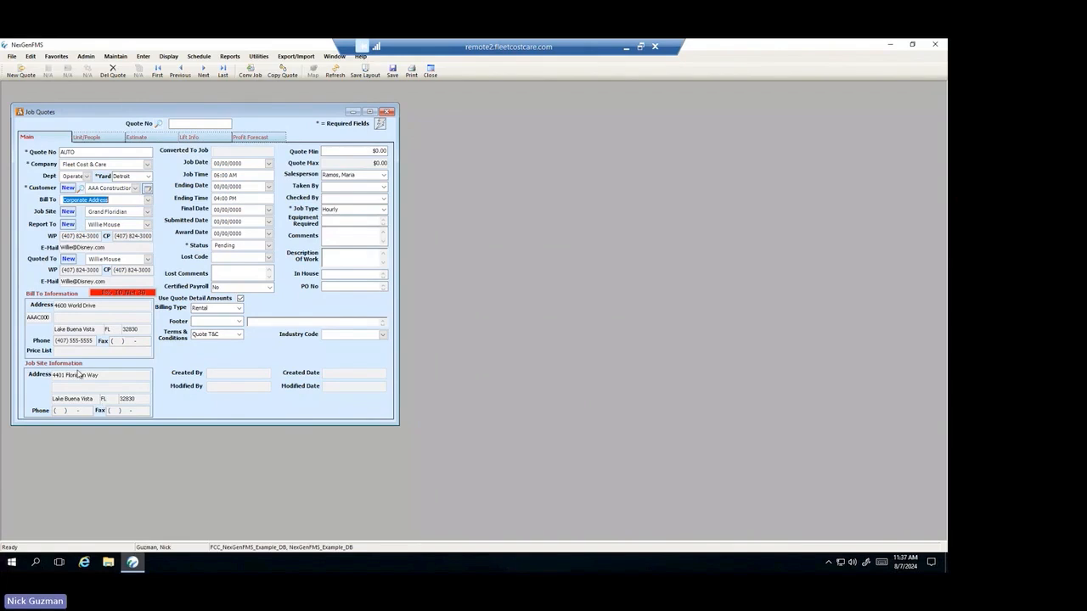
left_click(148, 212)
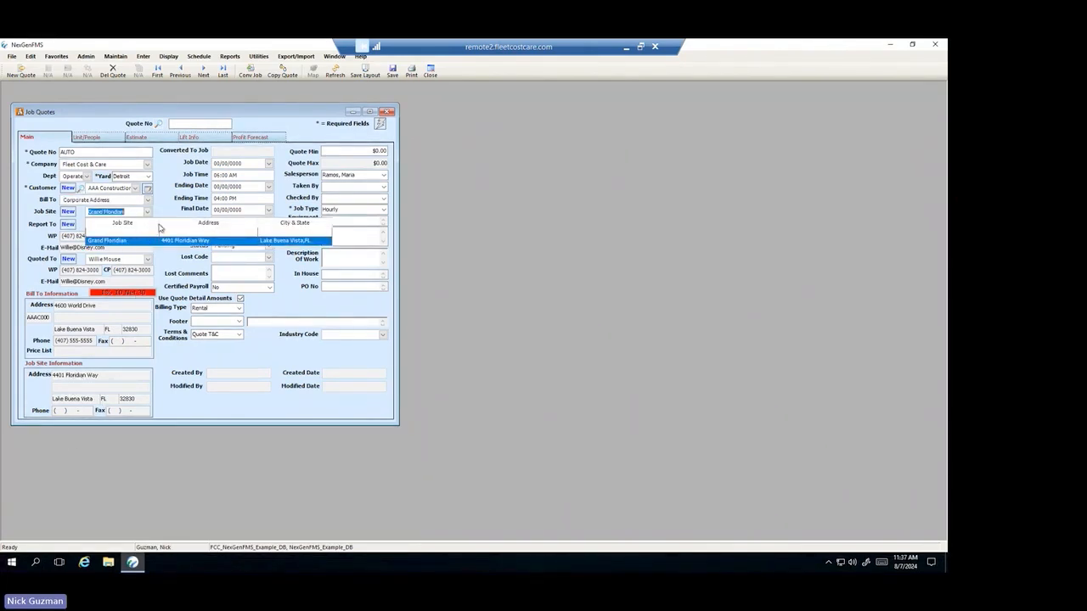
left_click(159, 213)
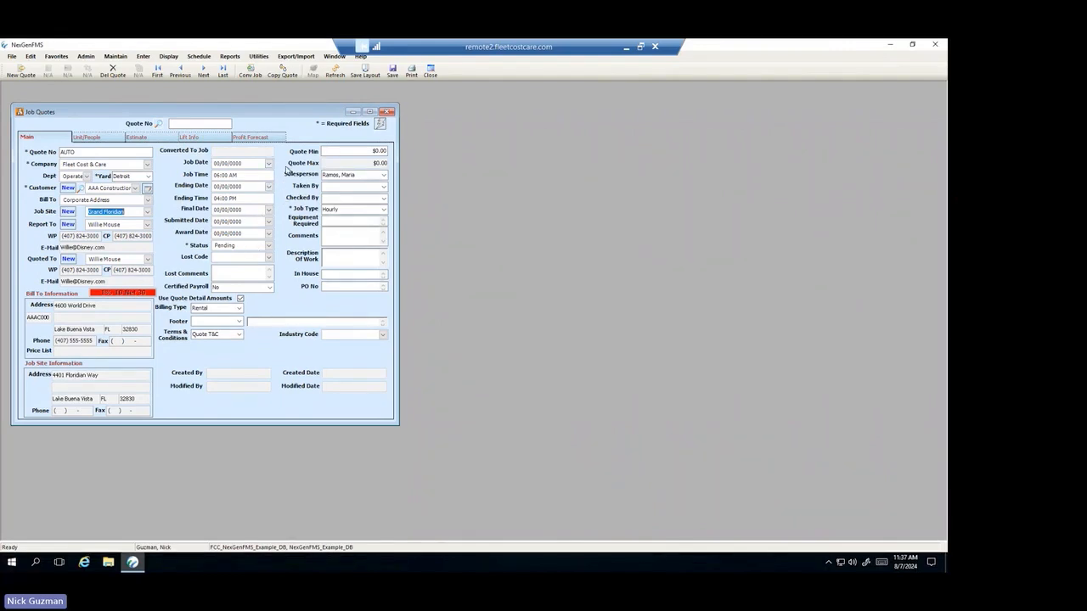
Set the quote's job date to August 14, 2024.
left_click(268, 163)
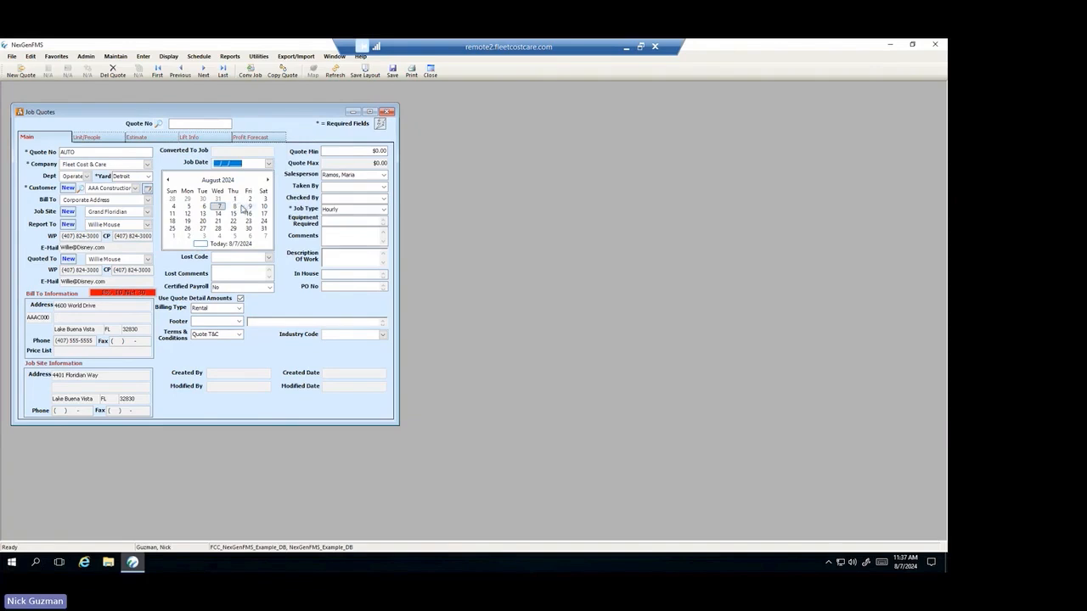
left_click(219, 214)
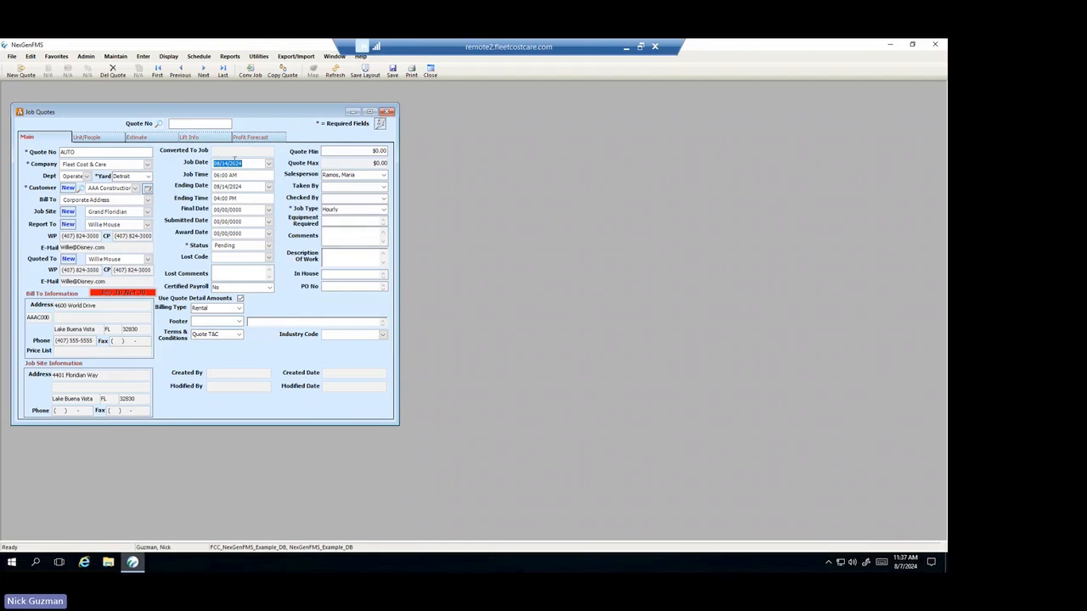
left_click(269, 163)
left_click(270, 167)
Review the ending date calendar and the job time and ending time fields of the quote.
left_click(218, 185)
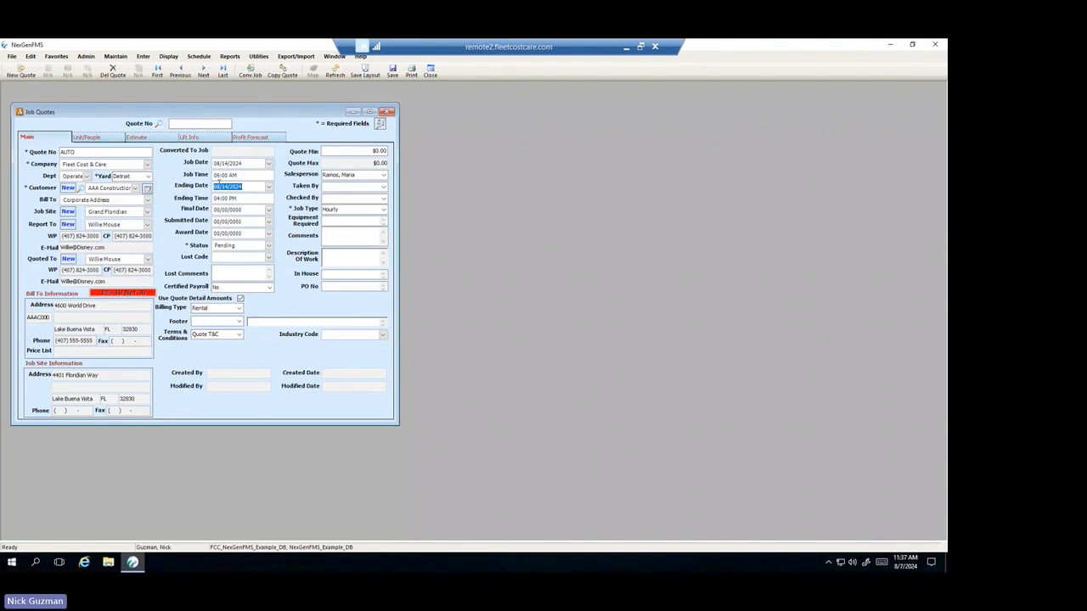
left_click(268, 187)
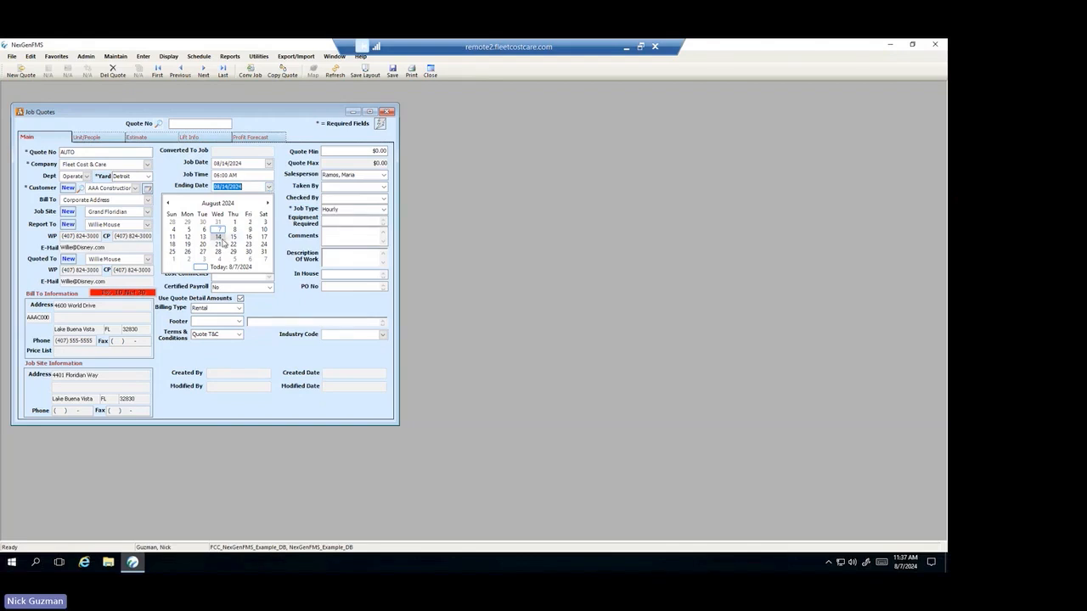
left_click(270, 189)
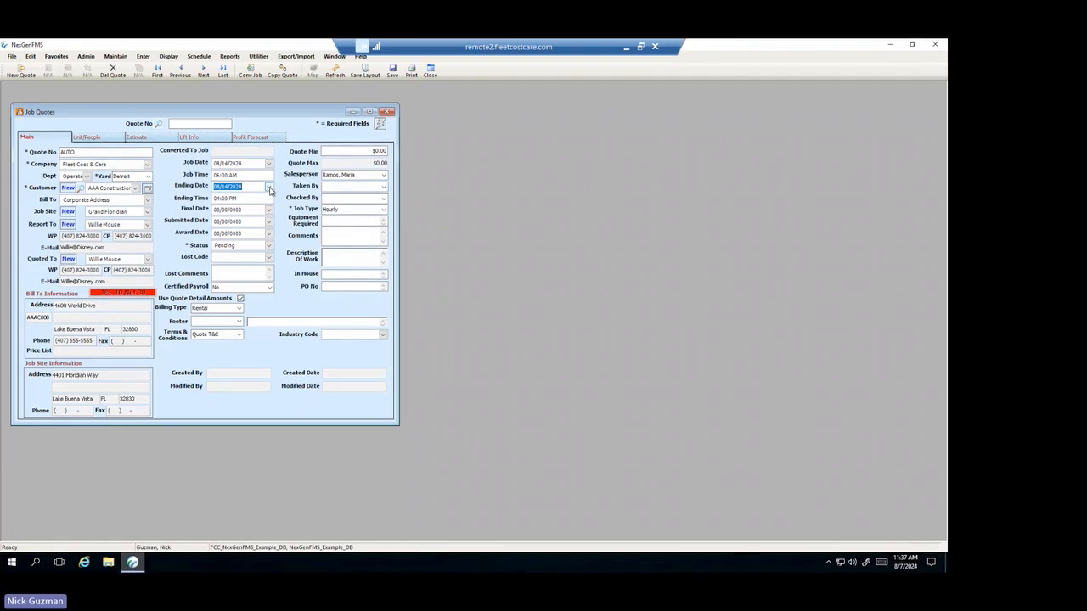
left_click(269, 188)
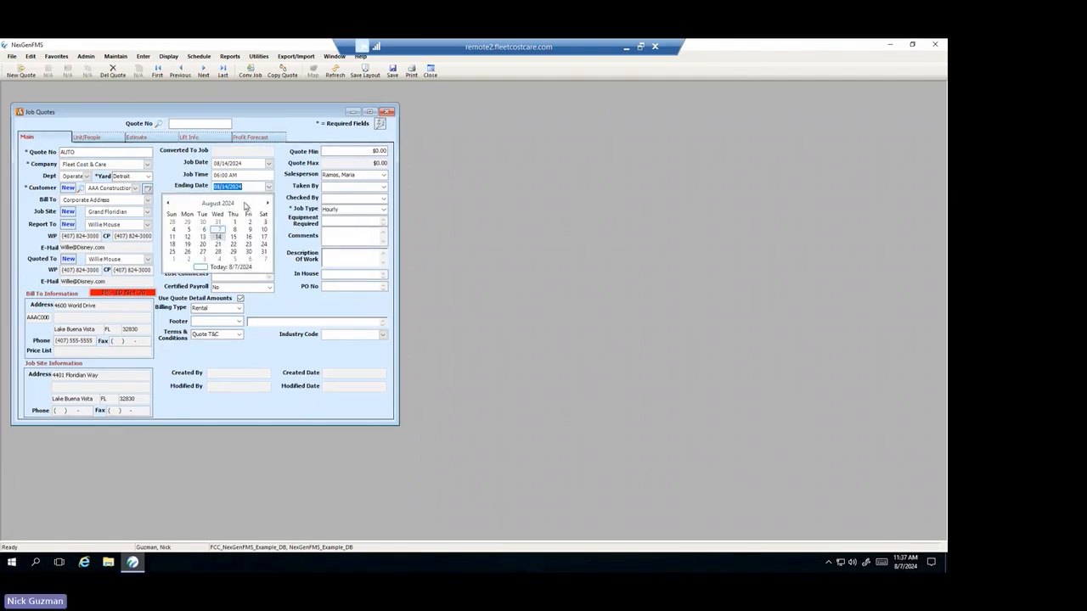
left_click(269, 188)
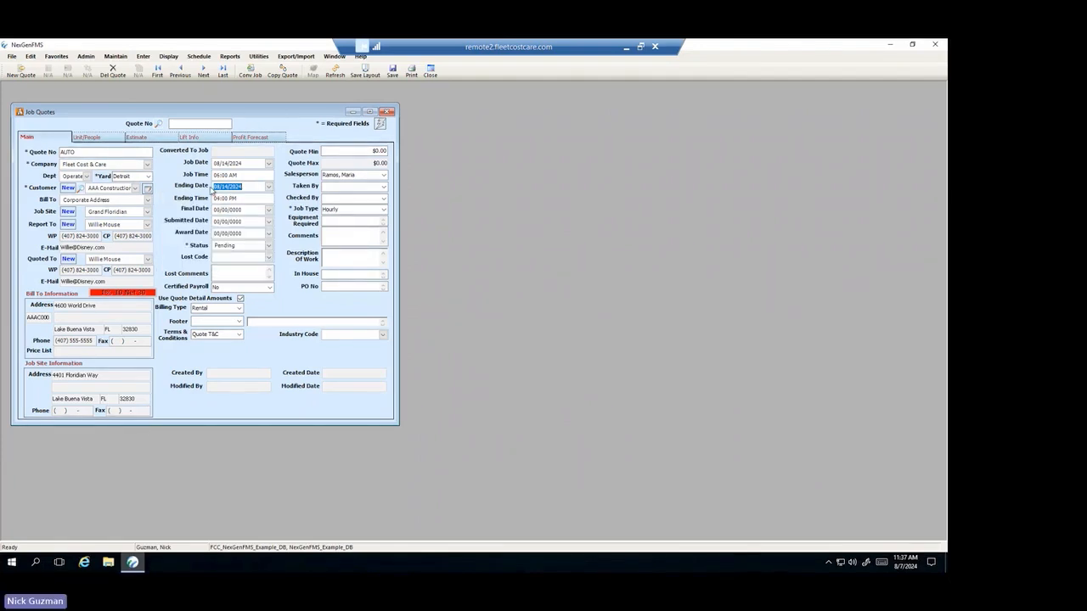
left_click(269, 189)
left_click(269, 188)
left_click(249, 175)
left_click(239, 199)
left_click(241, 176)
left_click(242, 197)
left_click(243, 177)
left_click(242, 199)
left_click(243, 176)
left_click(243, 197)
left_click(251, 176)
left_click(233, 200)
left_click(238, 175)
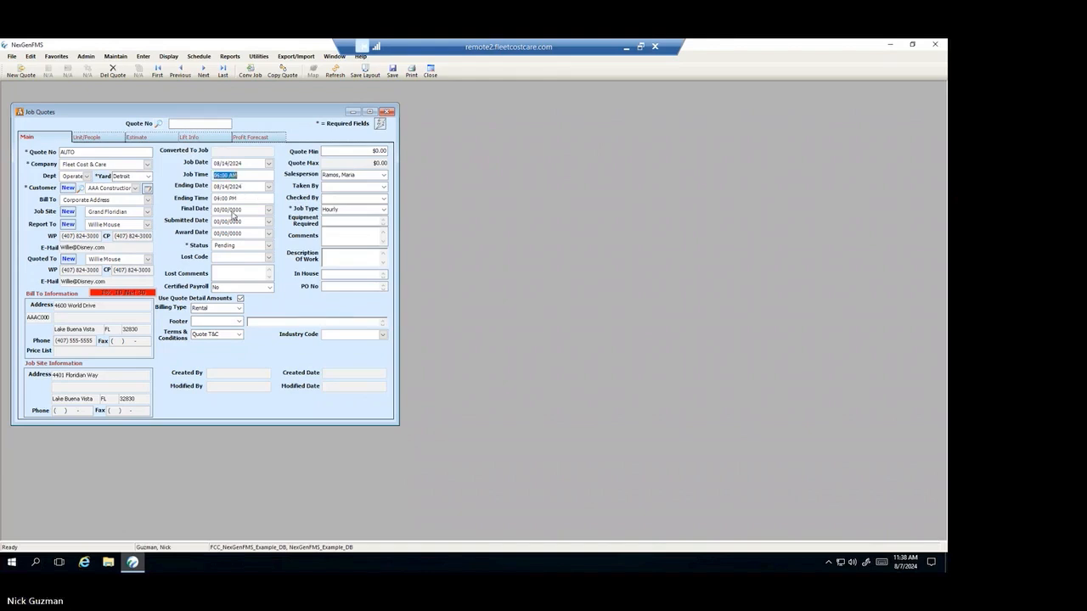
left_click(239, 200)
Set the final date to 08/09/2024 and the submitted date to 08/07/2024.
left_click(226, 208)
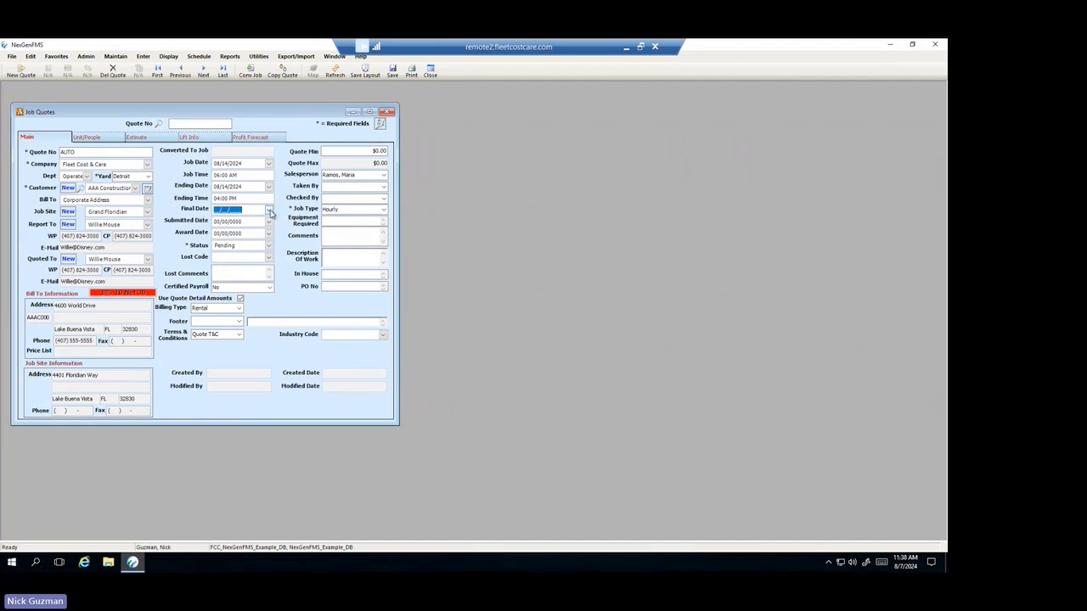
left_click(268, 211)
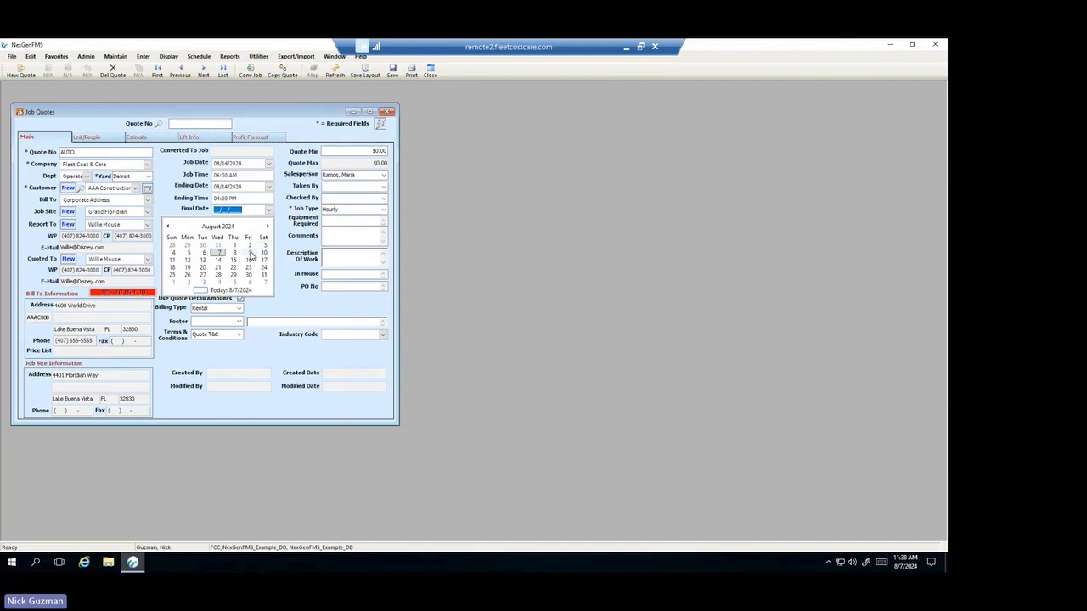
left_click(250, 253)
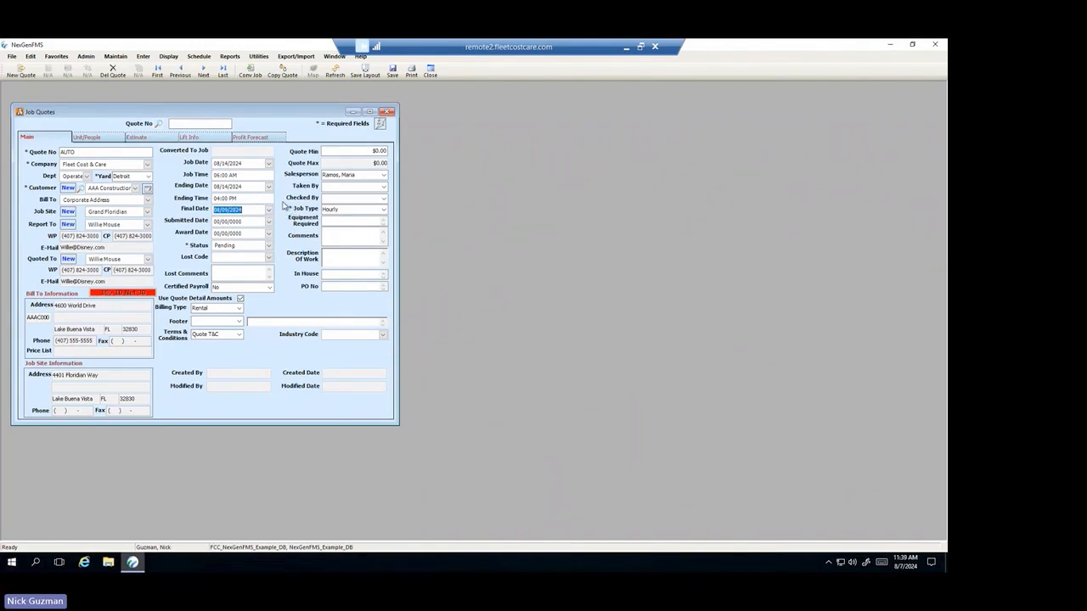
left_click(268, 210)
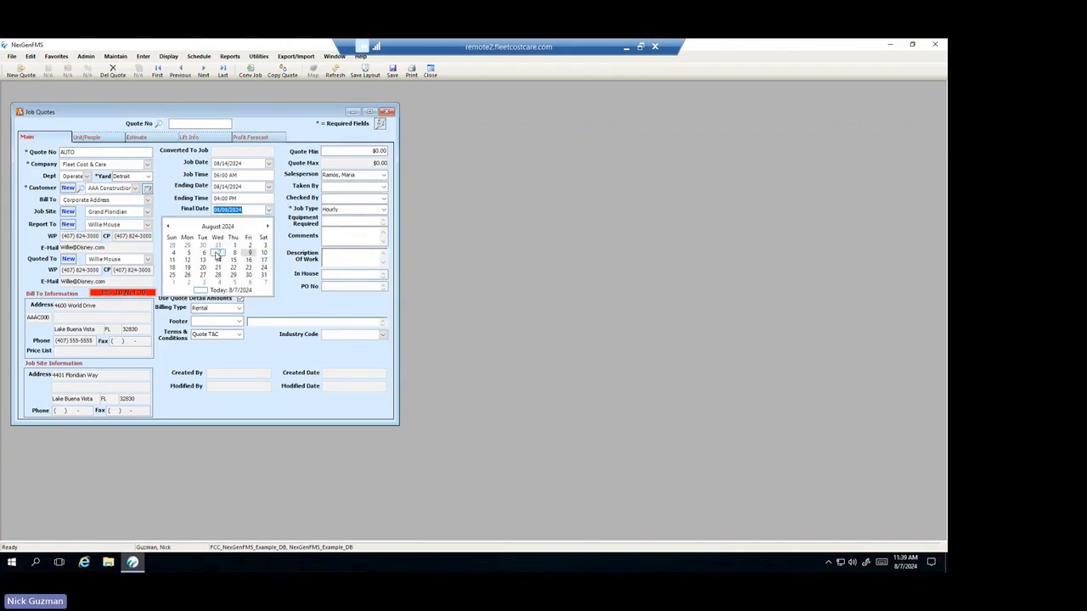
left_click(270, 211)
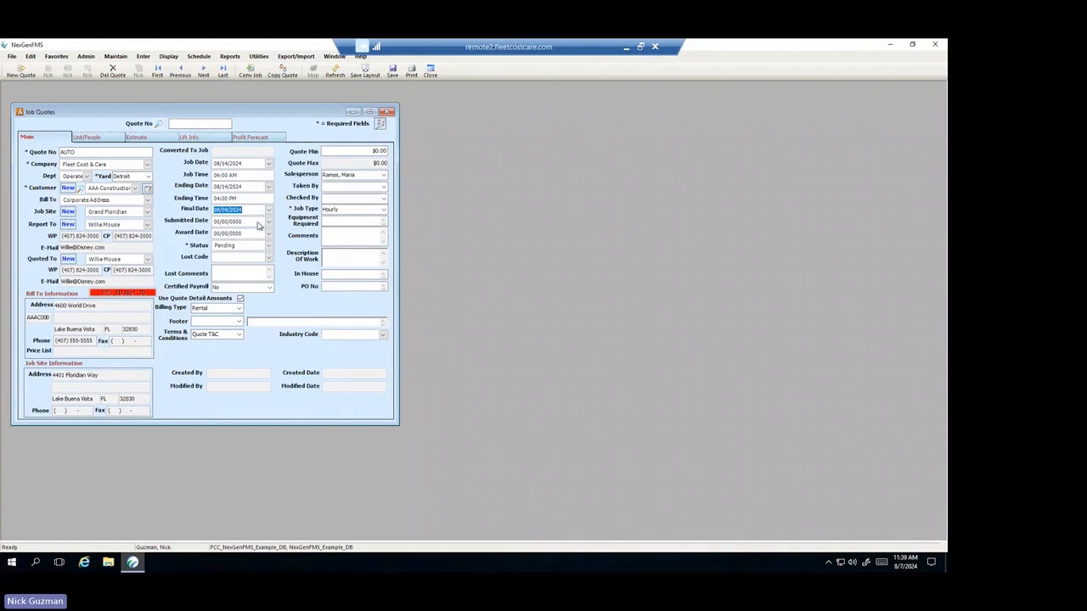
left_click(223, 222)
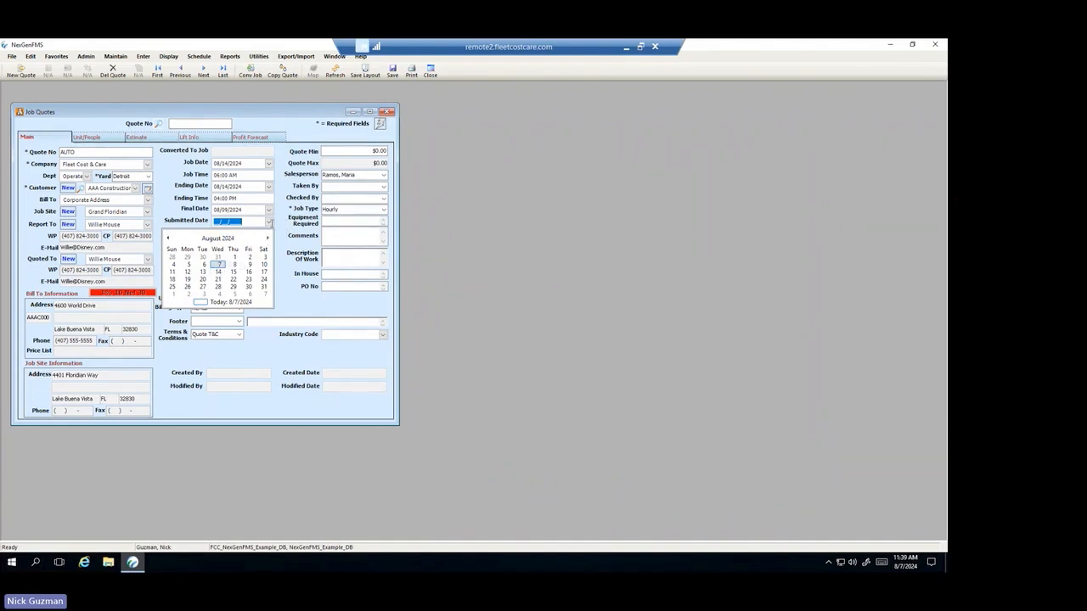
left_click(219, 265)
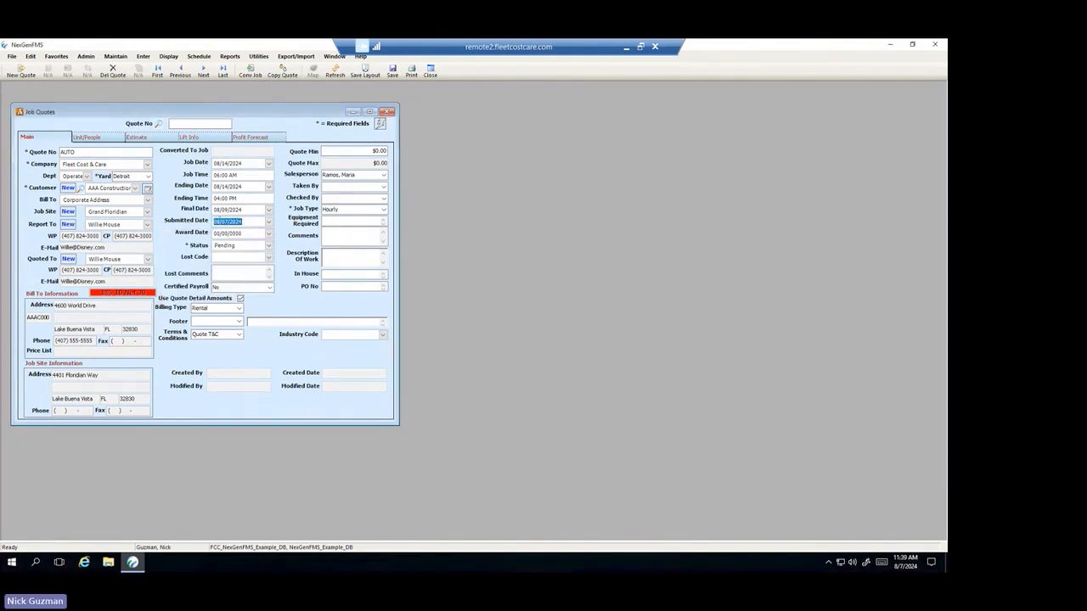
Set the award date to 08/07/2024 and the quote status to Awarded.
left_click(270, 233)
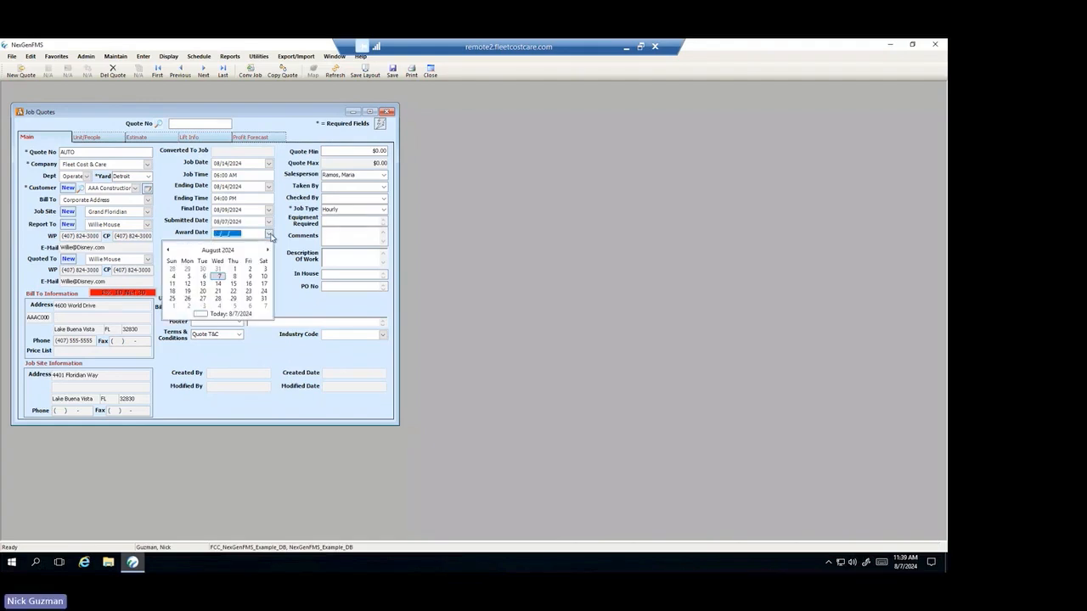
left_click(252, 233)
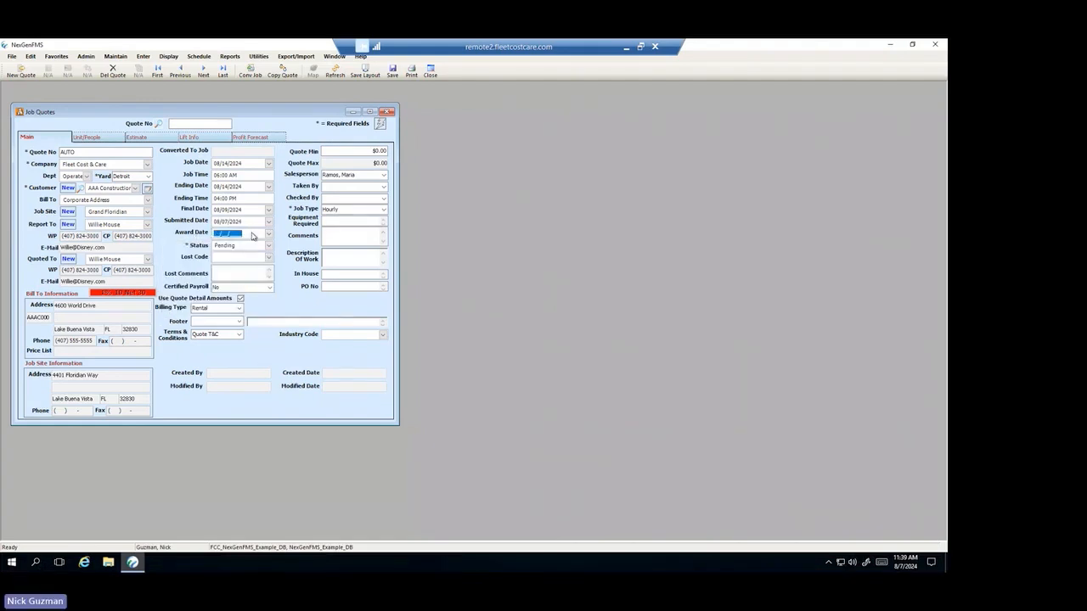
left_click(269, 235)
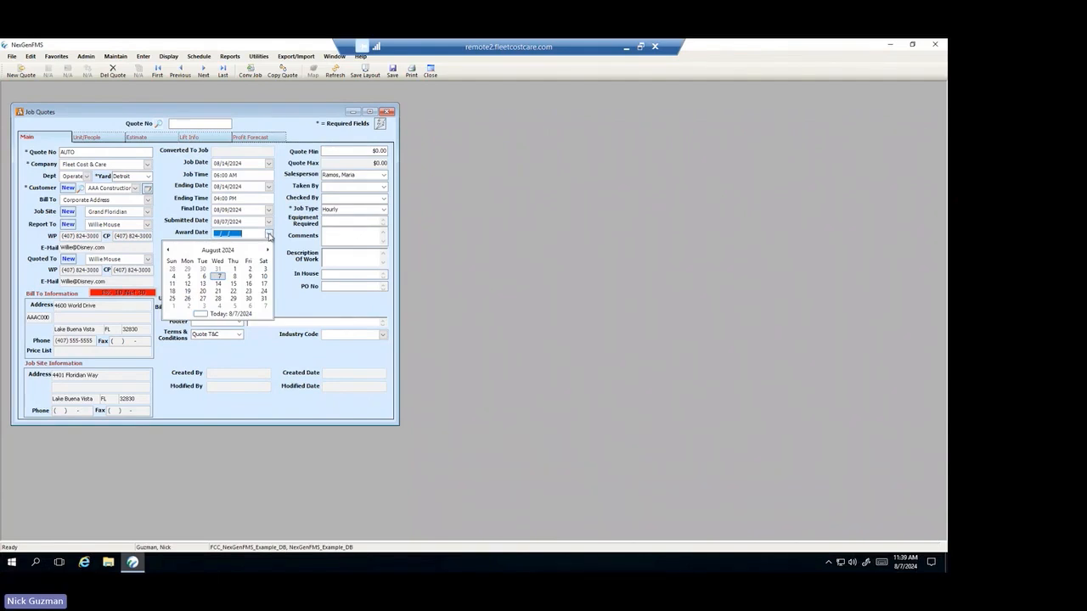
left_click(220, 278)
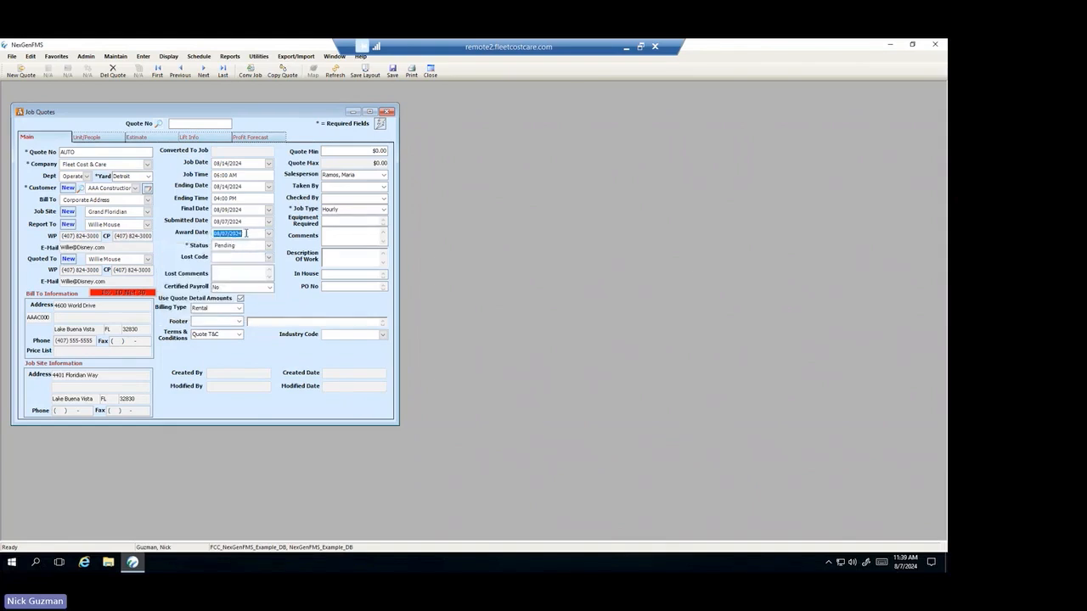
left_click(269, 234)
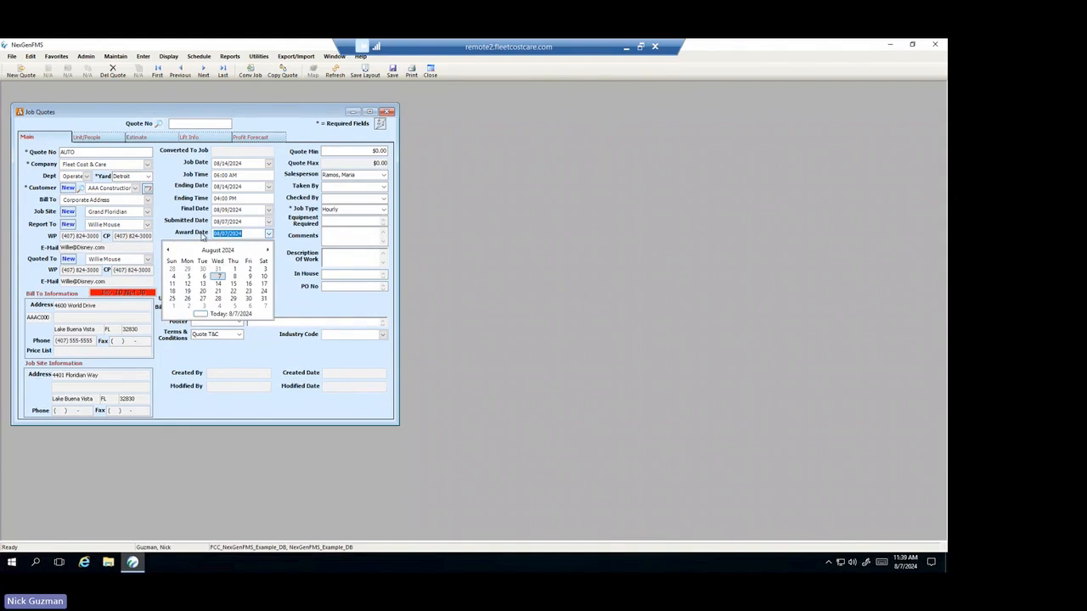
left_click(269, 234)
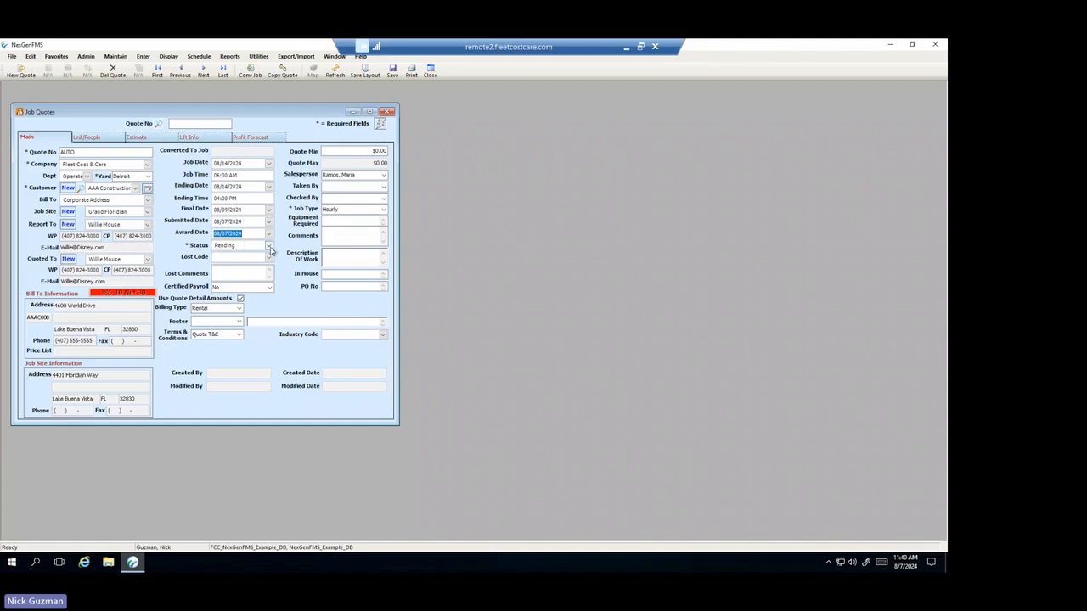
left_click(270, 246)
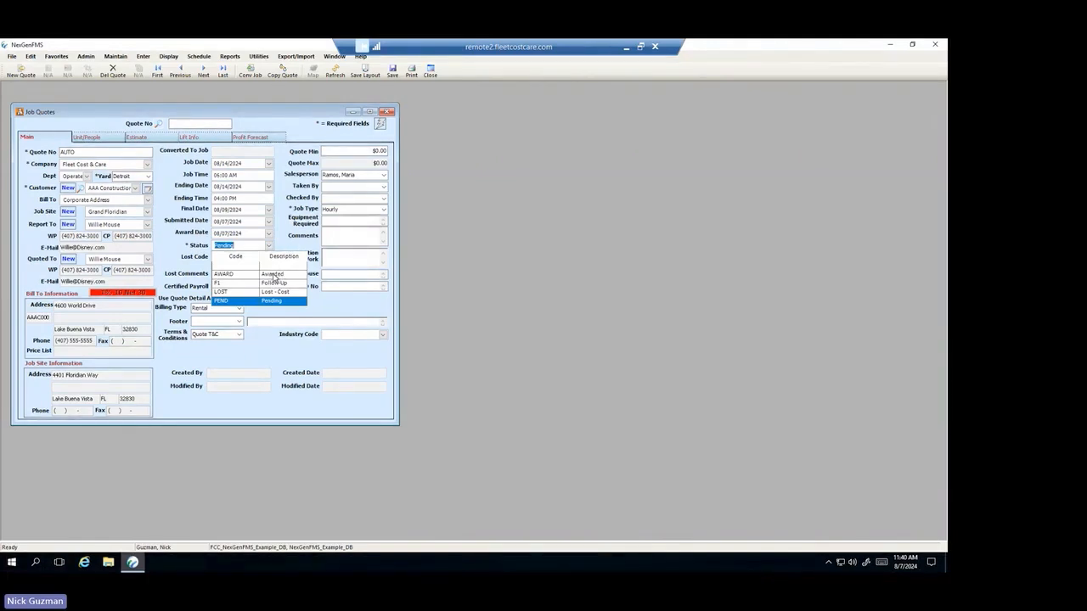
left_click(270, 275)
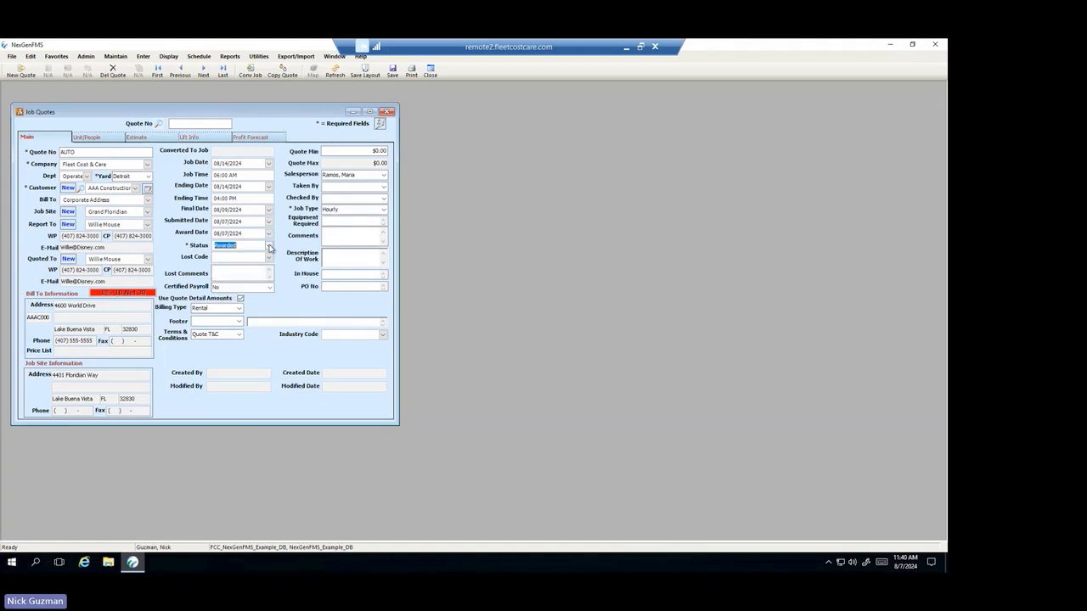
Set the quote status to Lost - Cost and the lost code to Equipment Availability.
left_click(270, 246)
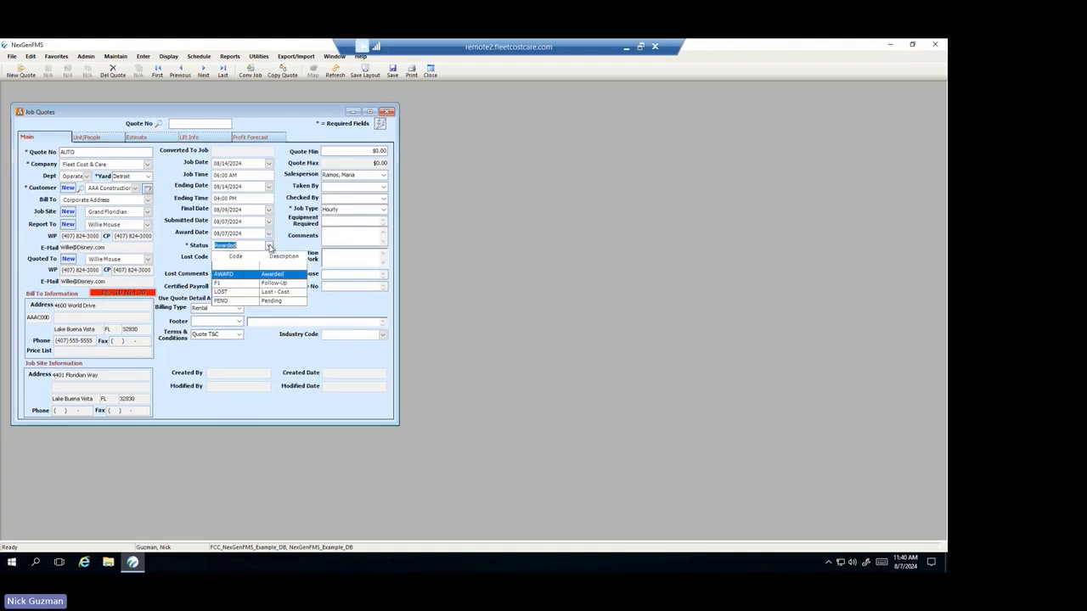
left_click(258, 291)
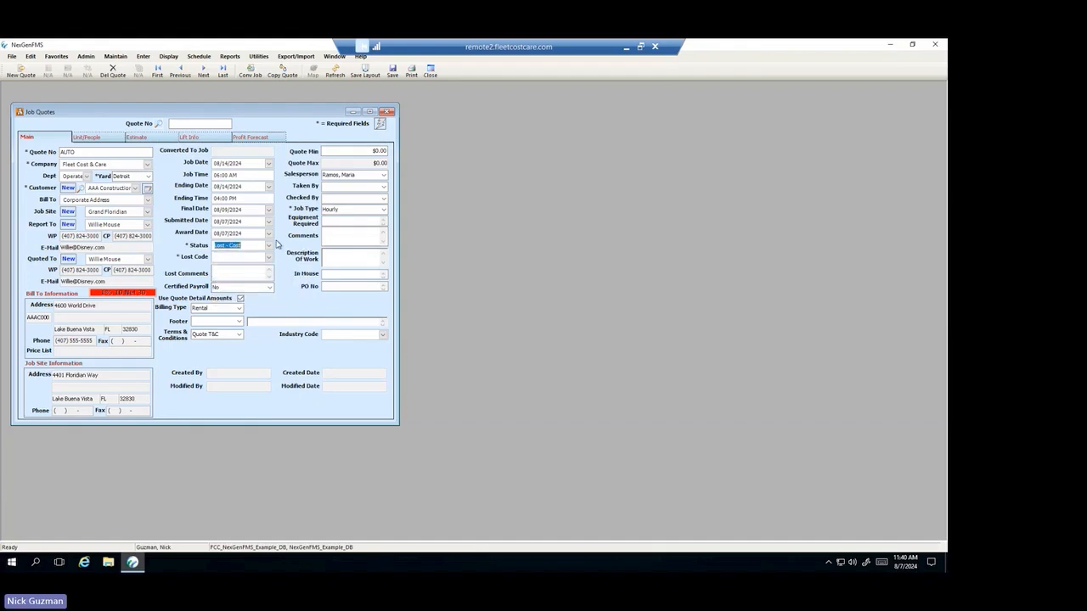
left_click(269, 245)
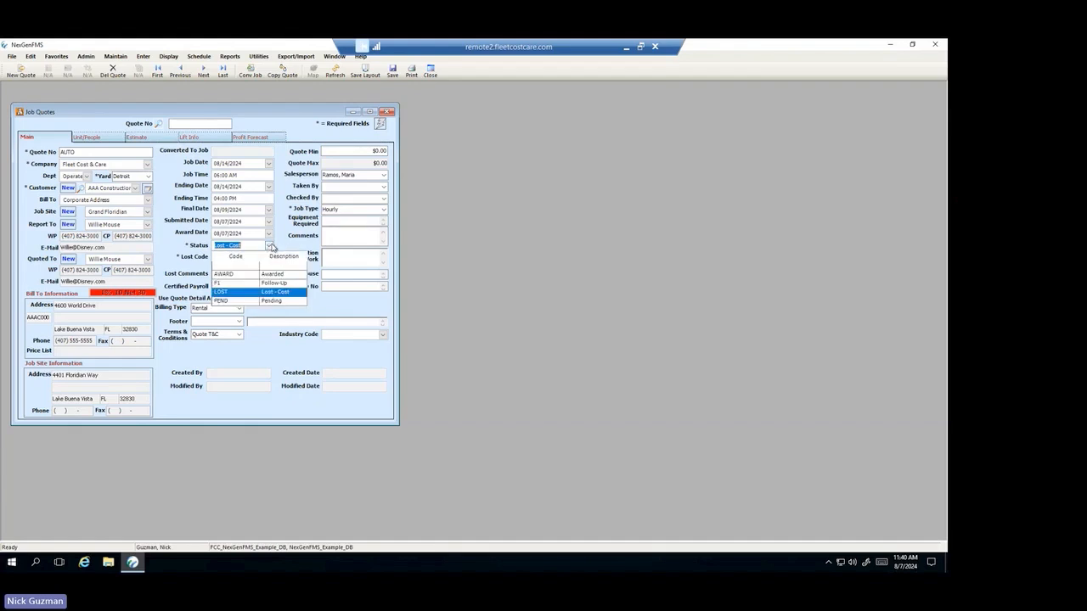
left_click(269, 246)
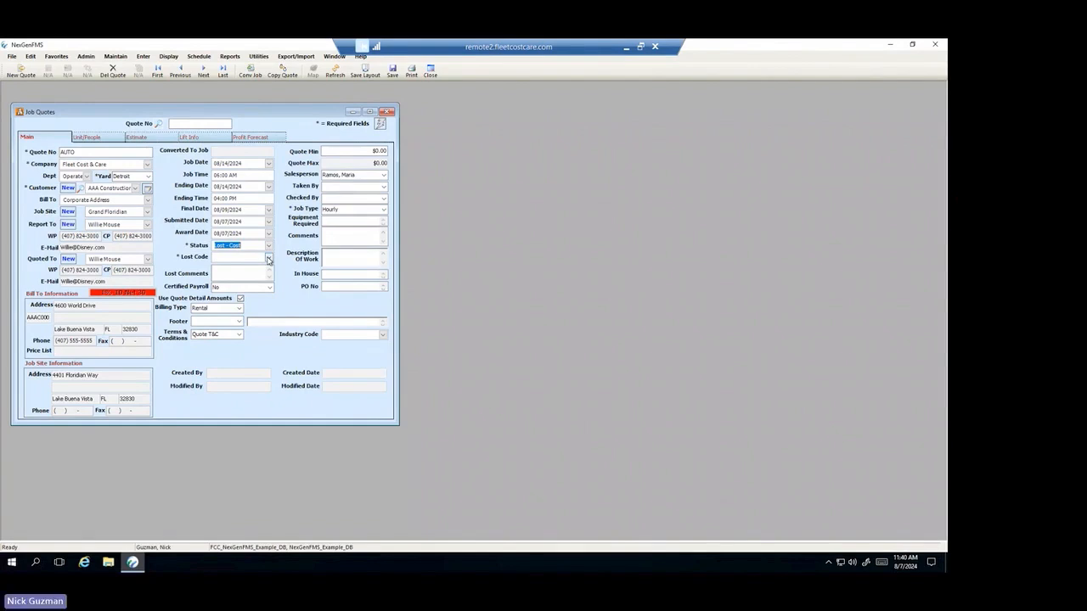
left_click(270, 258)
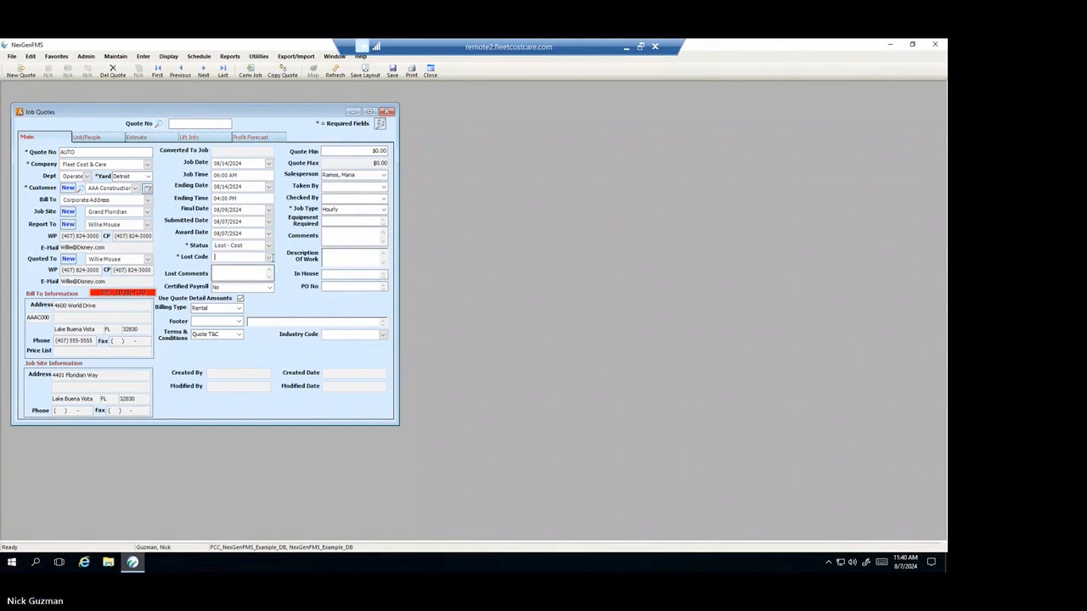
left_click(271, 258)
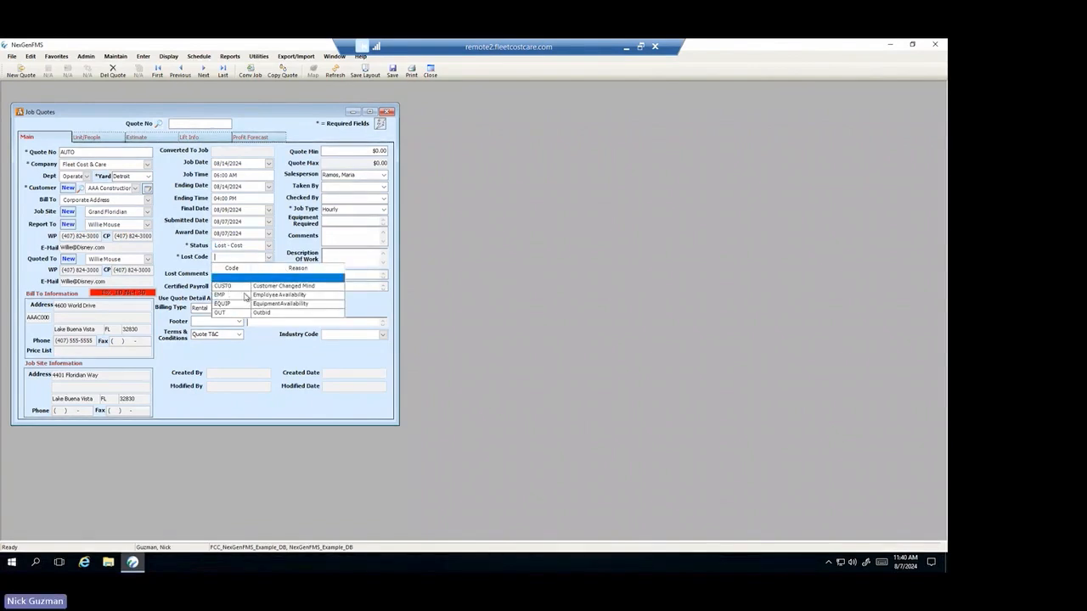
left_click(276, 306)
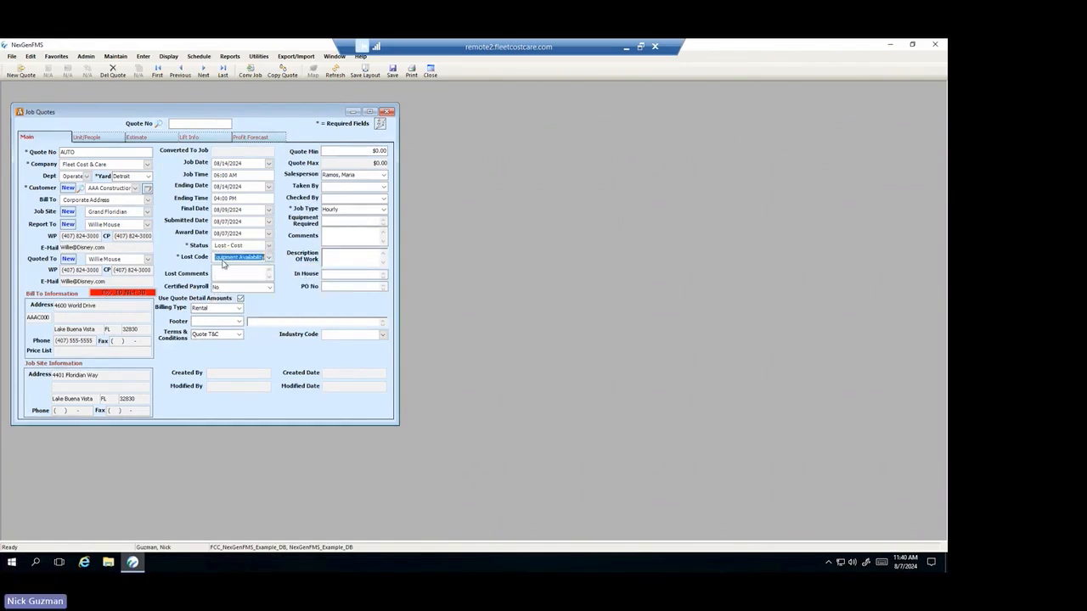
left_click(227, 272)
right_click(227, 270)
key("Escape")
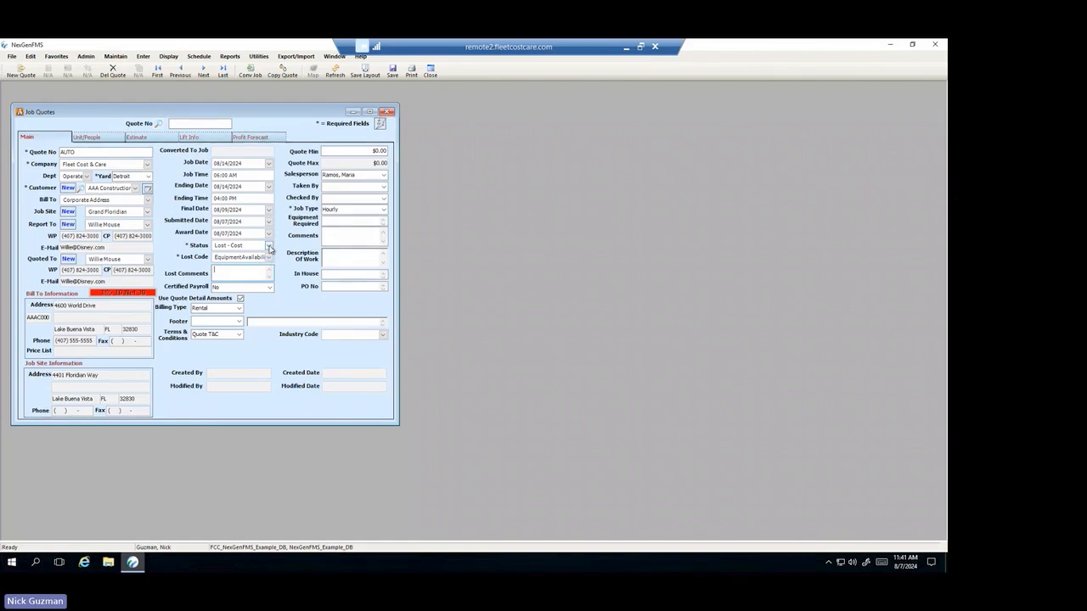
Return the quote status to Awarded.
left_click(268, 245)
left_click(226, 274)
left_click(241, 269)
Review the certified payroll options and the quote minimum and maximum amount fields.
left_click(270, 290)
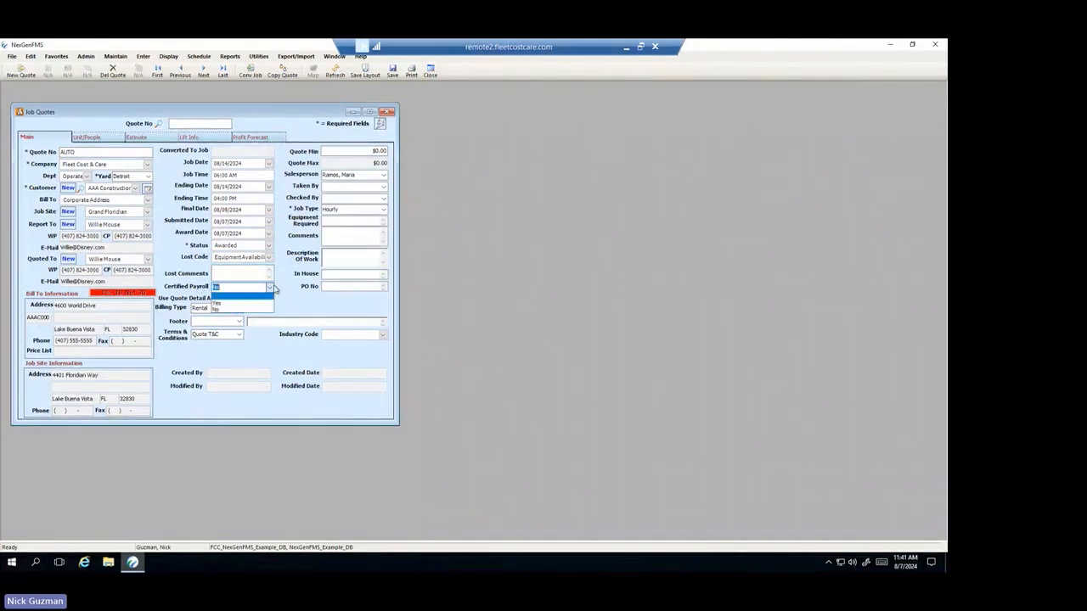
left_click(271, 289)
left_click(226, 287)
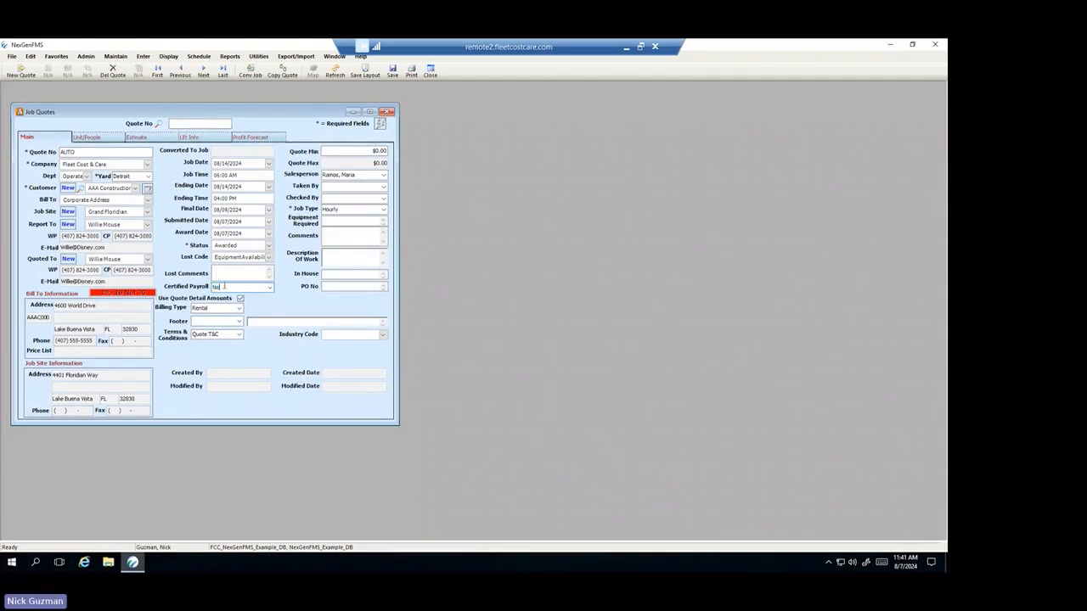
left_click(271, 289)
left_click(271, 289)
left_click(359, 154)
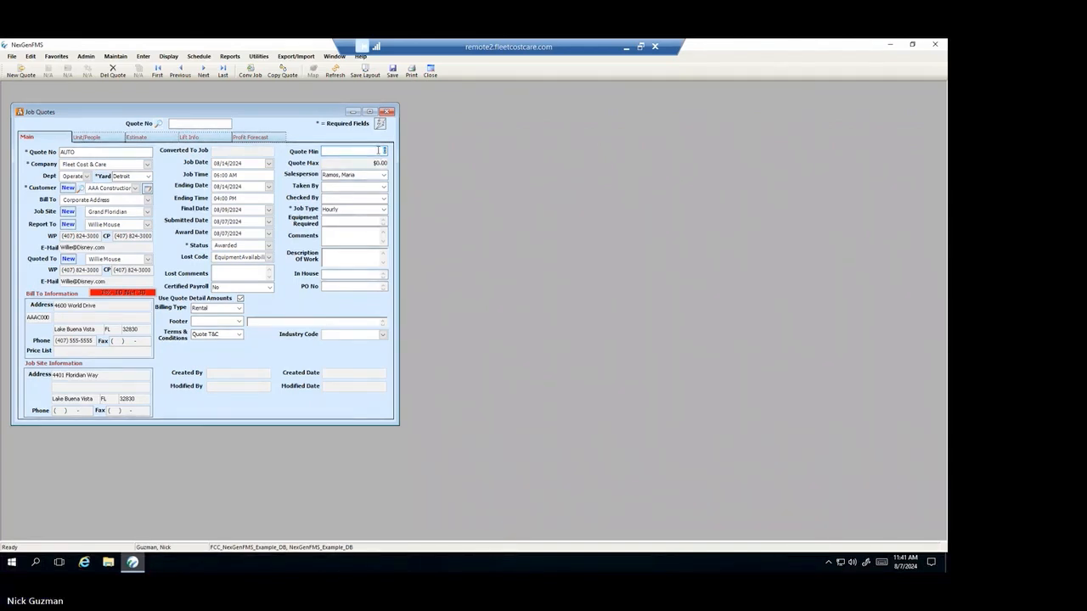
right_click(380, 164)
left_click(380, 166)
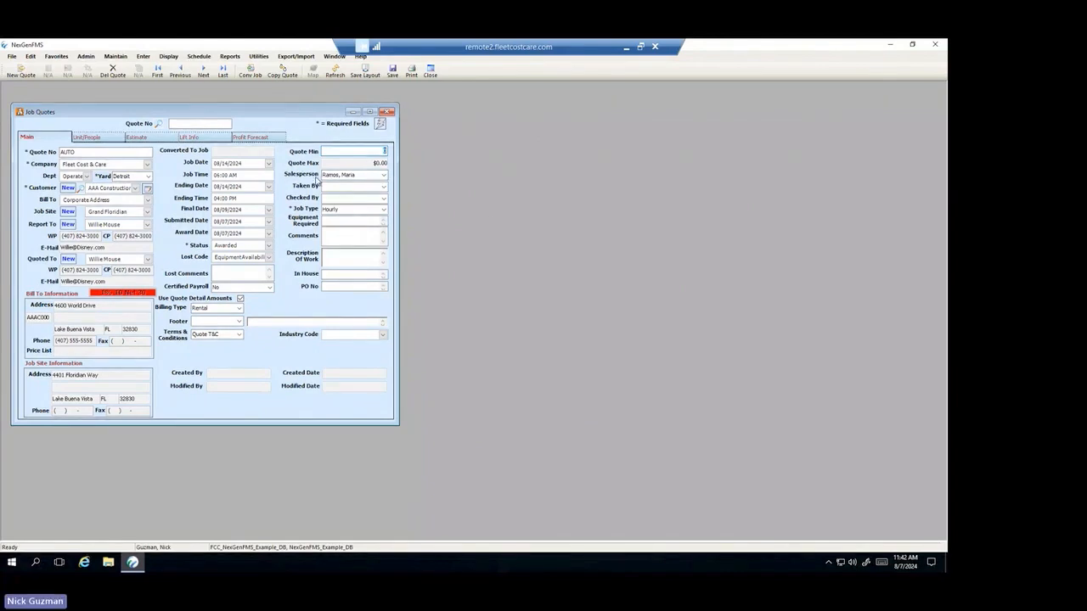
Select the logged-in employee both as the quote's salesperson and as the person who took the quote.
left_click(383, 175)
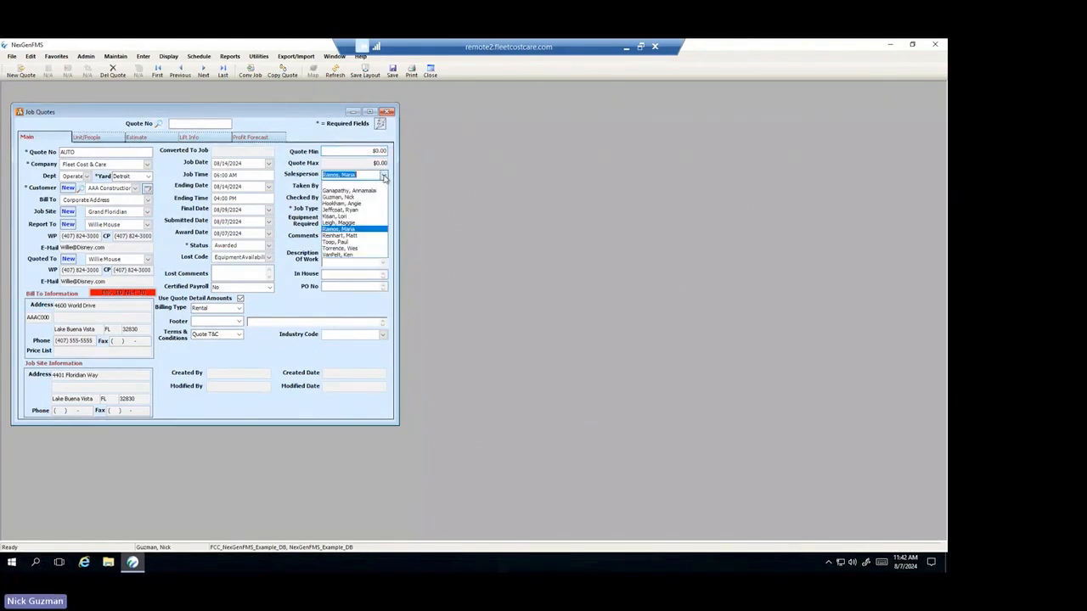
left_click(349, 198)
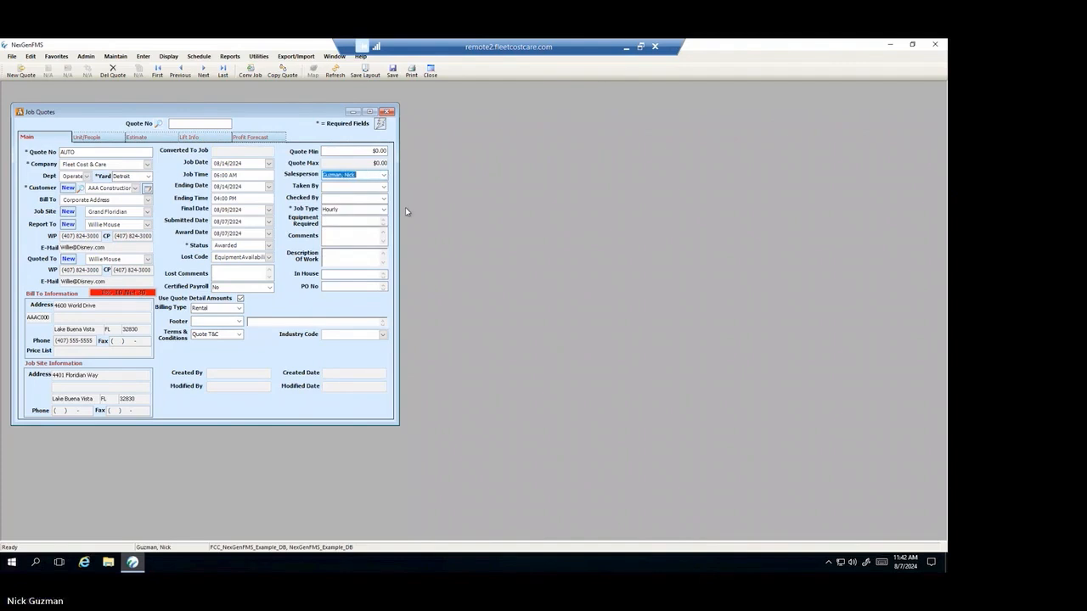
left_click(383, 186)
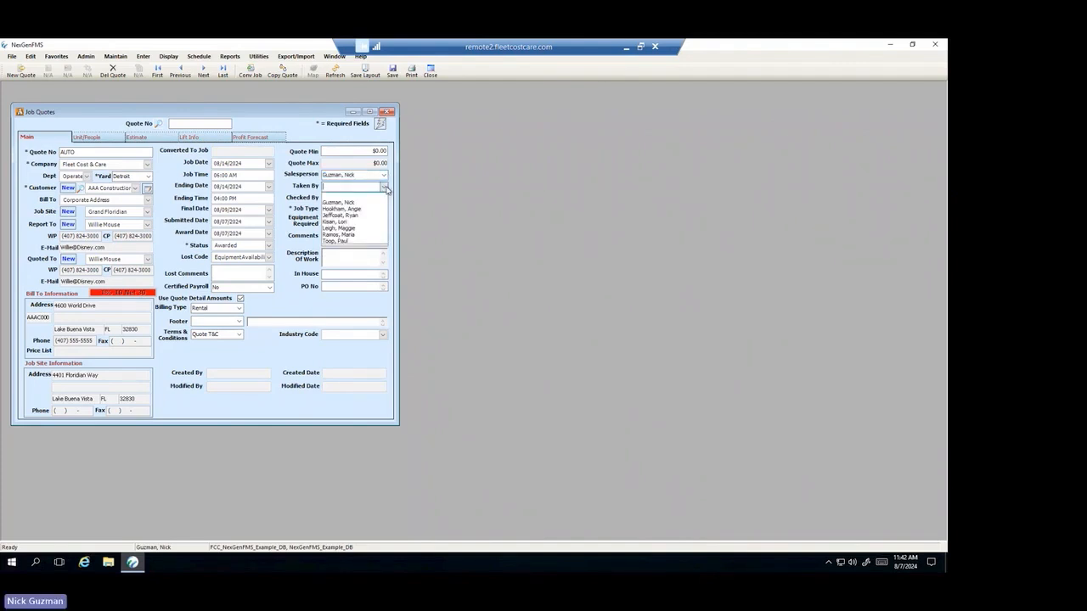
left_click(385, 186)
left_click(383, 187)
left_click(383, 187)
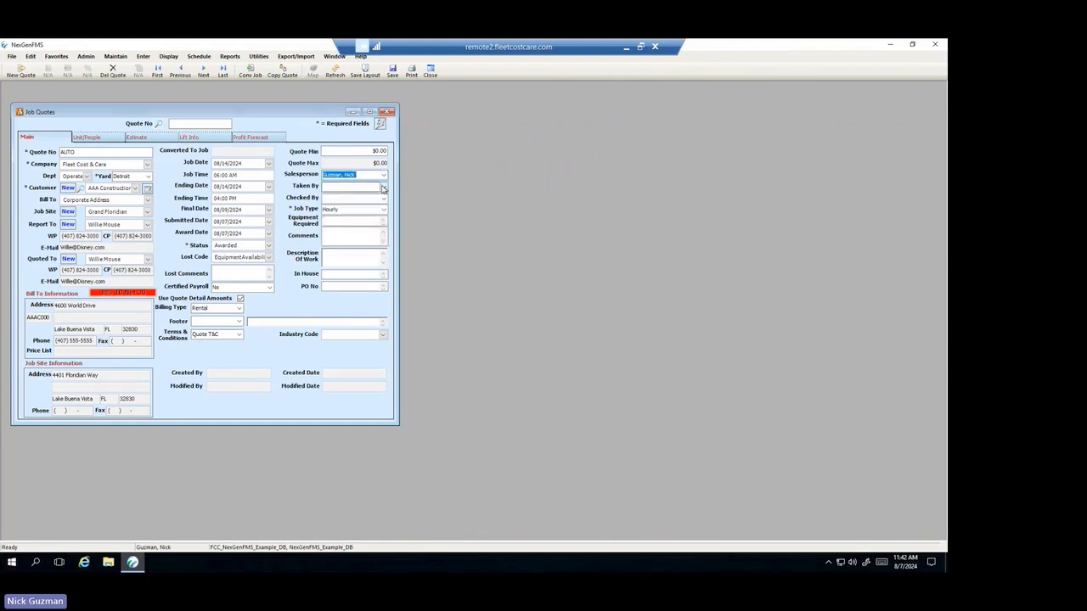
left_click(383, 186)
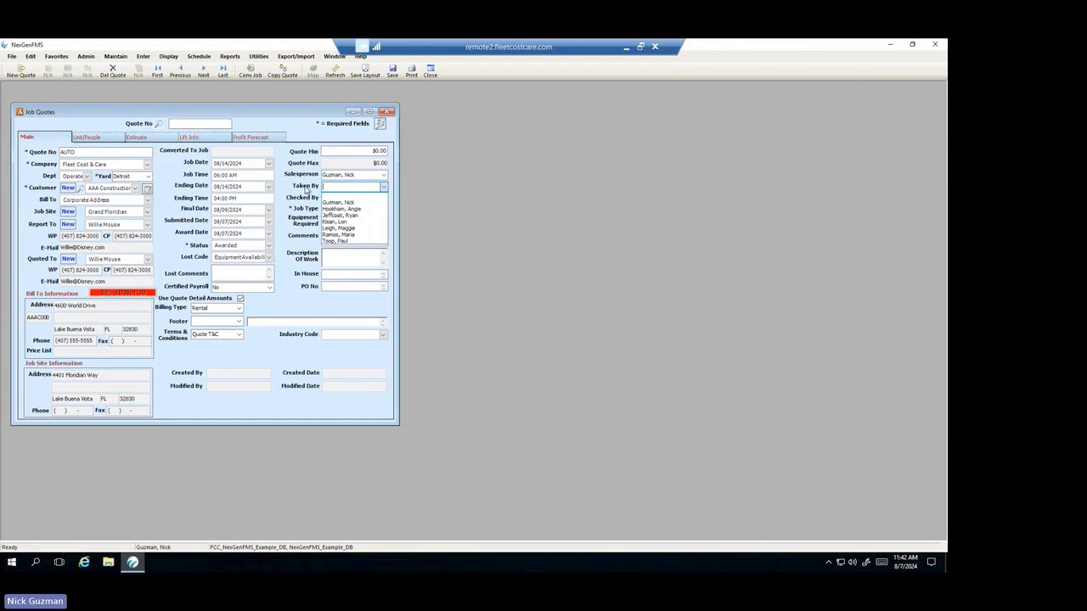
left_click(343, 221)
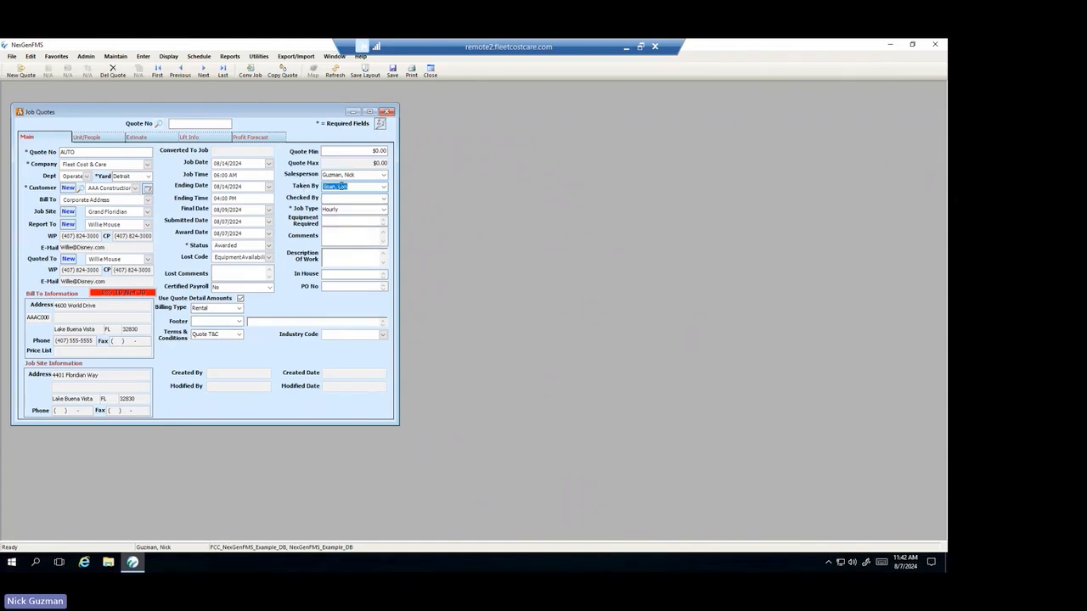
left_click(343, 175)
left_click(345, 186)
left_click(346, 186)
left_click(344, 203)
Select the logged-in employee as the person who checked the quote, and clear that field again.
left_click(385, 198)
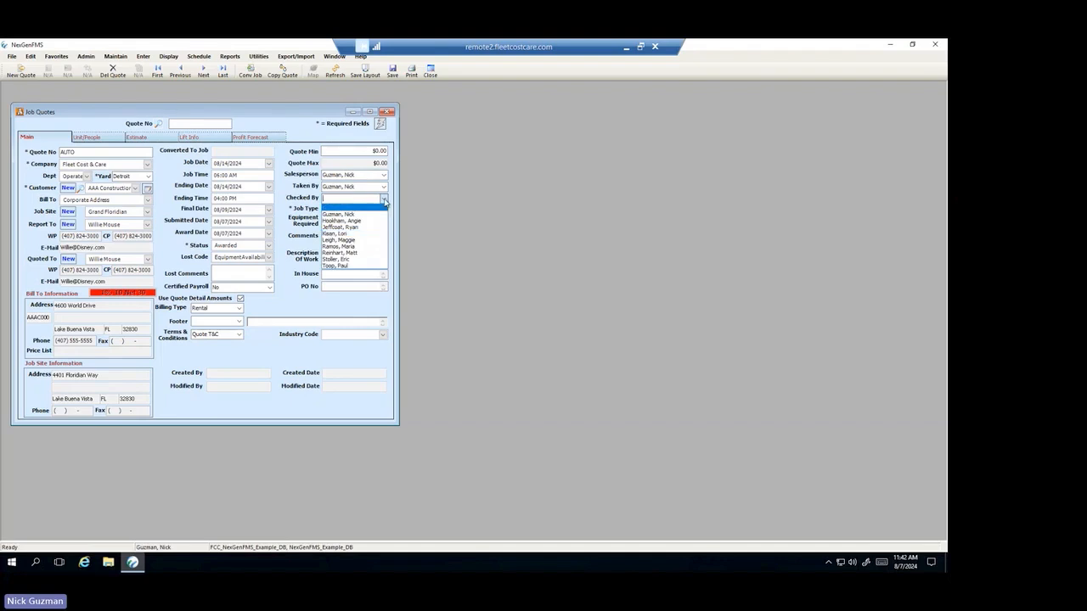
left_click(385, 200)
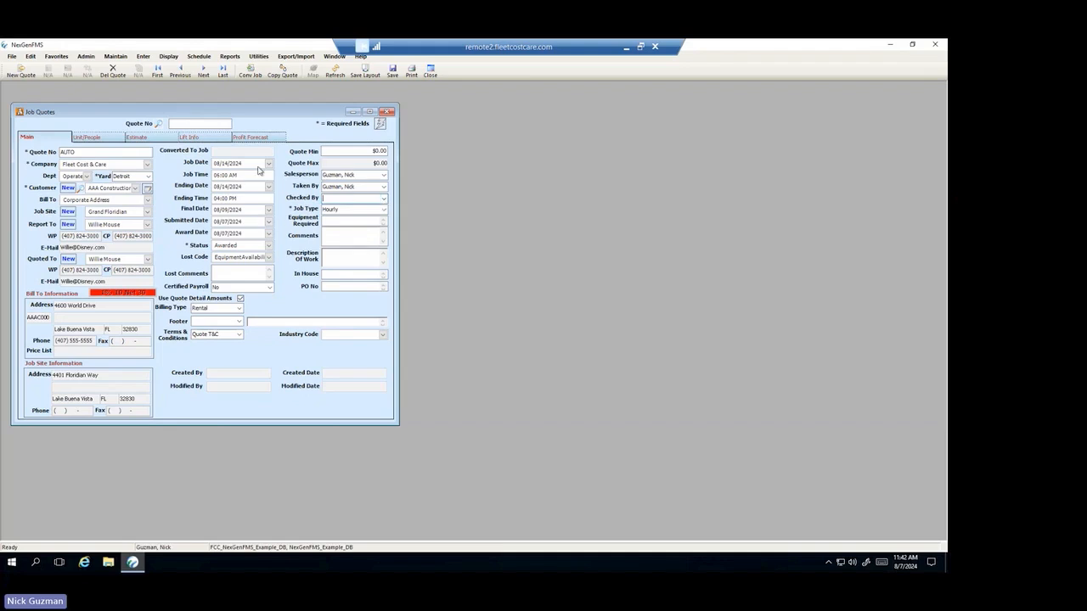
left_click(385, 200)
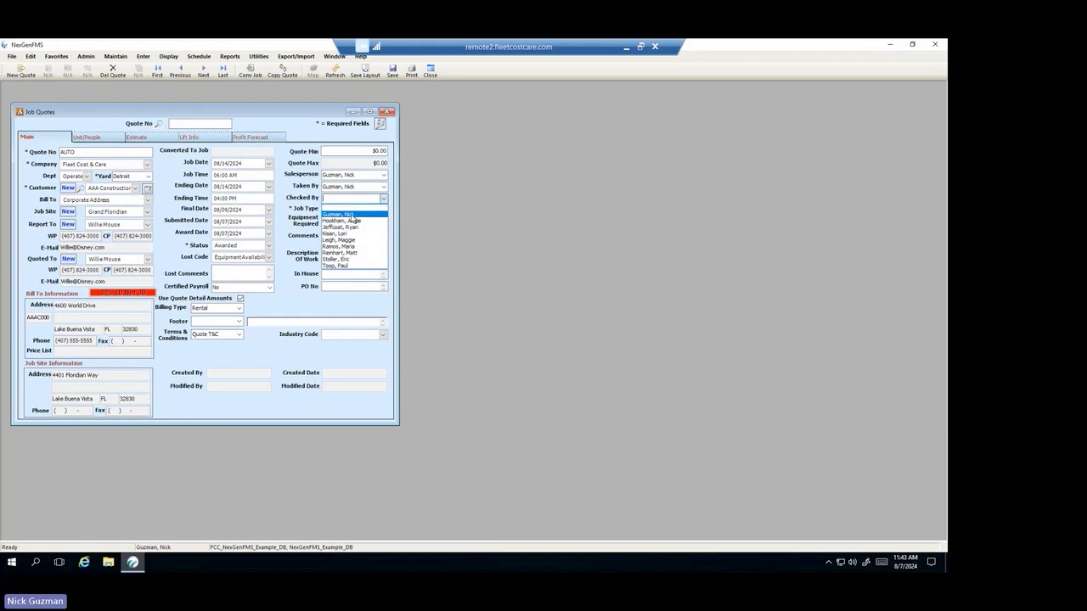
left_click(351, 212)
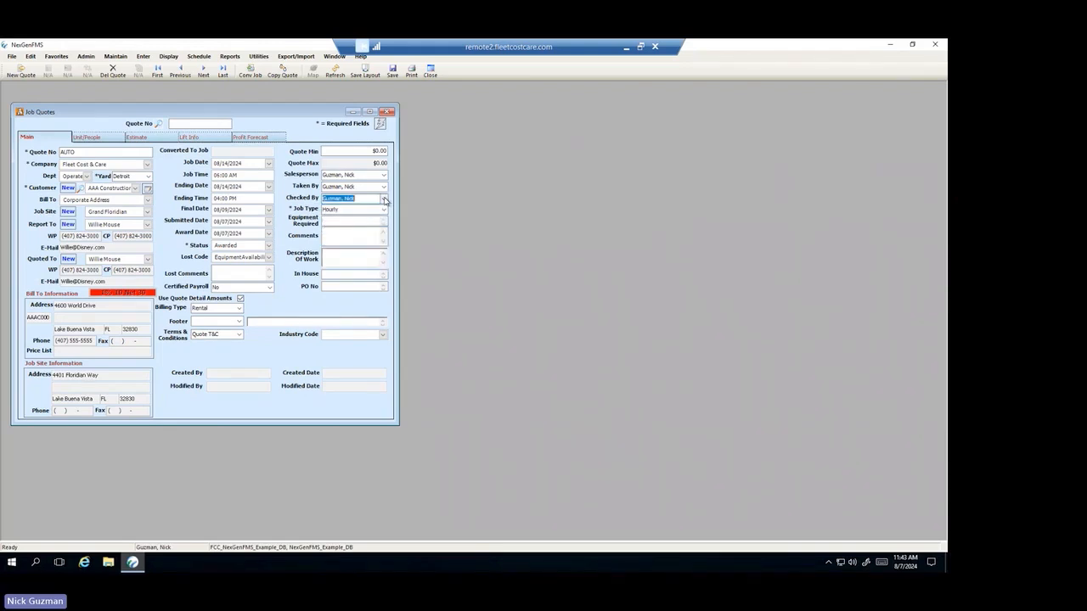
left_click(385, 200)
left_click(340, 208)
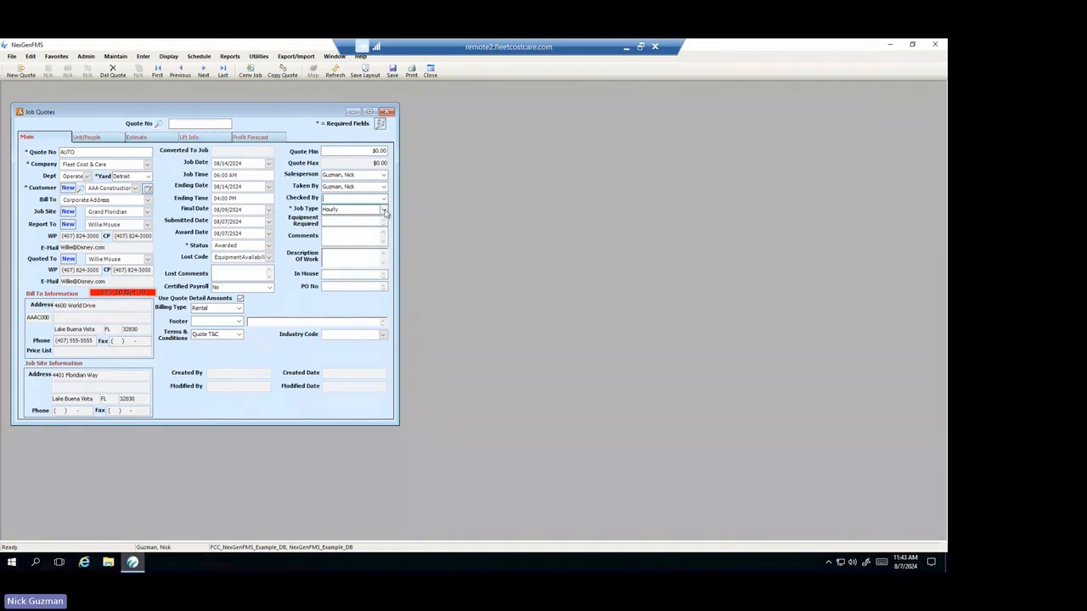
Try the Bare and Contract job types on the quote and return the job type to Hourly.
left_click(384, 210)
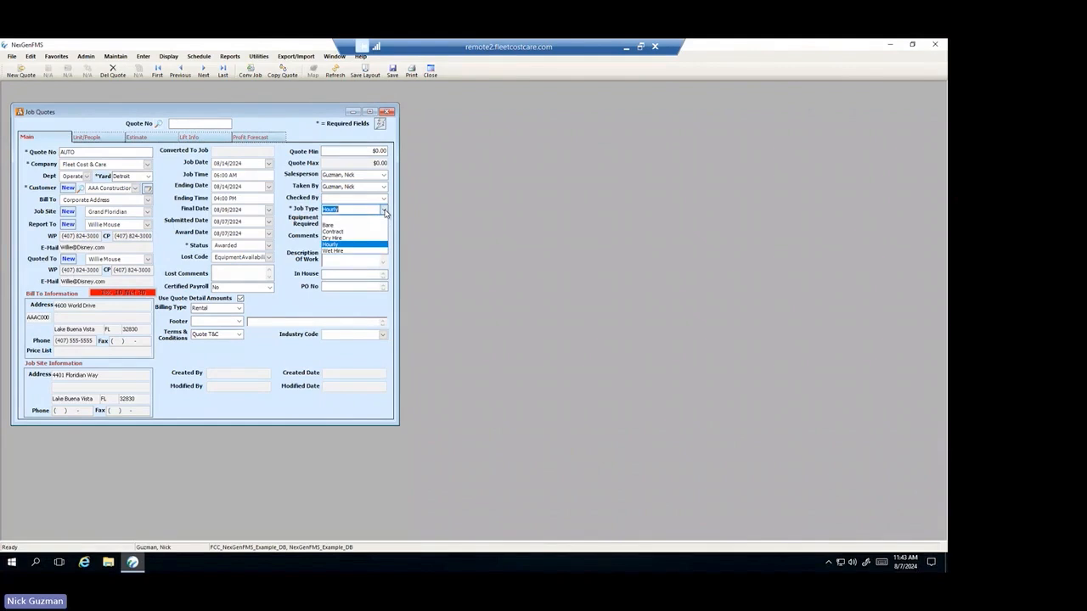
left_click(335, 225)
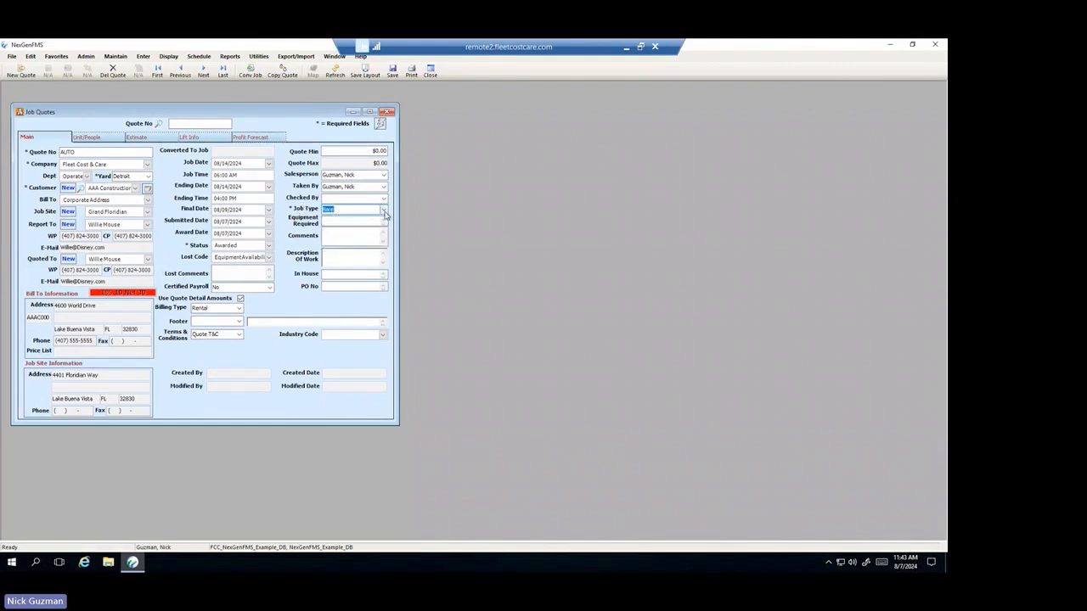
left_click(384, 211)
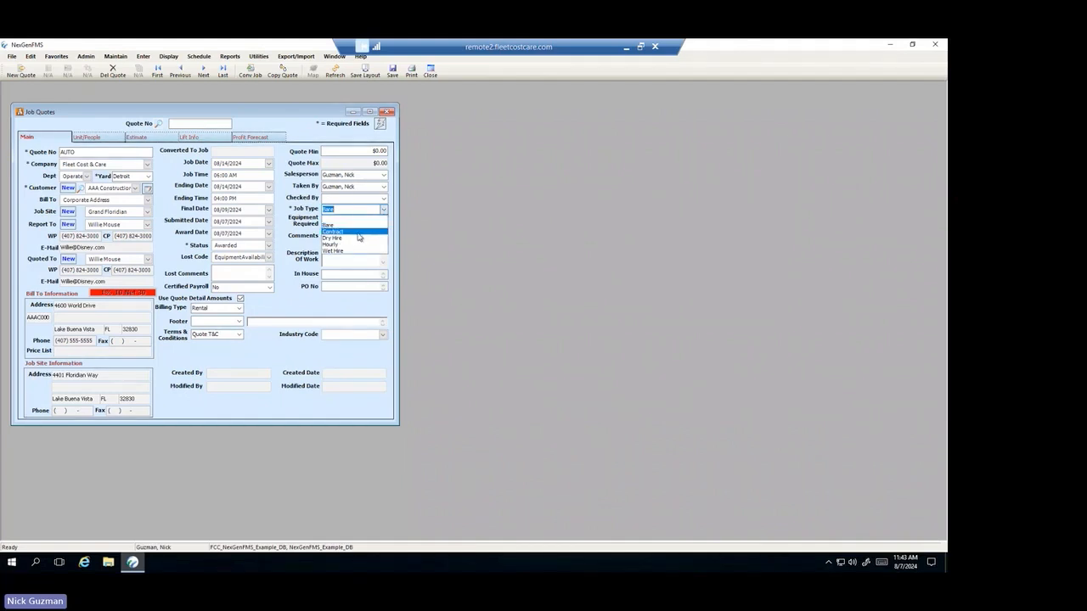
left_click(363, 232)
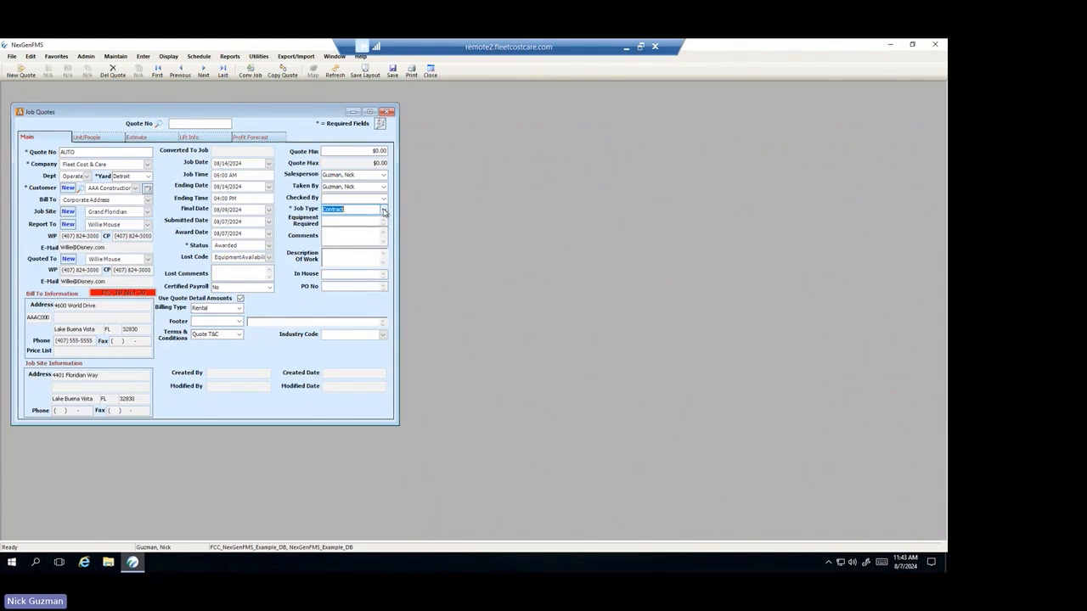
left_click(384, 211)
left_click(360, 231)
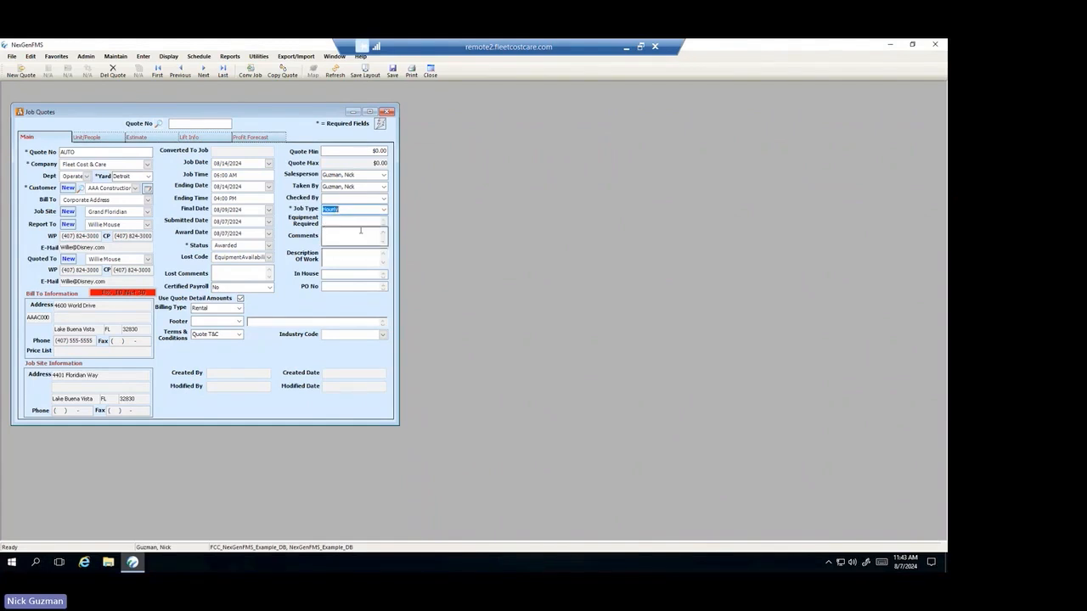
Enter "Spreder bars." as the required equipment and "Job starts at 6am." as the quote's comment.
left_click(341, 221)
left_click(336, 232)
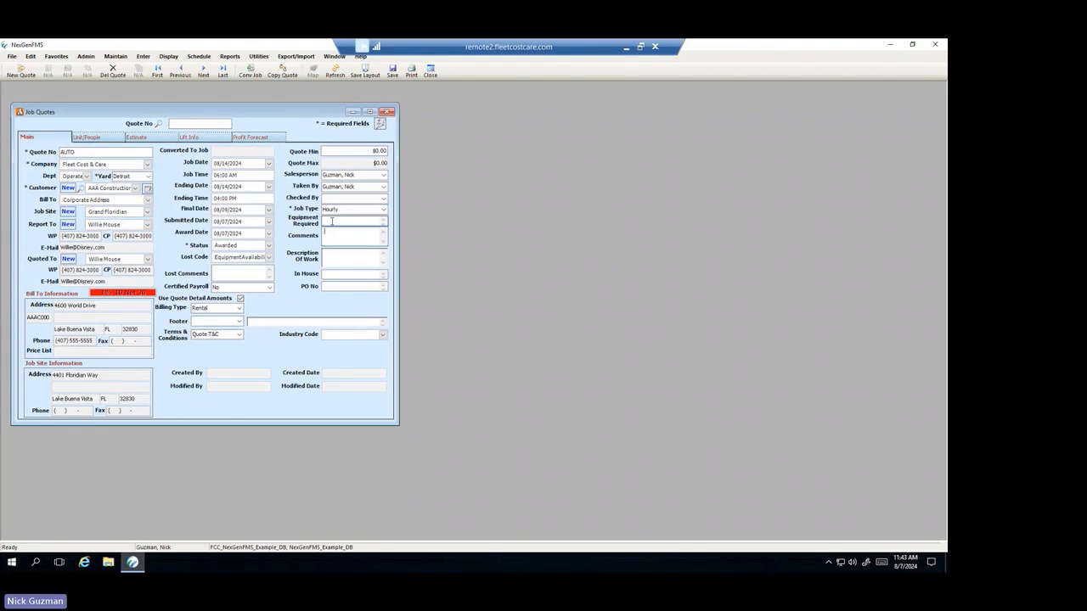
left_click(332, 222)
type("Spreder bars.")
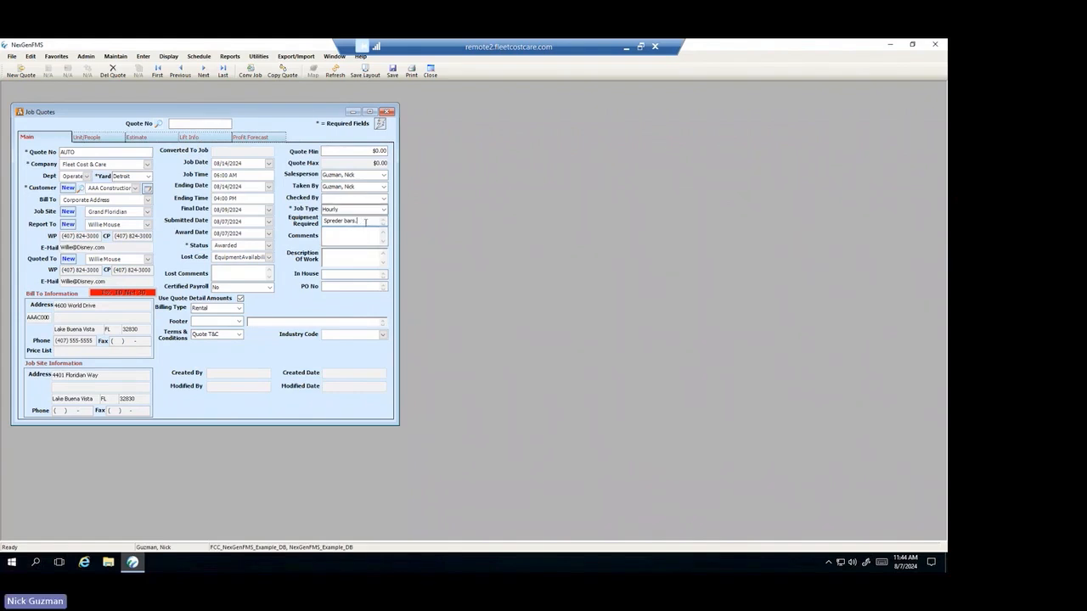
left_click_drag(363, 222, 341, 230)
left_click(361, 235)
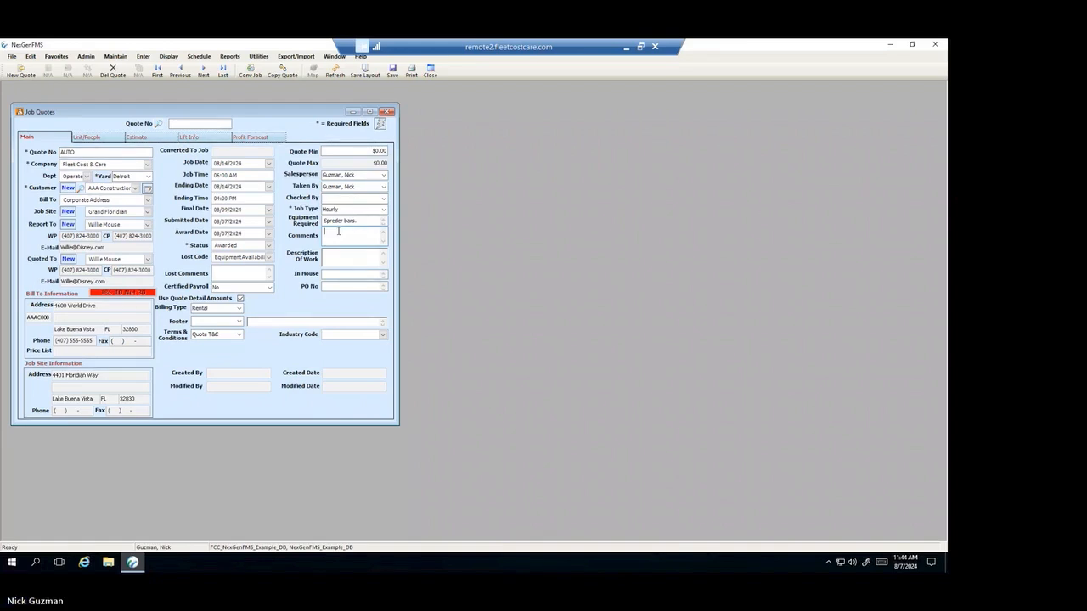
type("Job starts at 6am.")
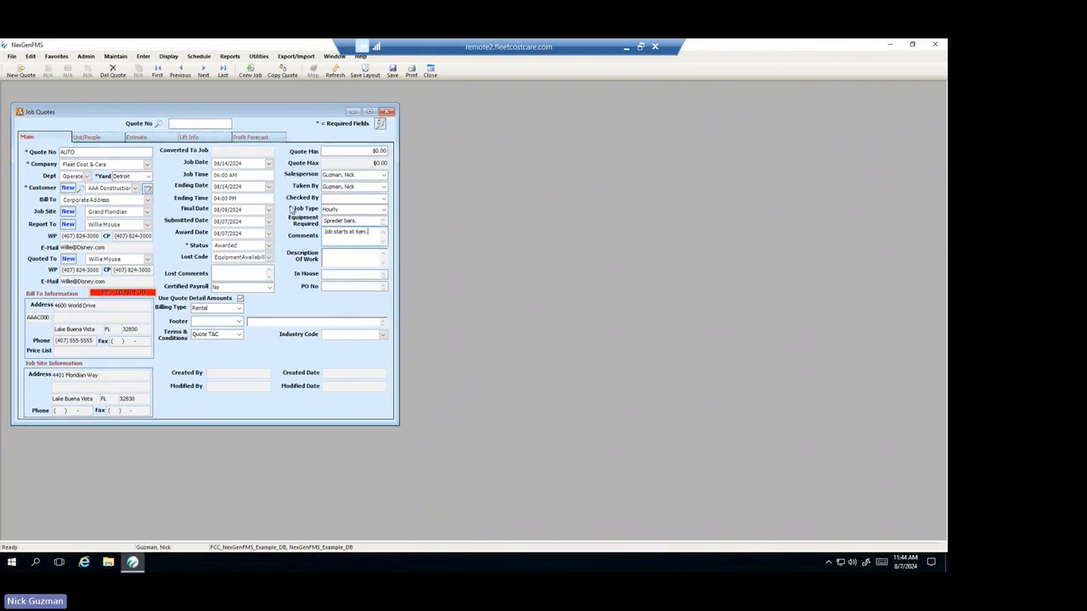
Enter "Lifting HVAC units onto roof." as the quote's description of work.
left_click(365, 257)
type("Li")
type("fting")
type(" HVAC units")
type(" onto roof")
left_click(338, 274)
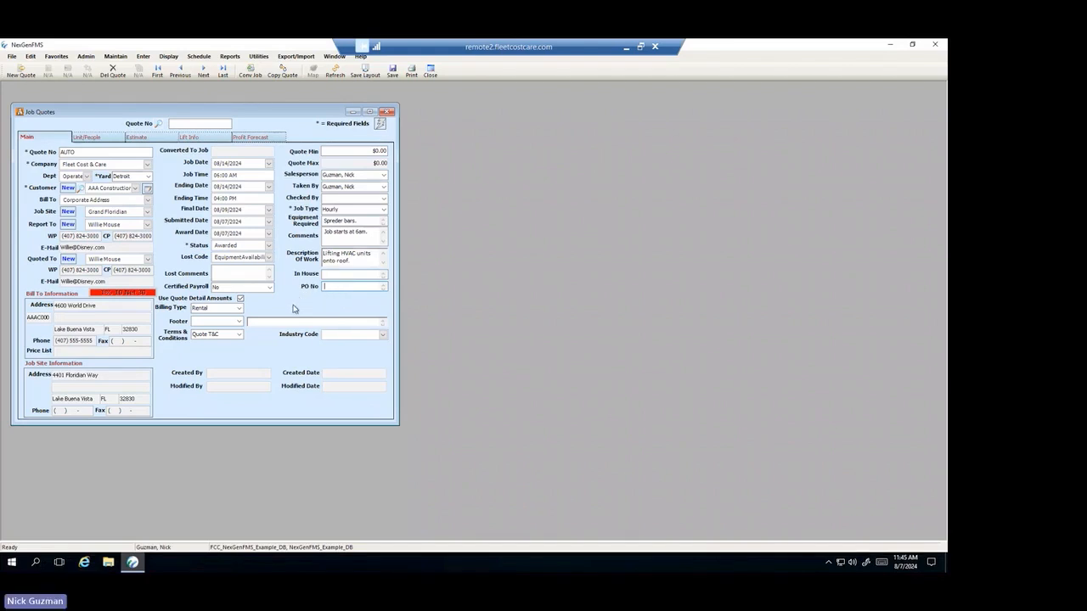
Set the quote's industry code to HVAC.
left_click(383, 335)
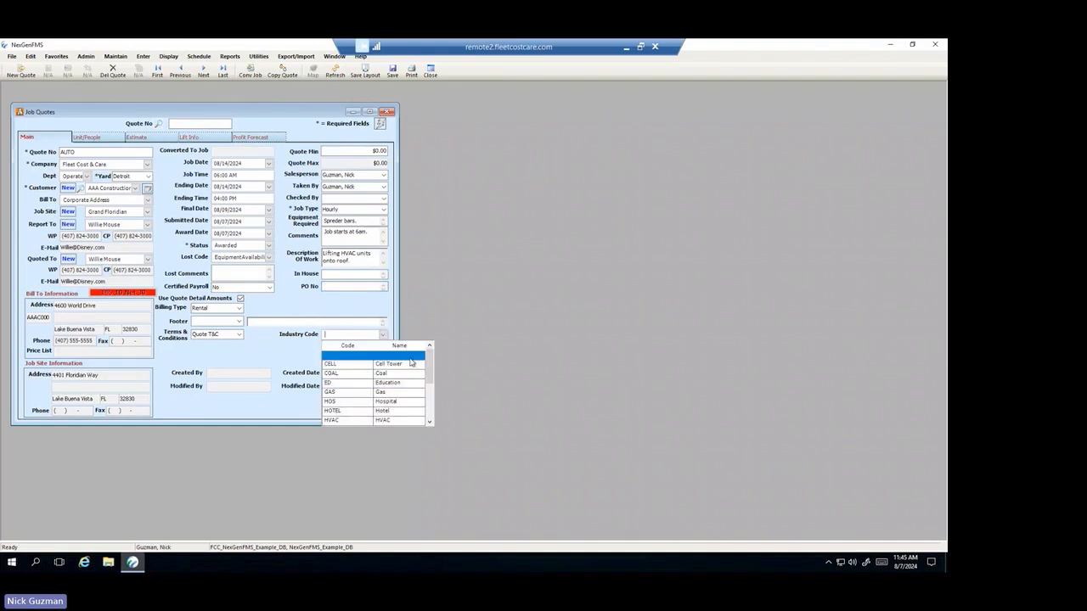
mouse_move(430, 363)
left_mouse_down()
mouse_move(434, 402)
mouse_move(432, 358)
left_mouse_up()
scroll(393, 412, "down", 1)
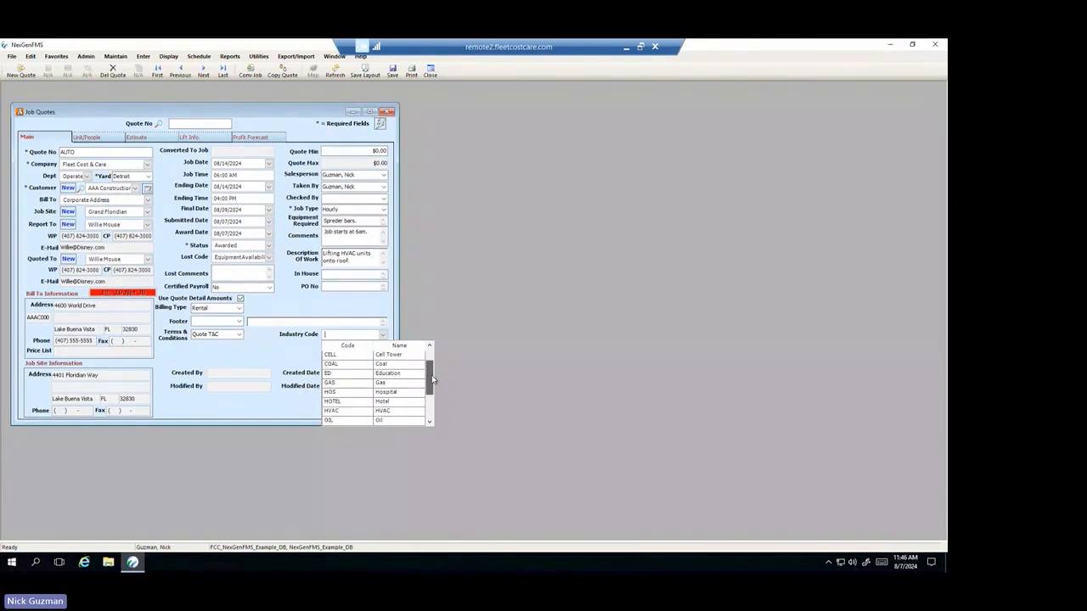
left_click(364, 412)
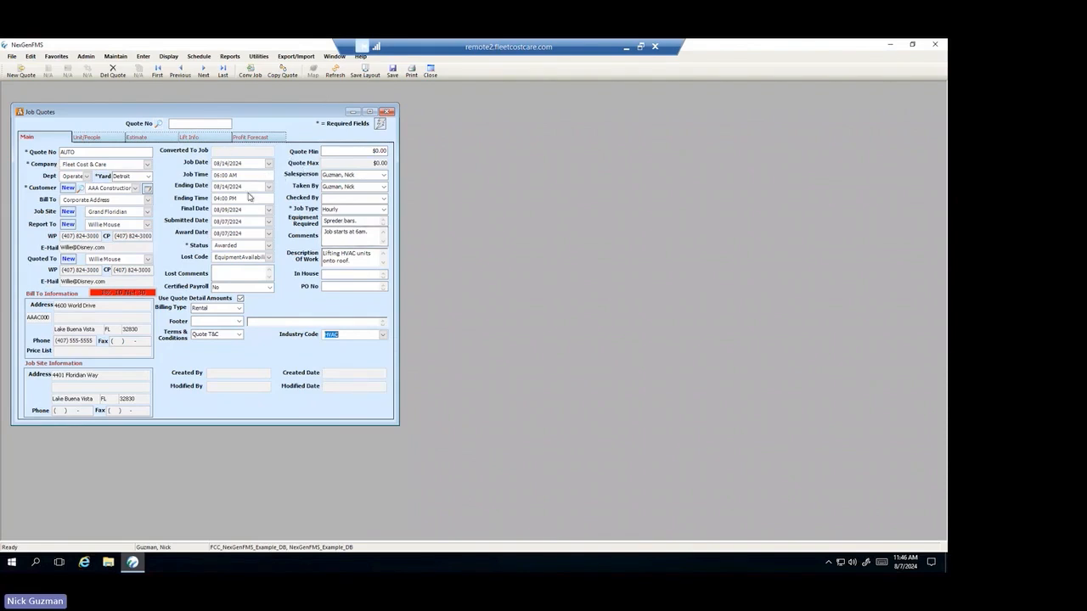
Add an All Terrain Crane line of type 150 Ton All Terrain Crane to the quote's units and people.
left_click(92, 141)
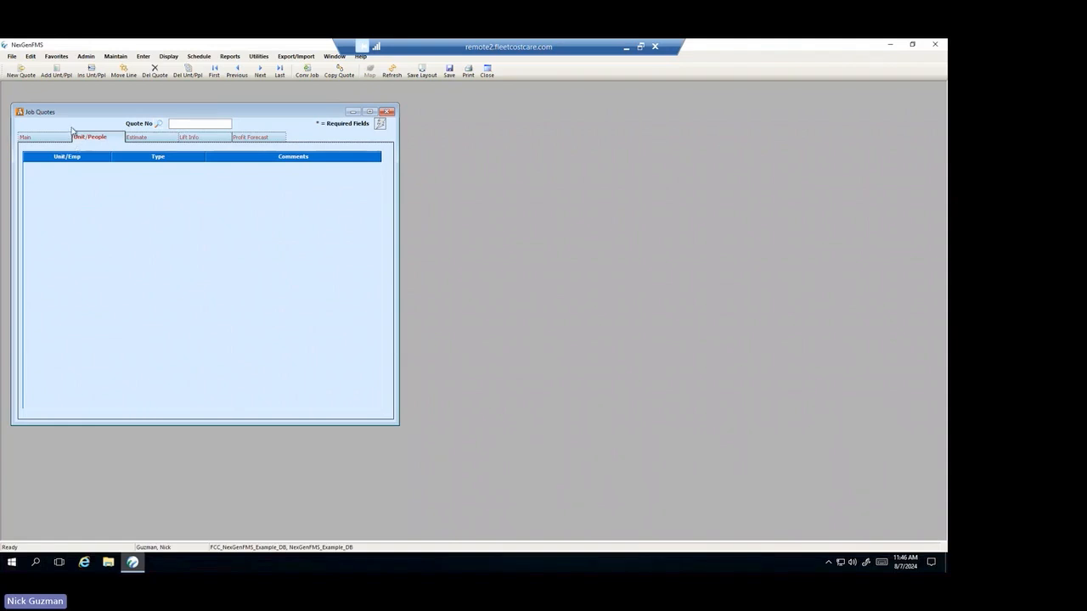
left_click(56, 72)
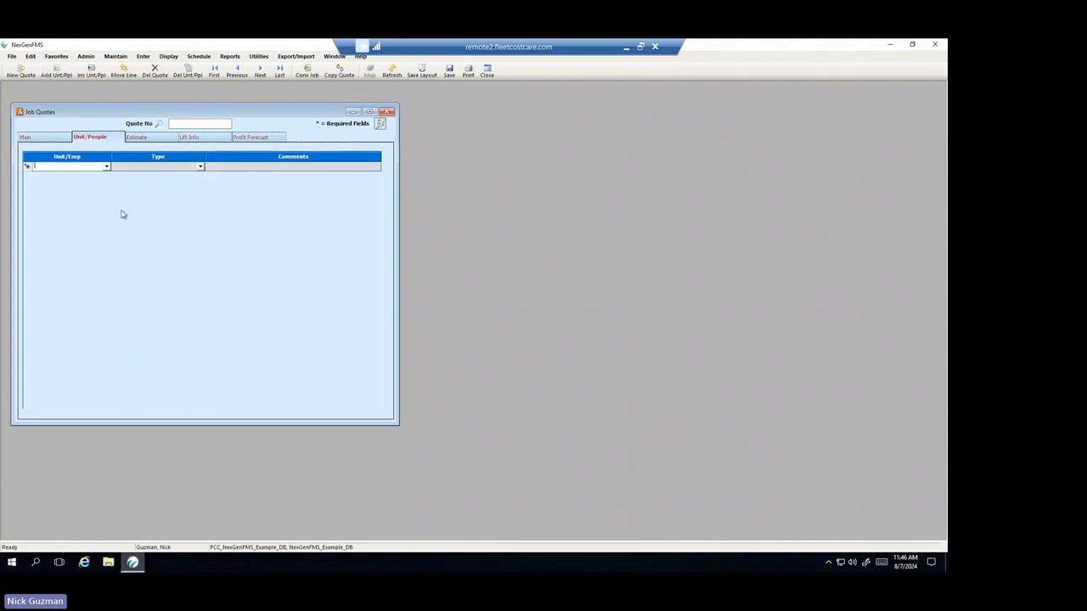
left_click(106, 166)
left_click(88, 200)
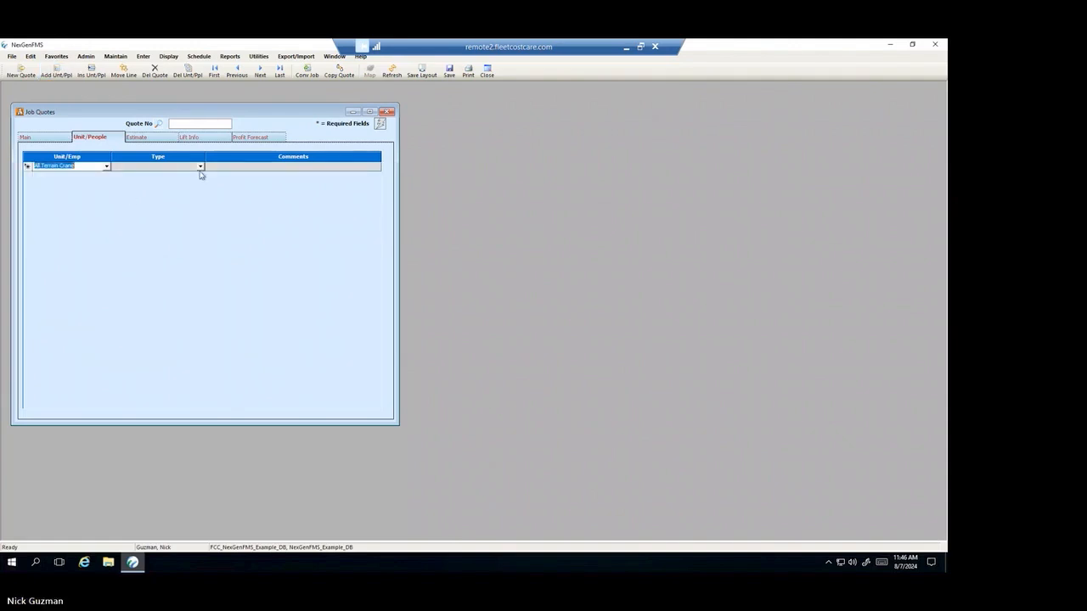
left_click(202, 167)
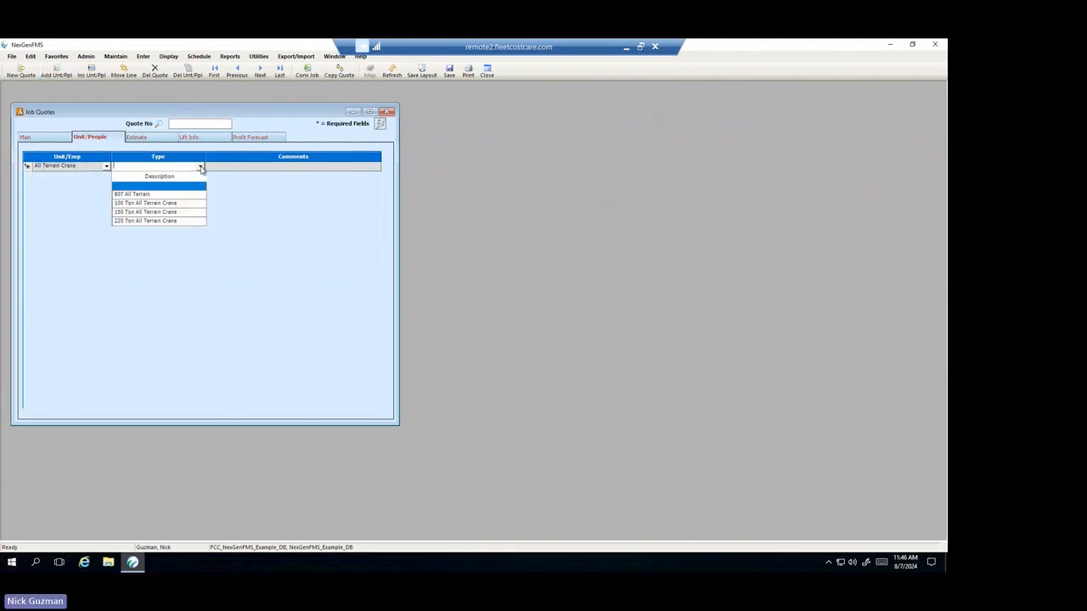
left_click(146, 211)
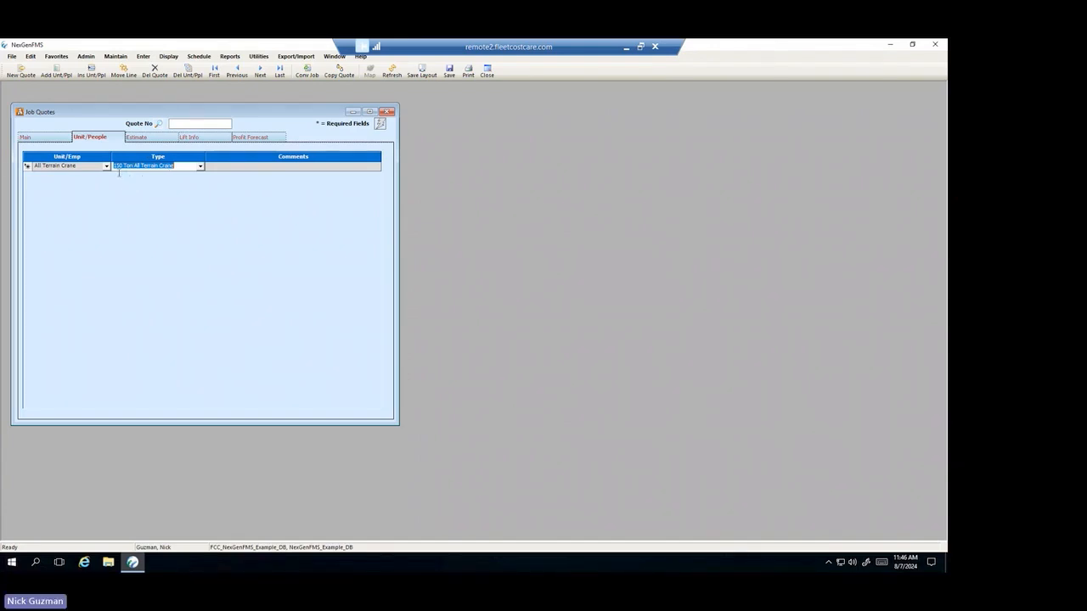
key("Tab")
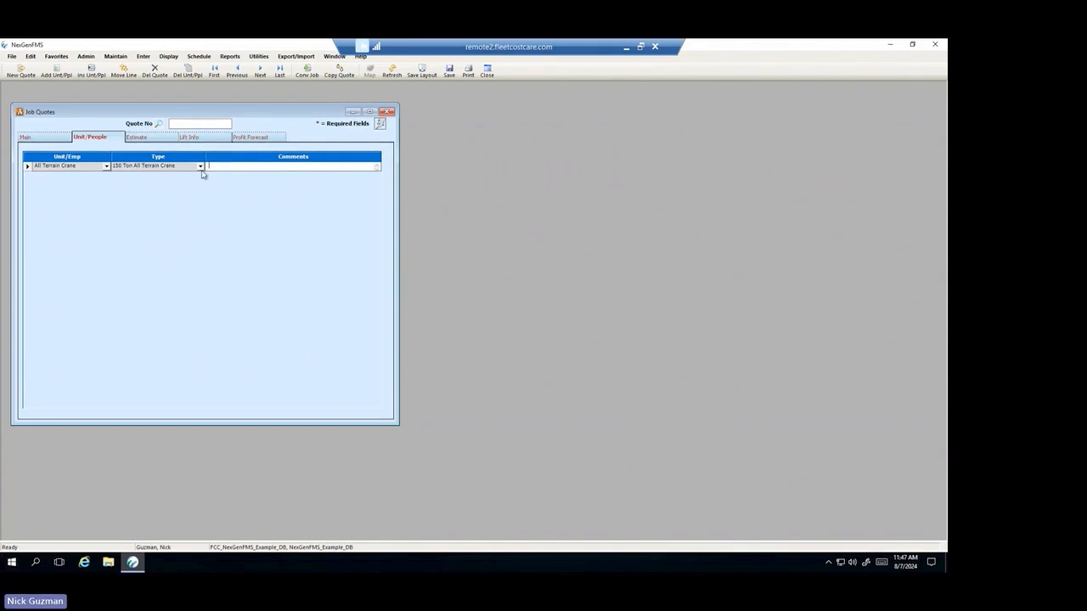
Change the type of the quoted crane to 100 Ton All Terrain Crane.
left_click(200, 167)
left_click(160, 208)
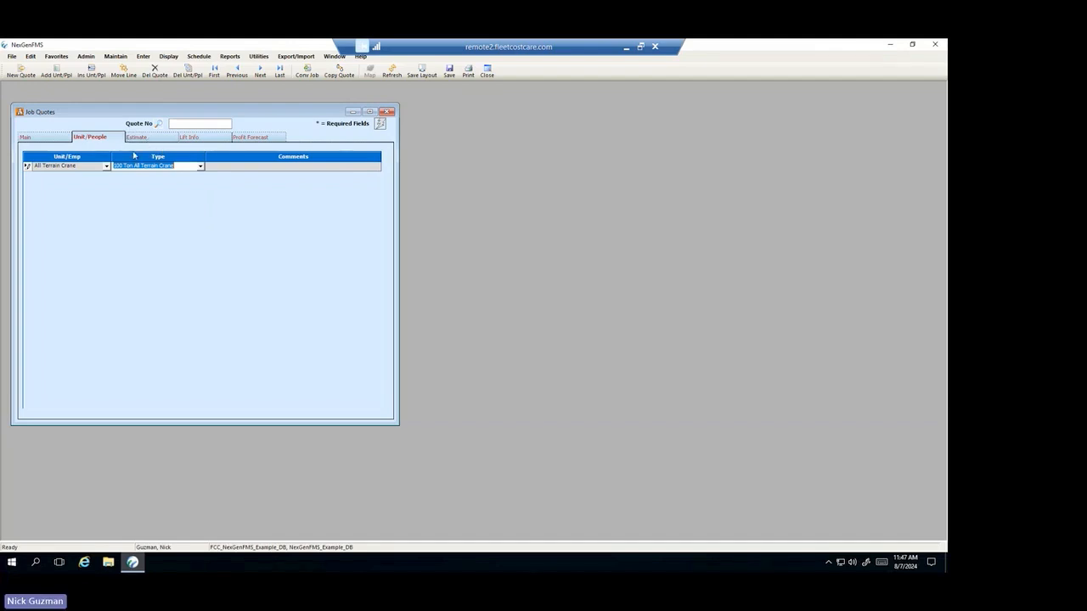
key("Tab")
Glance at the estimate and examine which crane, tractor and employee lines are listed under the quote's units and people.
left_click(143, 138)
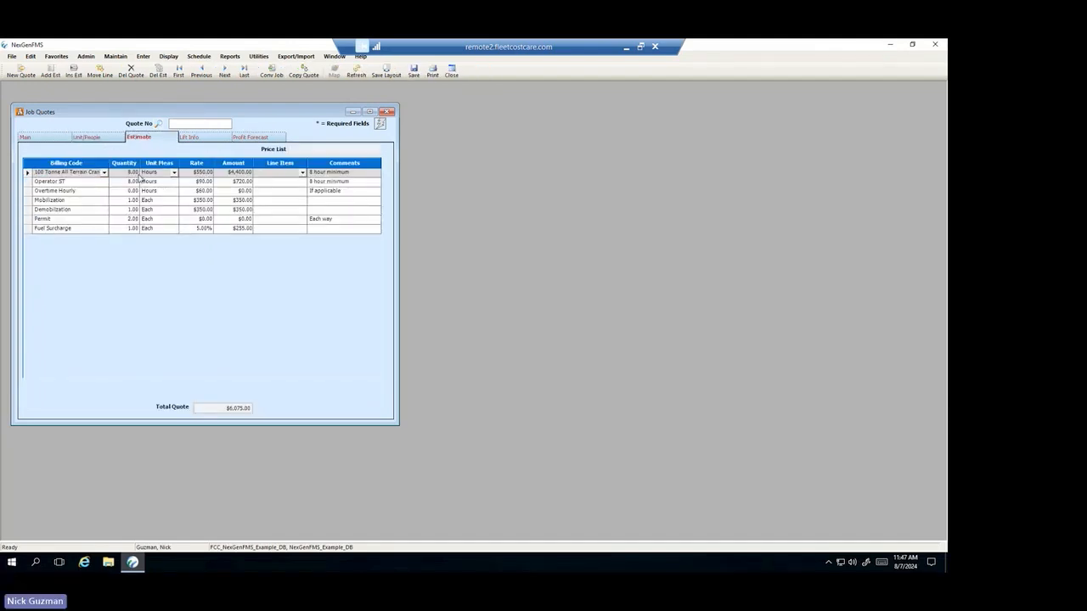
left_click(99, 138)
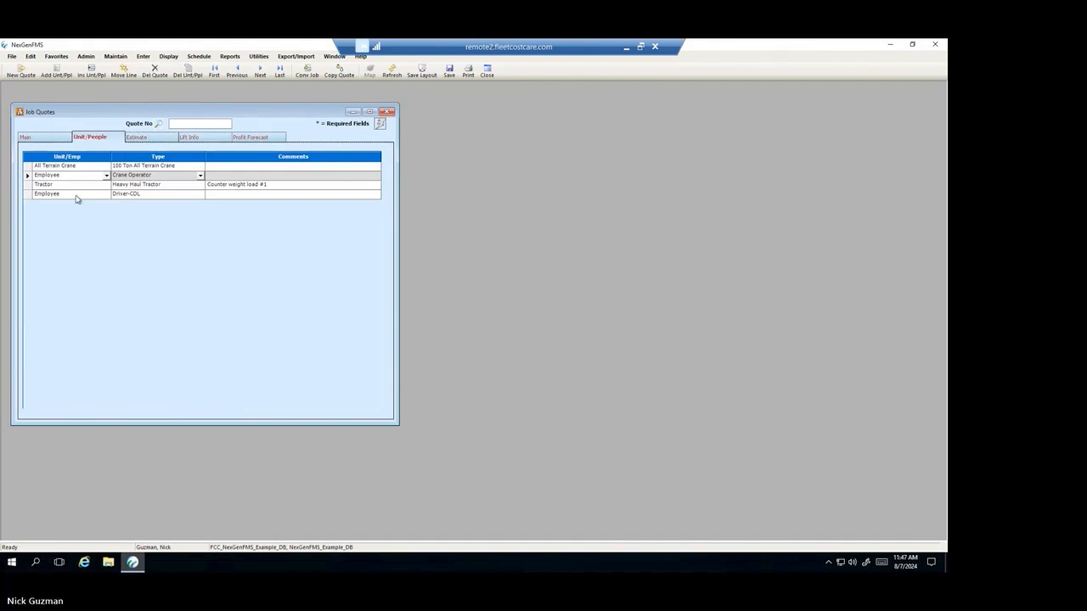
left_click(168, 165)
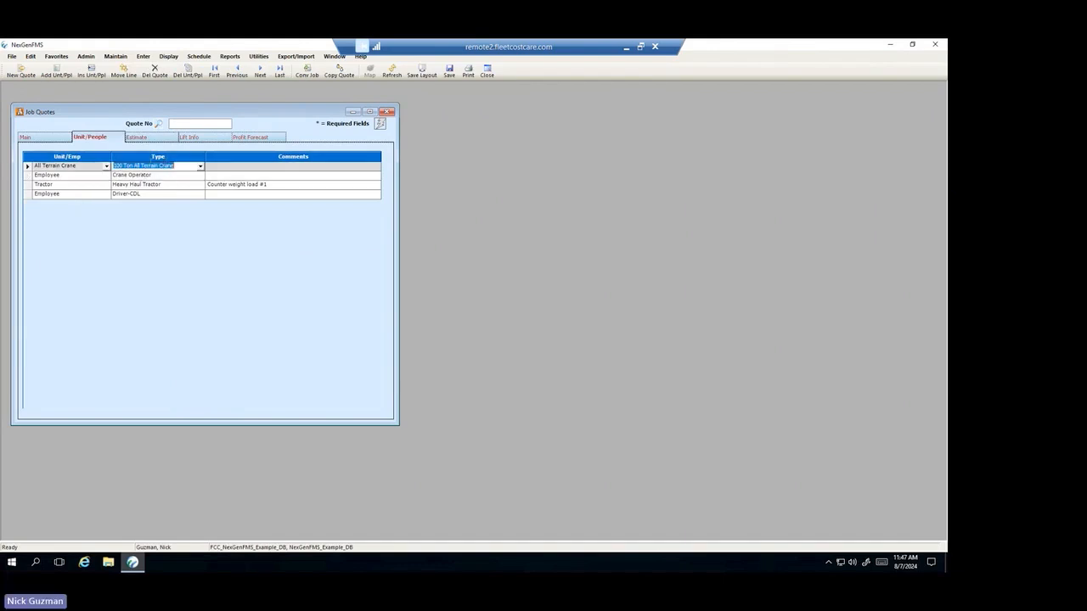
left_click(166, 175)
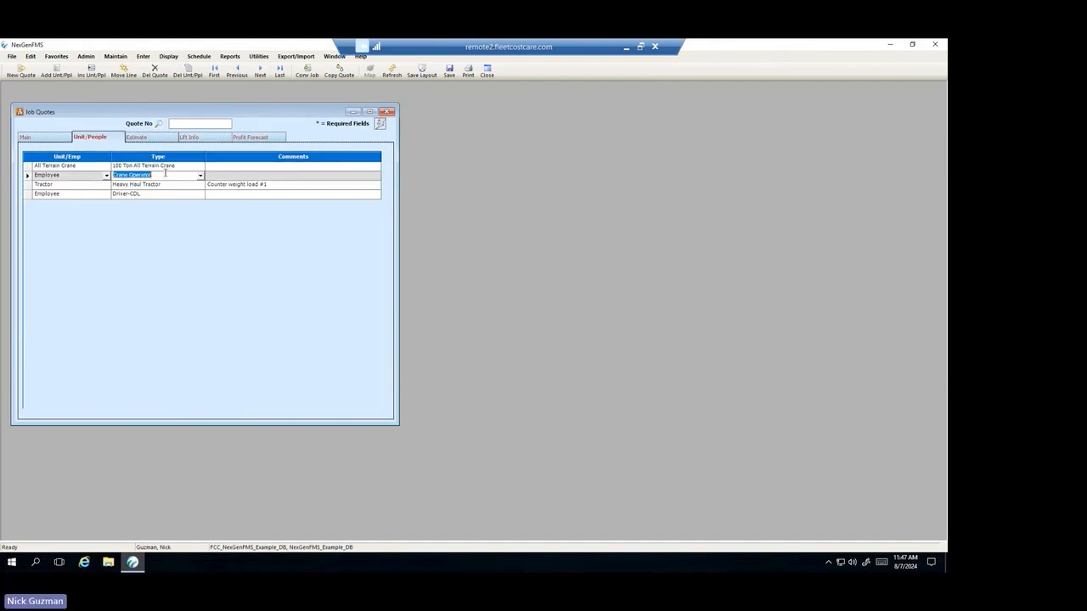
left_click(149, 185)
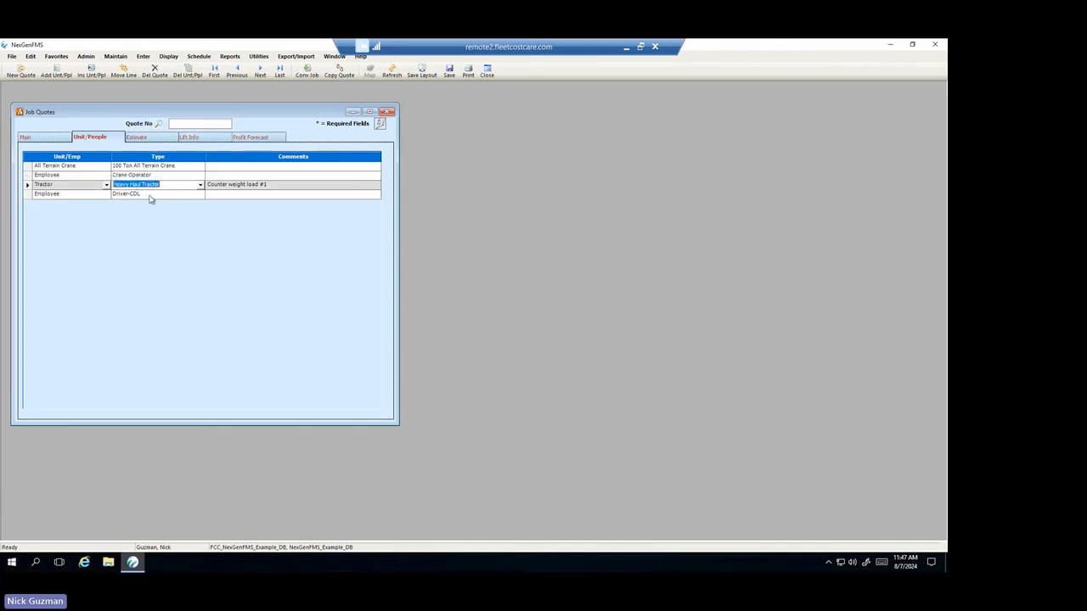
left_click(139, 194)
left_click(165, 176)
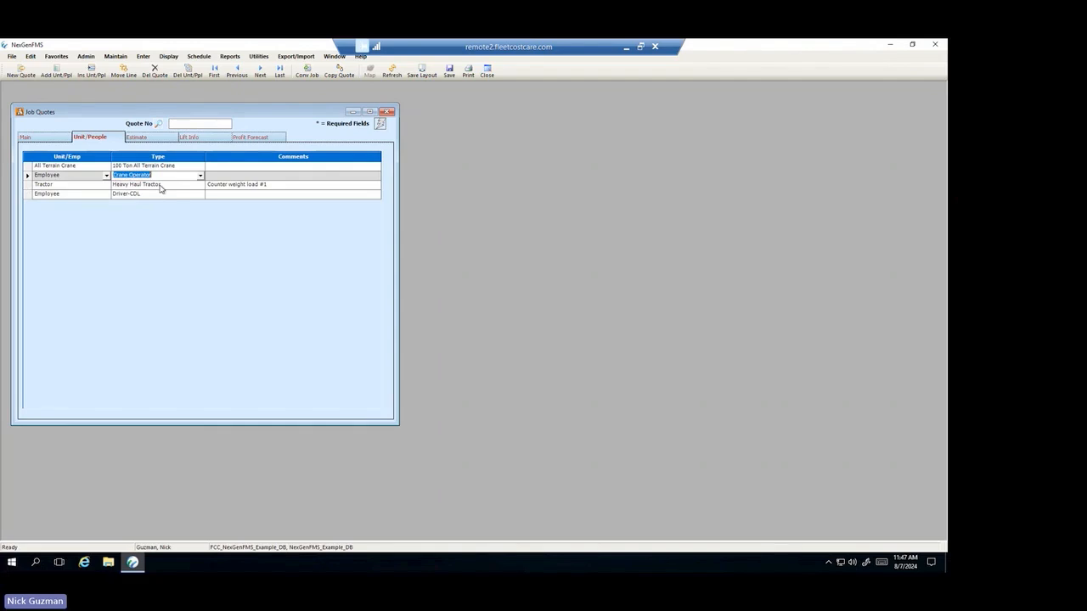
left_click(160, 186)
left_click(154, 175)
left_click(141, 165)
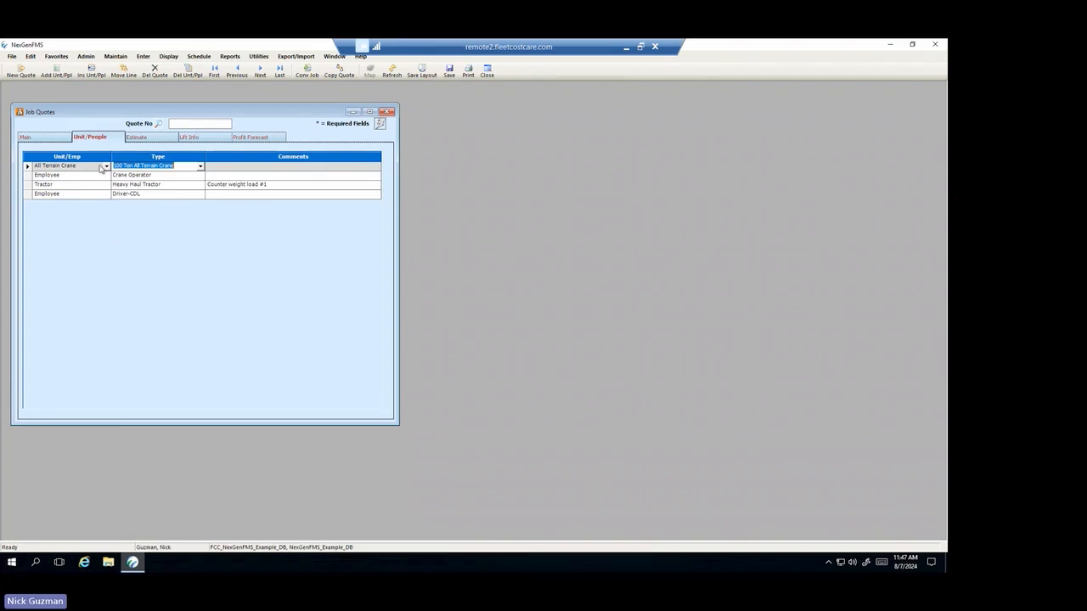
left_click(156, 176)
left_click(154, 185)
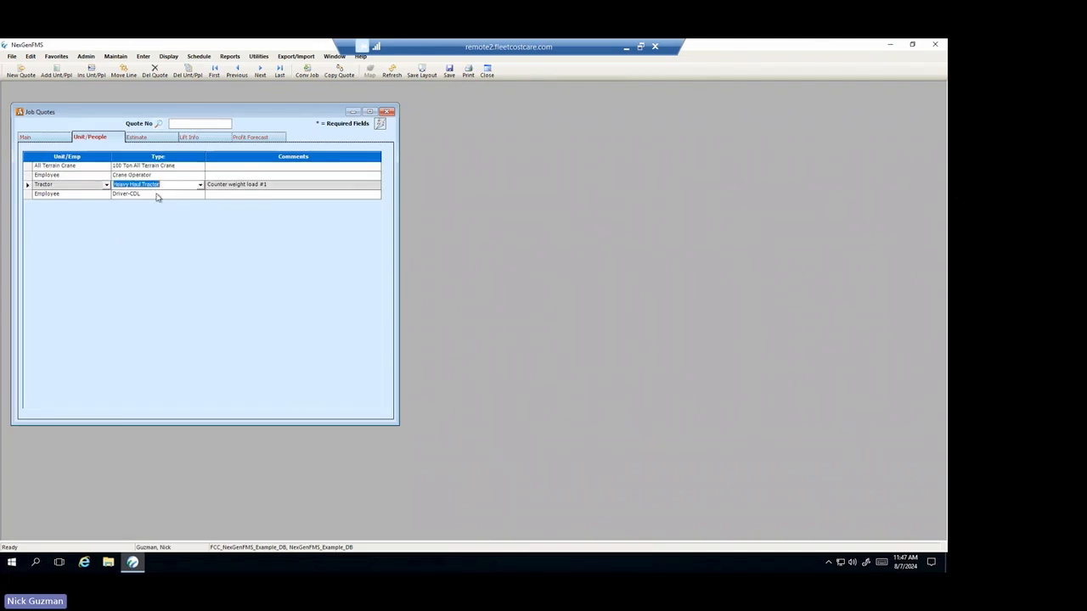
left_click(158, 193)
left_click(150, 167)
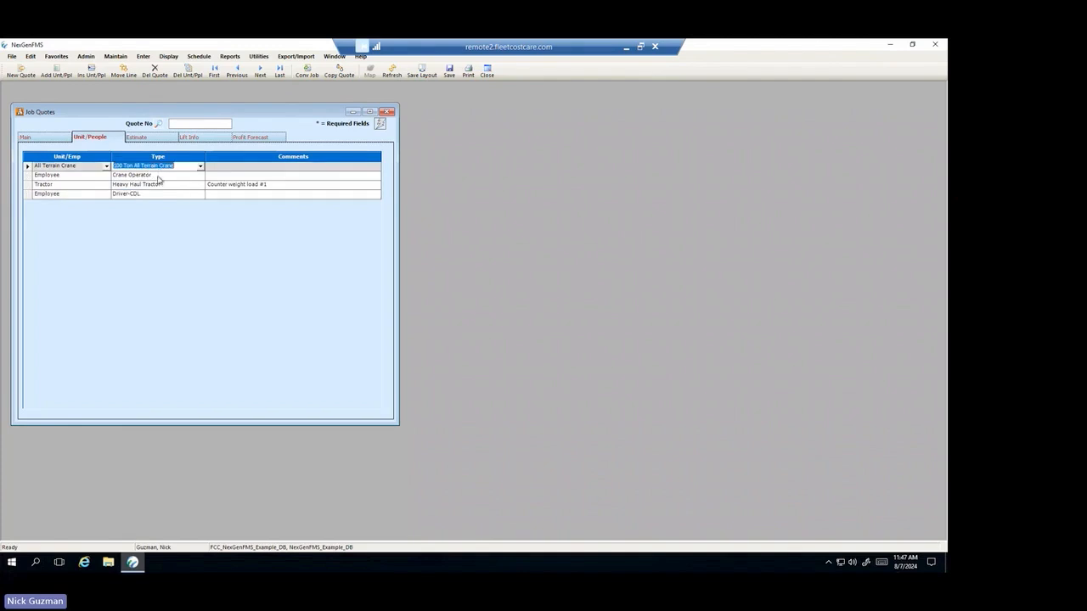
left_click(158, 176)
left_click(162, 185)
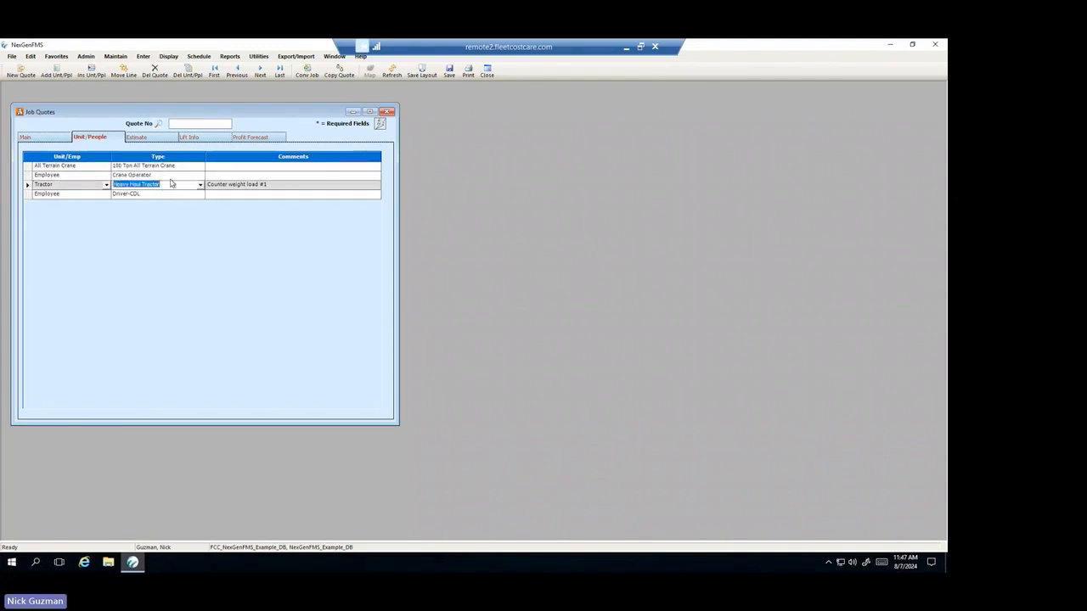
left_click(158, 176)
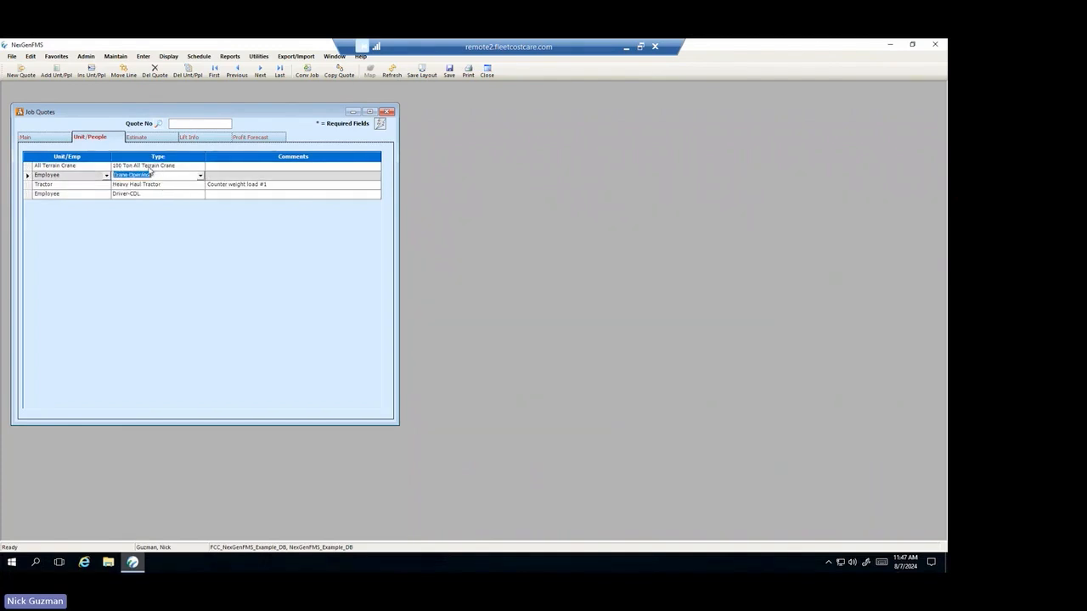
left_click(149, 167)
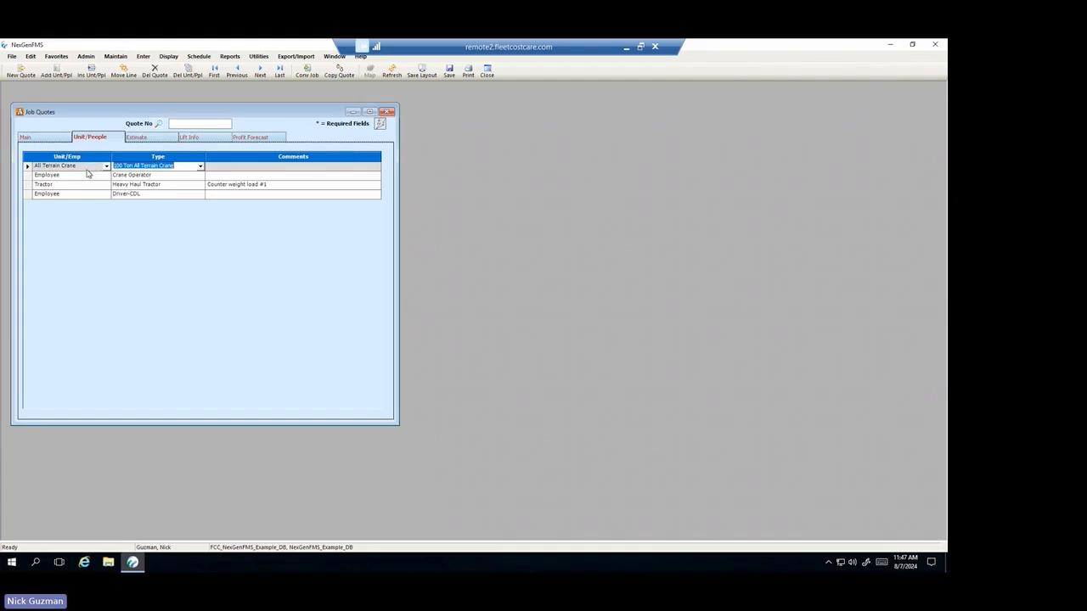
left_click(143, 177)
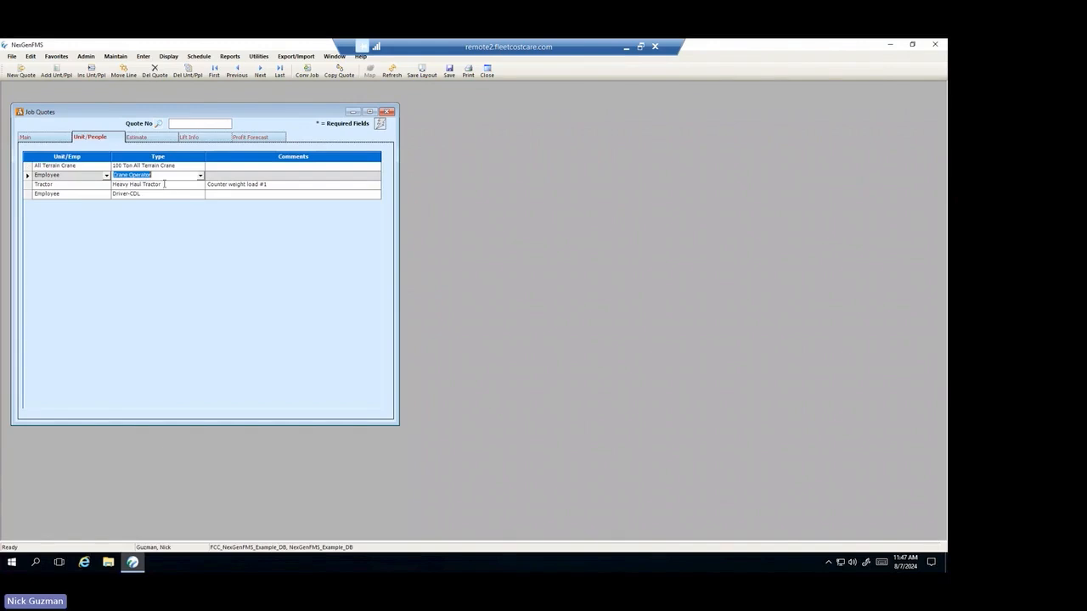
left_click(68, 186)
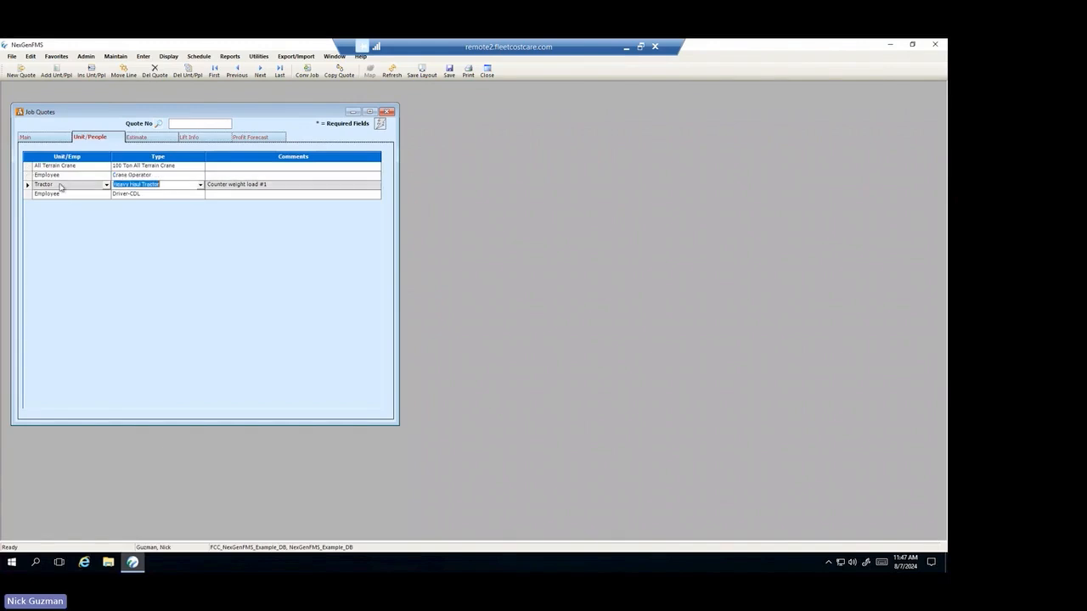
left_click(132, 195)
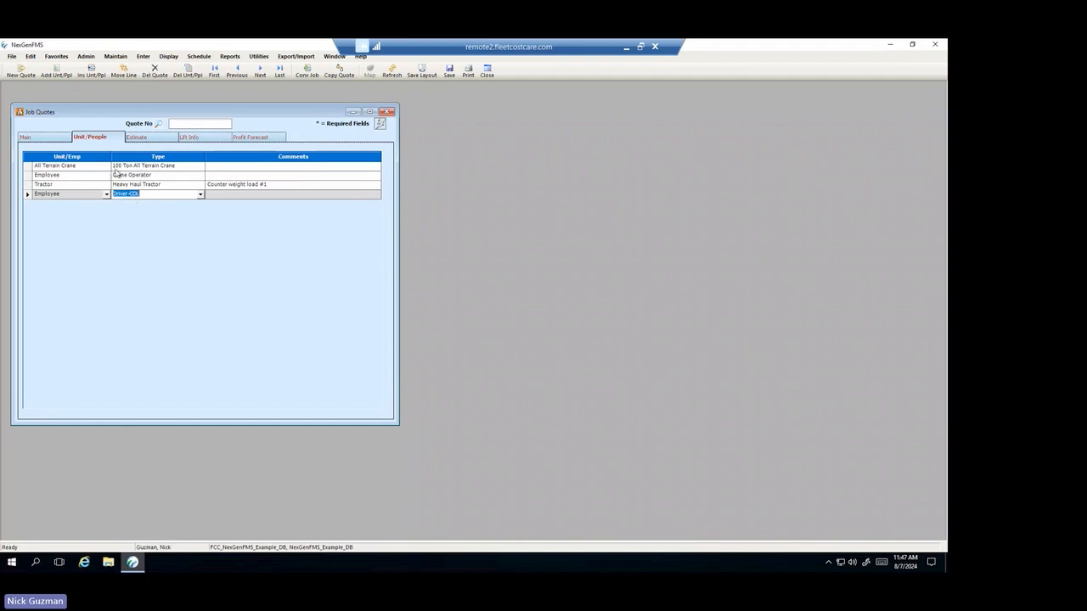
Add a Trailer line of type Flatbed Trailer to the quote's units and people.
left_click(57, 75)
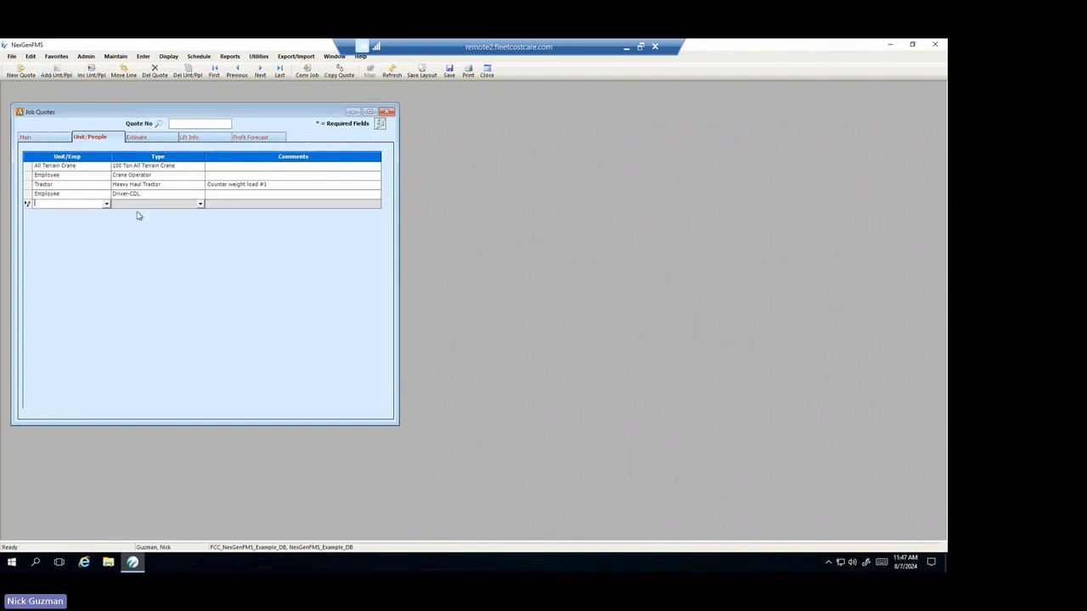
left_click(106, 204)
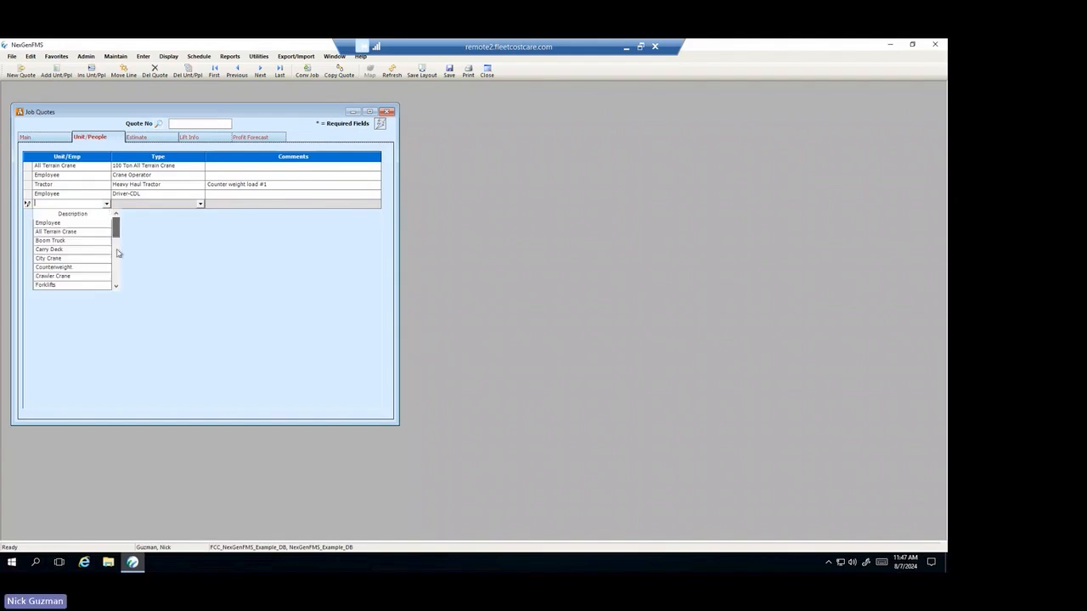
scroll(116, 250, "down", 4)
left_click(64, 278)
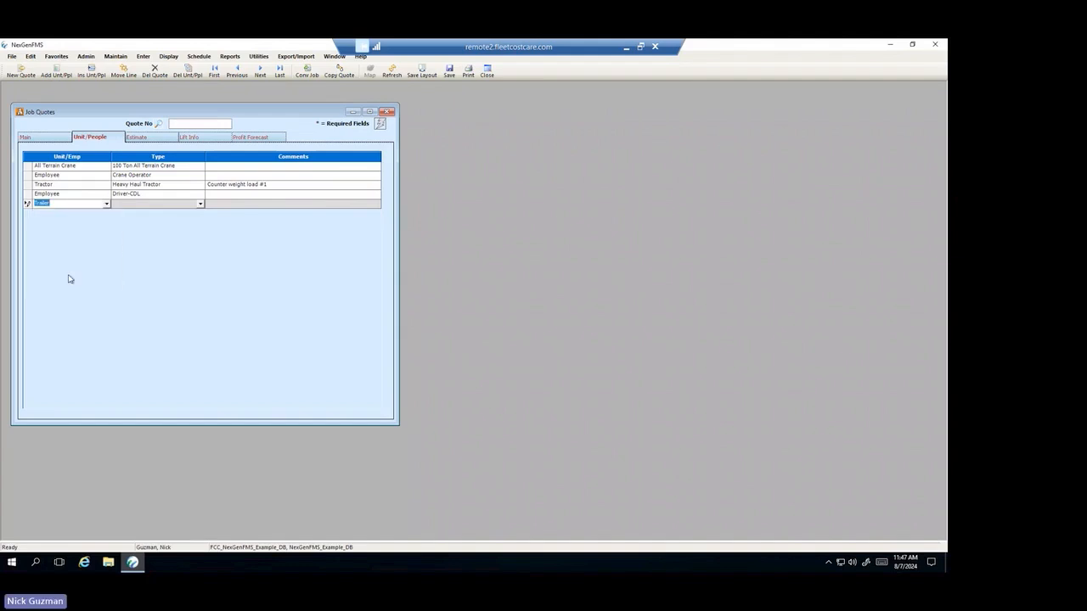
left_click(201, 204)
left_click_drag(202, 240, 204, 261)
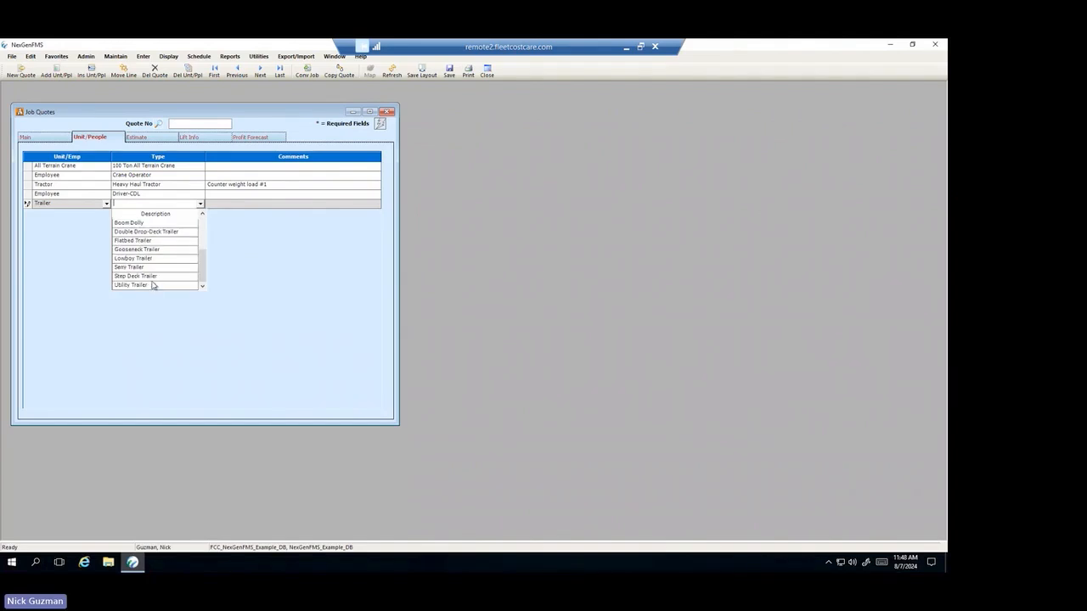
left_click(146, 241)
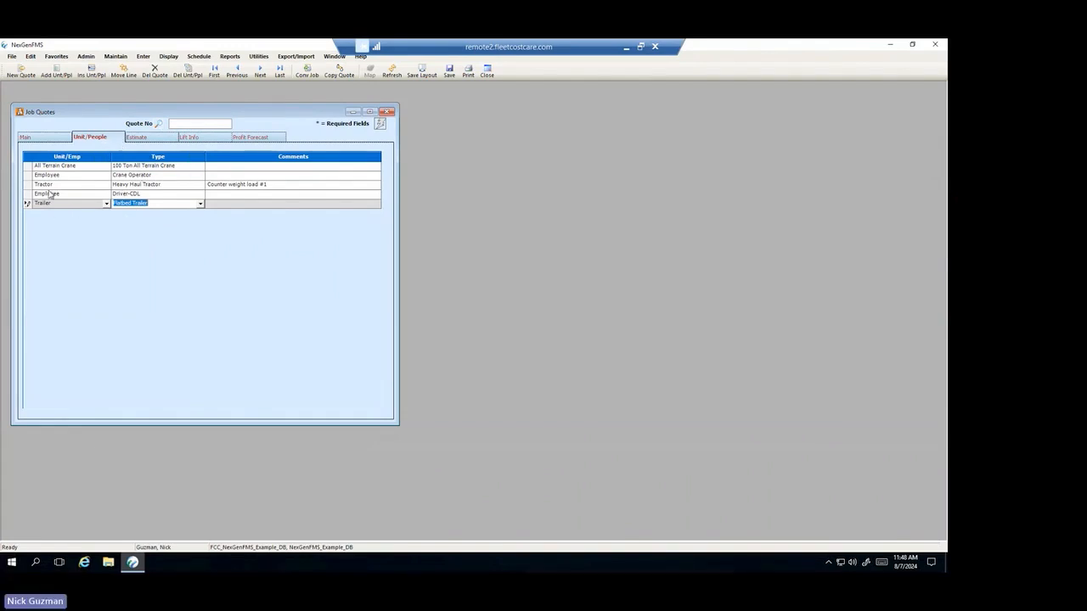
Compare the quote's units and people with its estimate, examining the quantities and rates of the crane and operator billing lines.
left_click(138, 137)
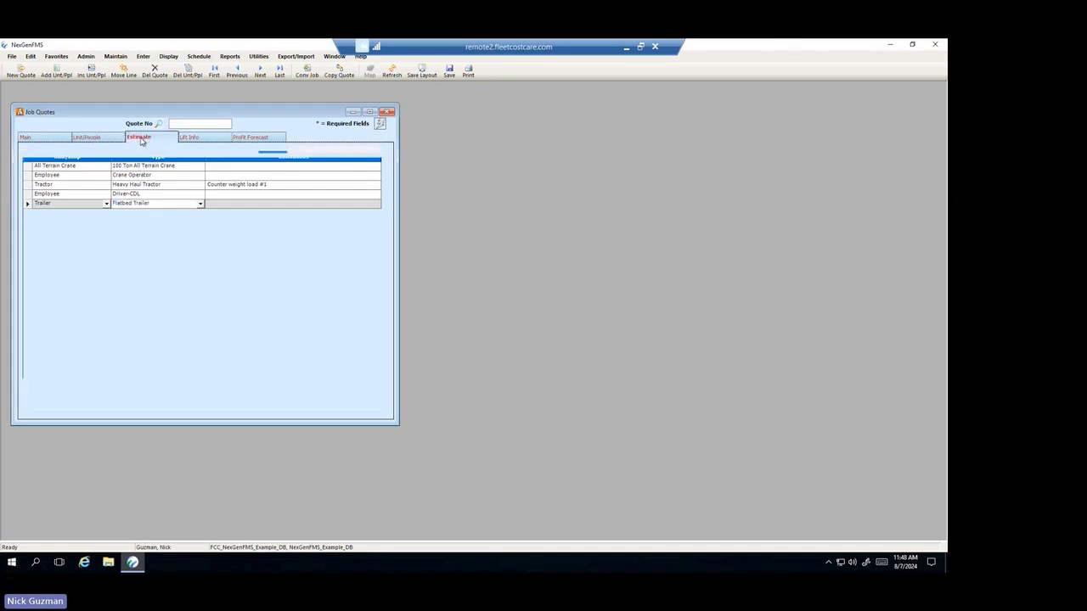
left_click(99, 138)
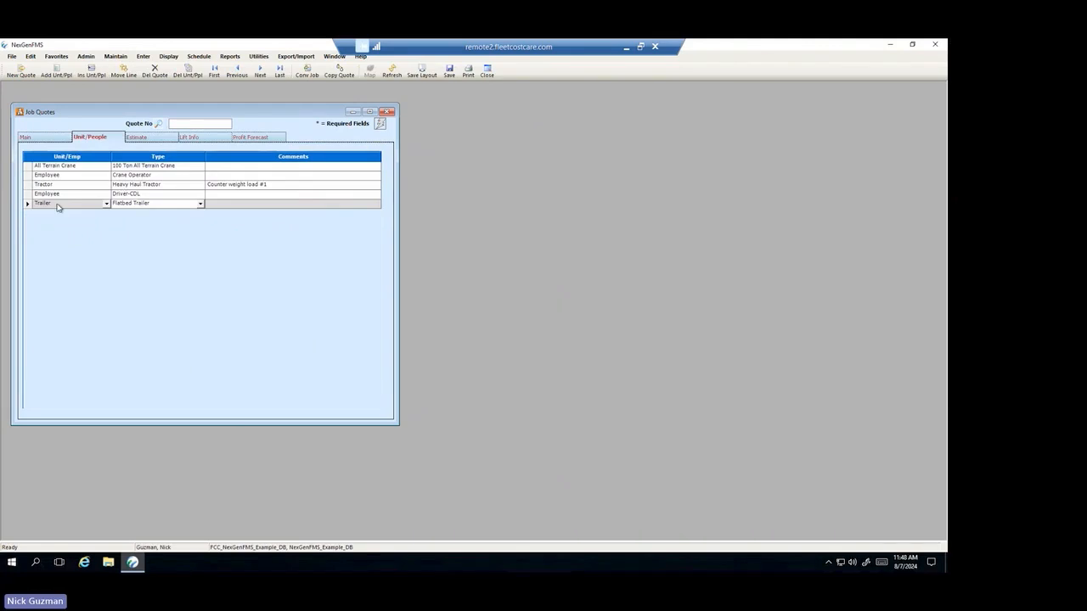
left_click(138, 138)
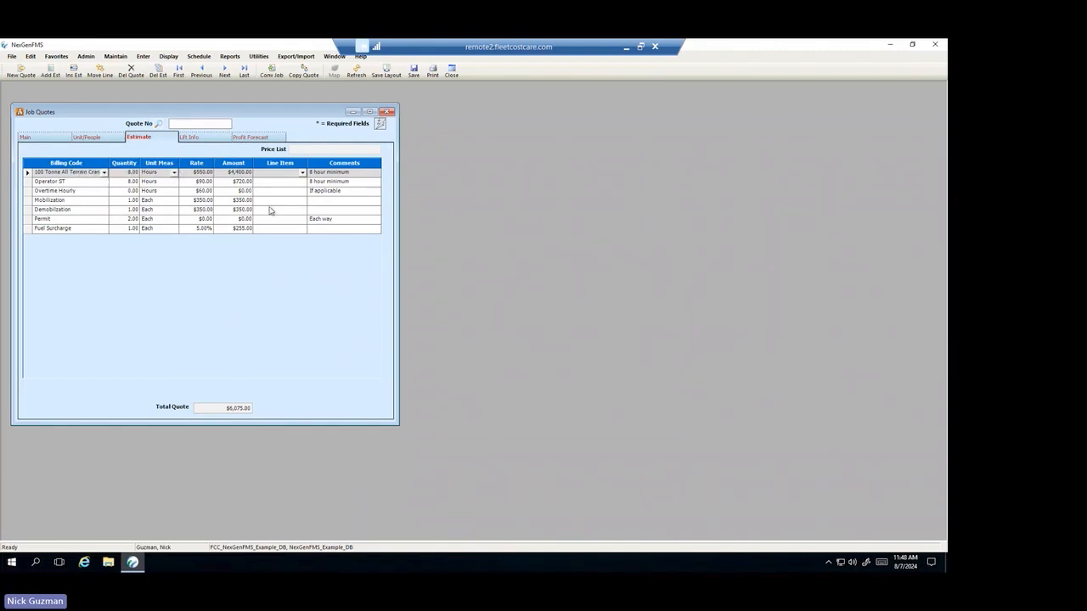
left_click(137, 175)
left_click(200, 173)
left_click(131, 183)
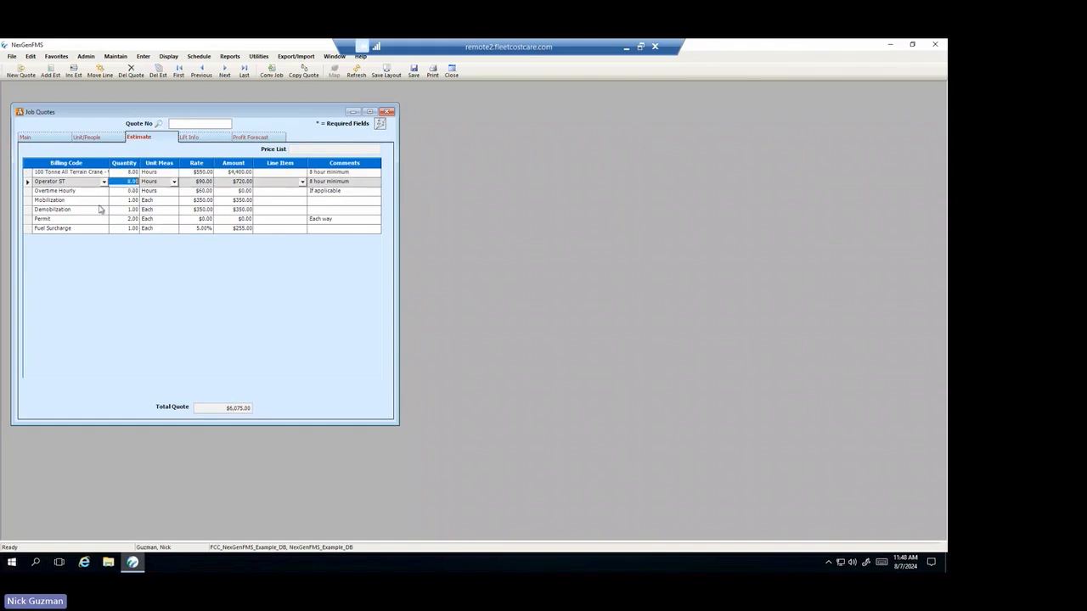
left_click(84, 174)
left_click(91, 184)
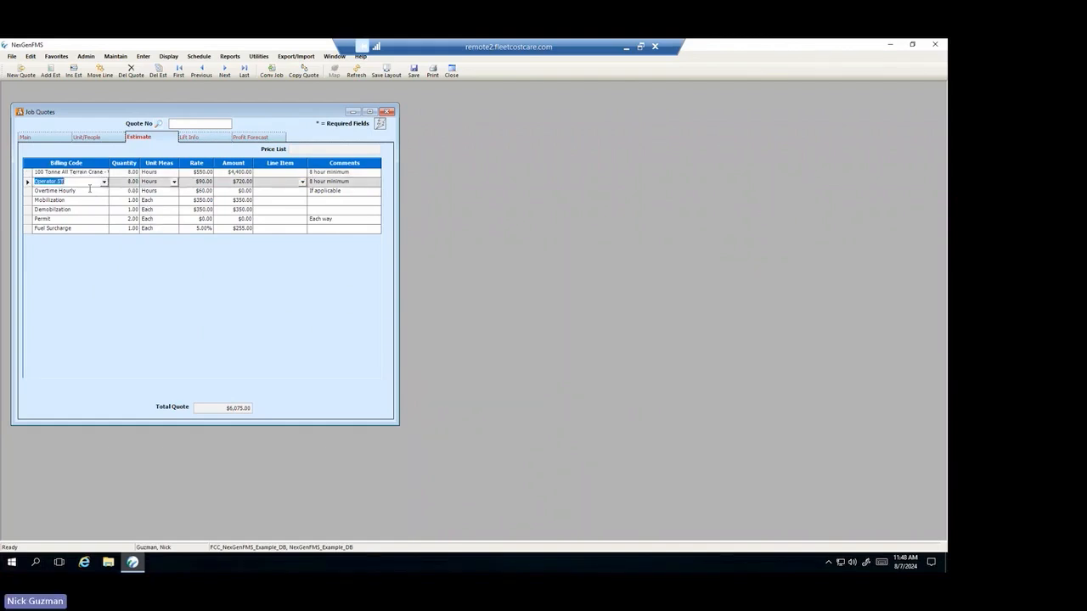
Examine the estimate's crane, operator, overtime, mobilization, demobilization and permit lines against the quote's units and people.
left_click(90, 190)
left_click(87, 202)
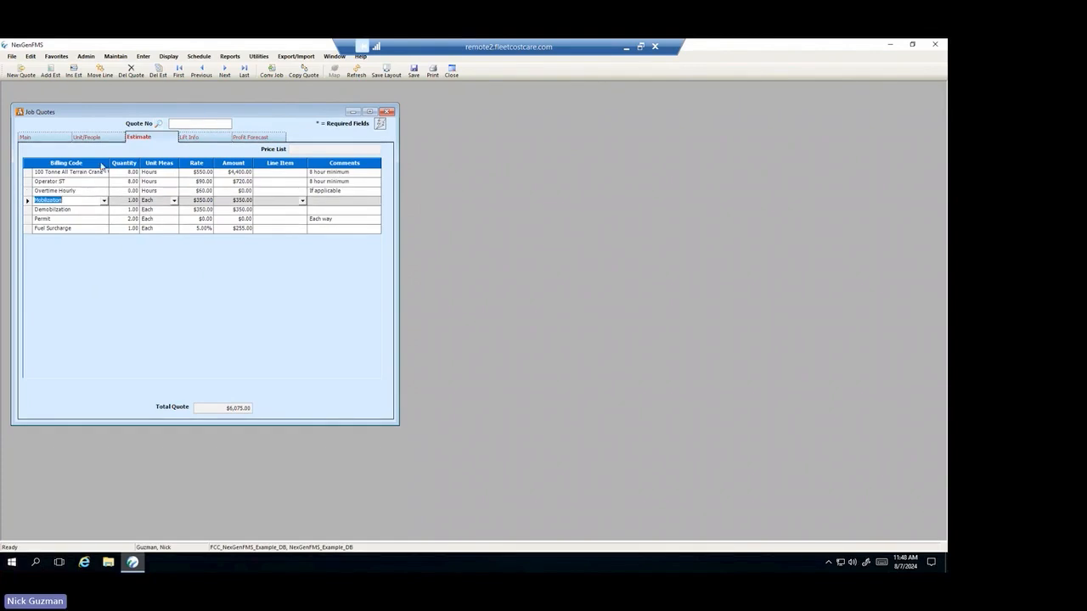
left_click(134, 174)
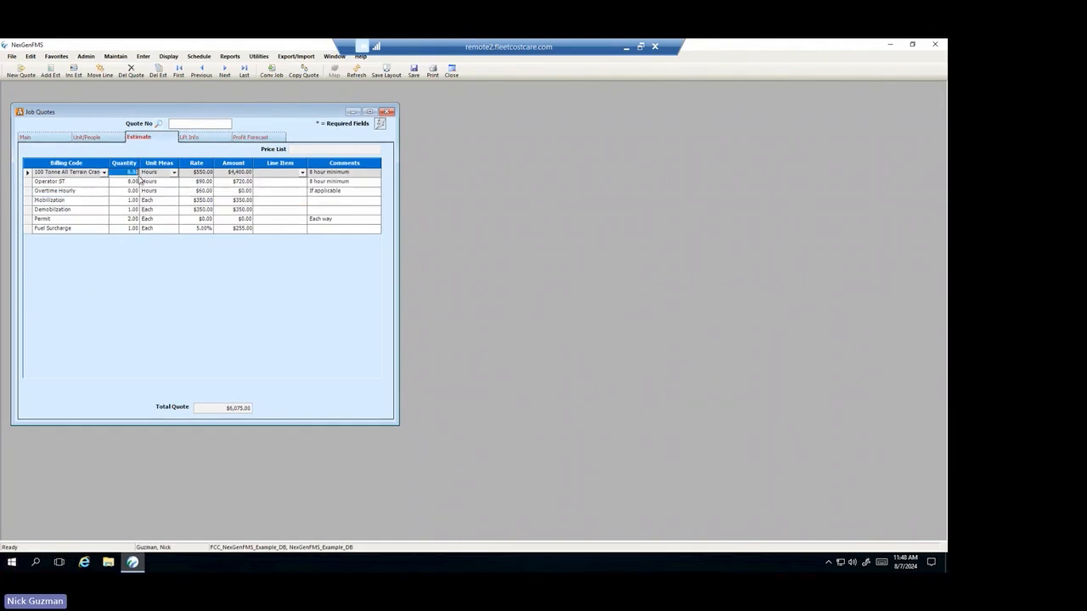
left_click(134, 183)
left_click(202, 173)
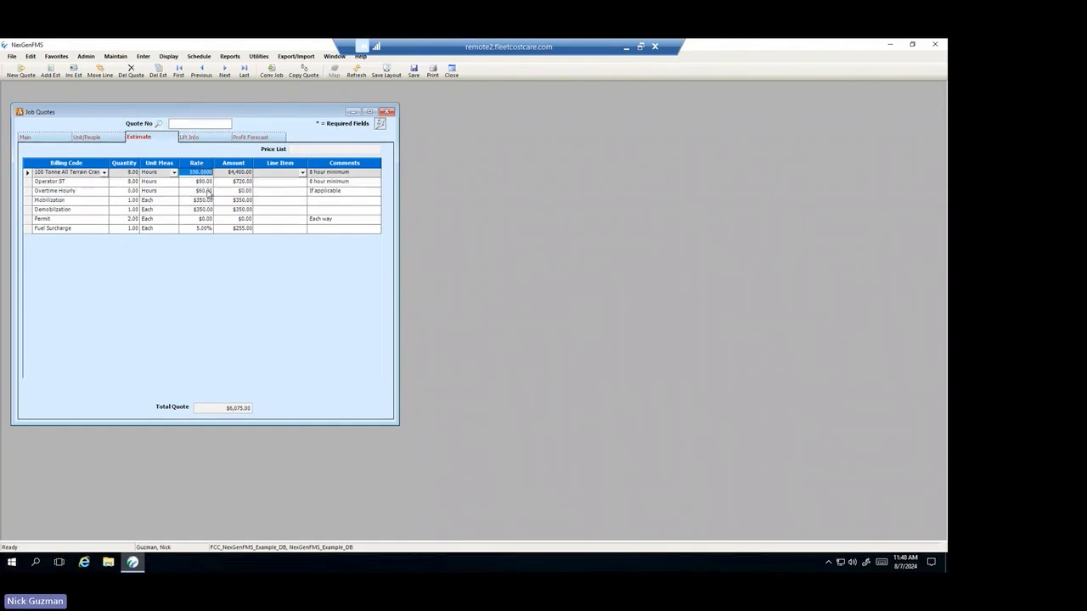
left_click(99, 182)
left_click(130, 183)
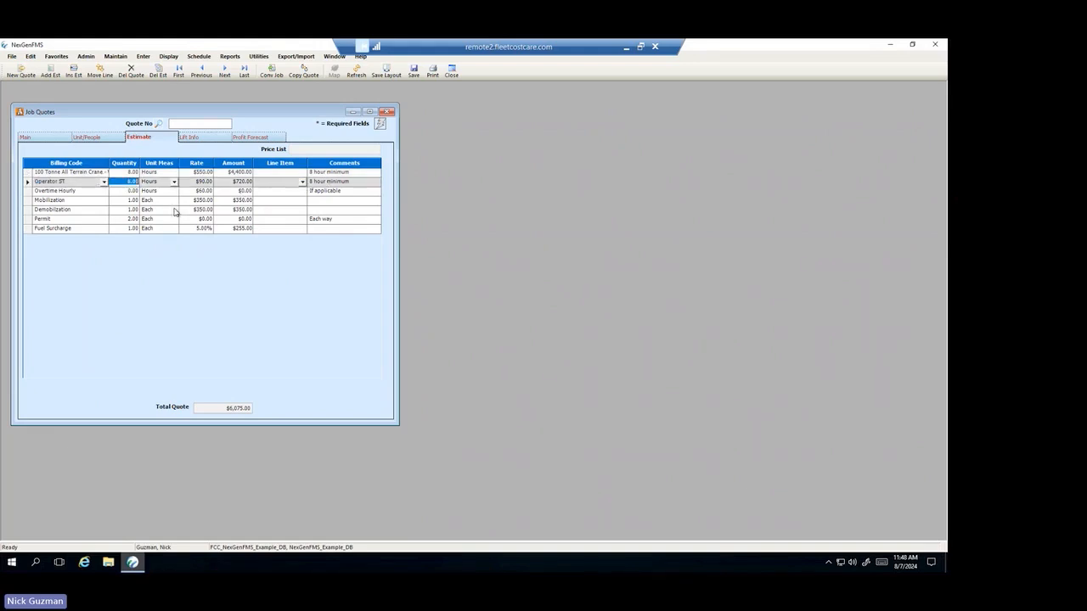
left_click(100, 191)
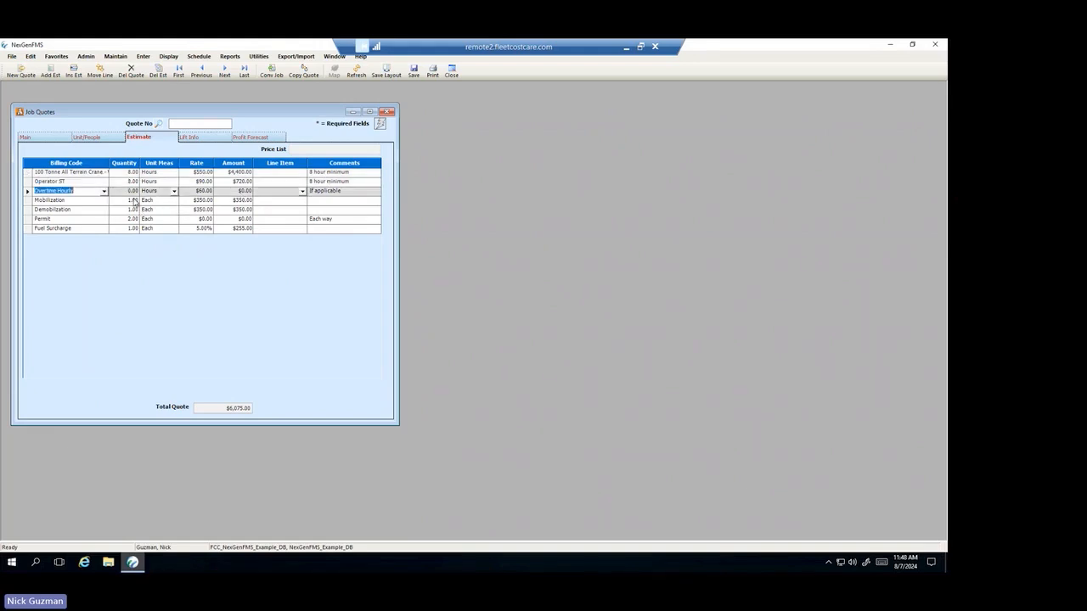
left_click(78, 201)
left_click(83, 210)
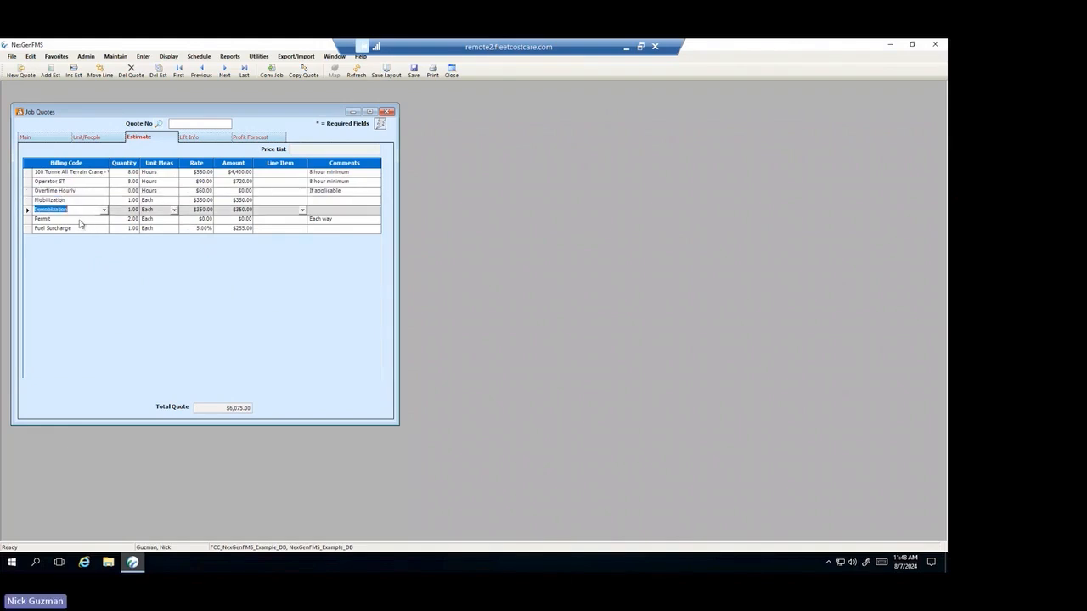
left_click(81, 221)
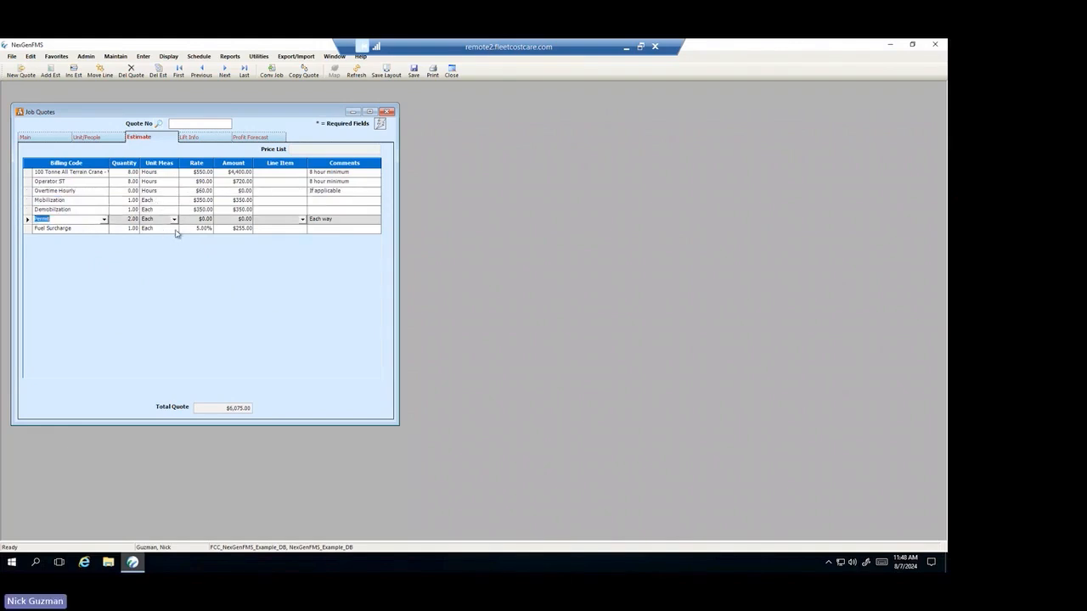
left_click(71, 174)
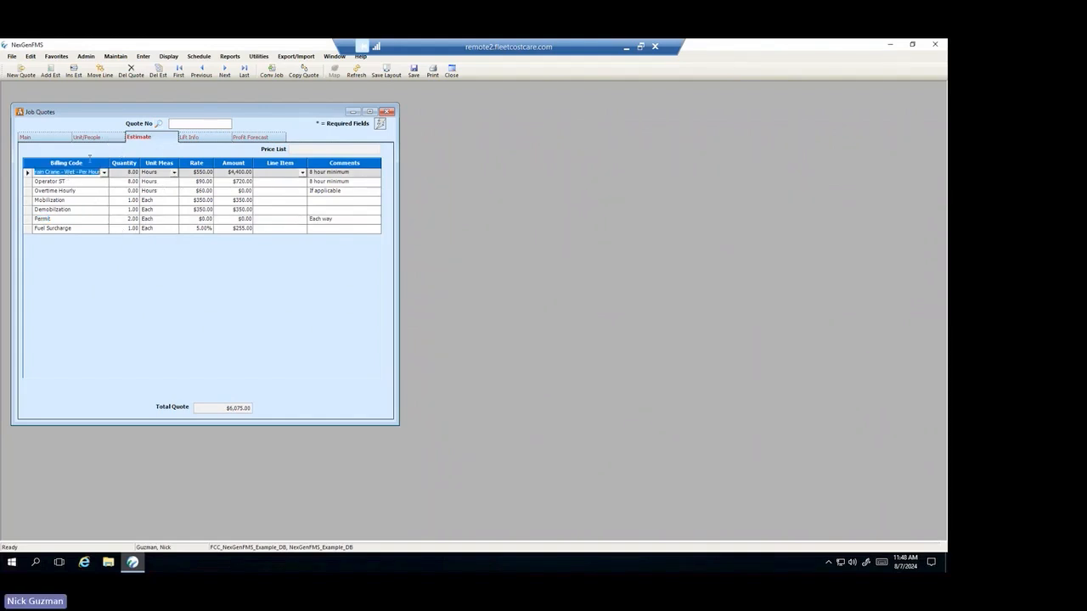
left_click(85, 137)
left_click(140, 137)
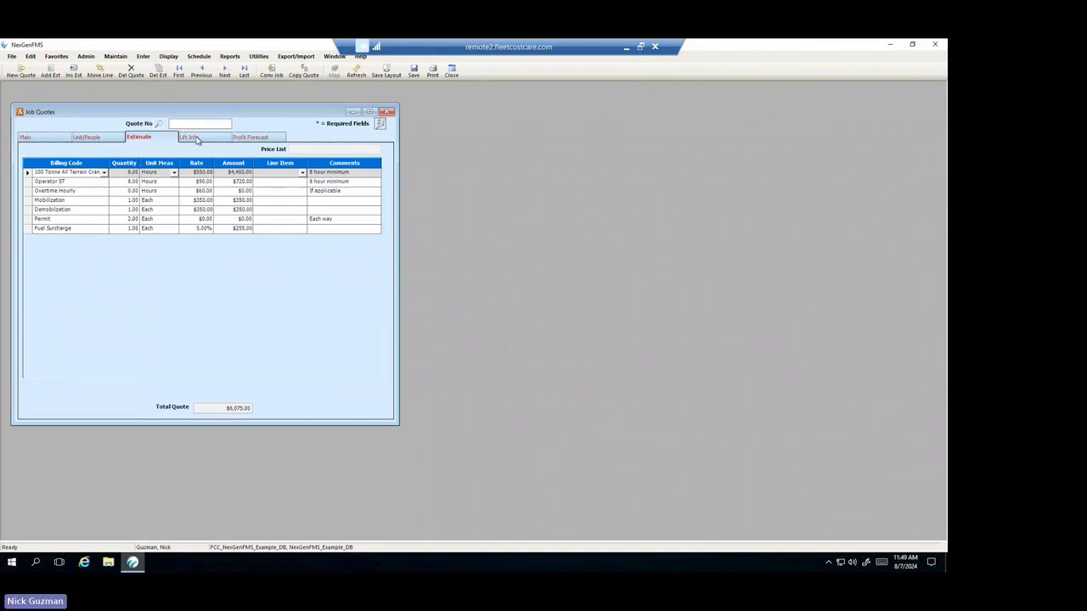
Review the quote's Lift Info fields and its Profit Forecast, comparing the forecast costs and profits with the estimate lines.
left_click(194, 138)
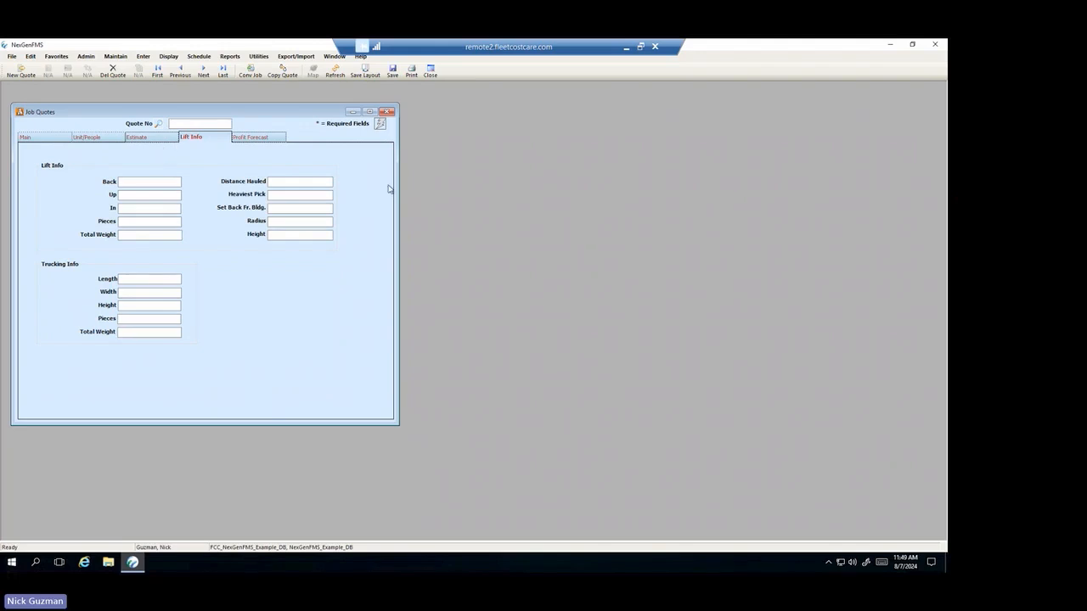
left_click(156, 138)
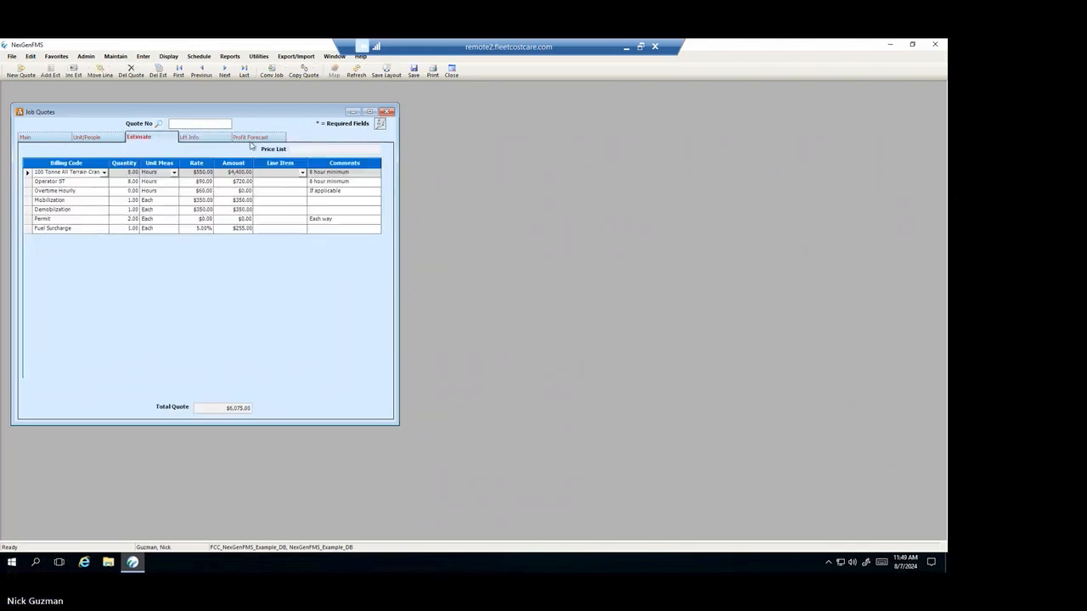
left_click(247, 138)
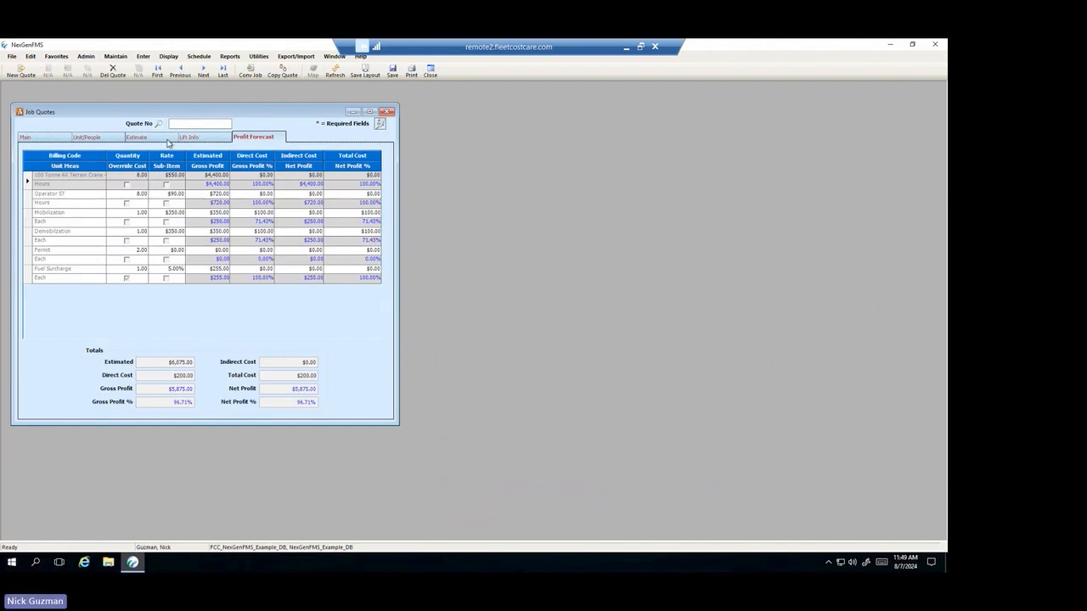
left_click(169, 140)
left_click(193, 138)
left_click(250, 139)
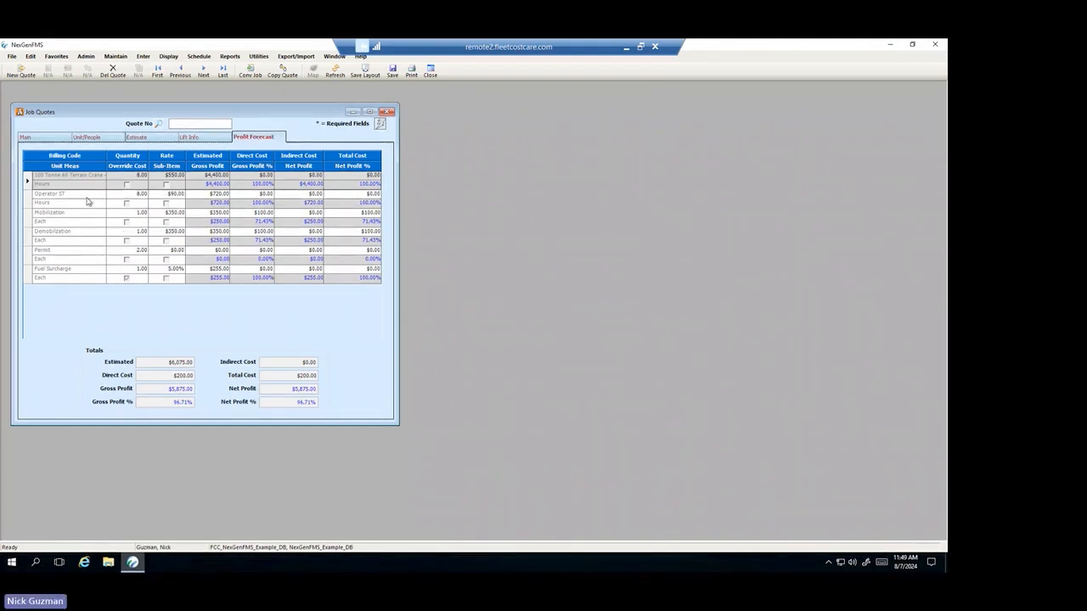
left_click(140, 138)
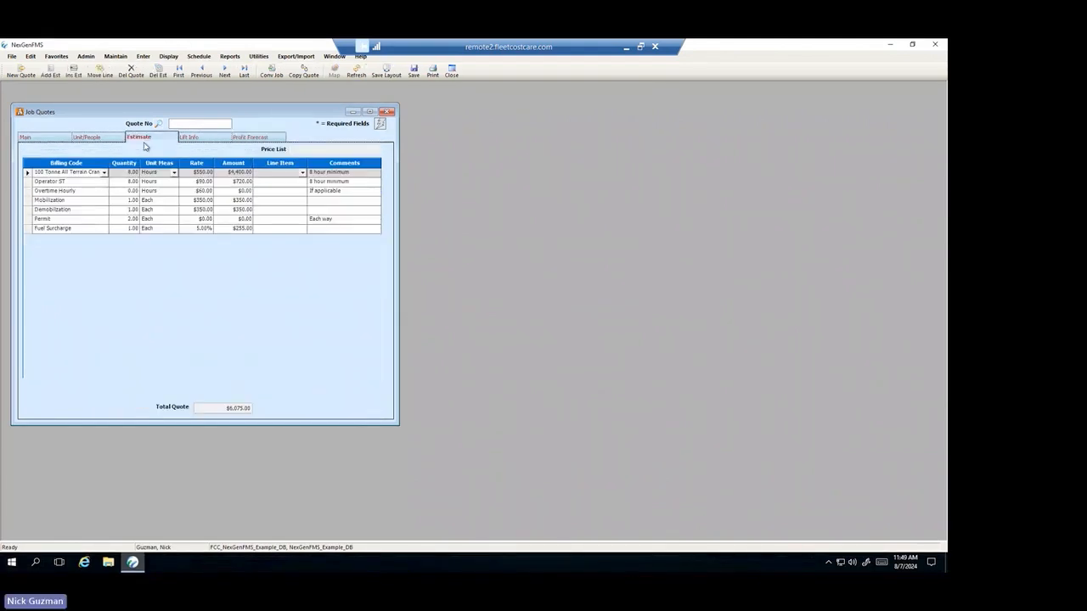
left_click(259, 138)
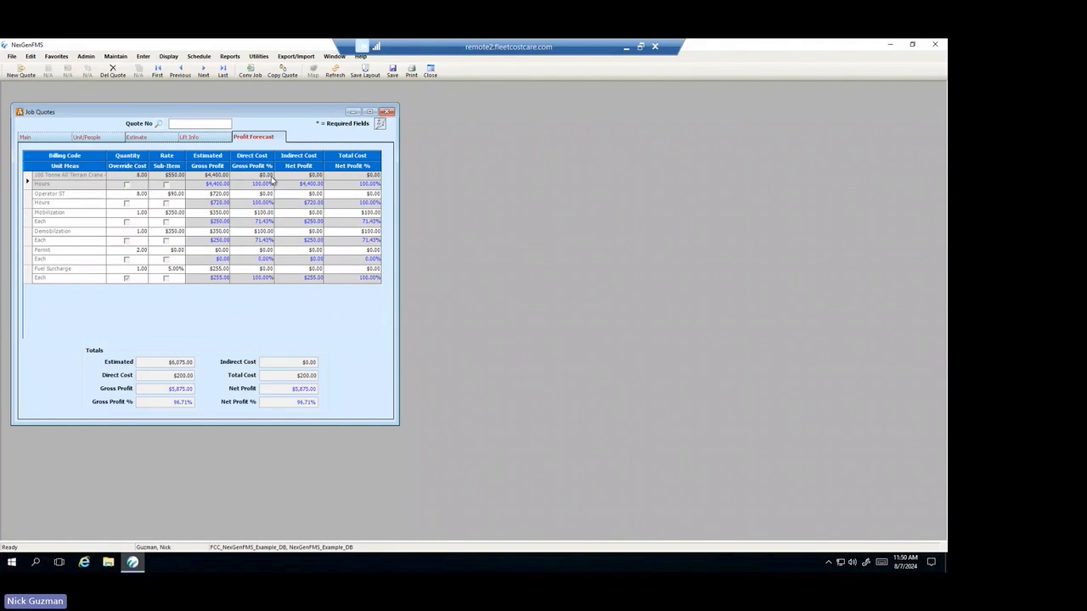
Open the Billing Costs in the WPF billing codes maintenance and check the entries for Mobilization, Demobilization and 80T All Terrain Crane.
left_click(119, 56)
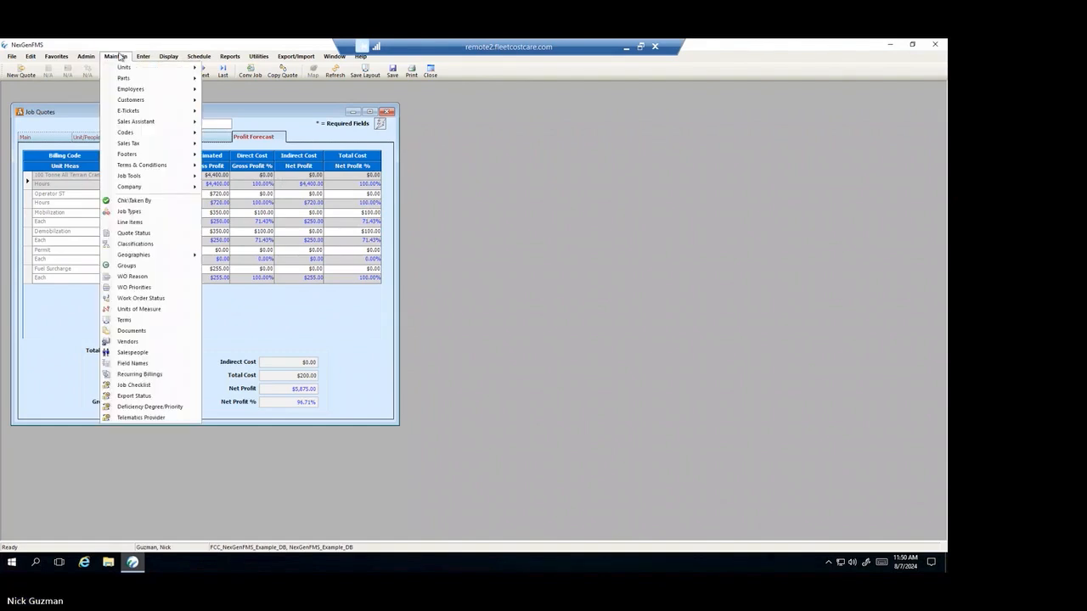
mouse_move(153, 133)
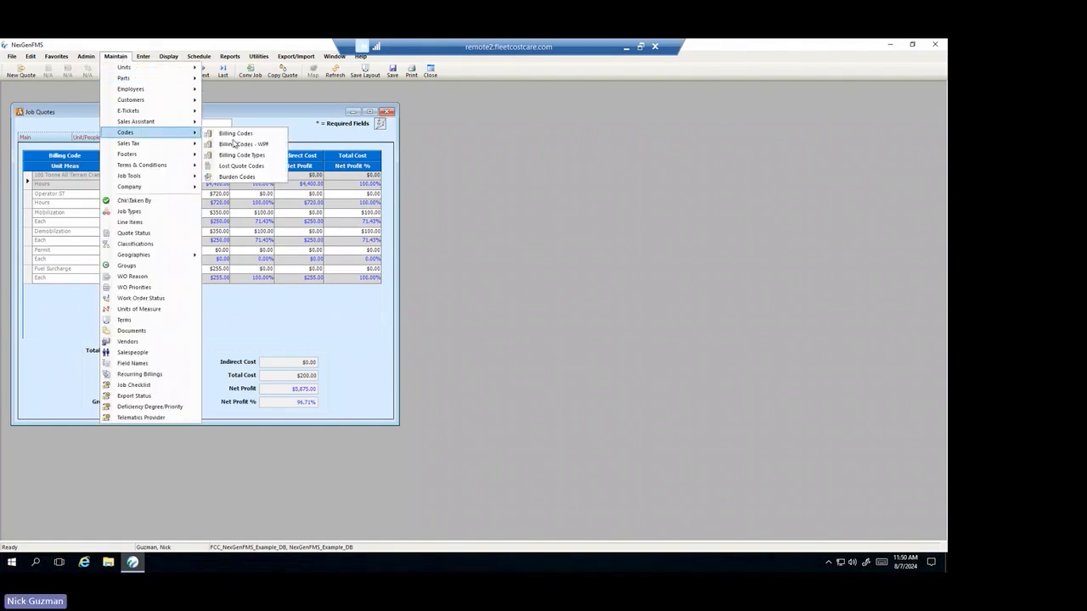
left_click(242, 146)
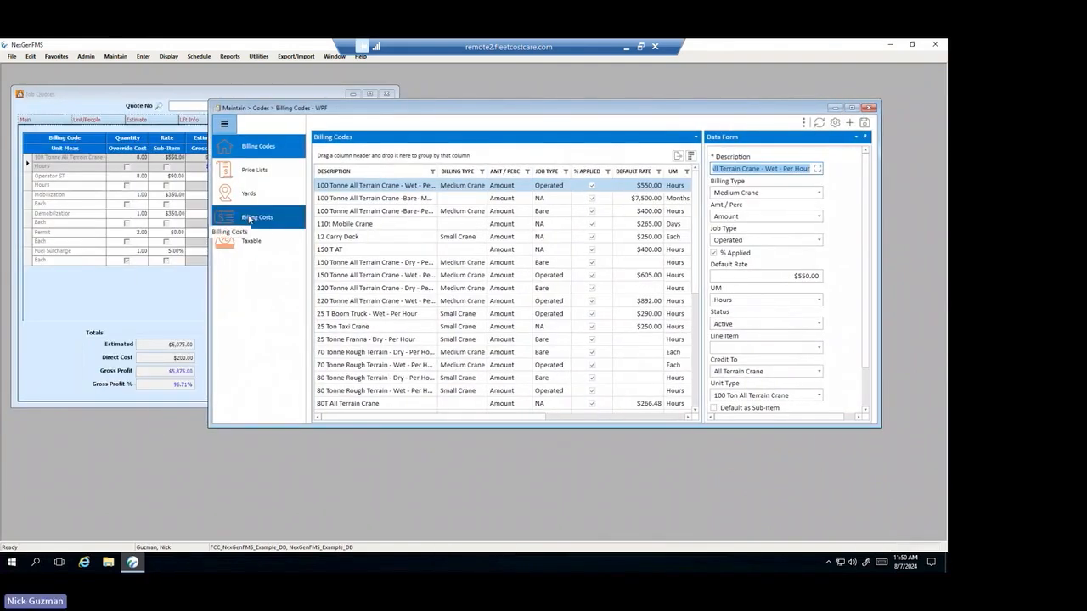
left_click(255, 219)
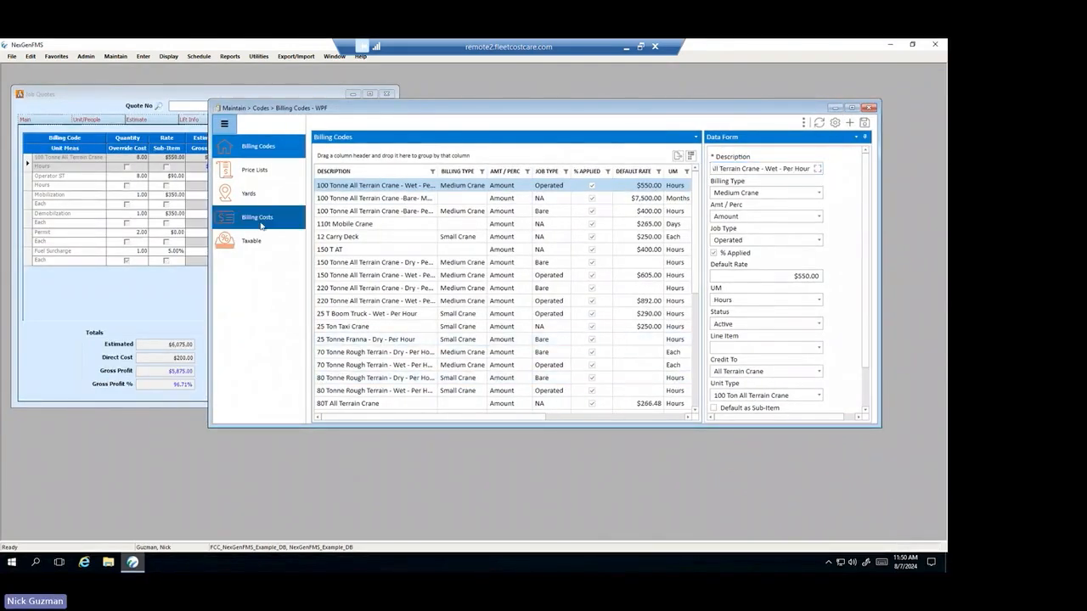
left_click(365, 251)
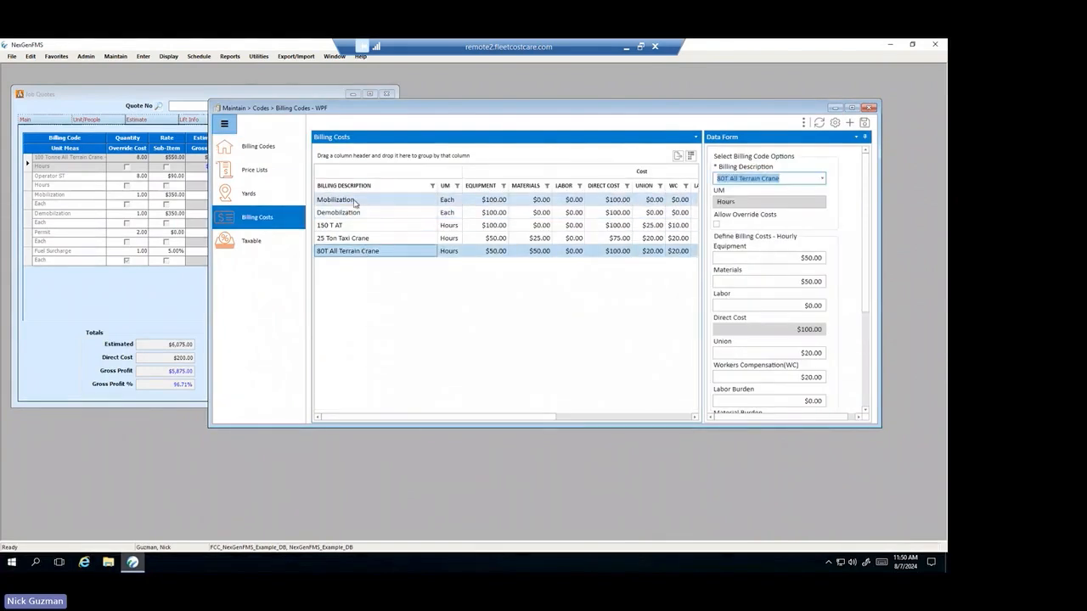
left_click(356, 217)
left_click(368, 253)
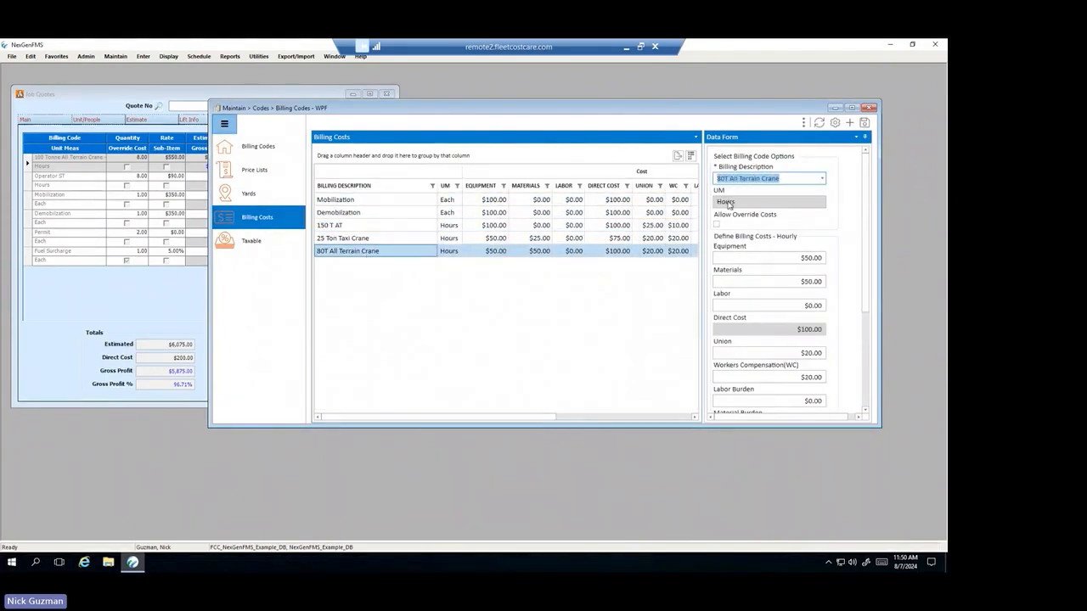
Add a new billing cost entry for the billing code 100 Tonne All Terrain Crane - Wet - Per Hour.
left_click(852, 123)
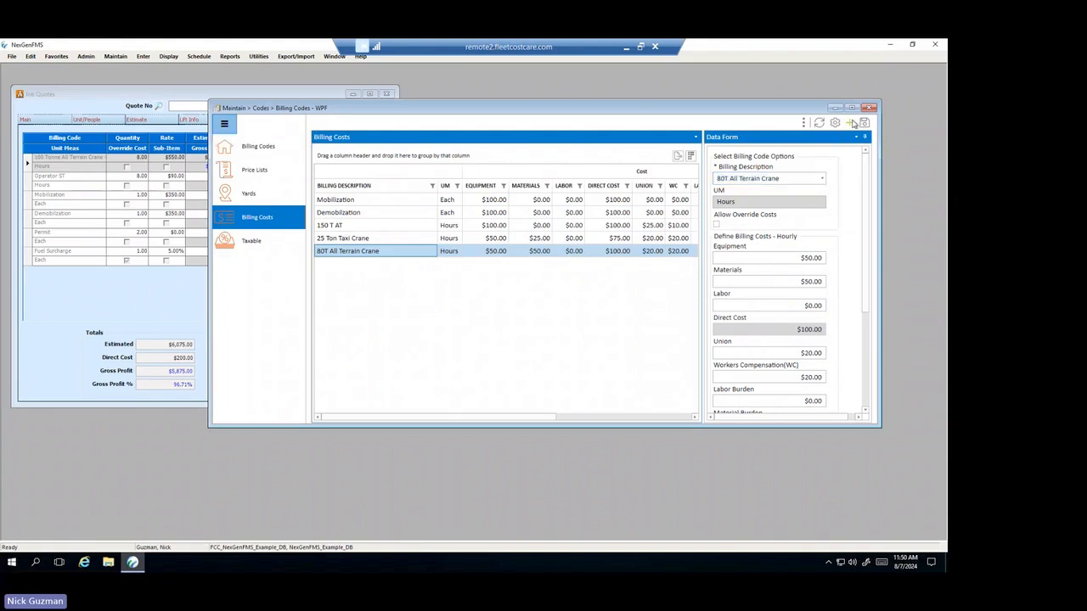
left_click(804, 183)
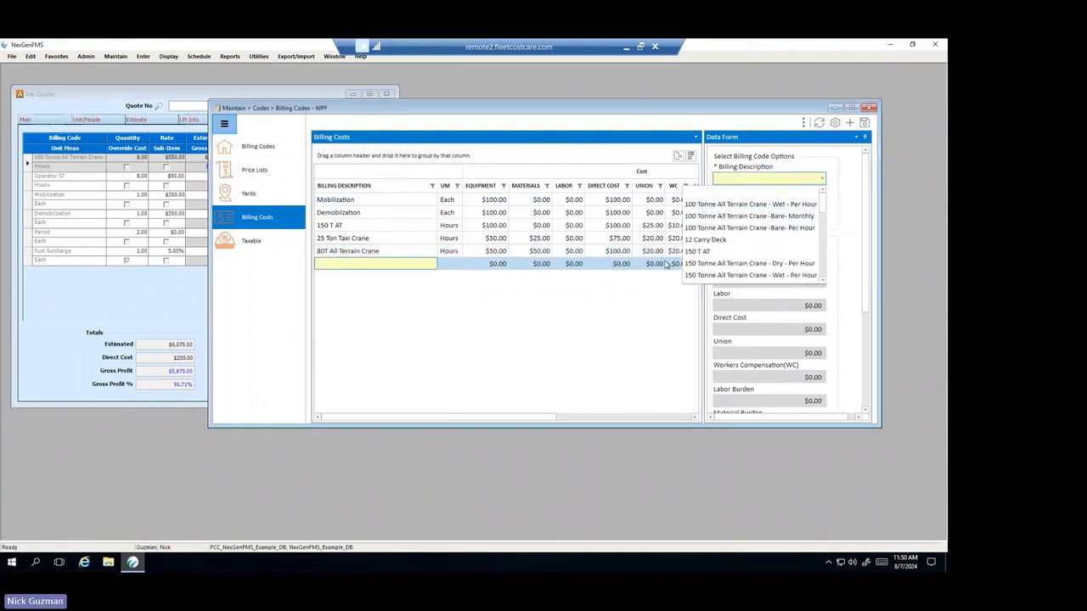
left_click(747, 227)
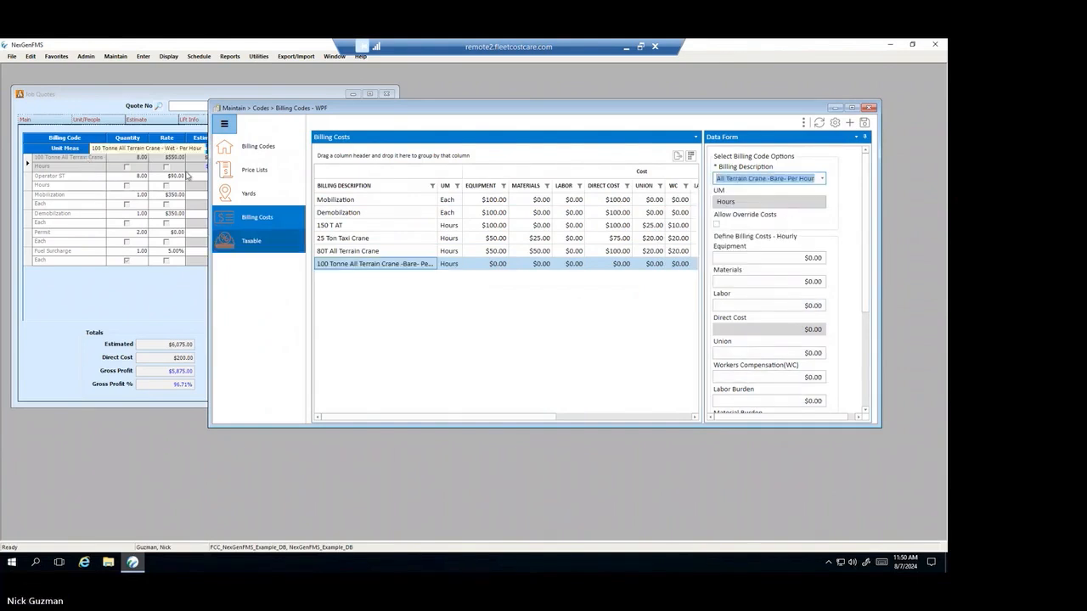
left_click(821, 180)
left_click(807, 210)
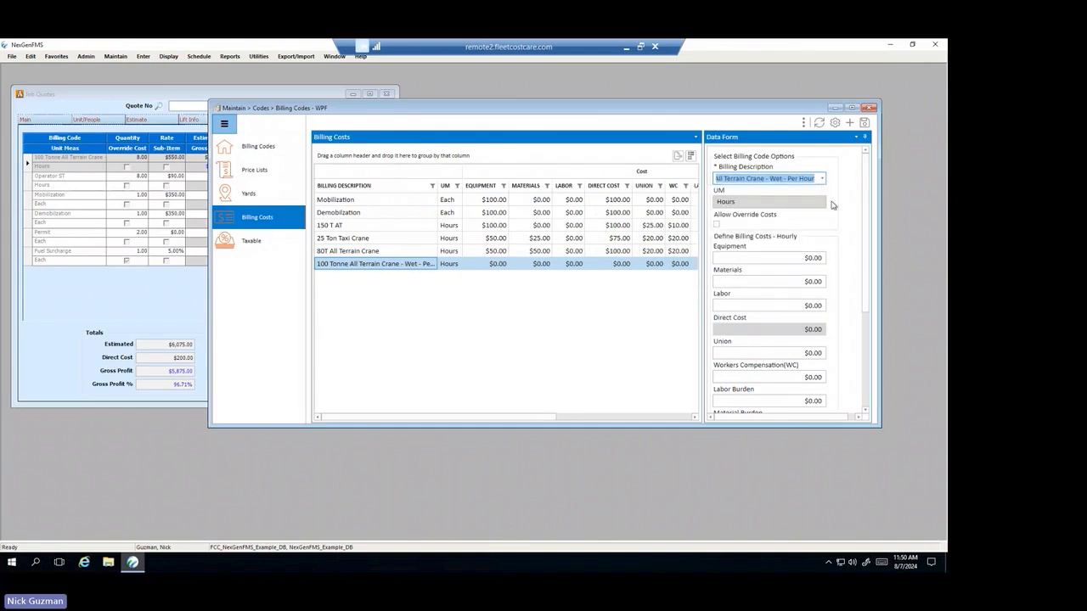
Examine the new entry's hourly cost fields, from materials, labor and union to workers compensation, burdens, yards and effective dates.
left_click_drag(865, 218, 864, 255)
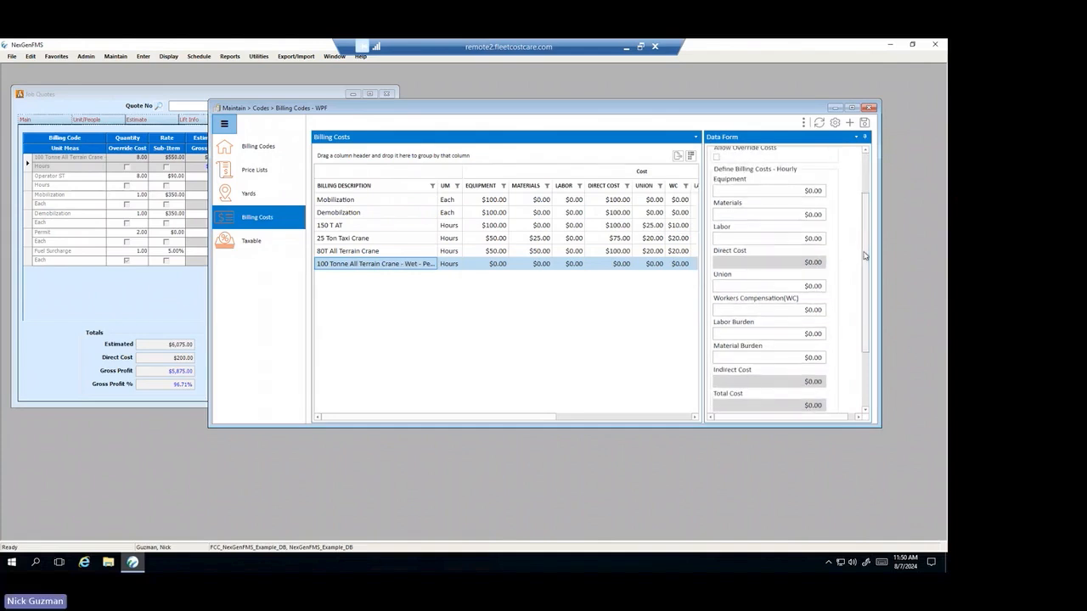
left_click(811, 215)
left_click(813, 240)
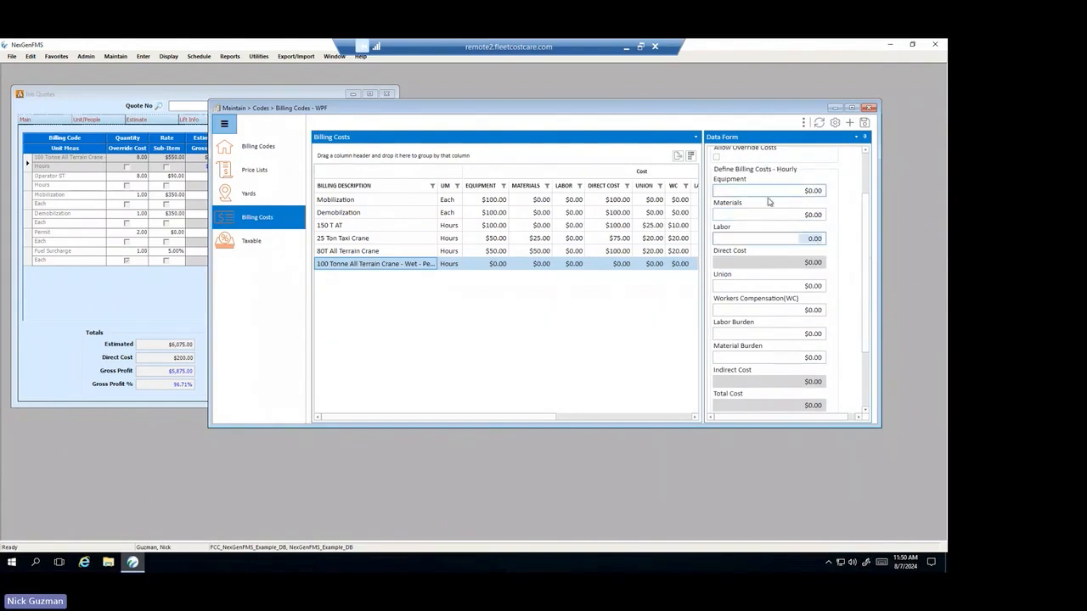
scroll(807, 225, "down", 2)
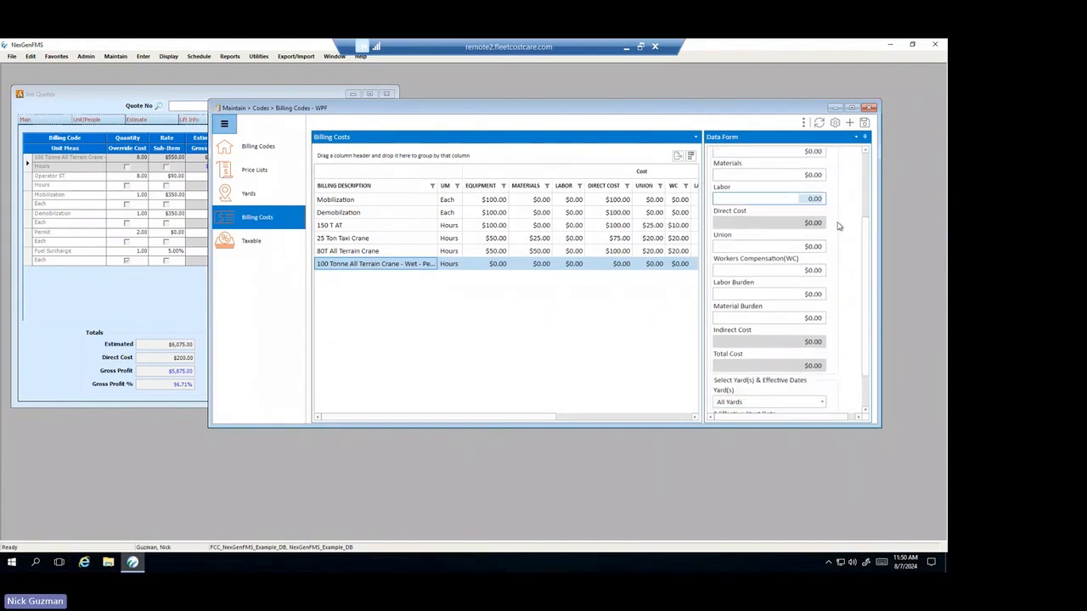
scroll(860, 264, "down", 1)
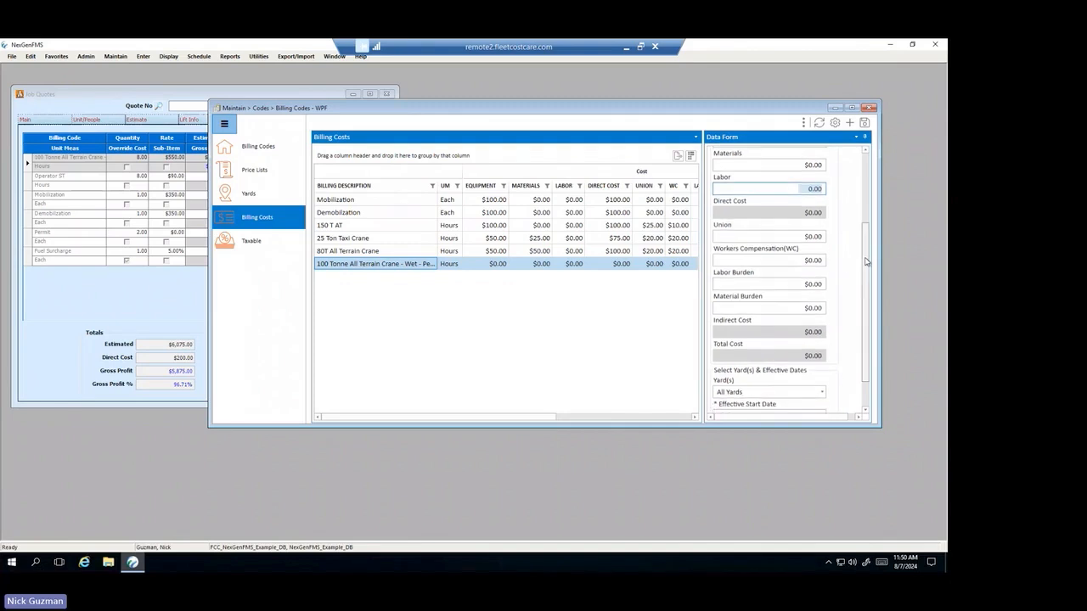
key("Tab")
key("Tab")
key("Tab")
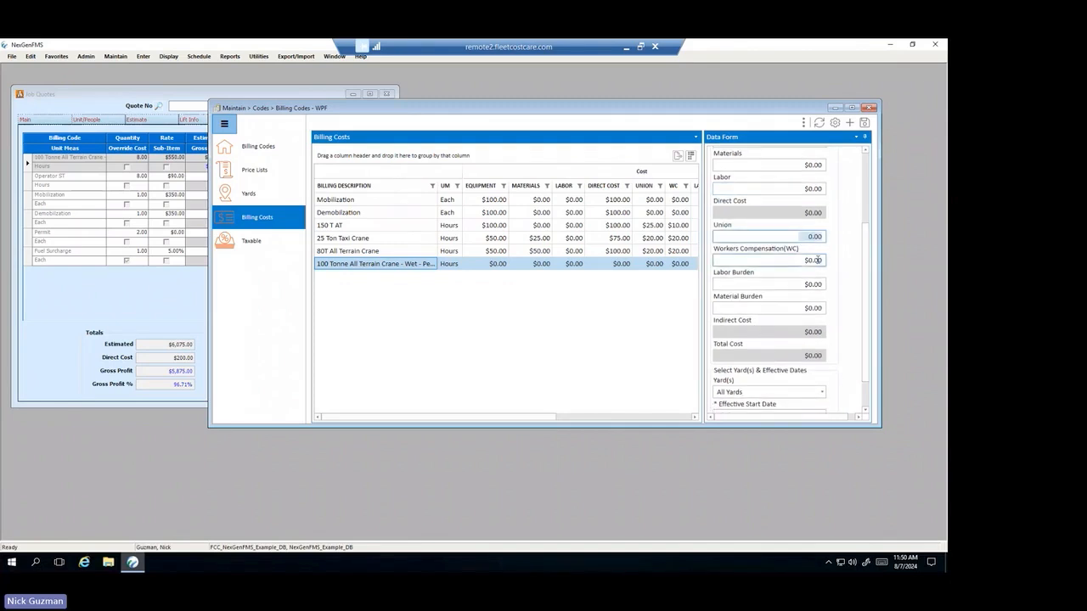
key("Tab")
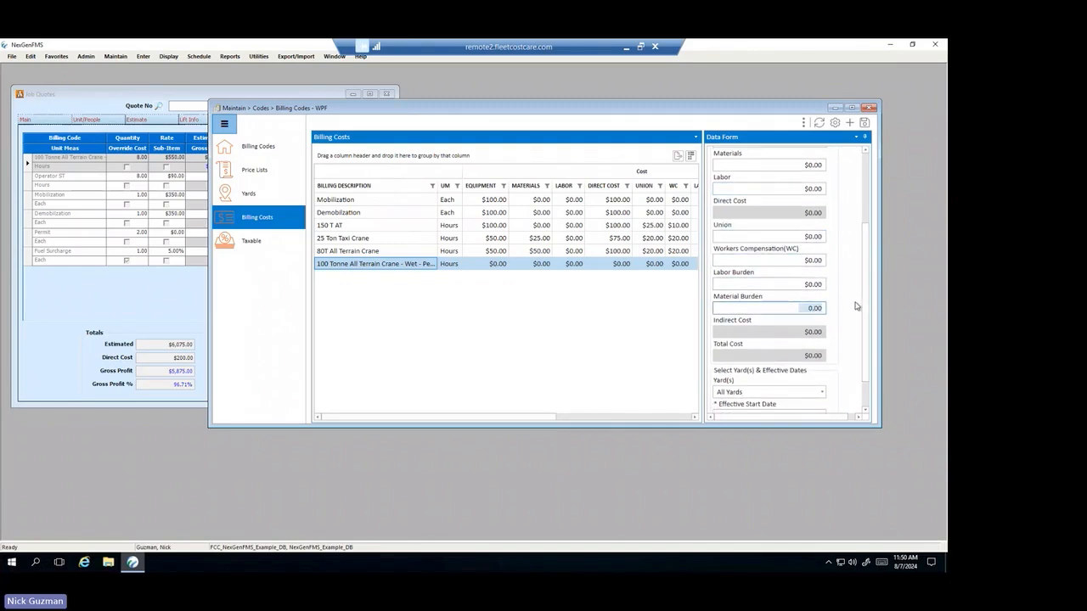
scroll(867, 318, "down", 1)
scroll(868, 325, "up", 3)
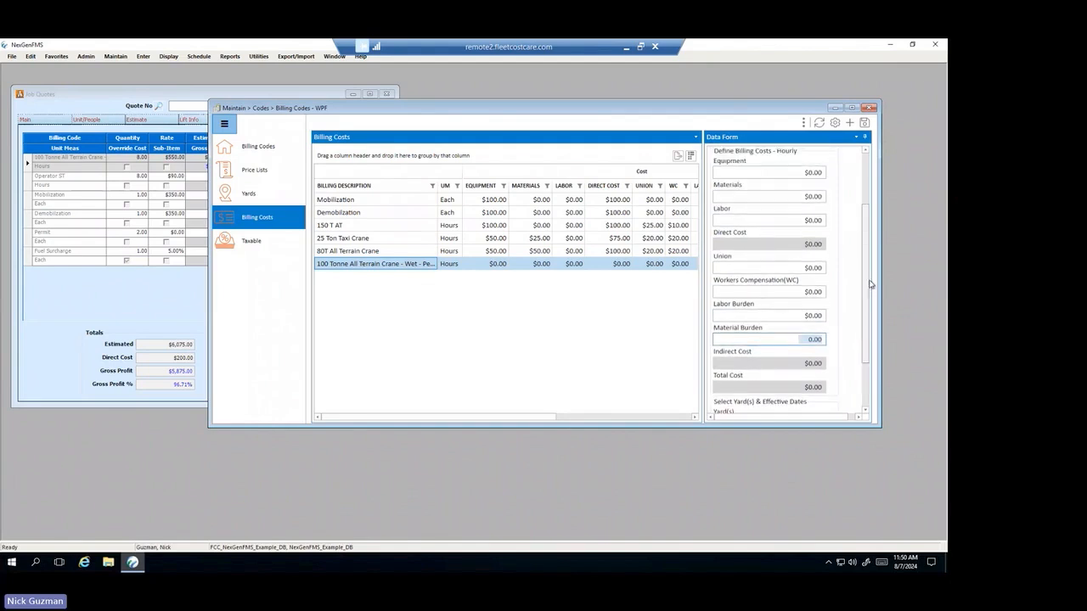
Set the 100 Tonne All Terrain Crane entry's hourly Equipment and Materials costs to $50.00 each.
left_click(813, 187)
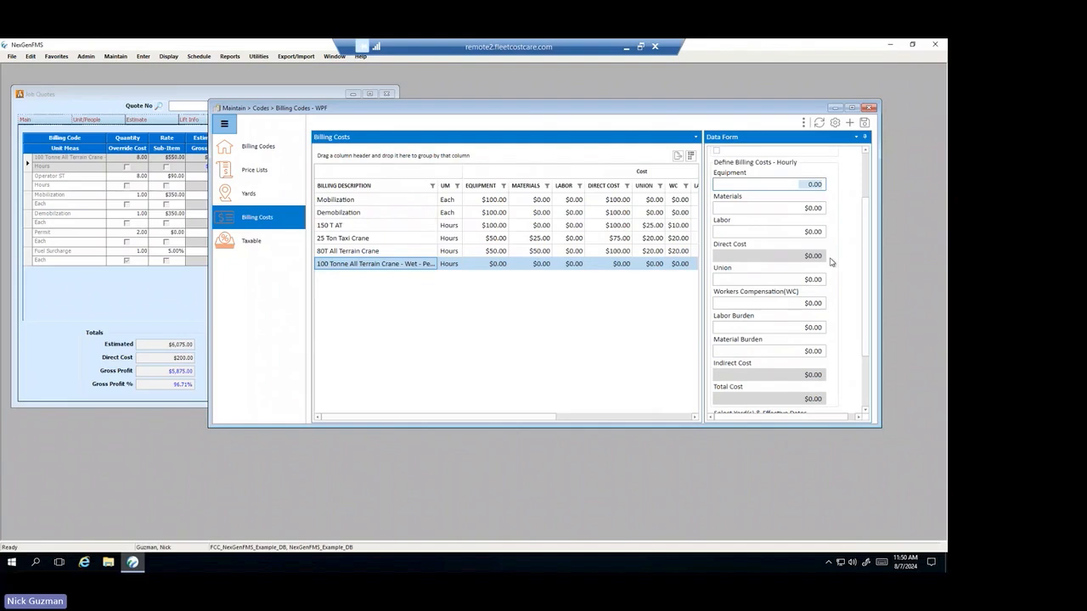
type("50")
key("Tab")
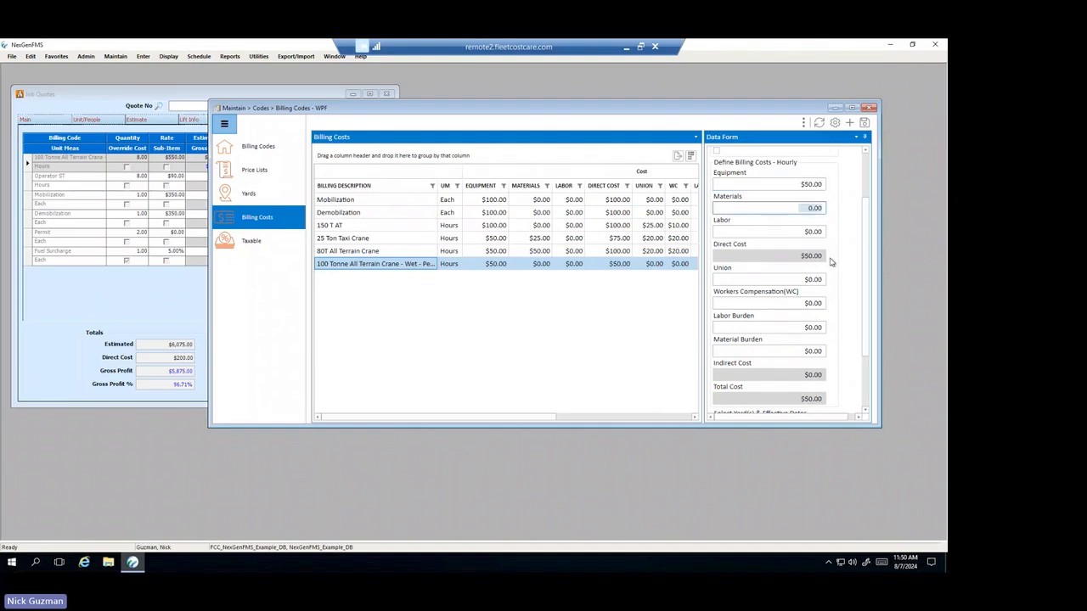
type("50.")
Set the entry's Union and Workers Compensation costs to $25.00 each and save the billing cost.
left_click(814, 280)
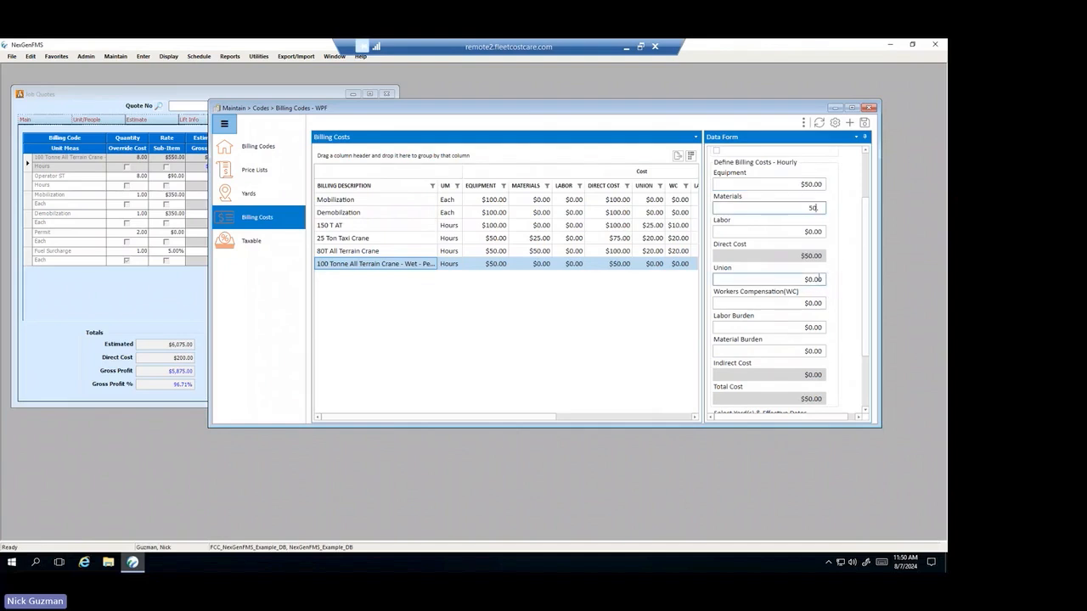
type("25")
key("Tab")
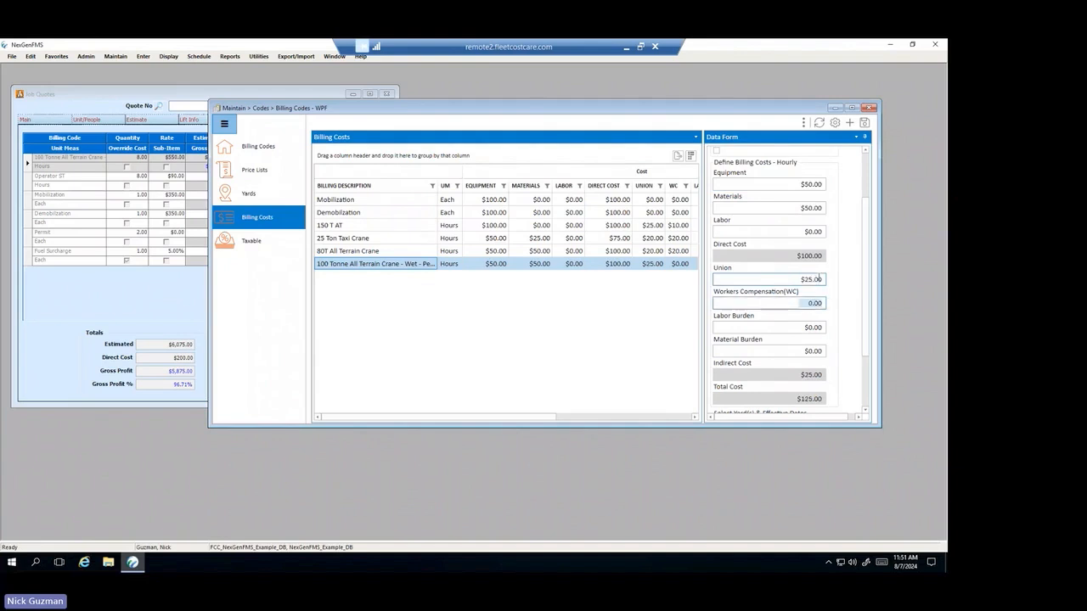
type("25.")
key("Tab")
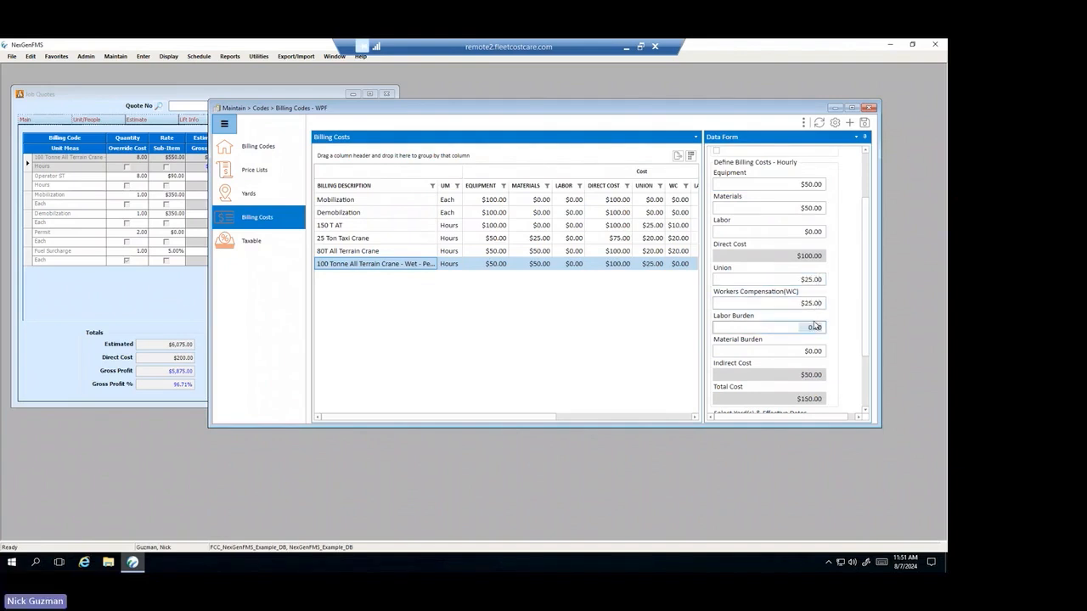
left_click_drag(866, 305, 866, 332)
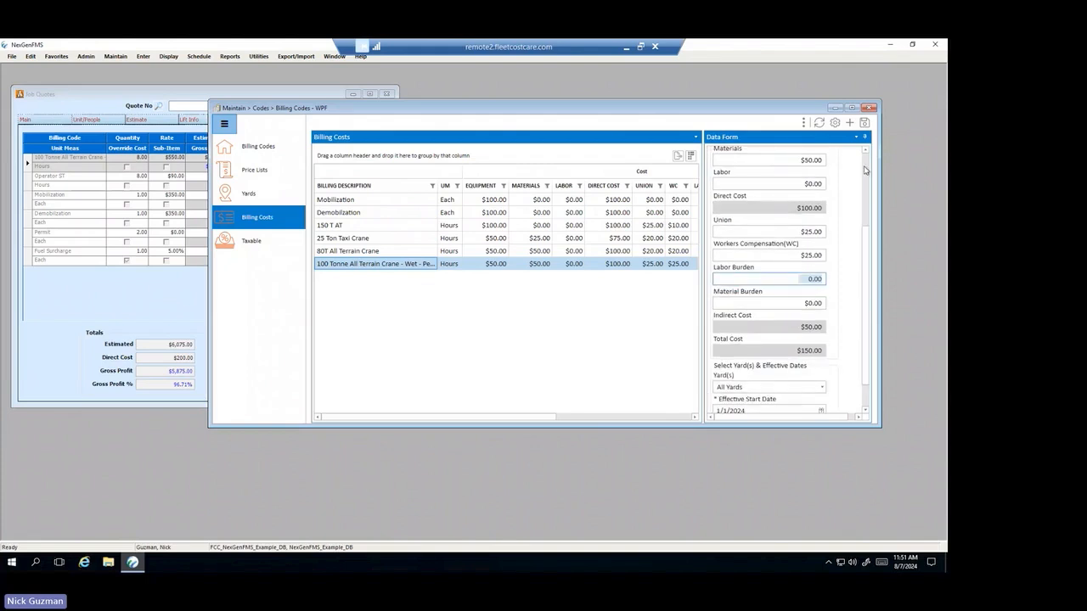
left_click(864, 124)
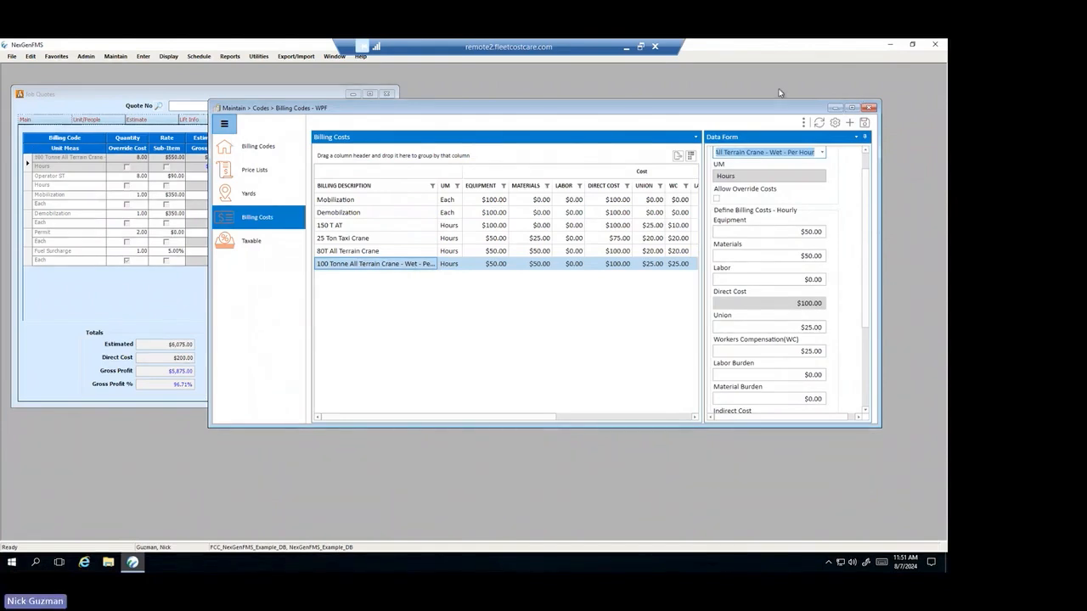
Minimize the billing codes maintenance, return to the job quote's main details and save the quote.
left_click(837, 108)
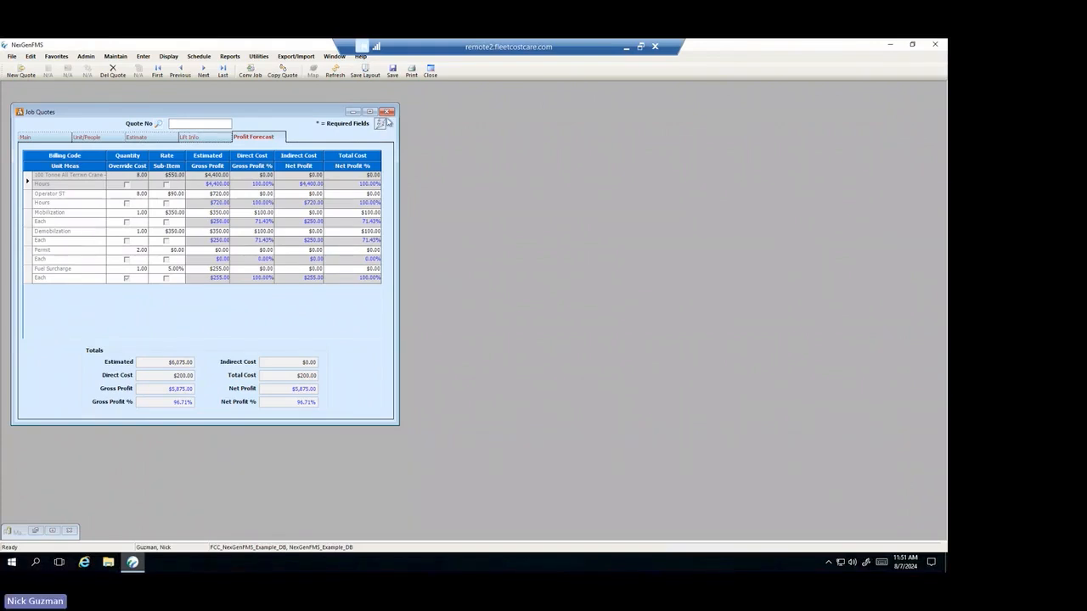
left_click(25, 139)
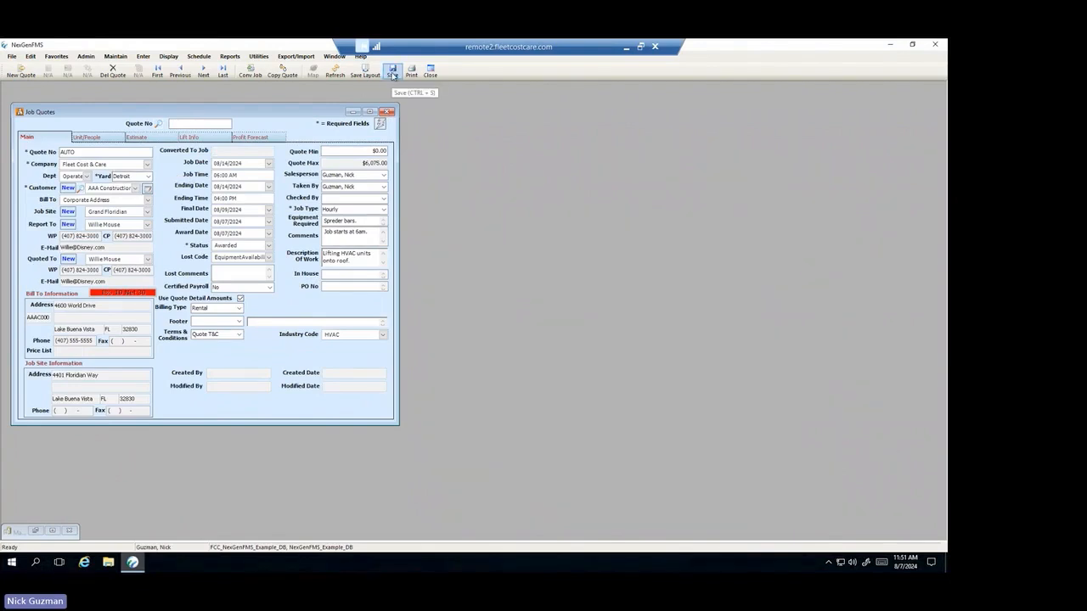
left_click(393, 73)
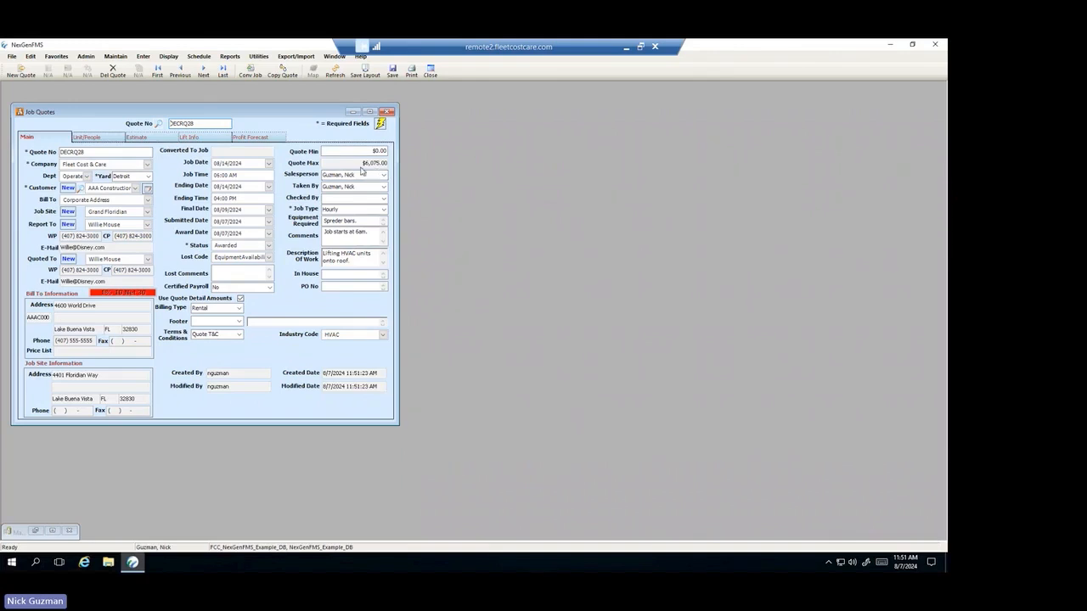
Review the saved quote's Estimate lines, Quote Max and recalculated Profit Forecast, returning to its main details.
left_click(129, 138)
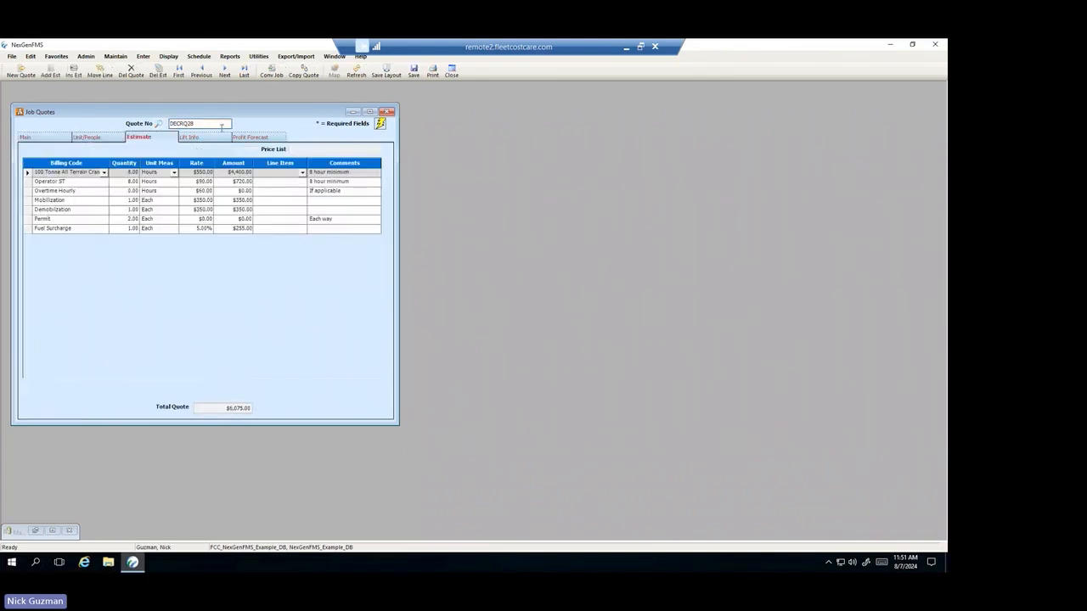
left_click(26, 140)
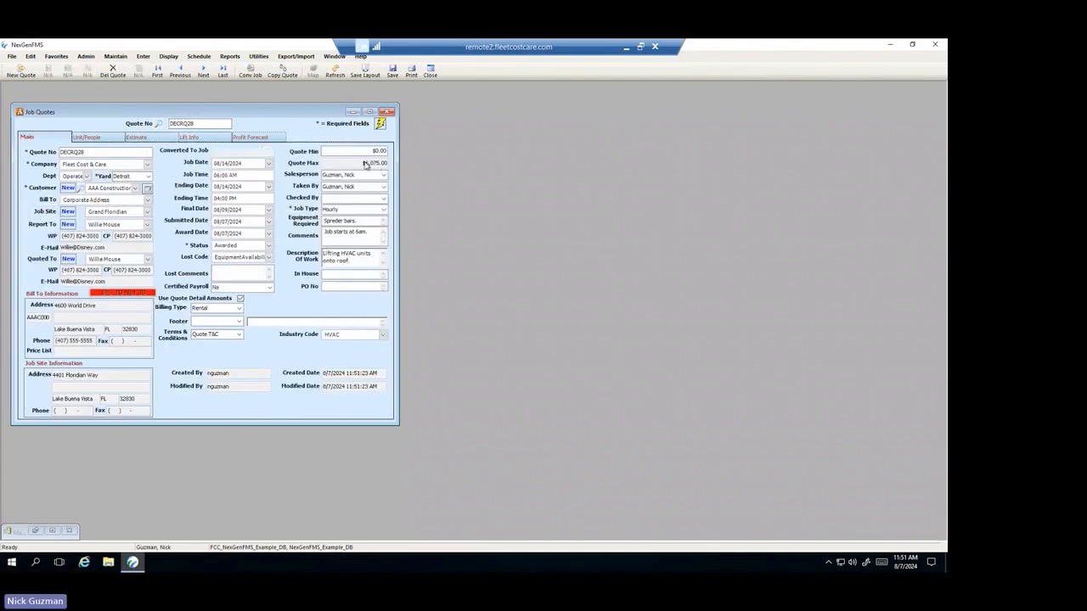
left_click(268, 141)
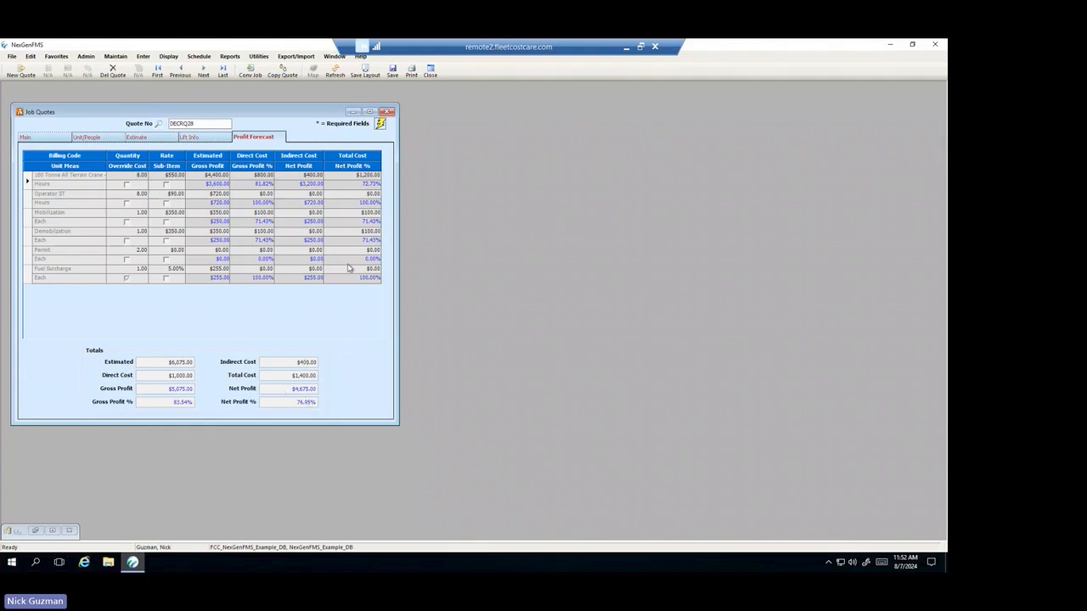
left_click(60, 138)
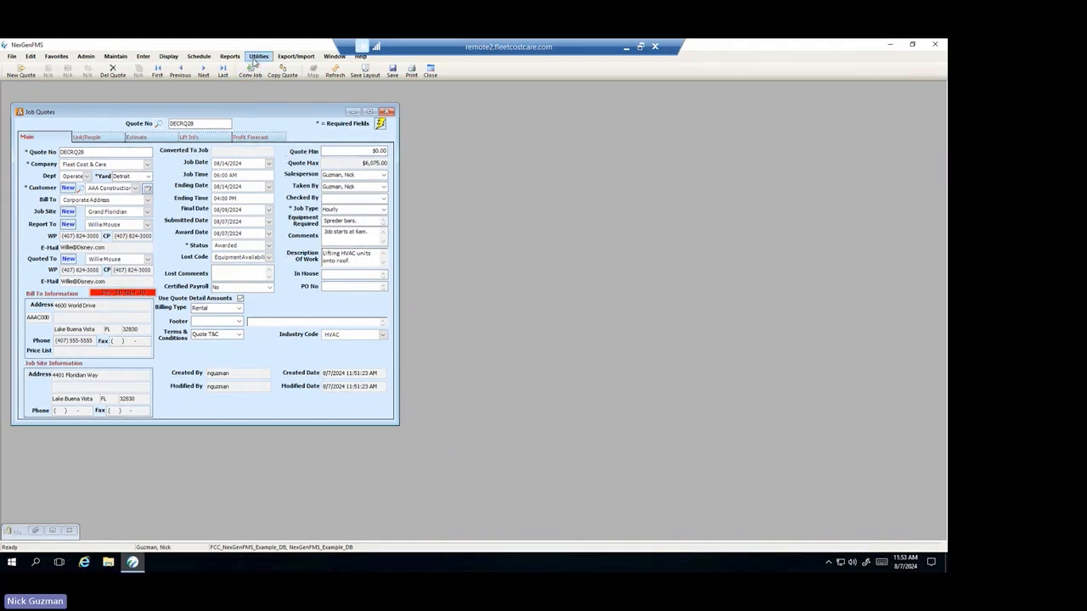
Open the Quote Status report from the quote reports.
left_click(232, 58)
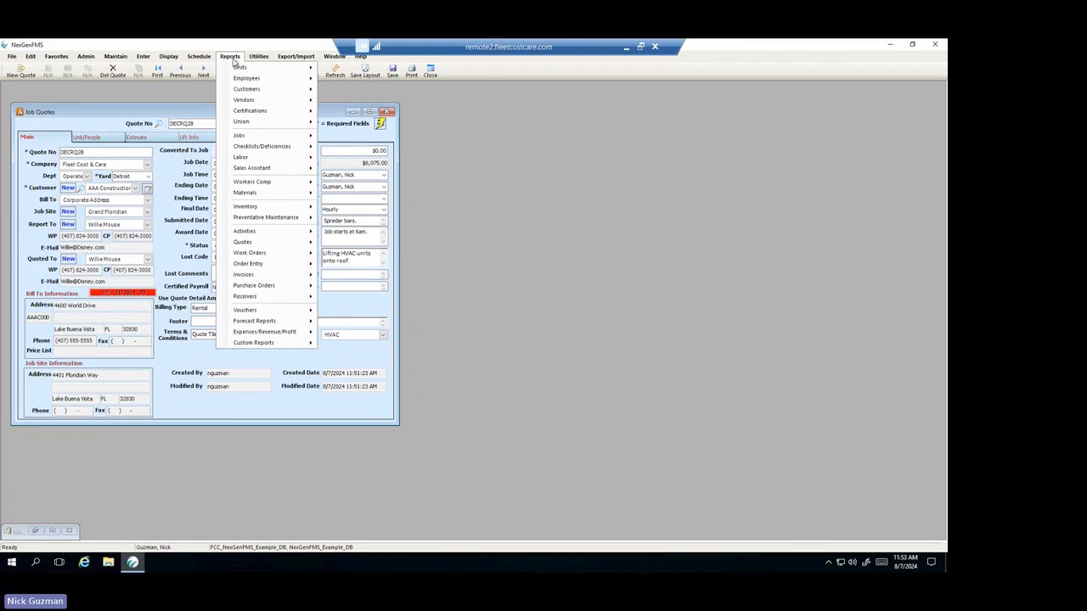
mouse_move(242, 247)
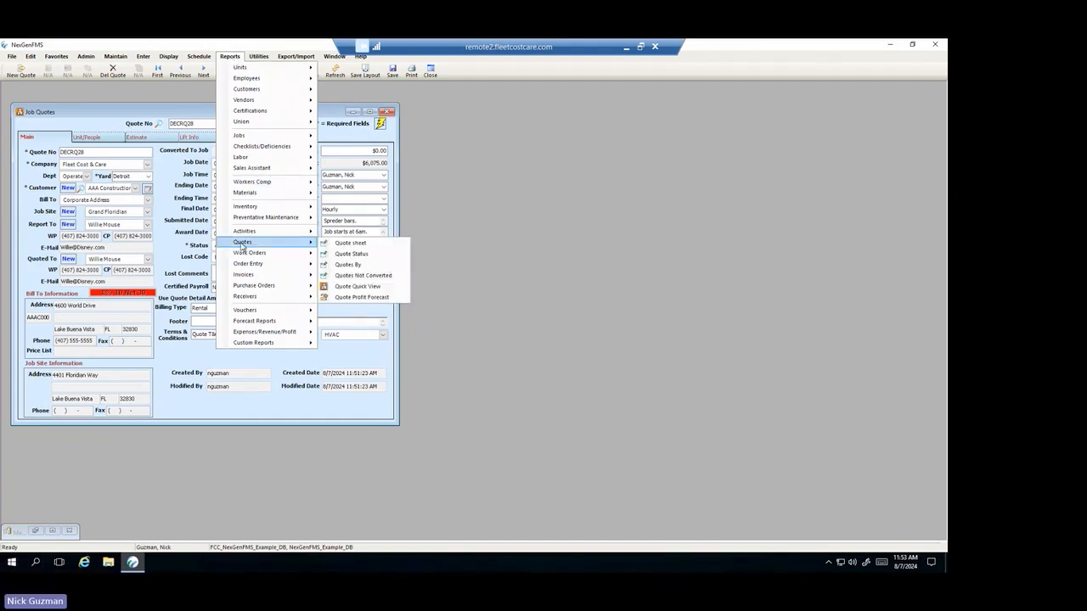
left_click(361, 254)
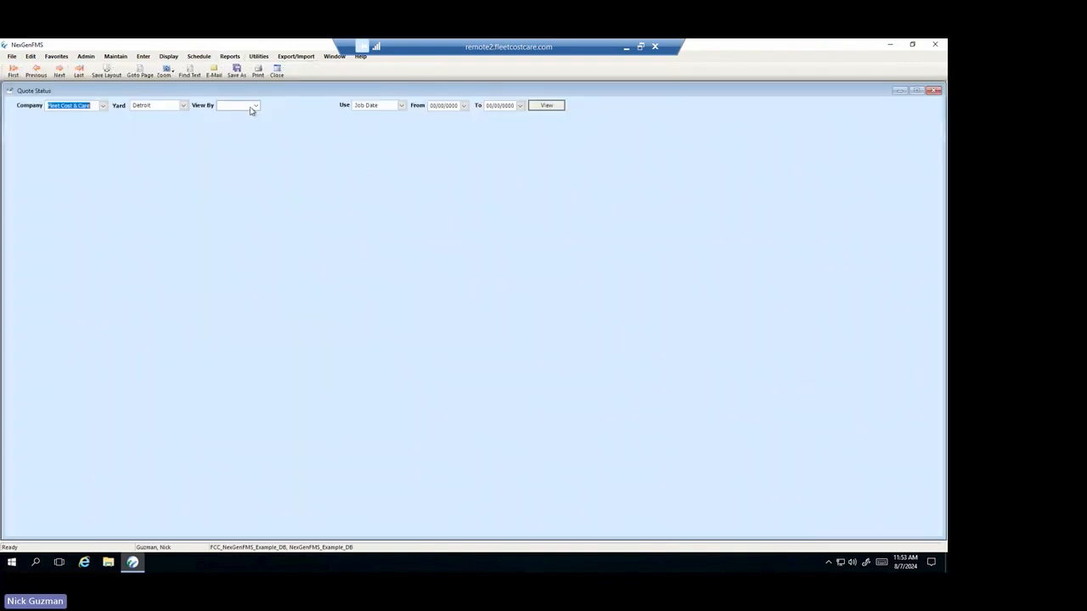
Examine the Quote Status report's View By filter and the date types it can use, such as Award, Created, Final and Job Date.
left_click(255, 105)
left_click(293, 115)
left_click(402, 106)
left_click(403, 106)
left_click(403, 106)
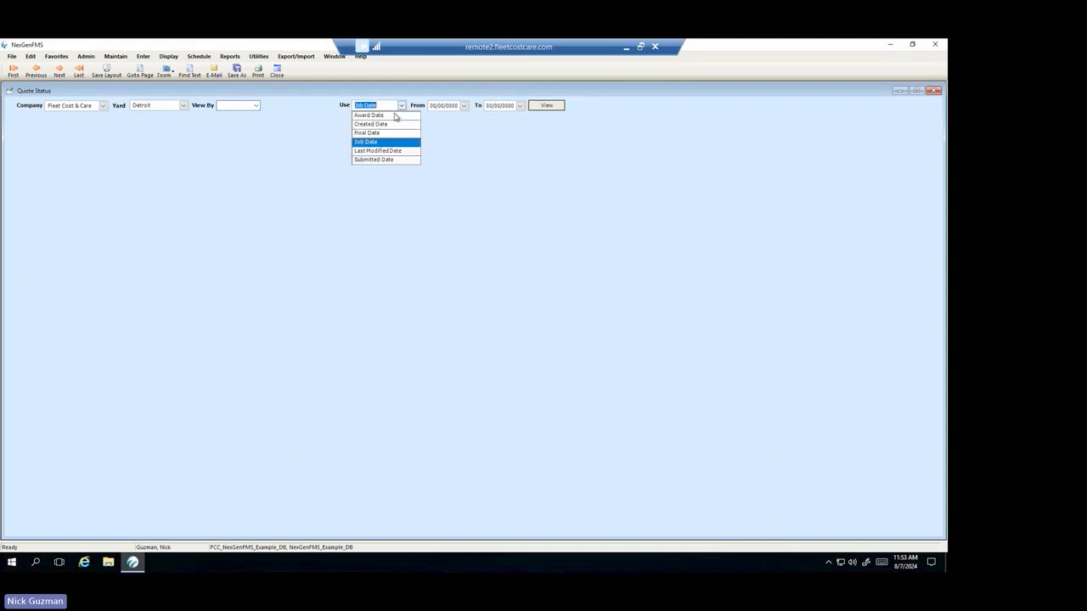
left_click(403, 105)
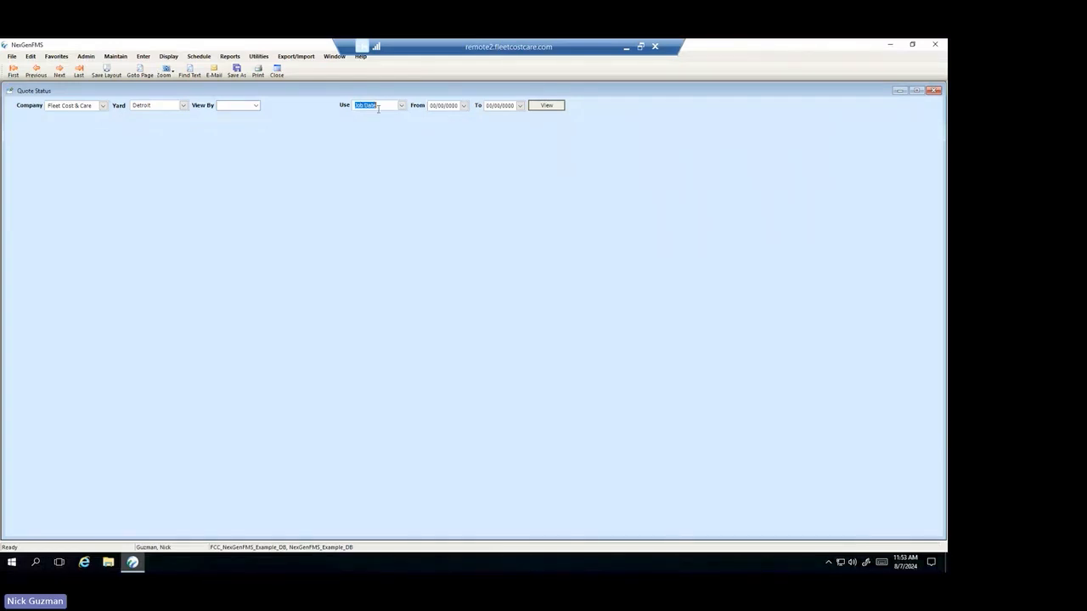
left_click(403, 105)
left_click(403, 107)
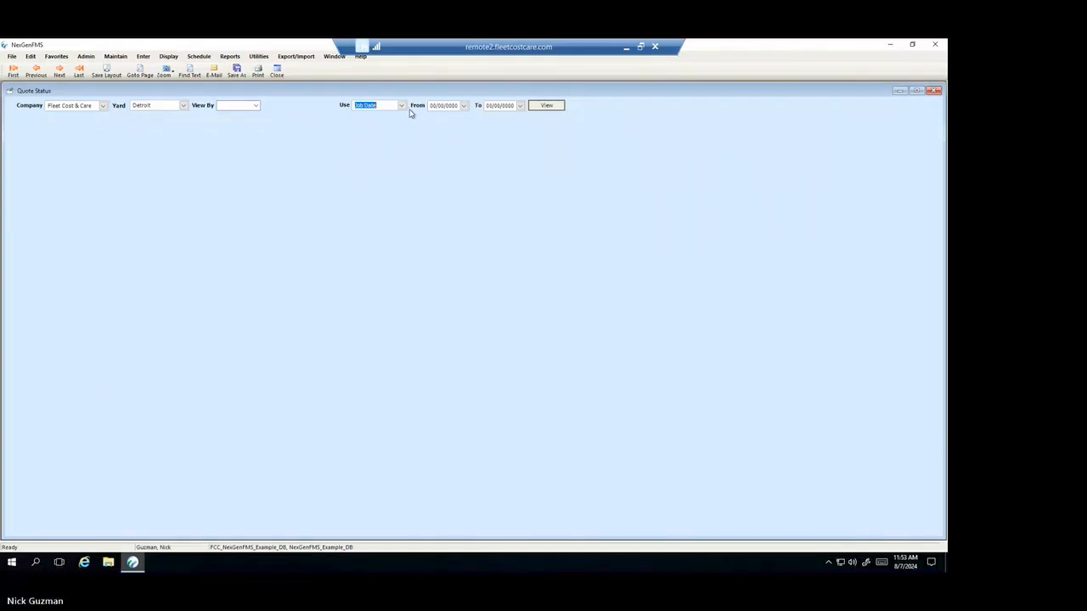
Set the report's Job Date range from 07/01/2024 to 08/14/2024.
left_click(465, 105)
left_click(364, 123)
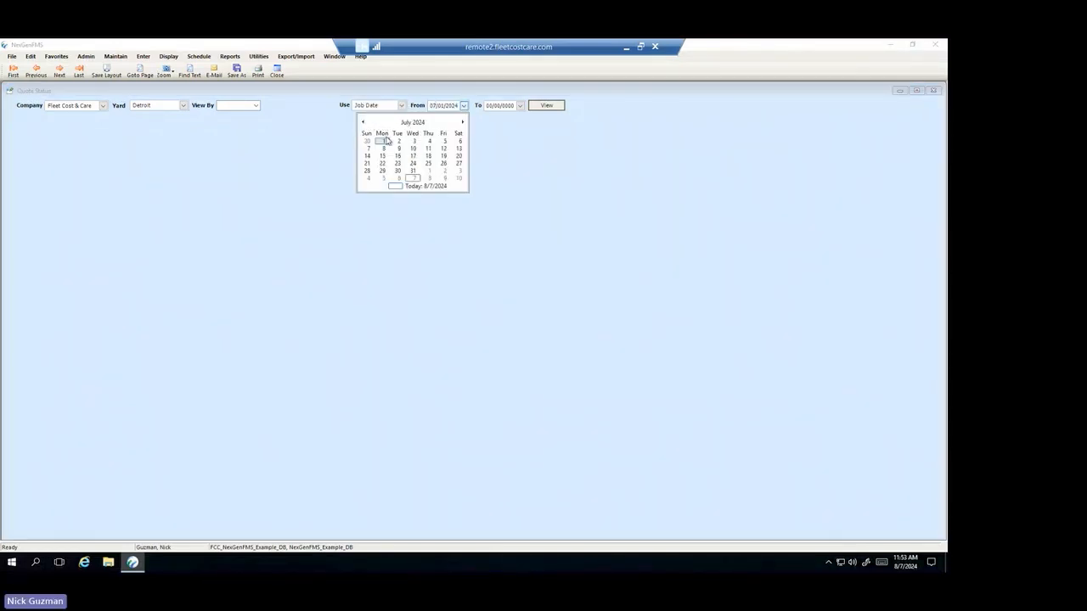
left_click(384, 141)
left_click(520, 106)
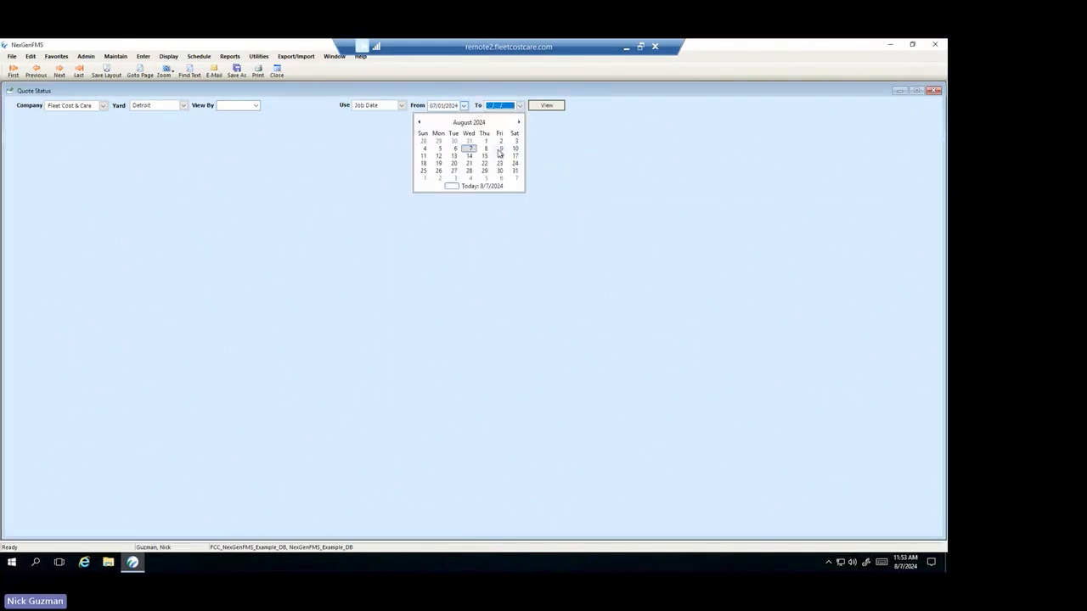
left_click(470, 156)
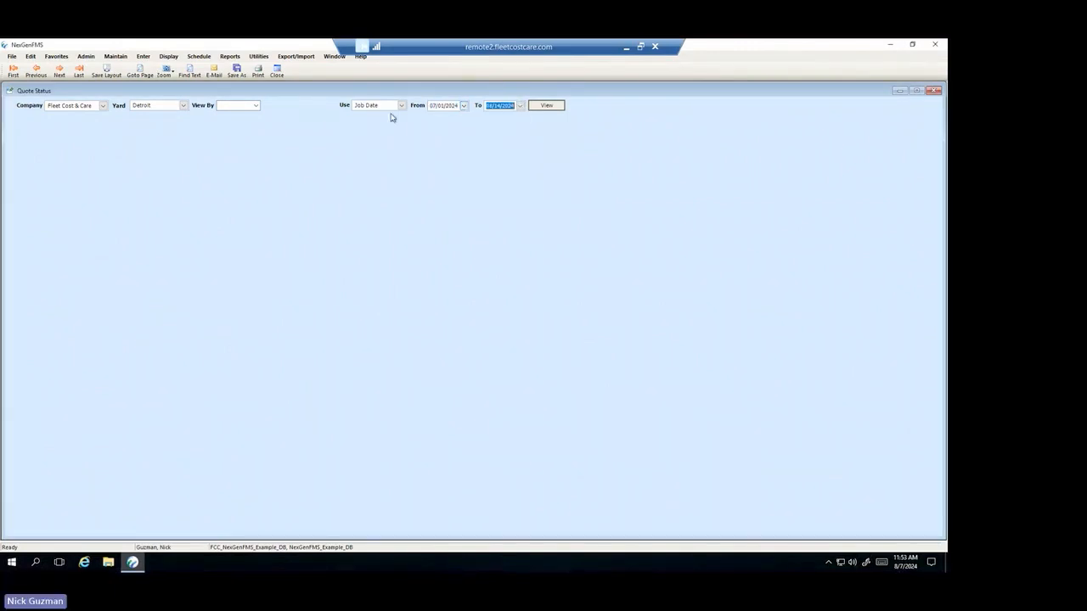
Generate the Quote Status report for All Quotes.
left_click(257, 105)
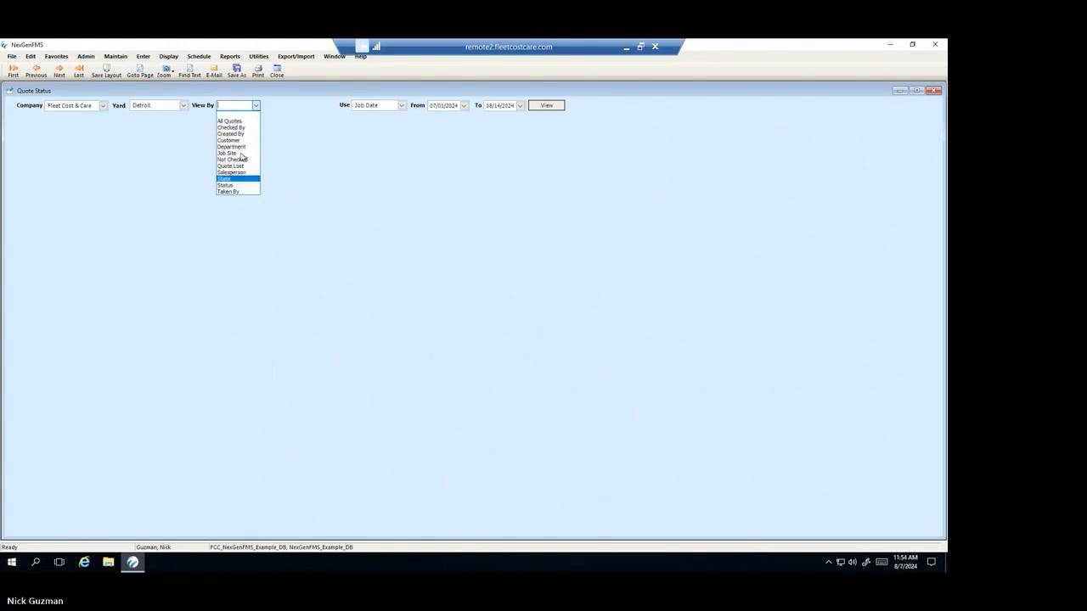
left_click(239, 121)
left_click(555, 105)
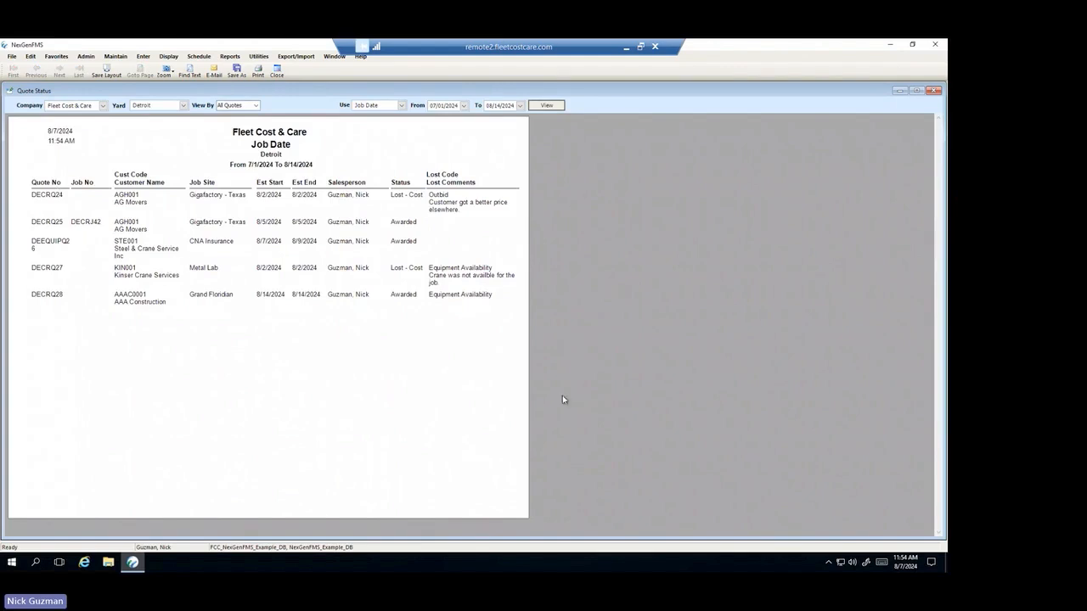
Look through the View By criteria available for filtering the generated report, from Checked By and Customer to Status and Taken By.
left_click(257, 107)
left_click(256, 107)
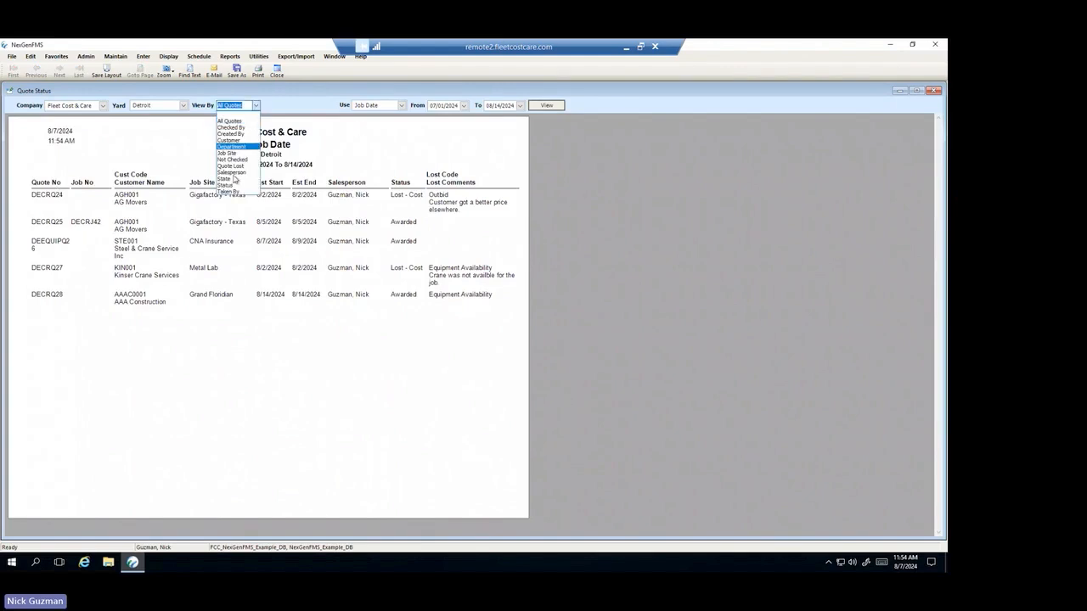
left_click(257, 107)
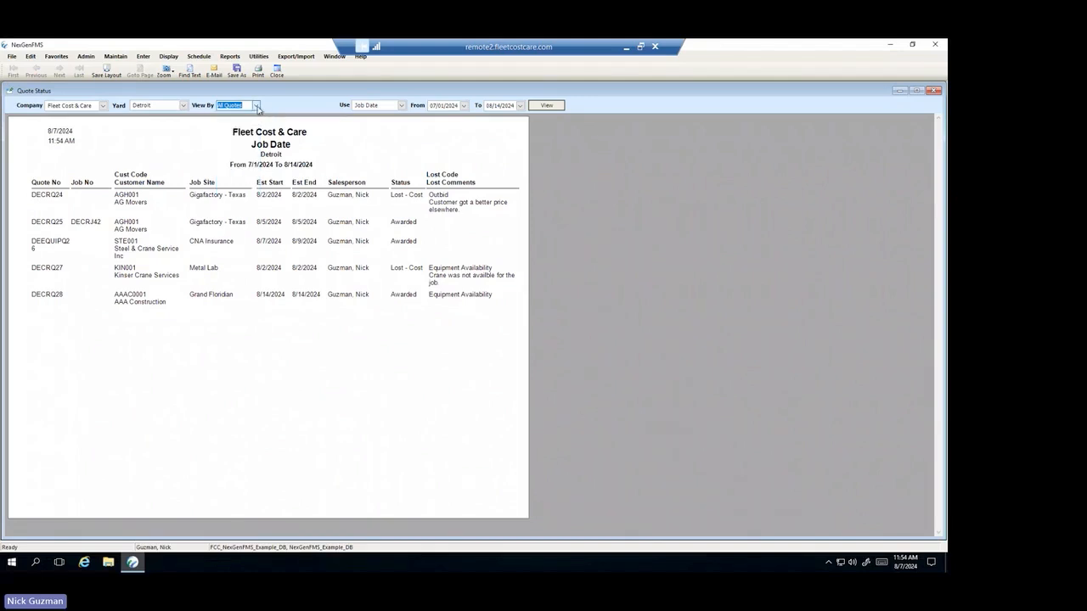
left_click(256, 107)
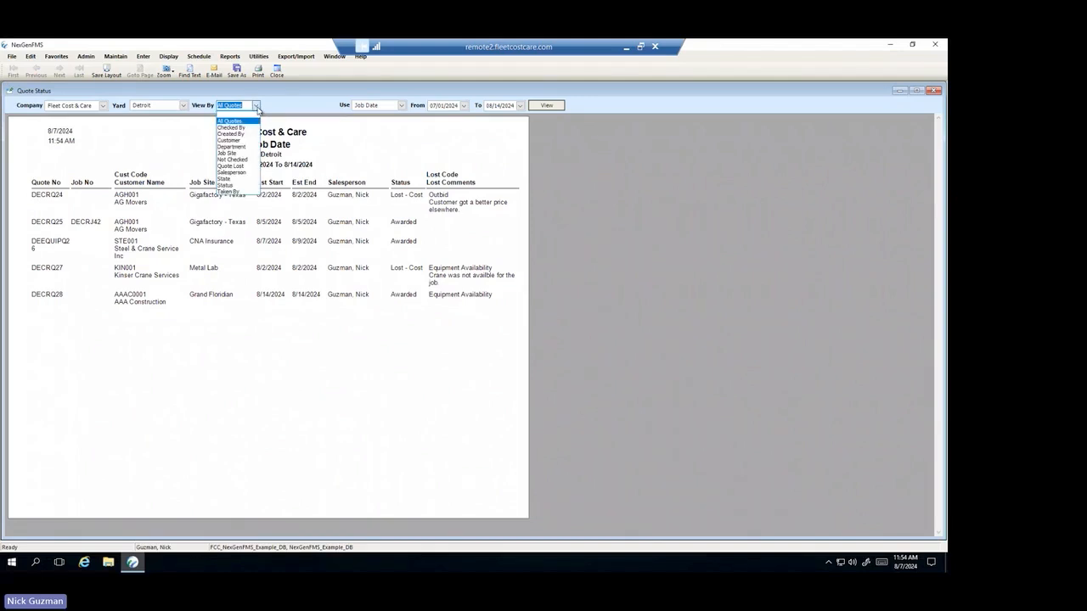
left_click(265, 108)
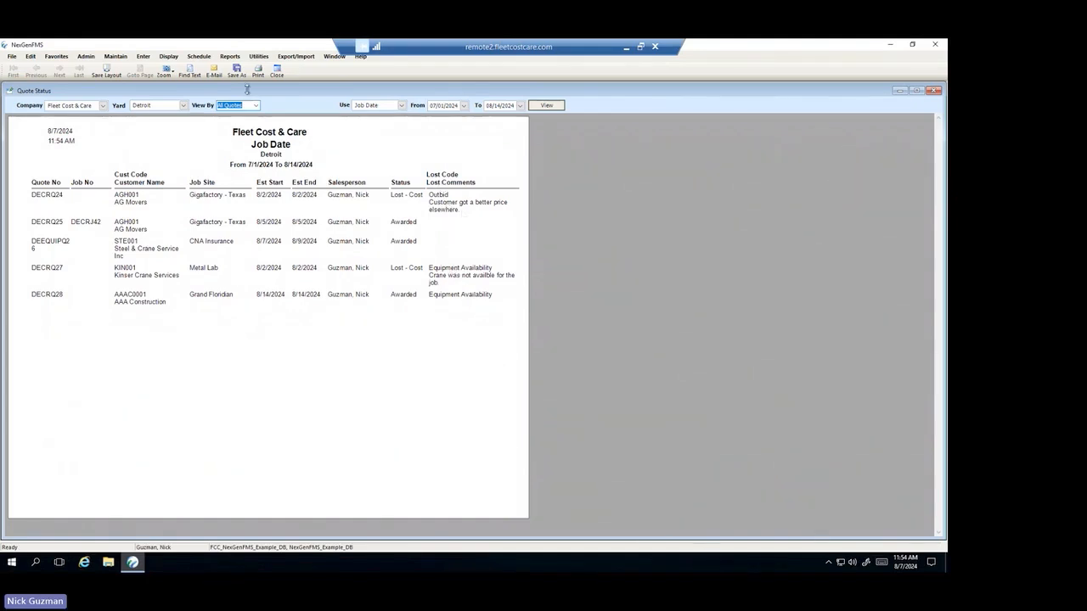
Regenerate the report viewed by Quote Lost for All Reasons, checking the available lost reasons first.
left_click(254, 105)
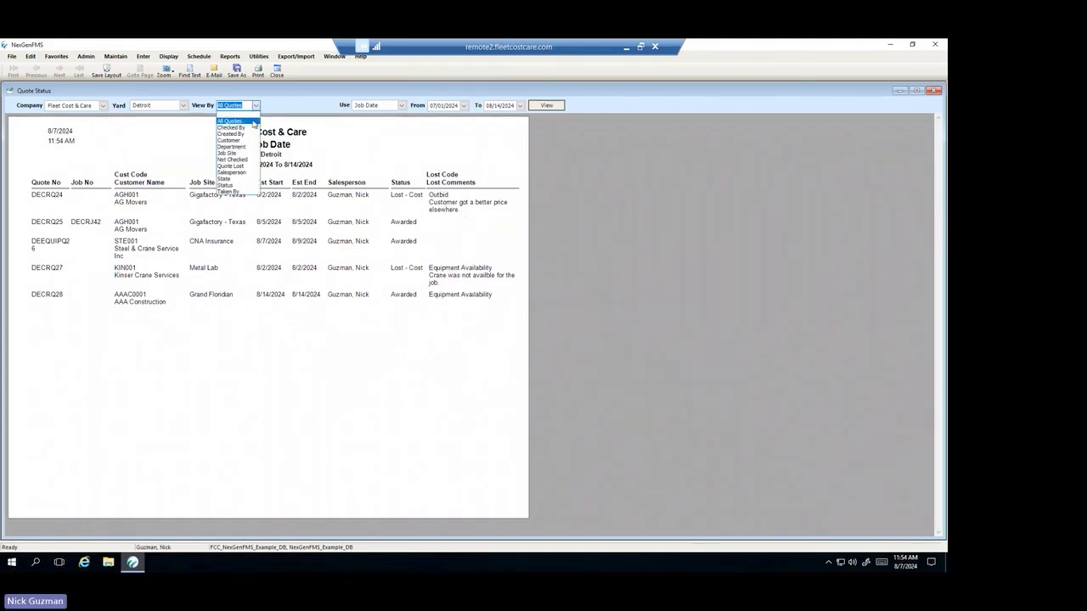
left_click(237, 167)
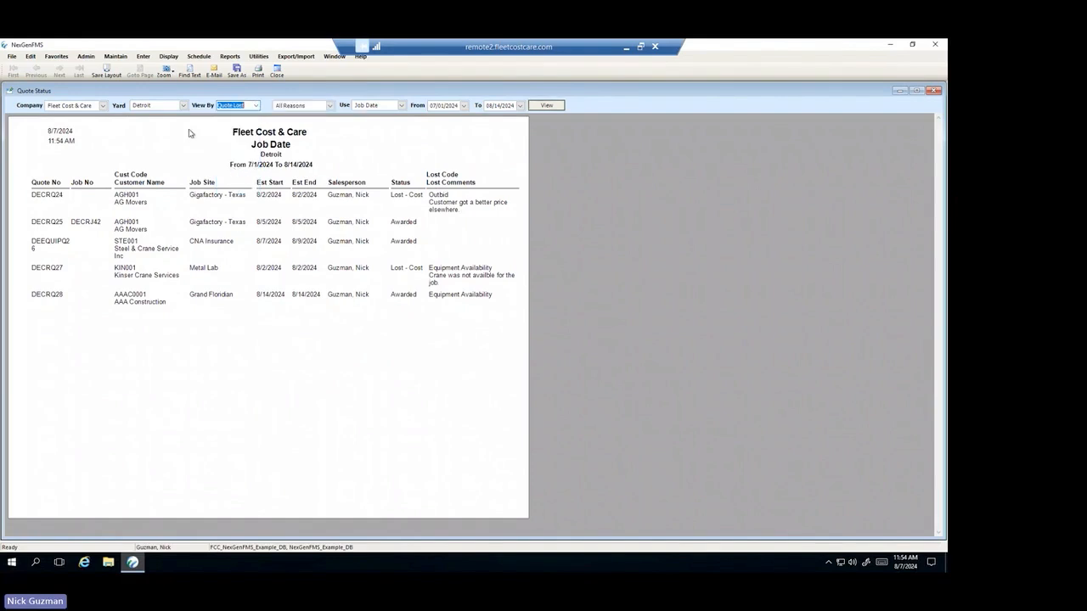
left_click(329, 106)
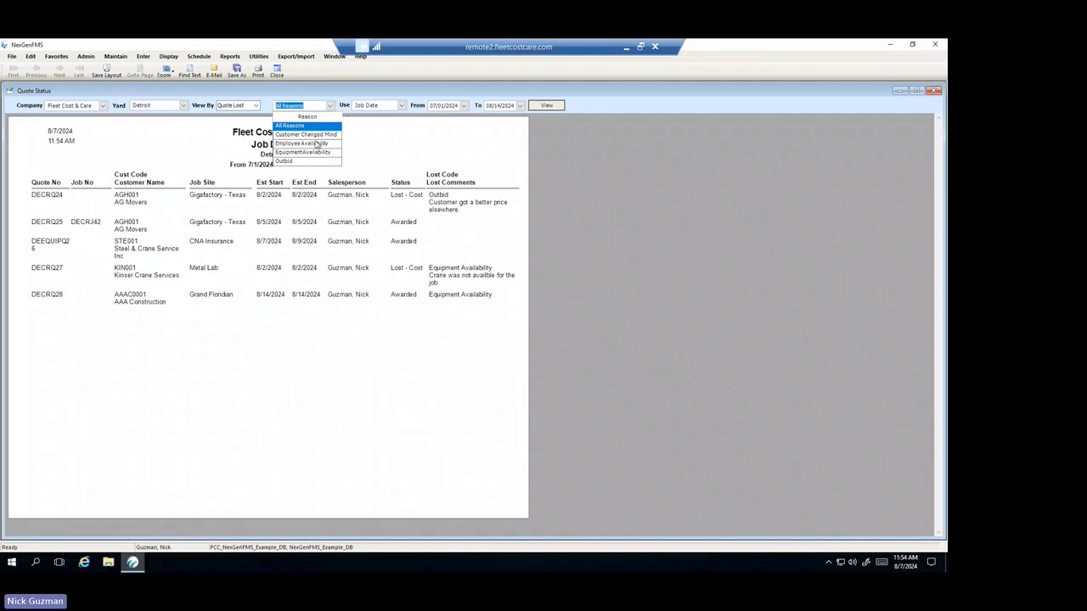
left_click(332, 107)
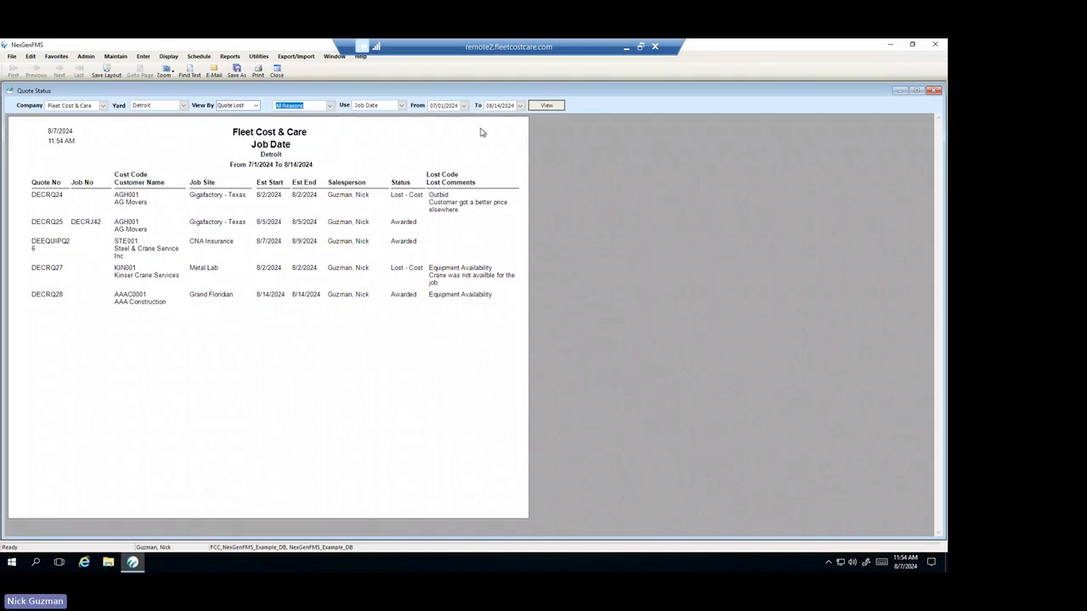
left_click(545, 105)
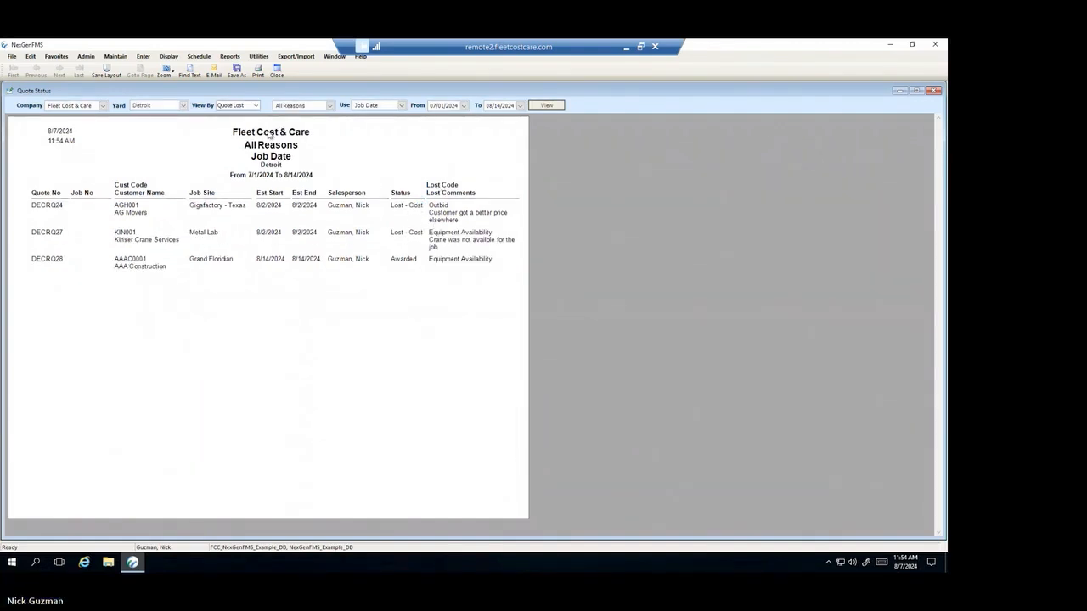
Regenerate the Quote Status report viewed by All Quotes.
left_click(255, 106)
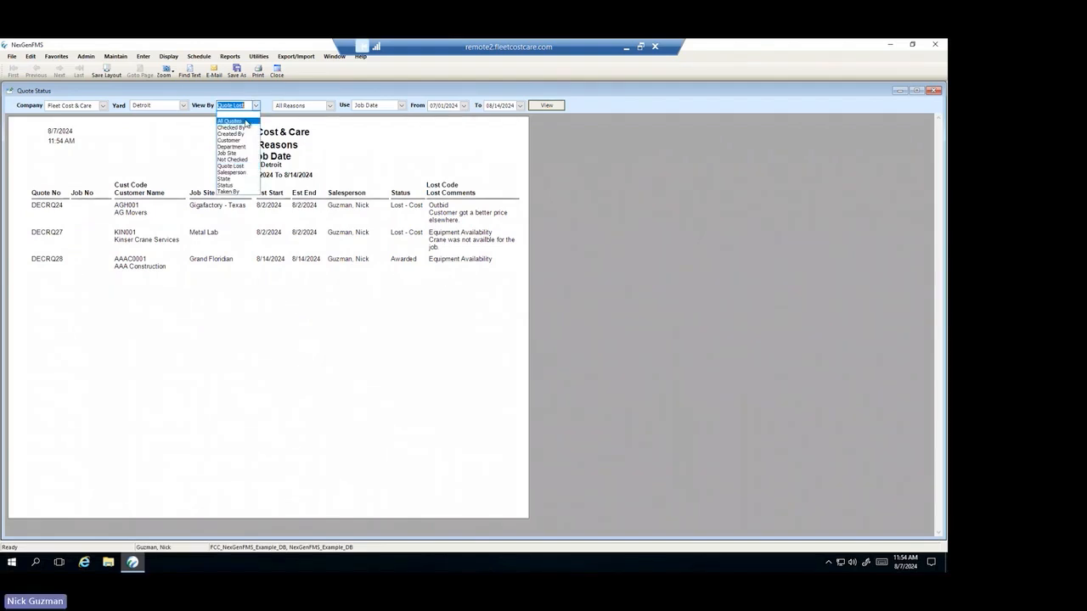
left_click(231, 120)
left_click(546, 105)
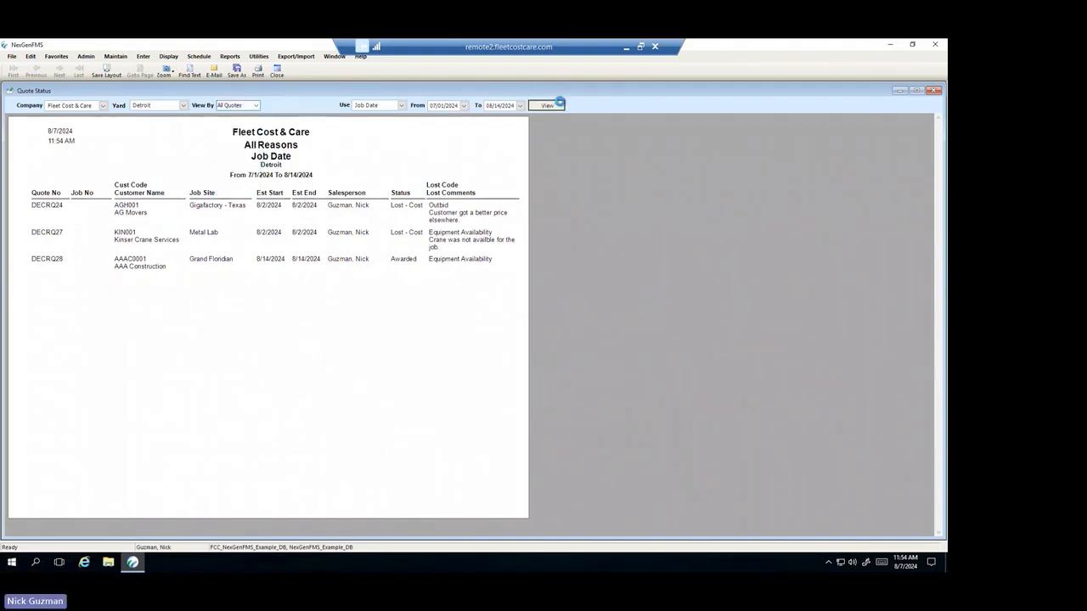
Open the Quotes By report and set its Job Date range from 07/01/2024 to 08/14/2024.
left_click(230, 56)
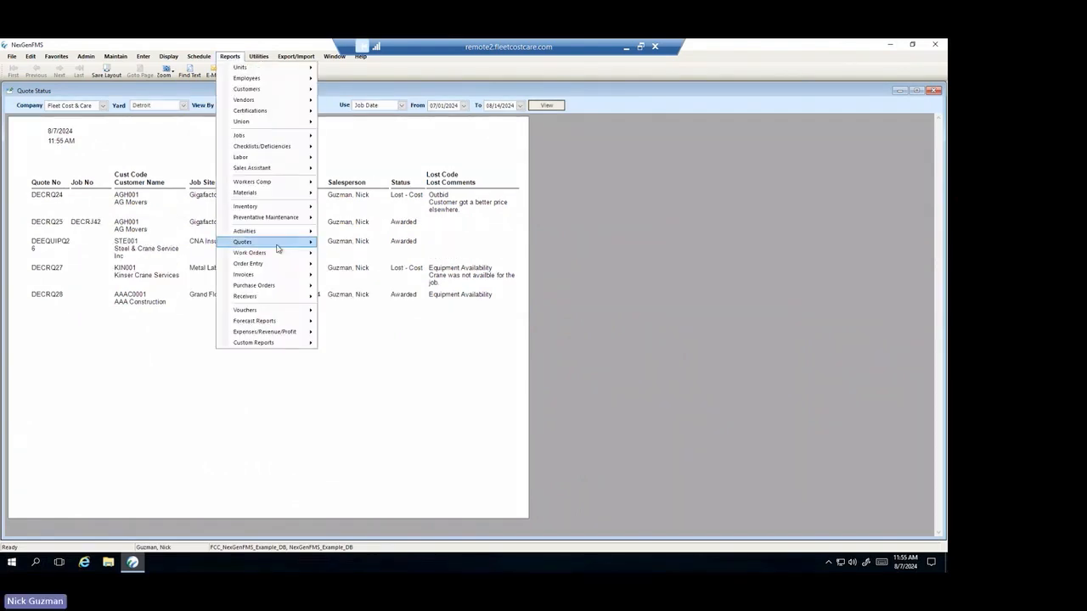
mouse_move(279, 246)
left_click(357, 264)
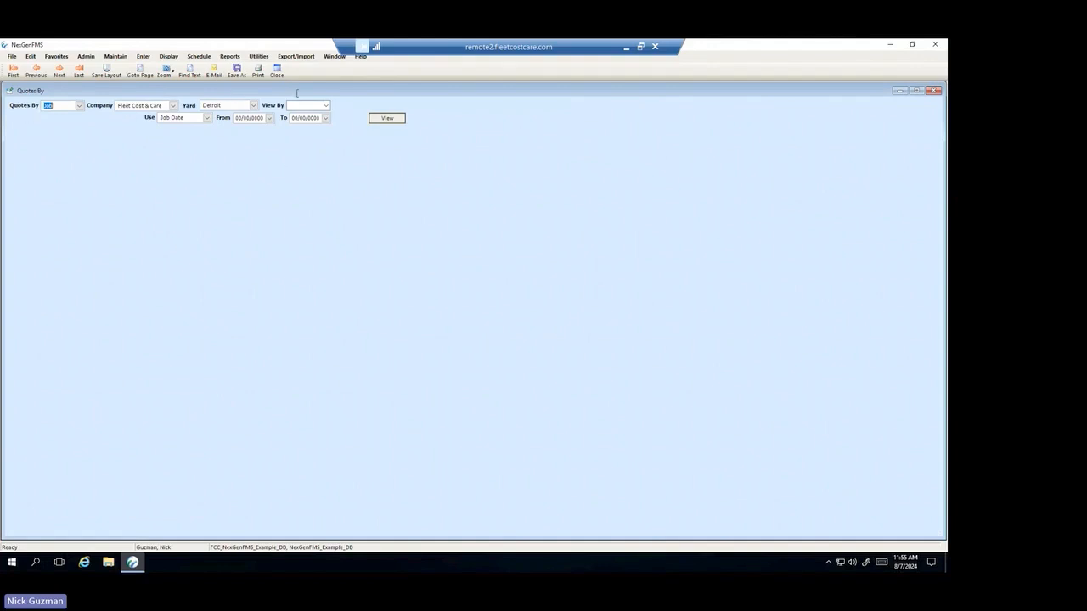
left_click(269, 118)
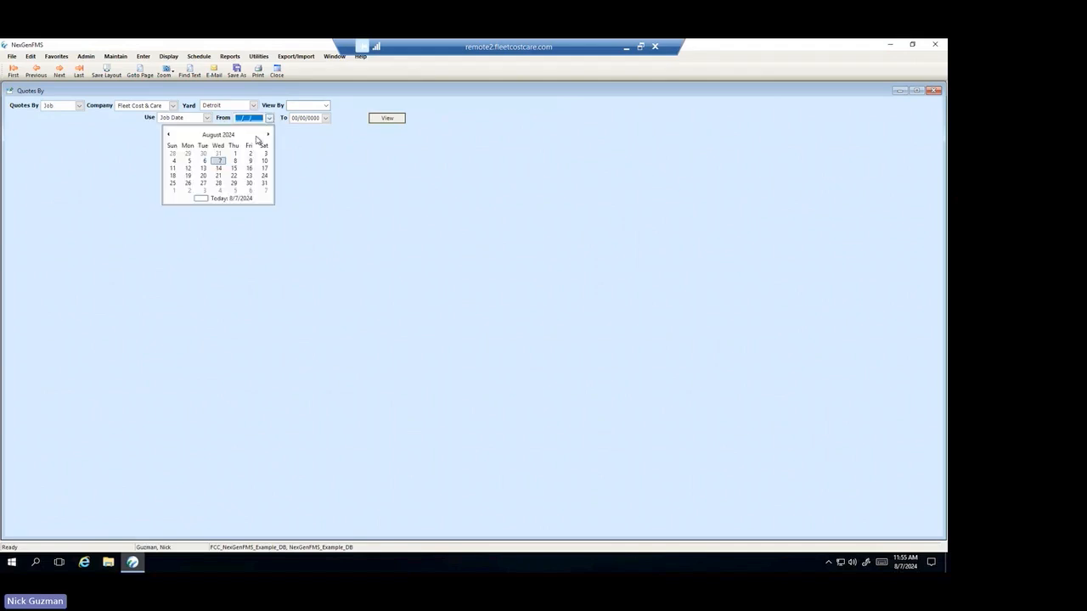
left_click(170, 136)
left_click(189, 153)
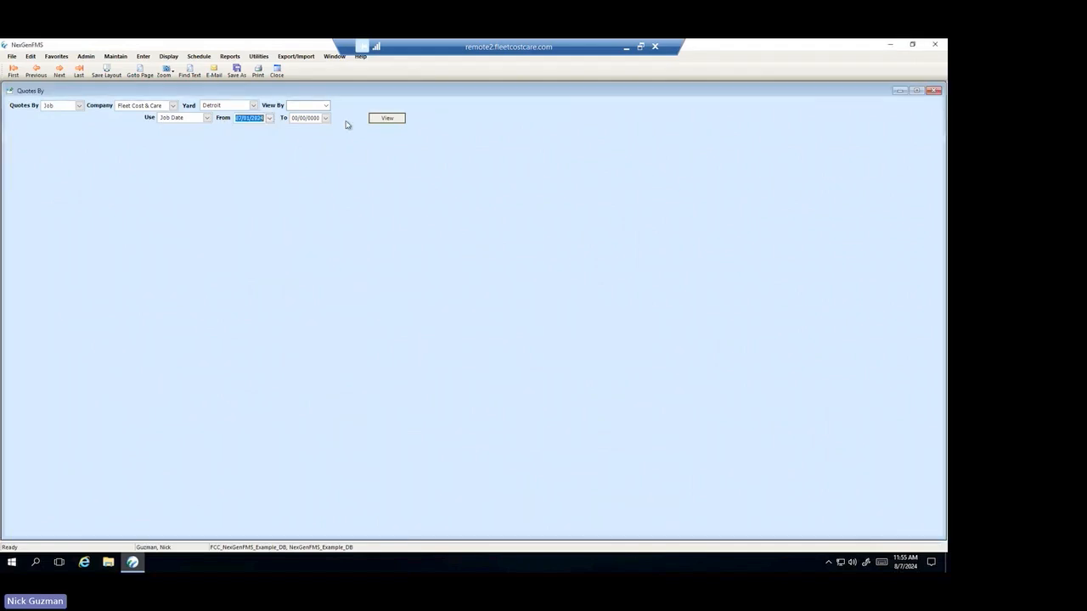
left_click(326, 118)
left_click(273, 169)
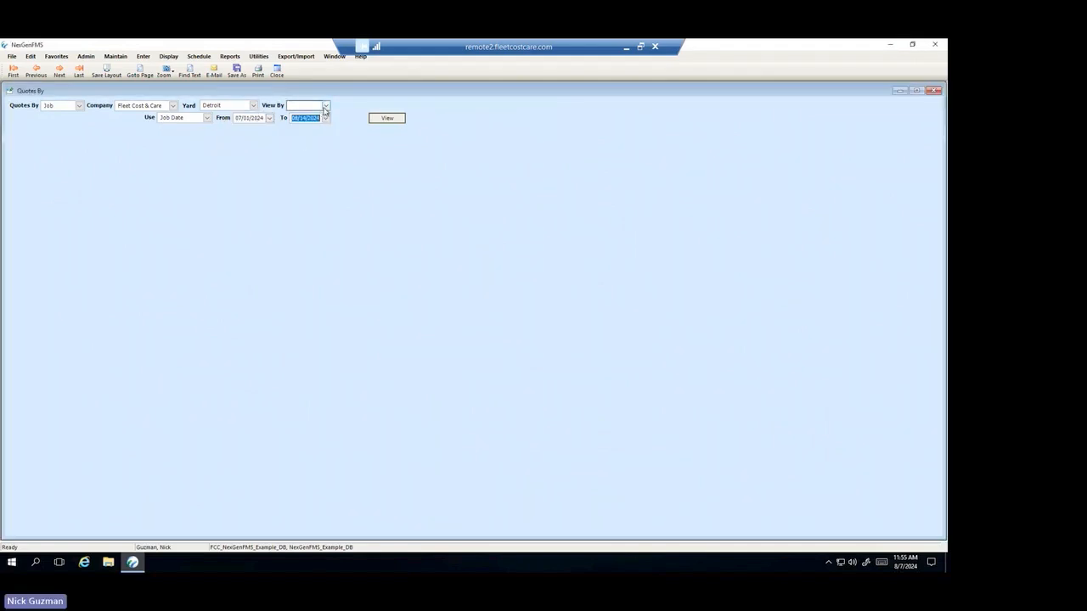
Generate the Quotes By report by Job for All Quotes.
left_click(325, 105)
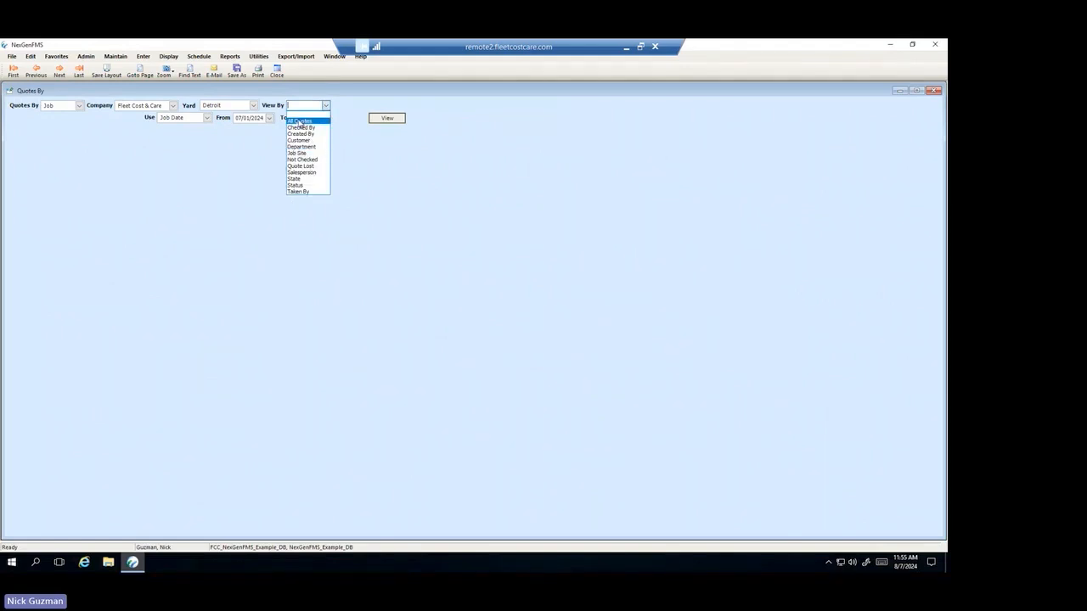
left_click(300, 124)
left_click(387, 118)
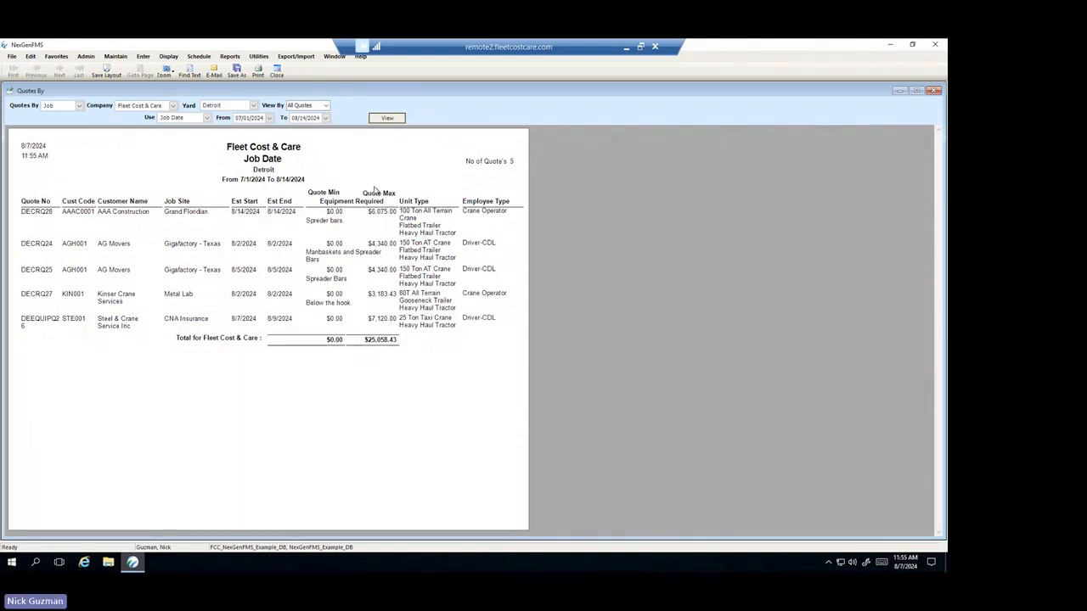
Look through the View By criteria available for the Quotes By report, leaving All Quotes selected.
left_click(316, 105)
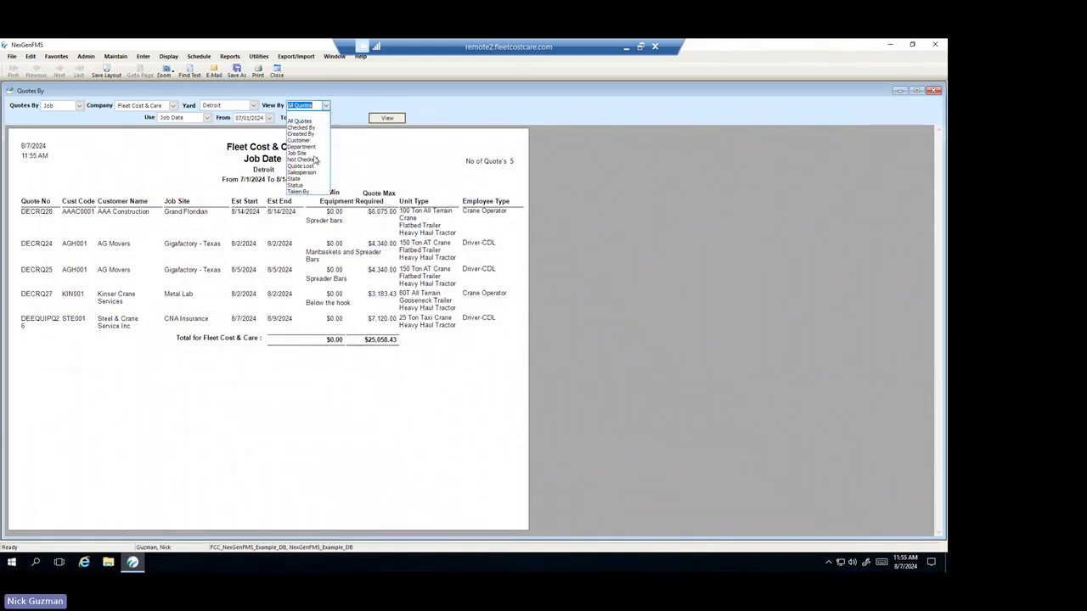
left_click(352, 105)
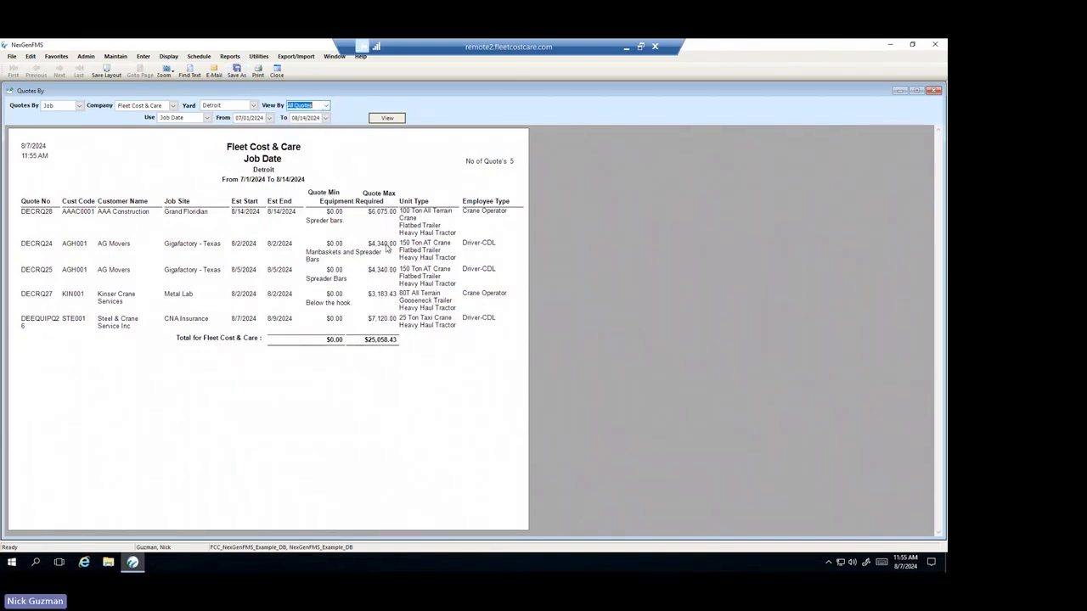
left_click(325, 105)
left_click(349, 109)
Open the Quote Profit Forecast report from the quote reports.
left_click(234, 58)
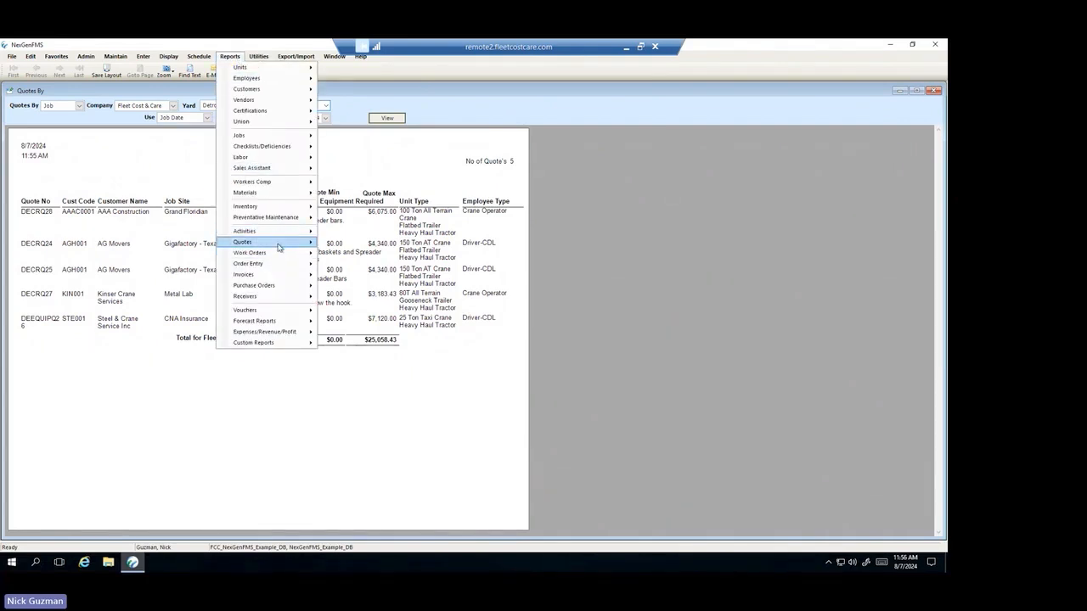
mouse_move(276, 245)
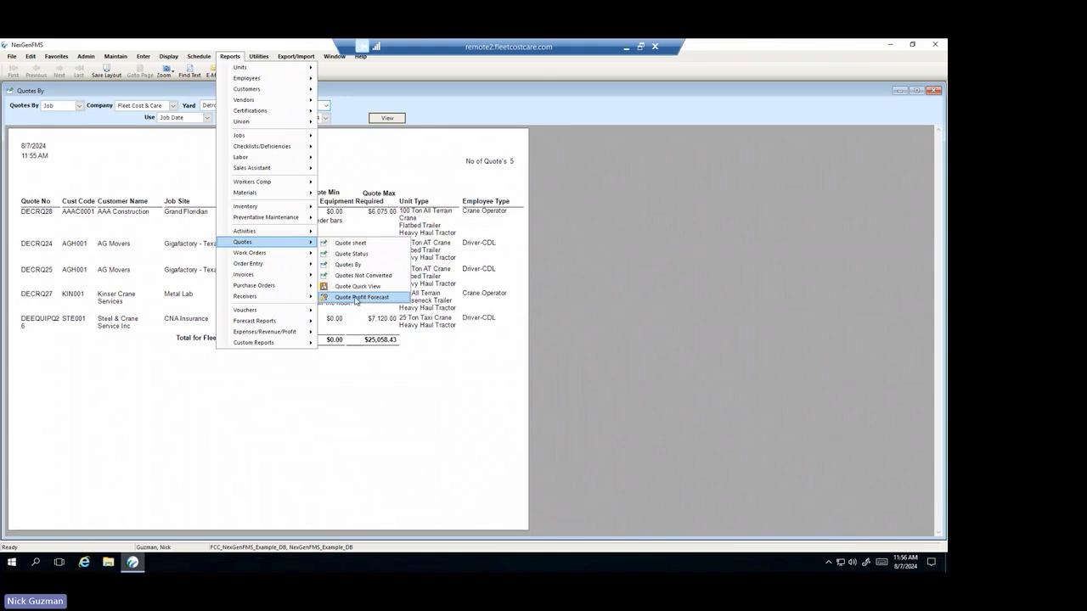
left_click(357, 298)
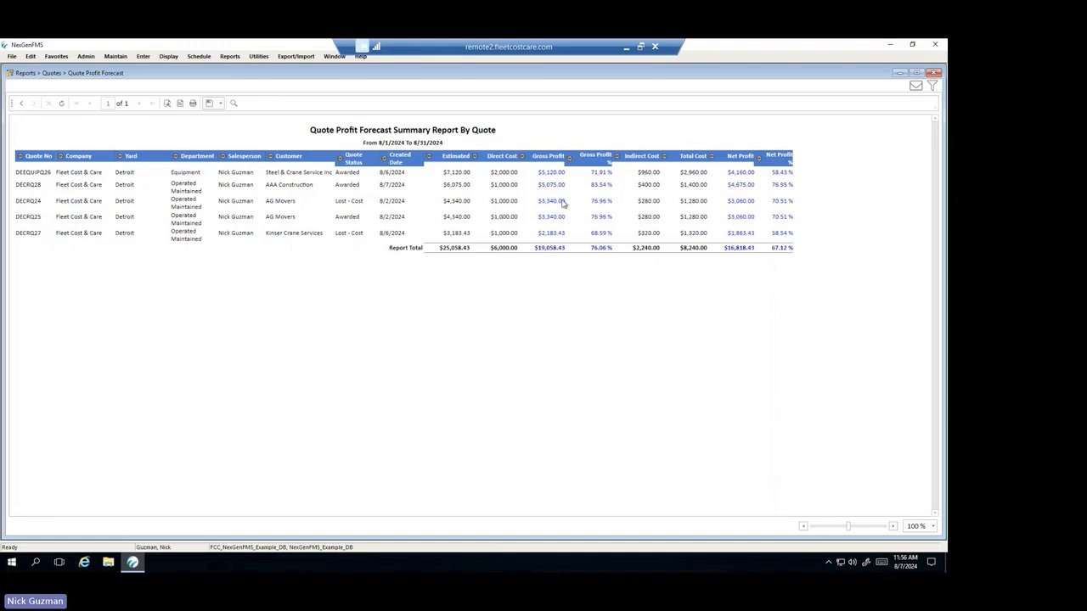
Examine the Quote Profit Forecast report's settings, including the date range, quote status and Use Date filters, against the summary by quote.
left_click(933, 87)
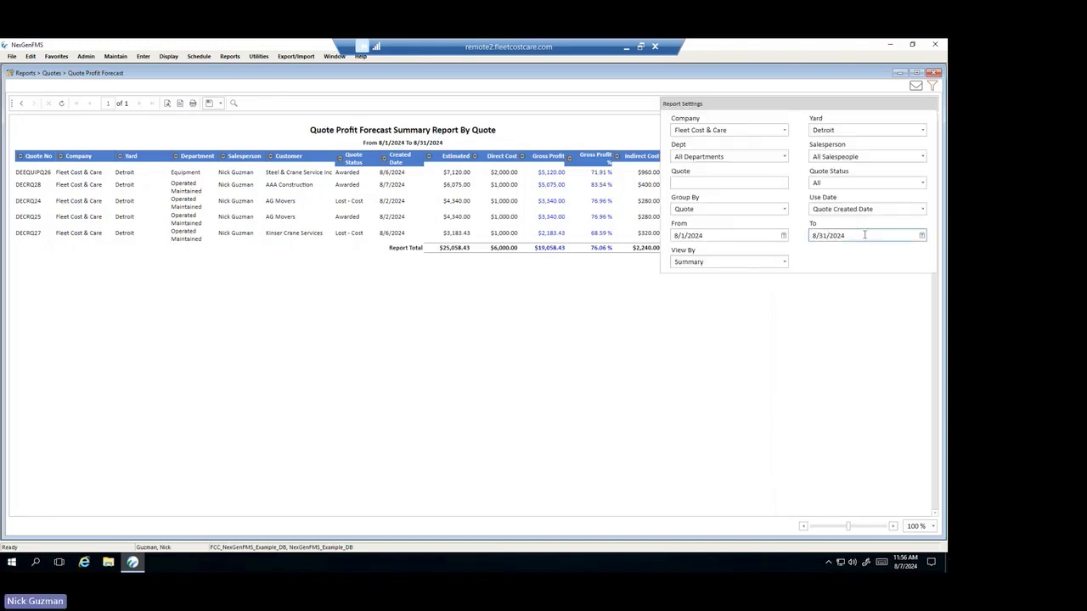
left_click(922, 236)
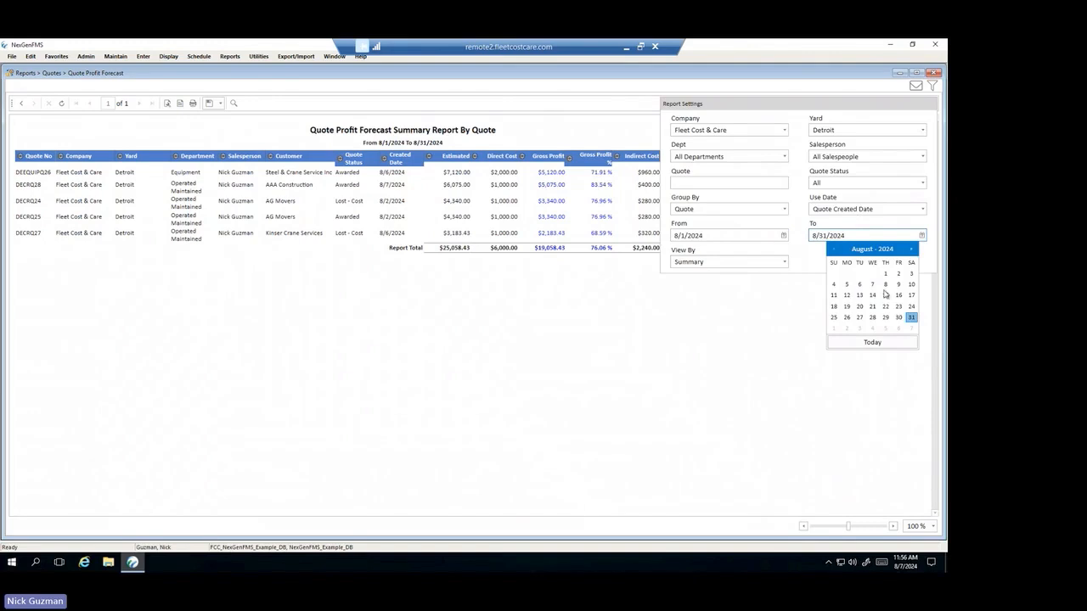
left_click(783, 237)
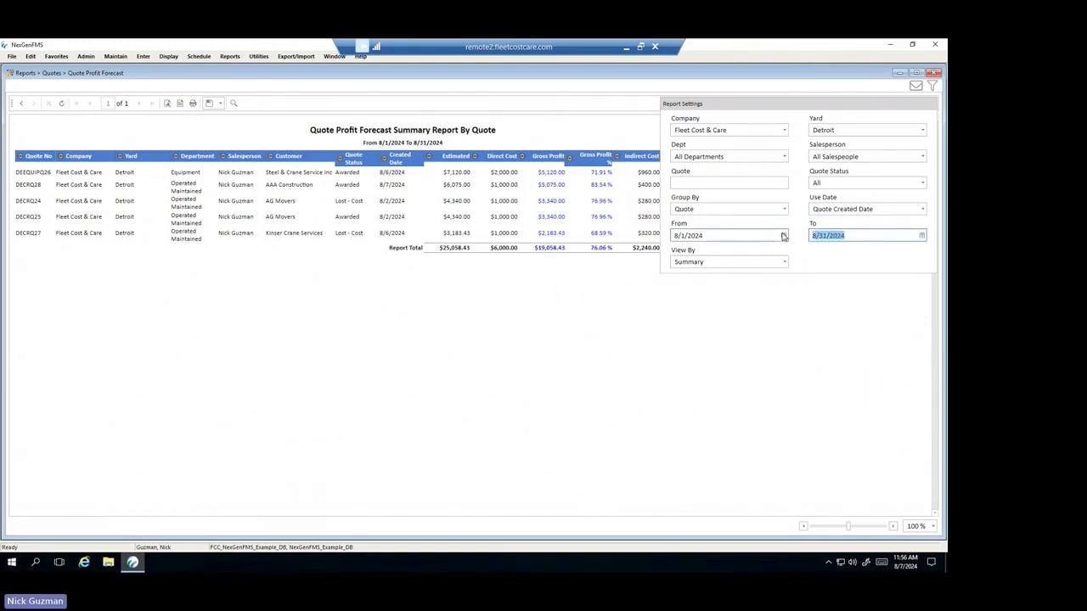
left_click(783, 236)
left_click(849, 241)
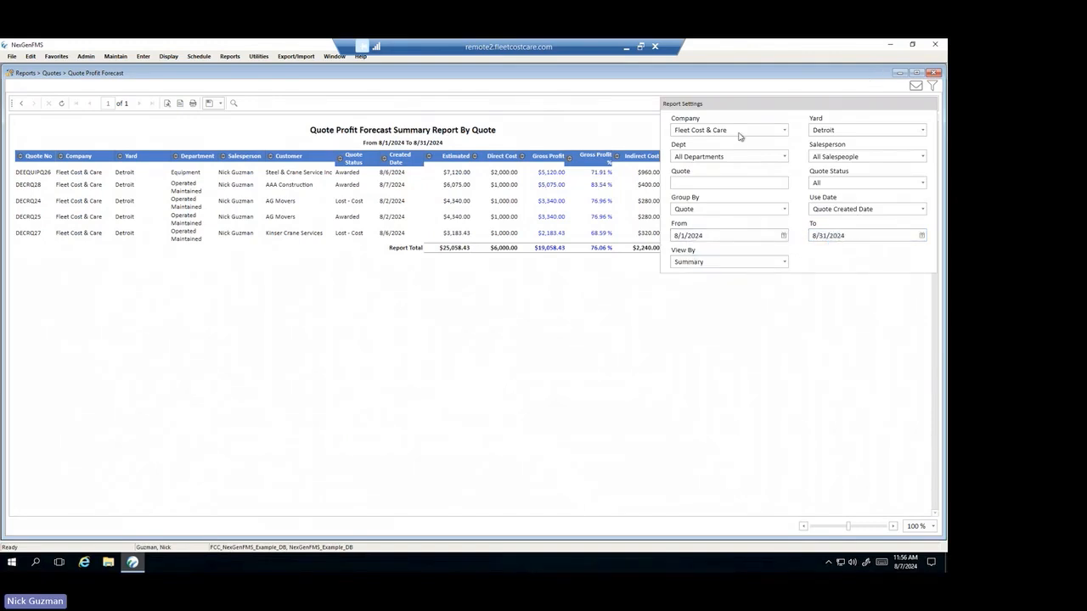
left_click(637, 288)
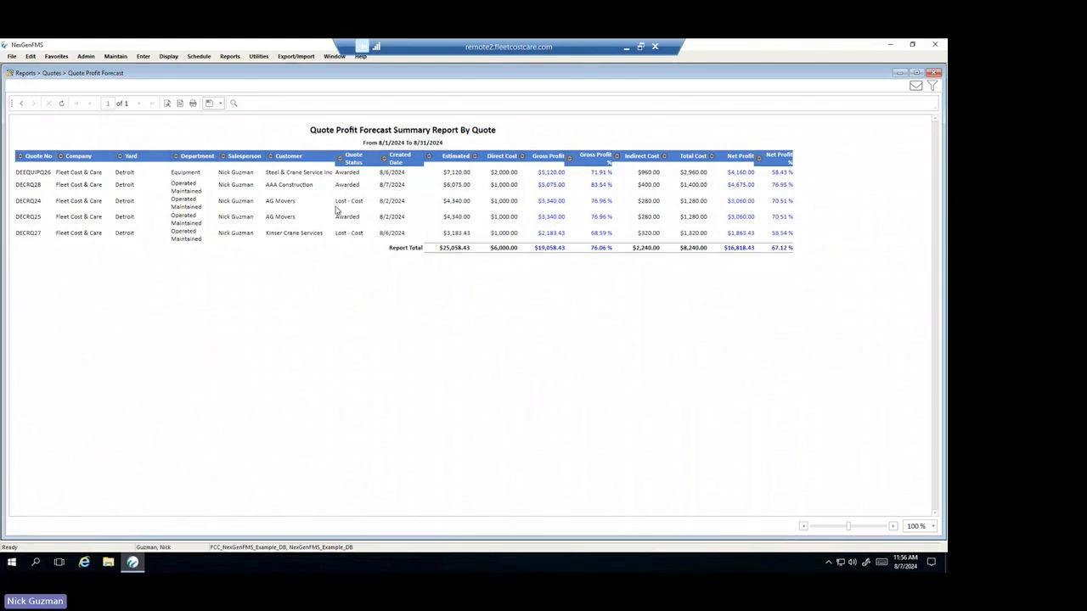
left_click(927, 86)
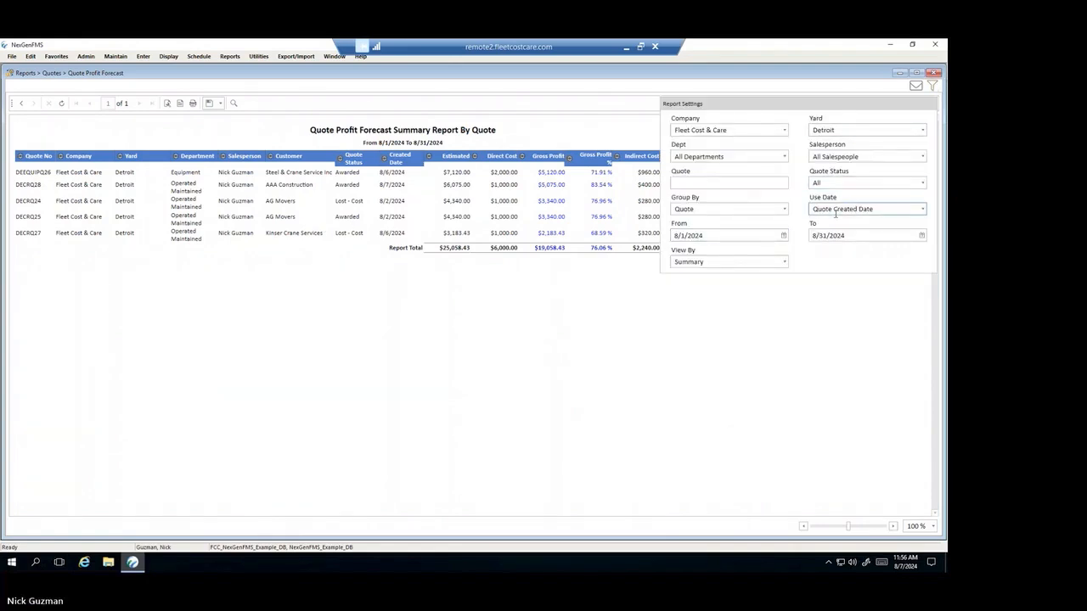
left_click(612, 123)
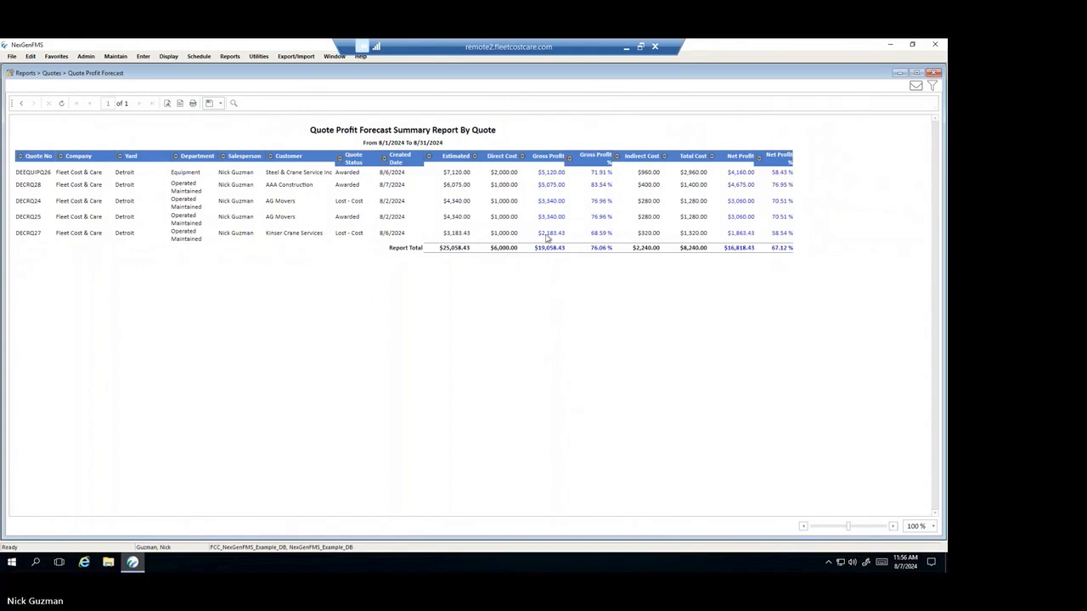
Leave the report windows to return to the AAA Construction quote and check its Unit/People list and file links.
left_click(932, 74)
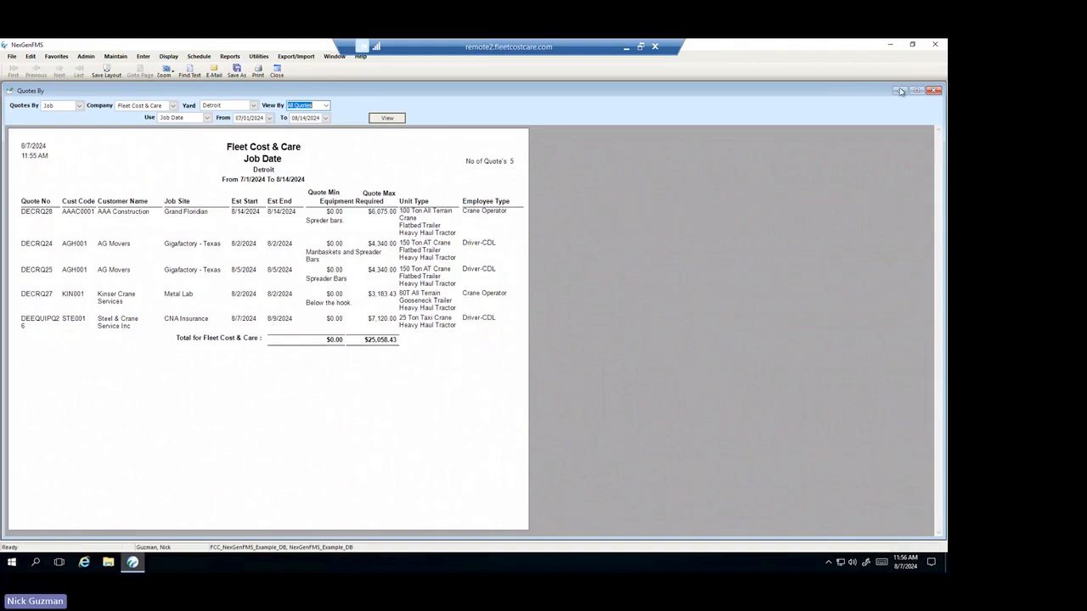
left_click(901, 91)
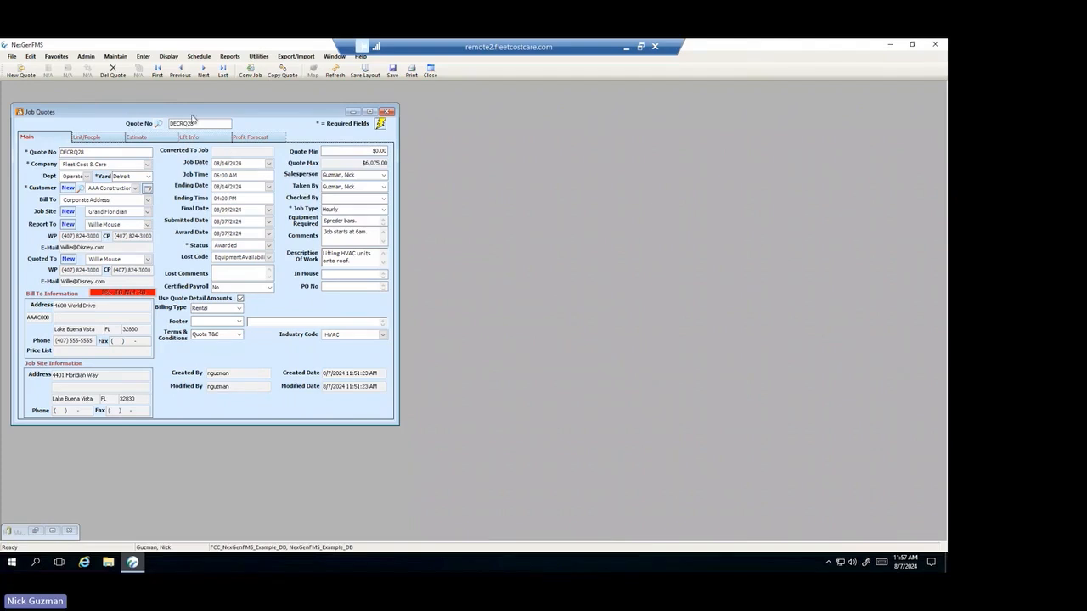
left_click(135, 138)
left_click(110, 139)
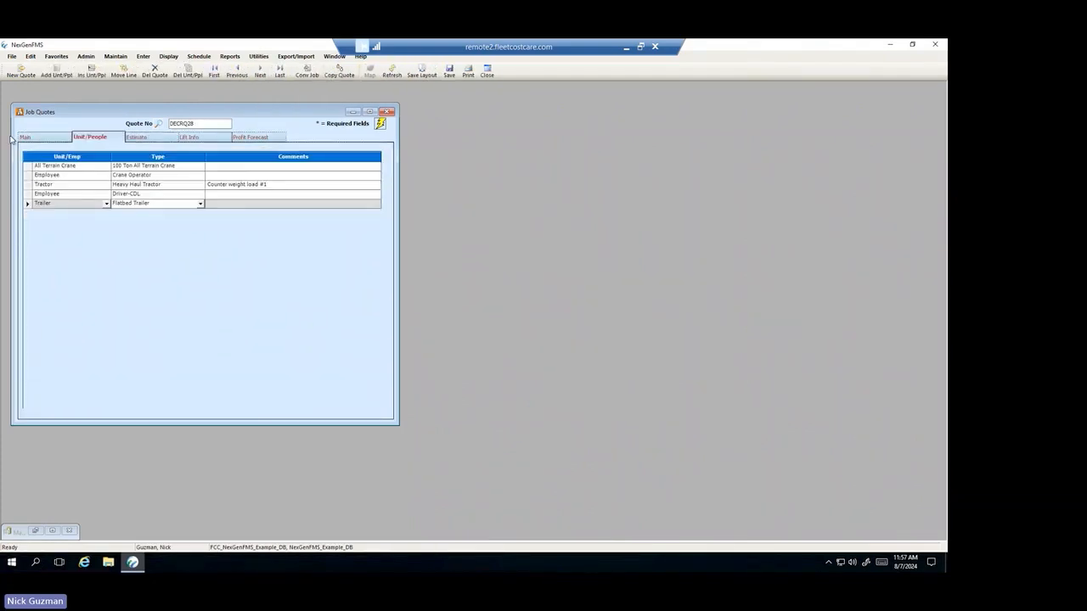
left_click(26, 139)
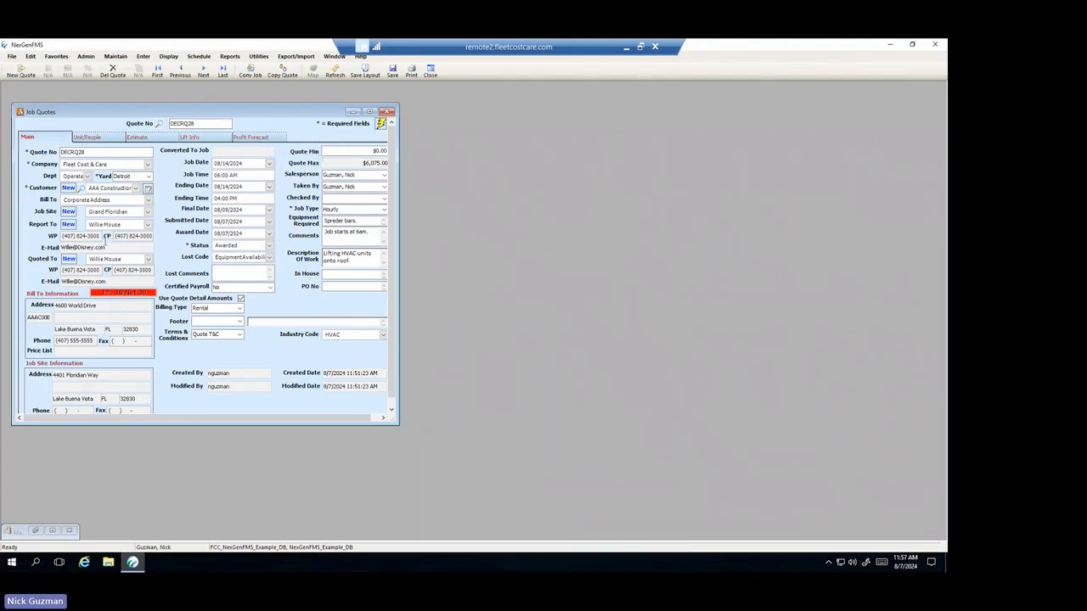
left_click(381, 124)
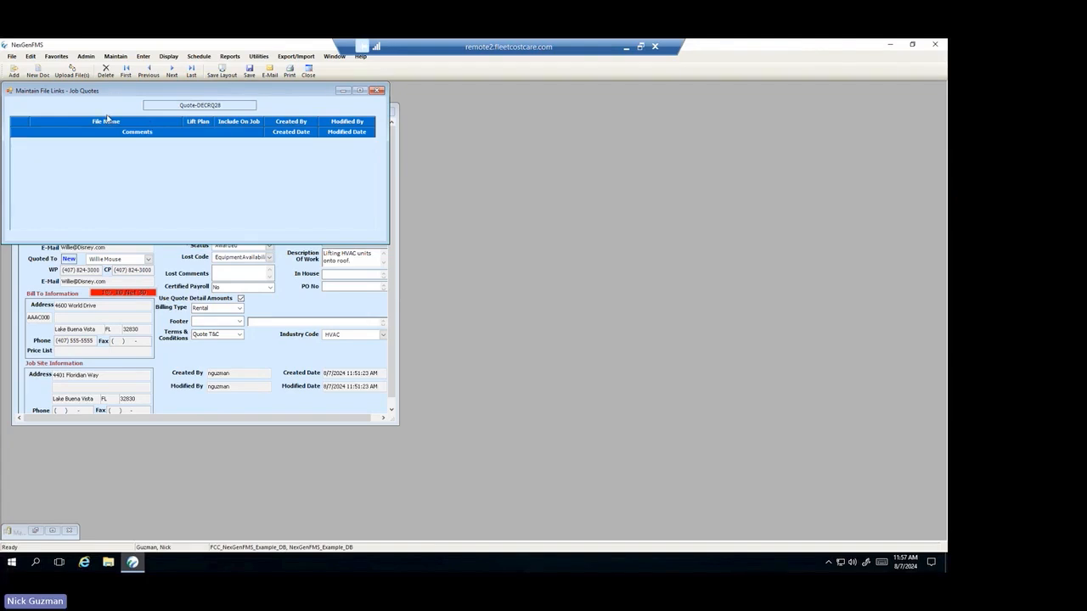
left_click(379, 91)
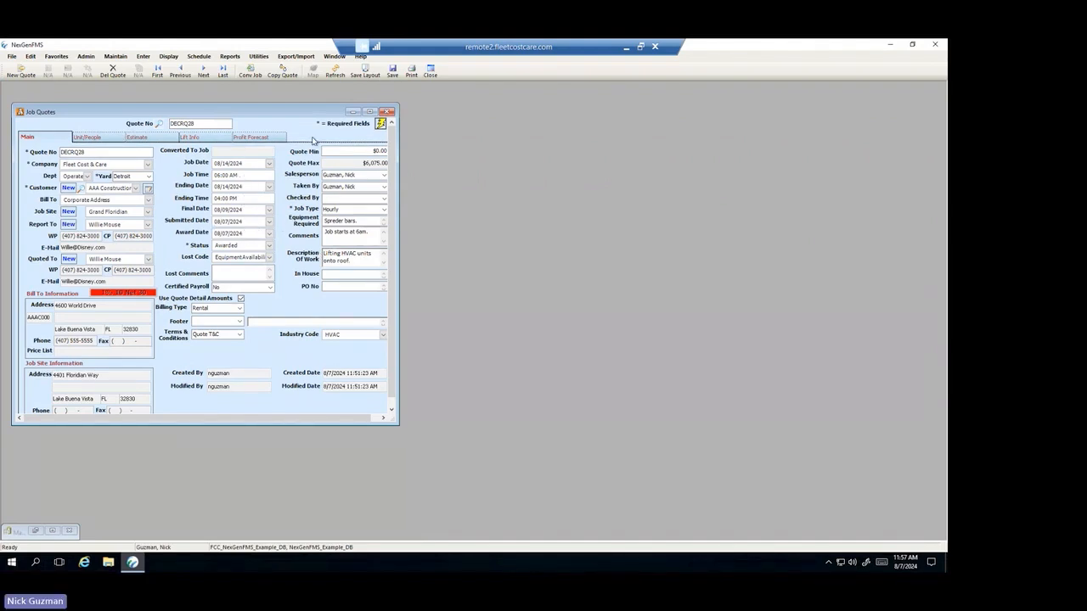
Convert the AAA Construction quote to a job and confirm the conversion.
left_click(250, 74)
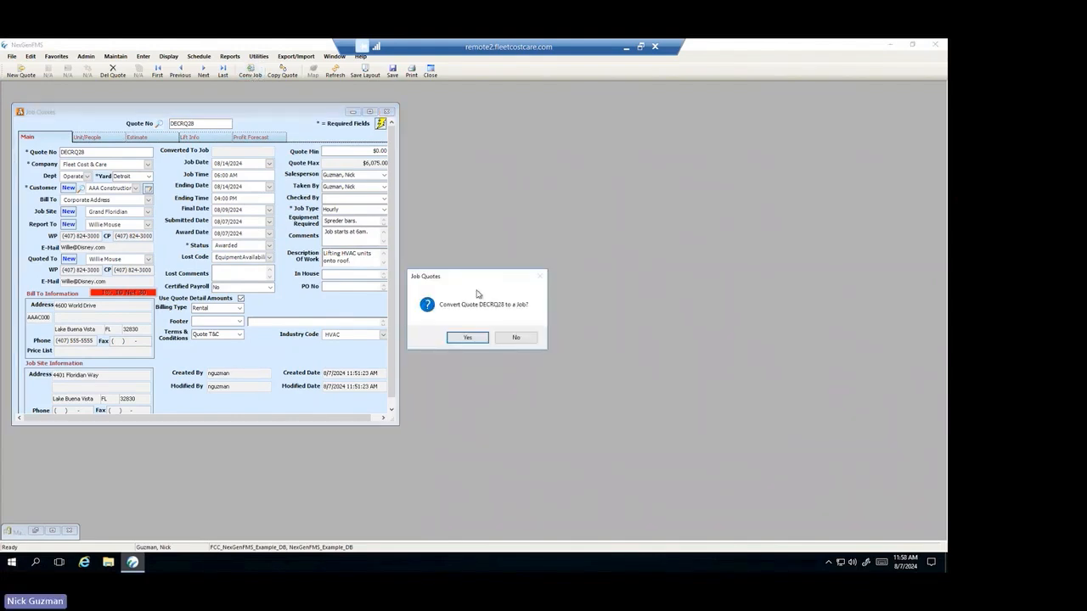
left_click(468, 338)
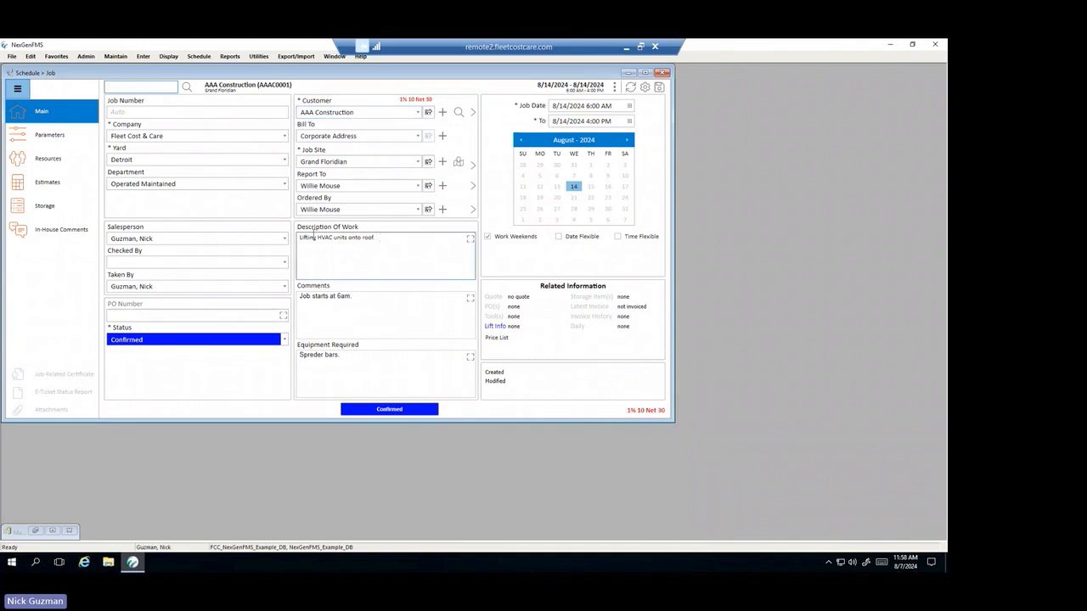
Review the converted job's main details, its parameters such as industry and terms and conditions, and its scheduled resources.
left_click(313, 236)
left_click(354, 354)
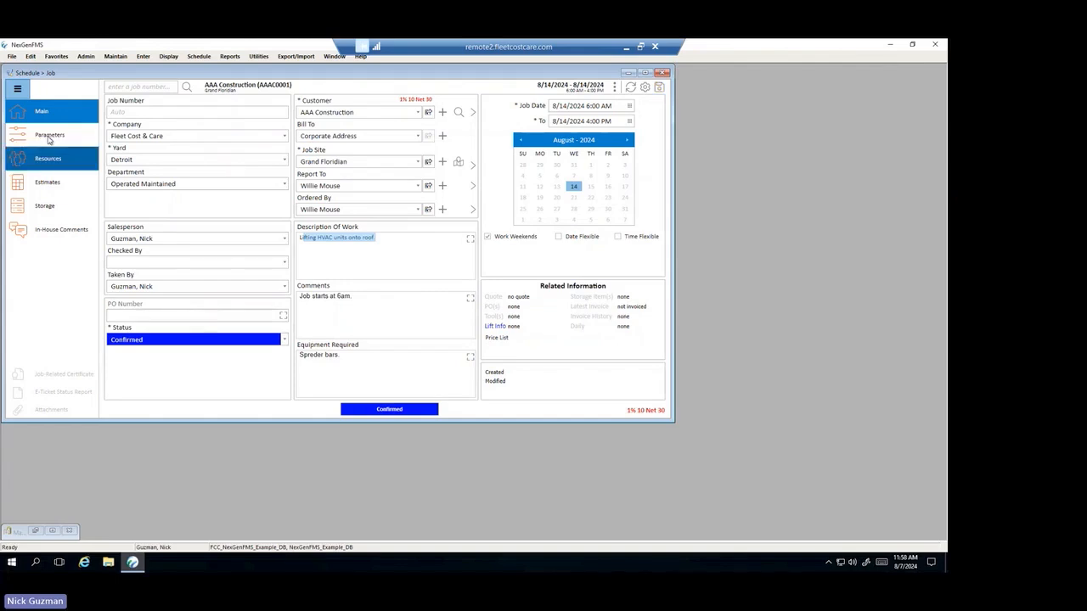
left_click(145, 116)
left_click(53, 135)
left_click(80, 115)
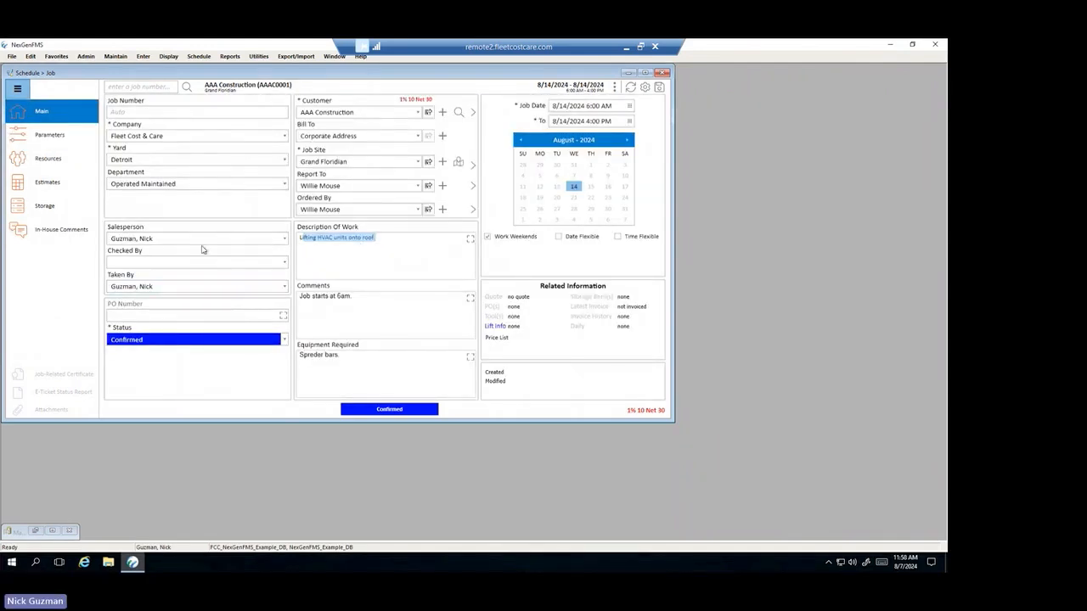
left_click(42, 139)
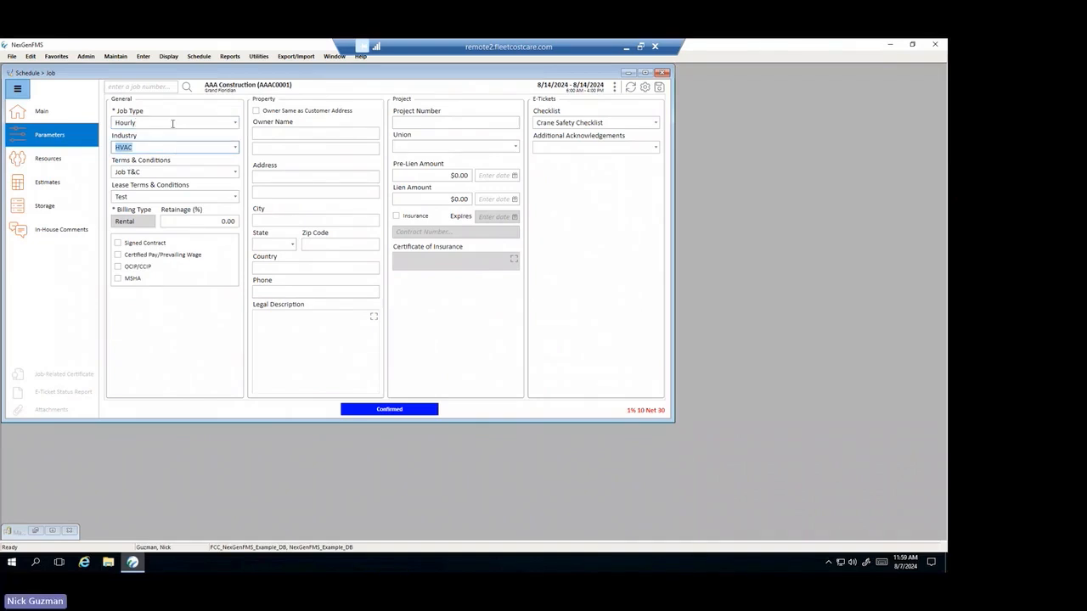
key("Tab")
key("Tab")
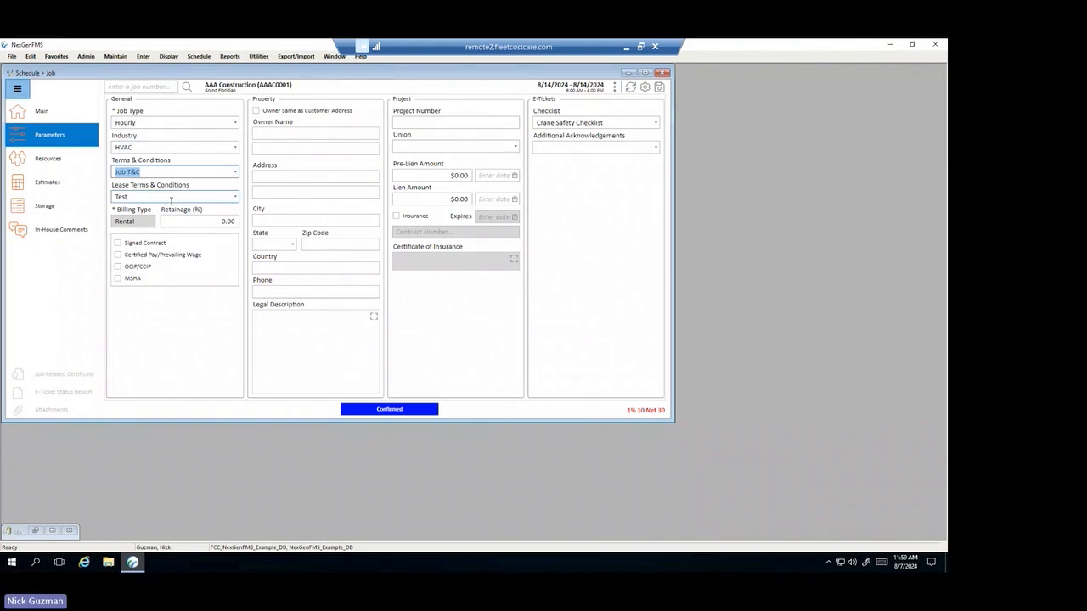
key("Tab")
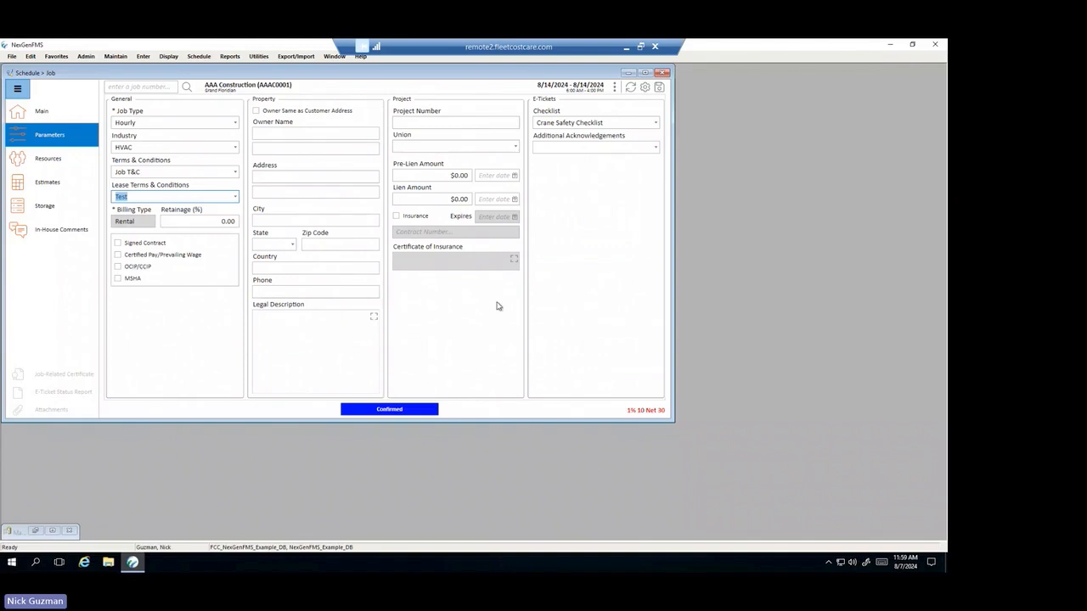
left_click(49, 159)
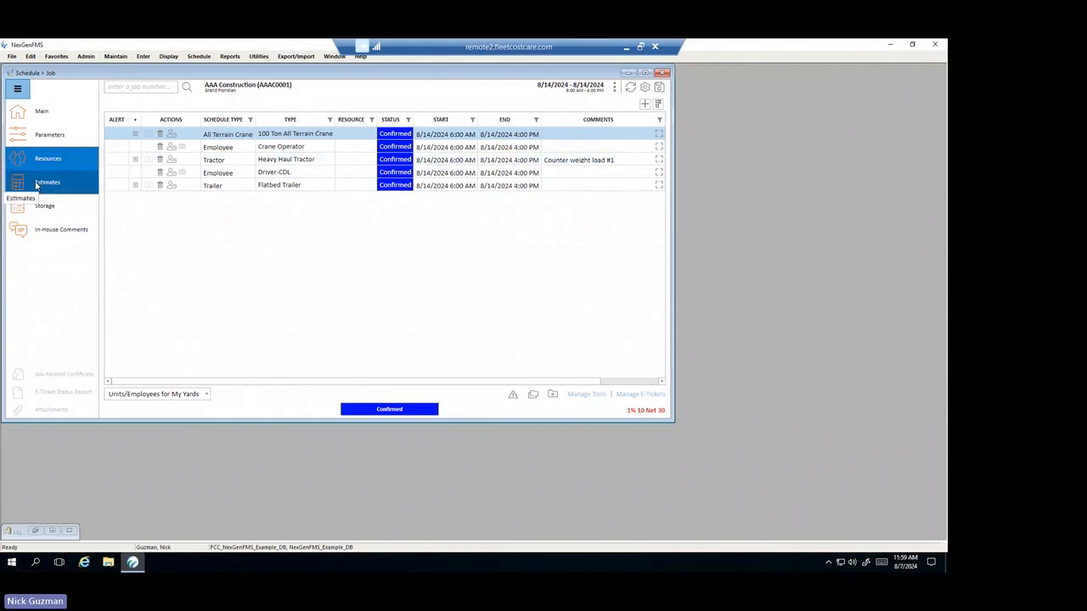
Review the converted job's estimate line items and its main details, keeping the job window open.
left_click(61, 187)
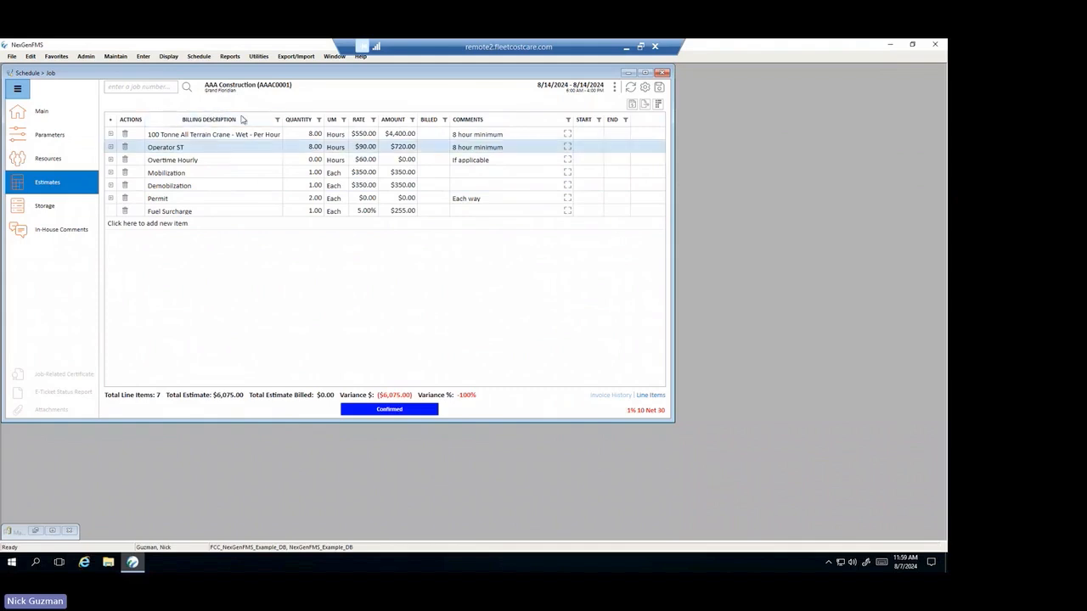
left_click_drag(147, 73, 310, 125)
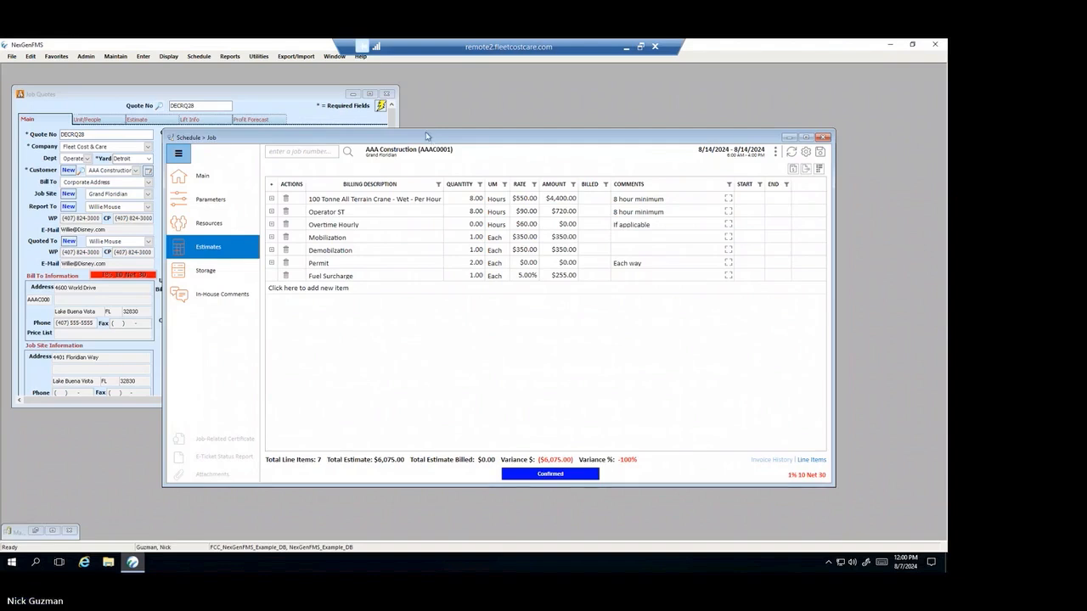
left_click_drag(432, 138, 340, 89)
left_click(108, 133)
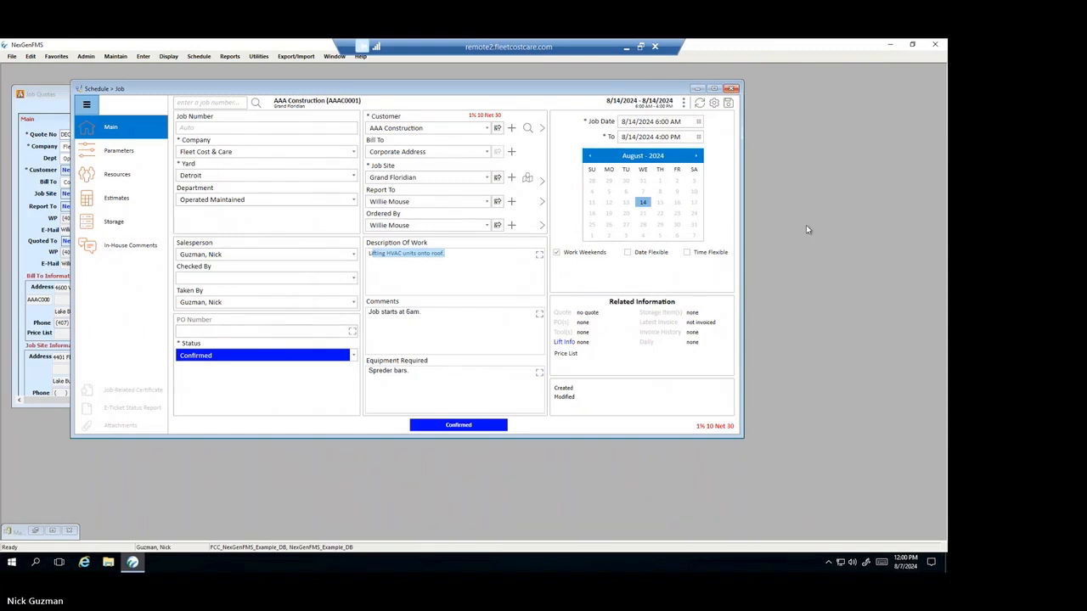
left_click(455, 256)
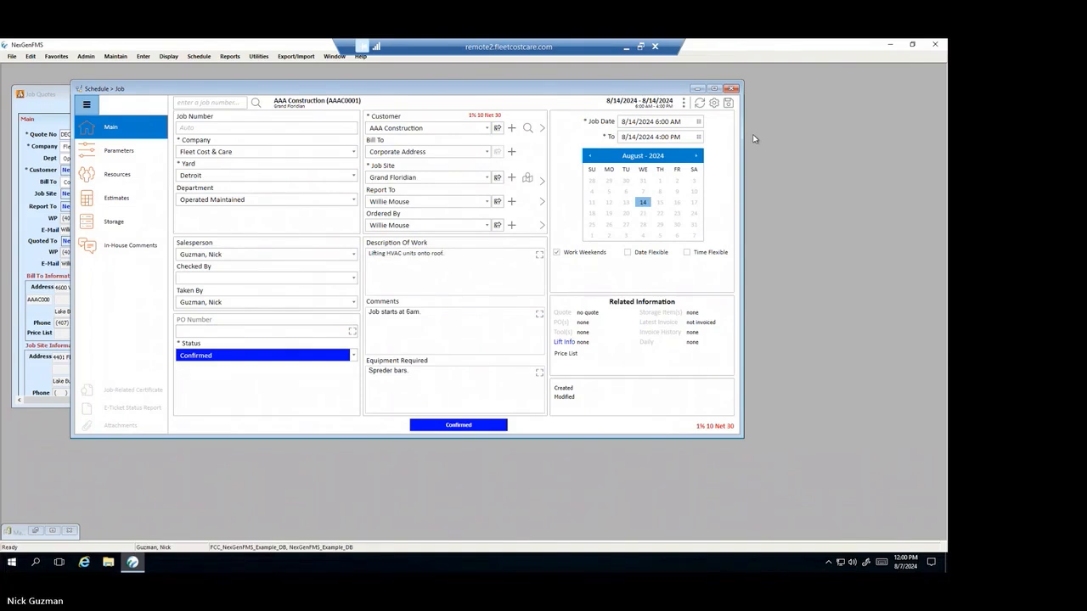
left_click(734, 88)
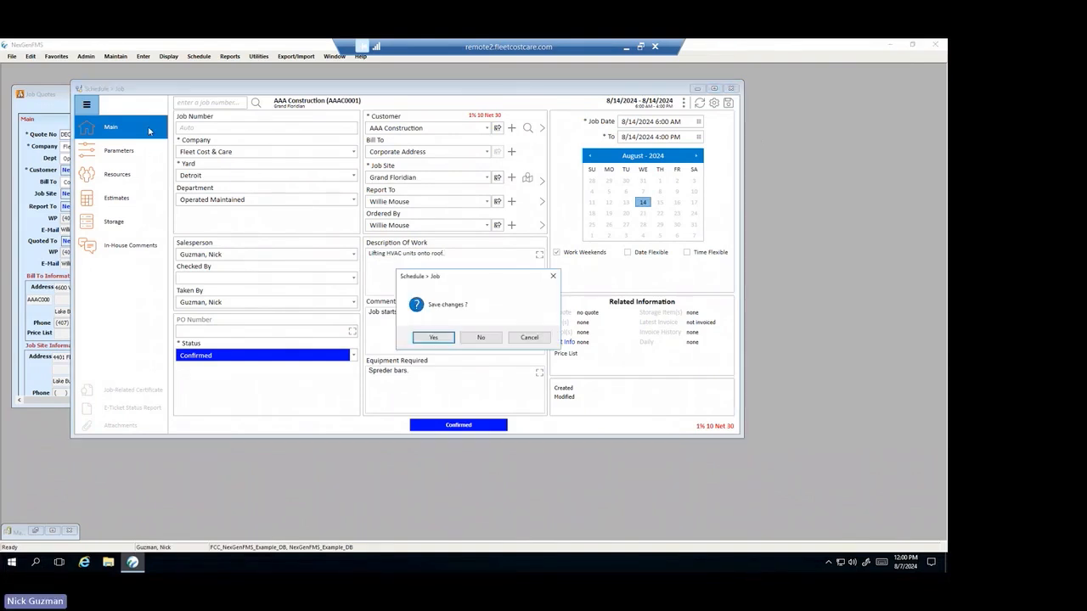
left_click(482, 338)
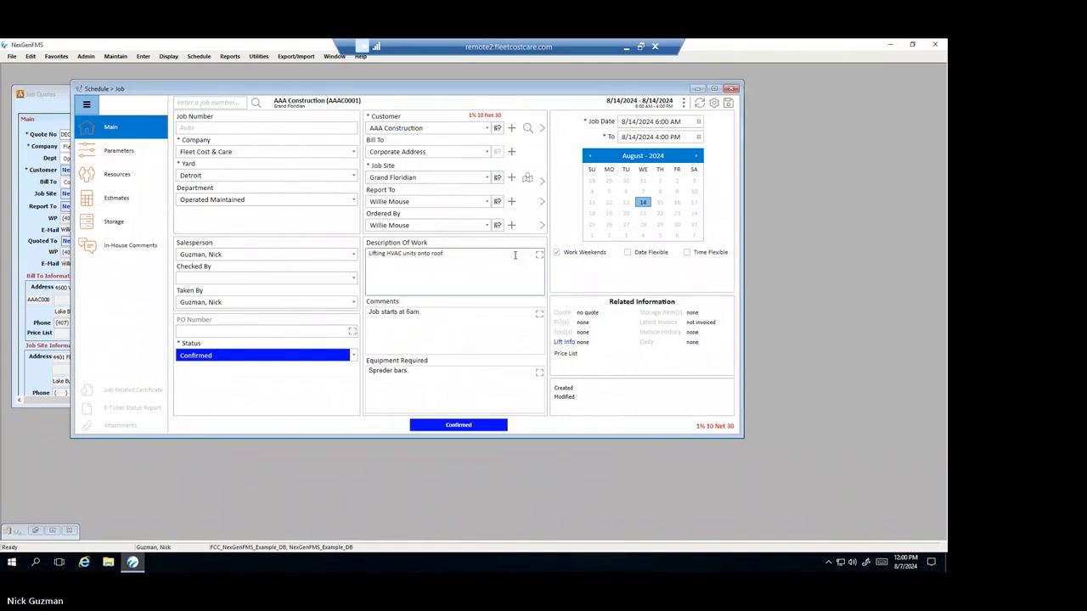
Try to create a new Detail Quote document in the quote's file links, cancel it and close the file links.
left_click(32, 98)
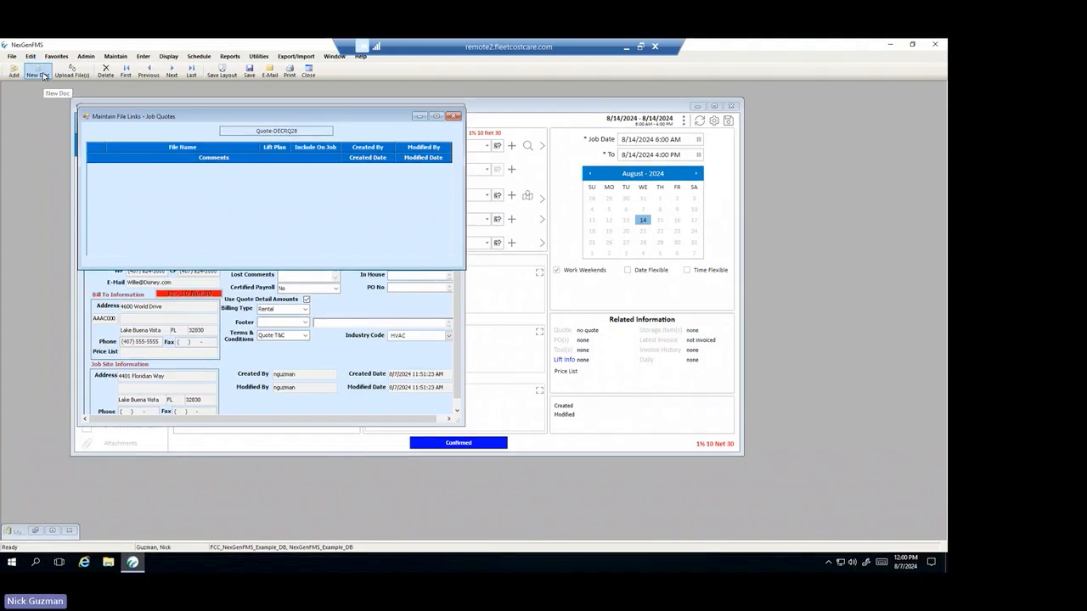
left_click(38, 74)
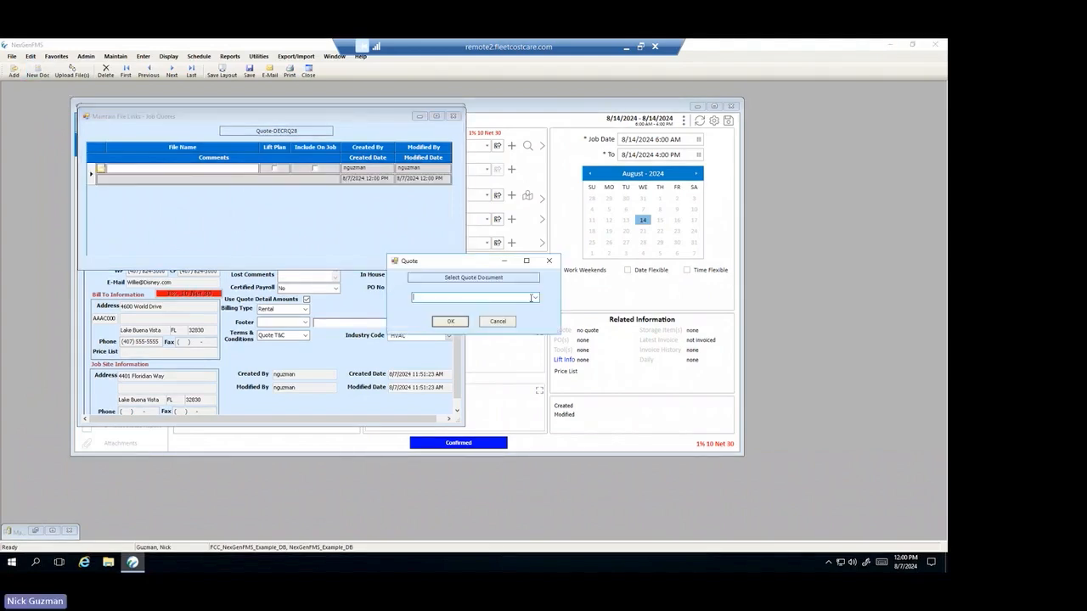
left_click(532, 298)
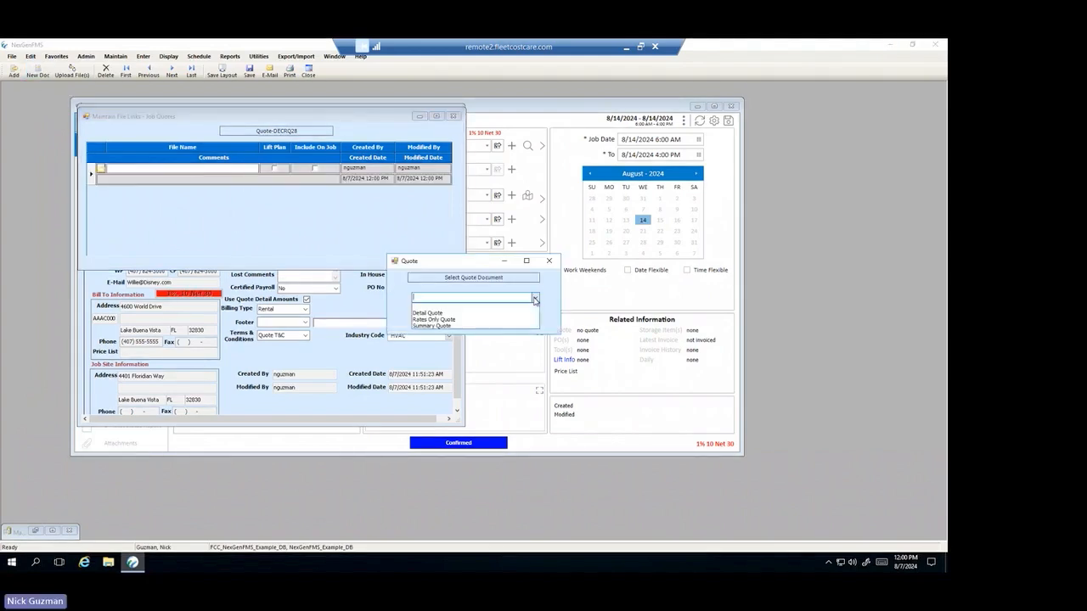
left_click(464, 313)
left_click(535, 298)
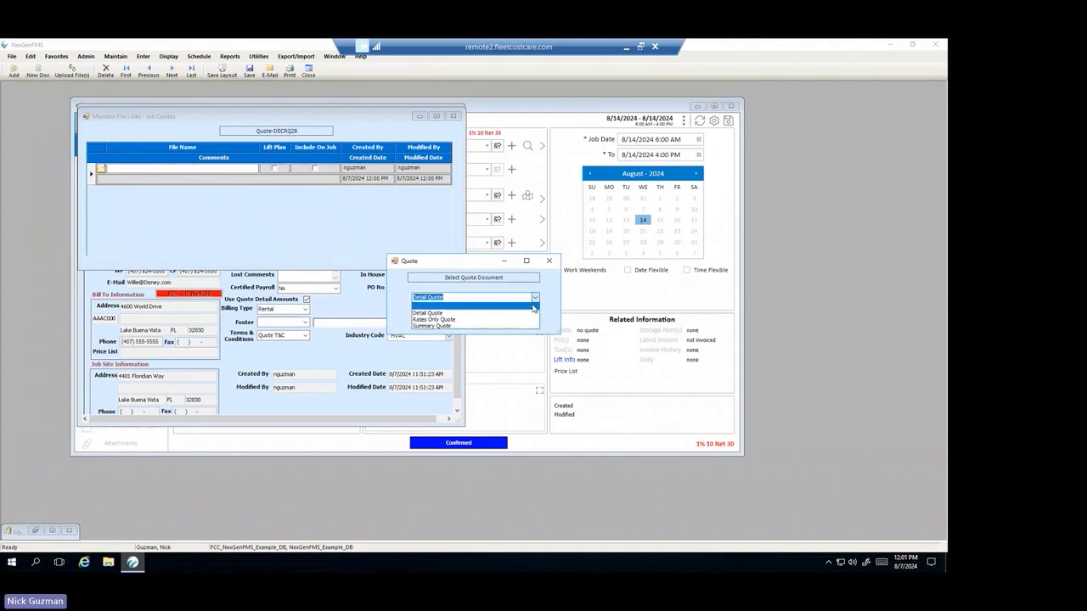
left_click(535, 298)
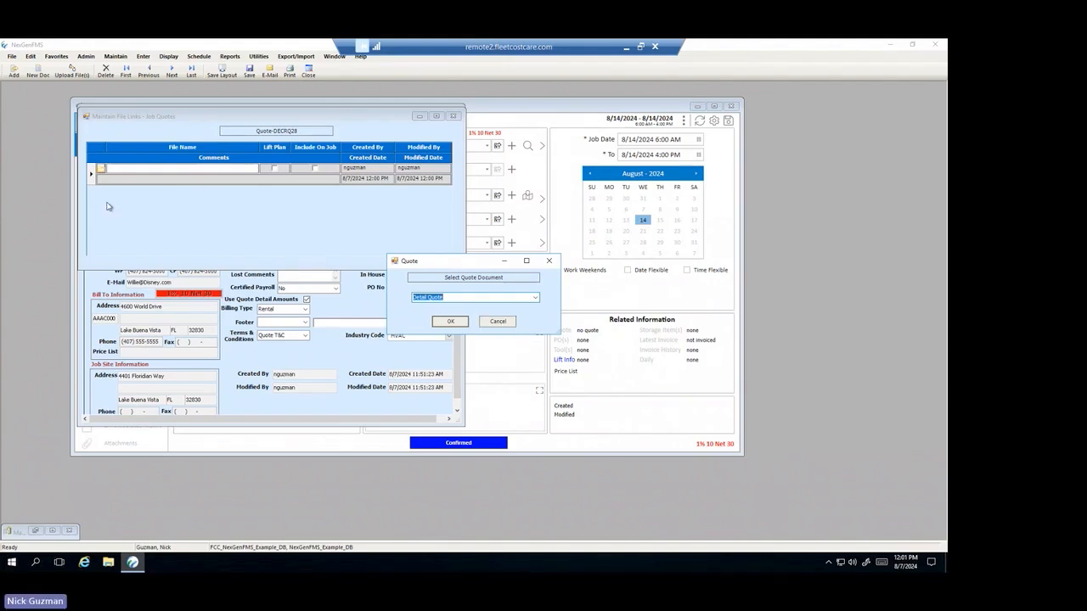
left_click(498, 321)
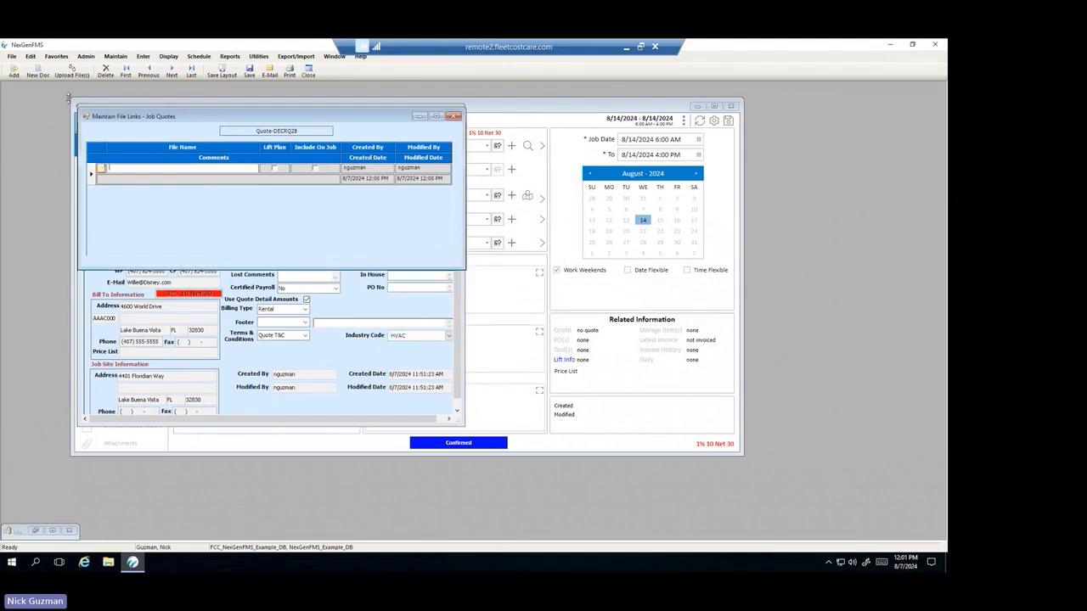
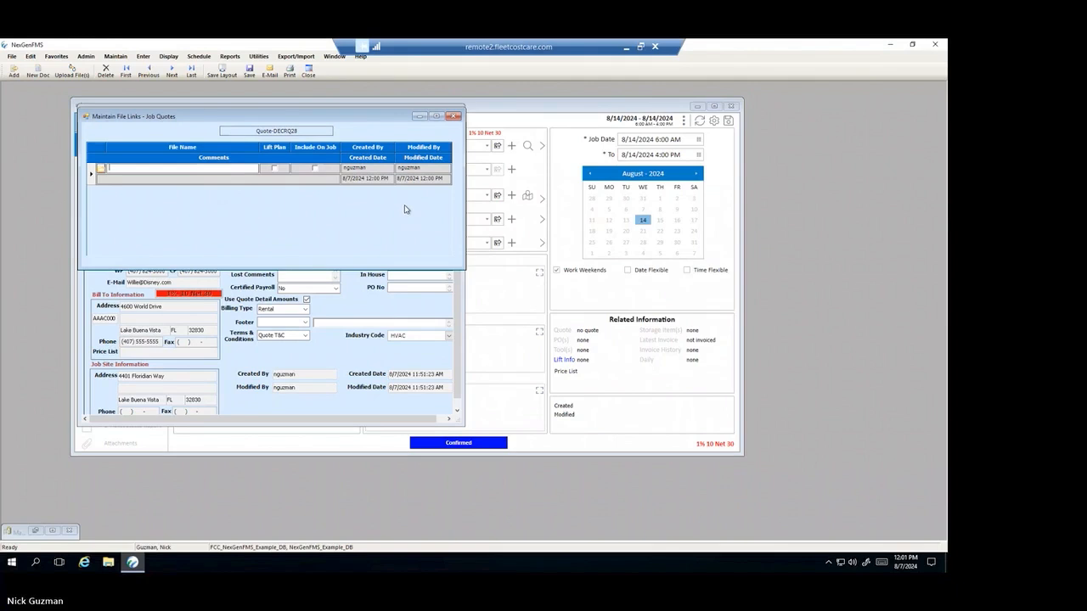
left_click(453, 117)
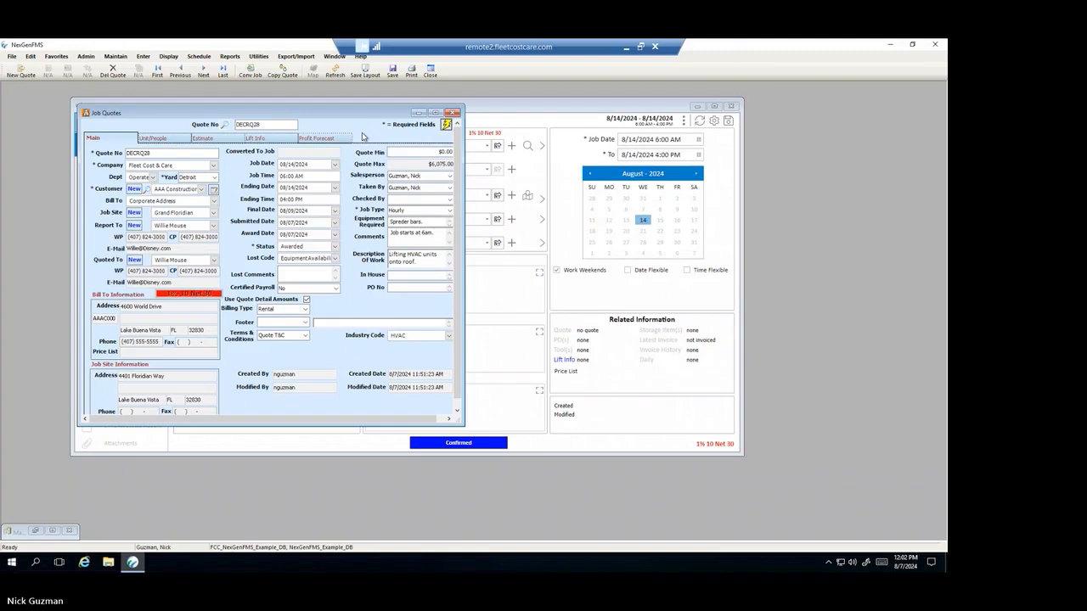
Check the units and people listed on the AAA Construction quote, starting with the 100 Ton All Terrain Crane.
left_click(161, 137)
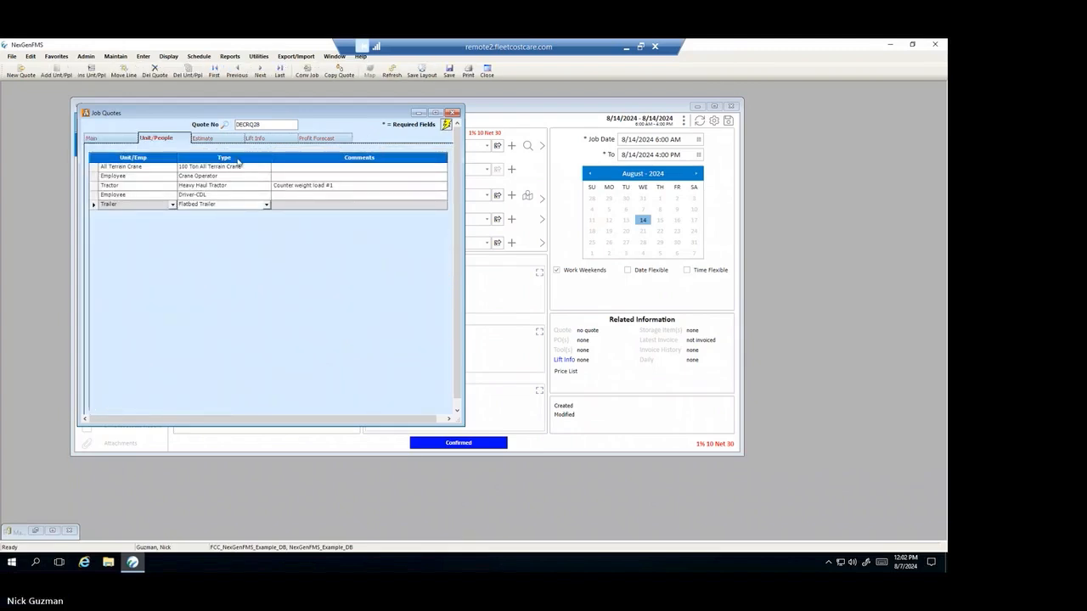
left_click(157, 167)
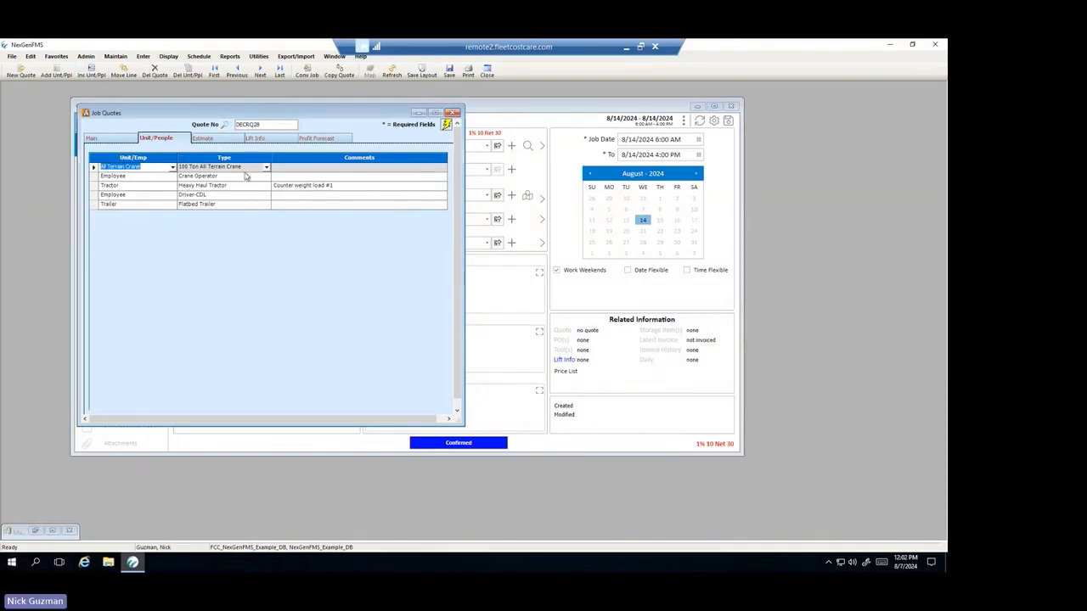
left_click(213, 139)
left_click(161, 138)
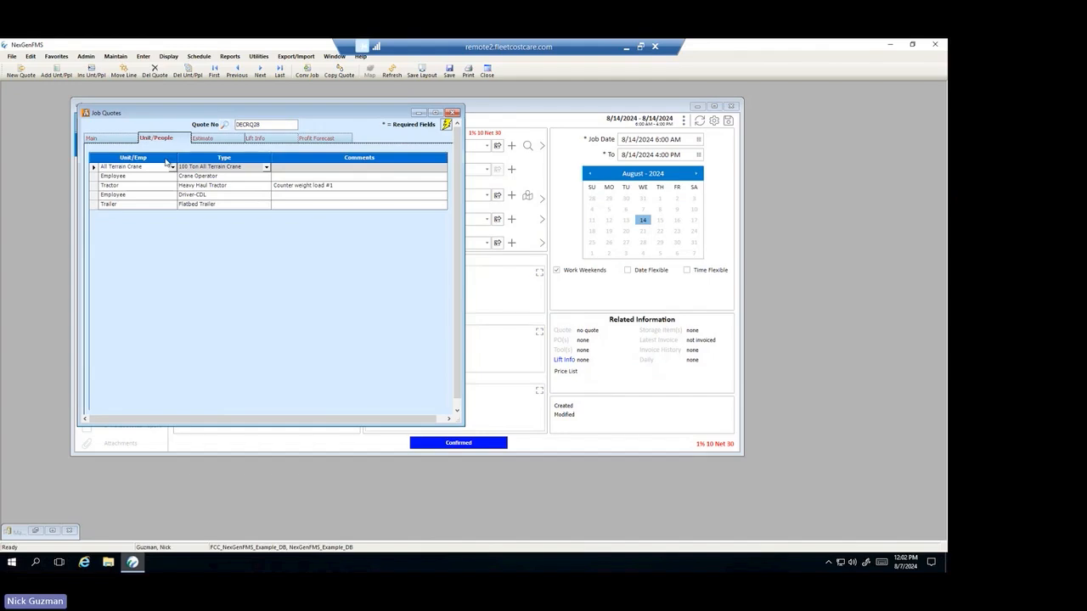
Open the Unit Types maintenance list beside the quote and sort it by status to find the active all terrain cranes.
left_click(115, 56)
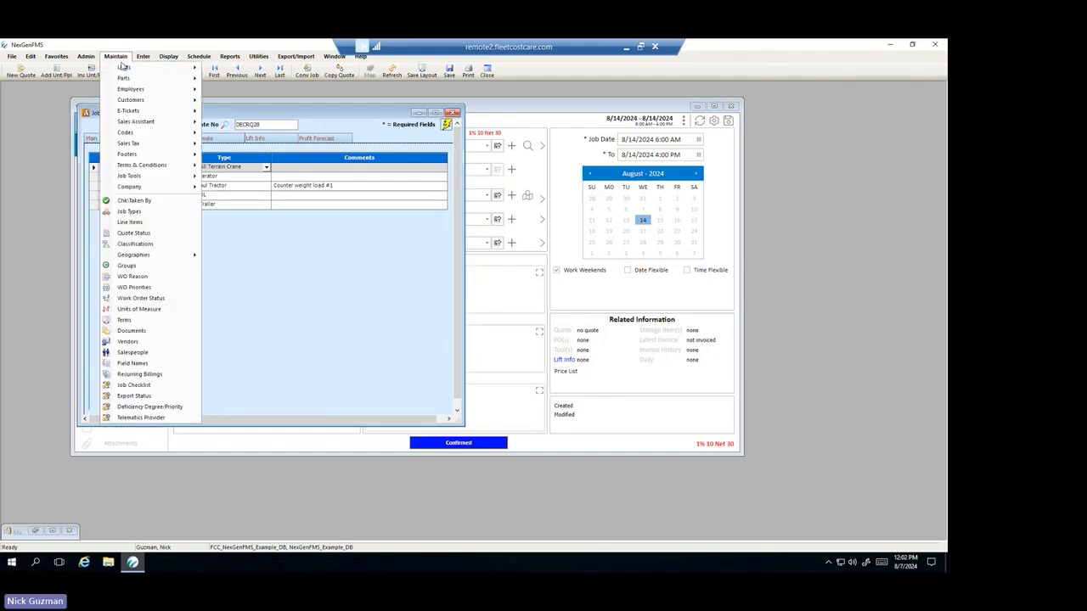
mouse_move(127, 67)
left_click(232, 90)
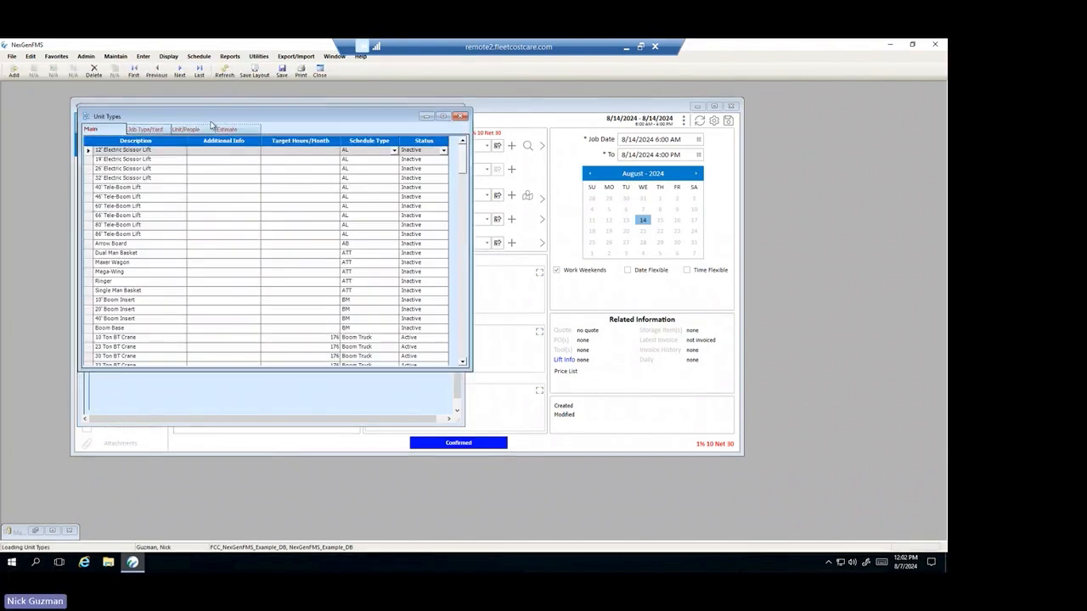
left_click_drag(195, 113, 484, 128)
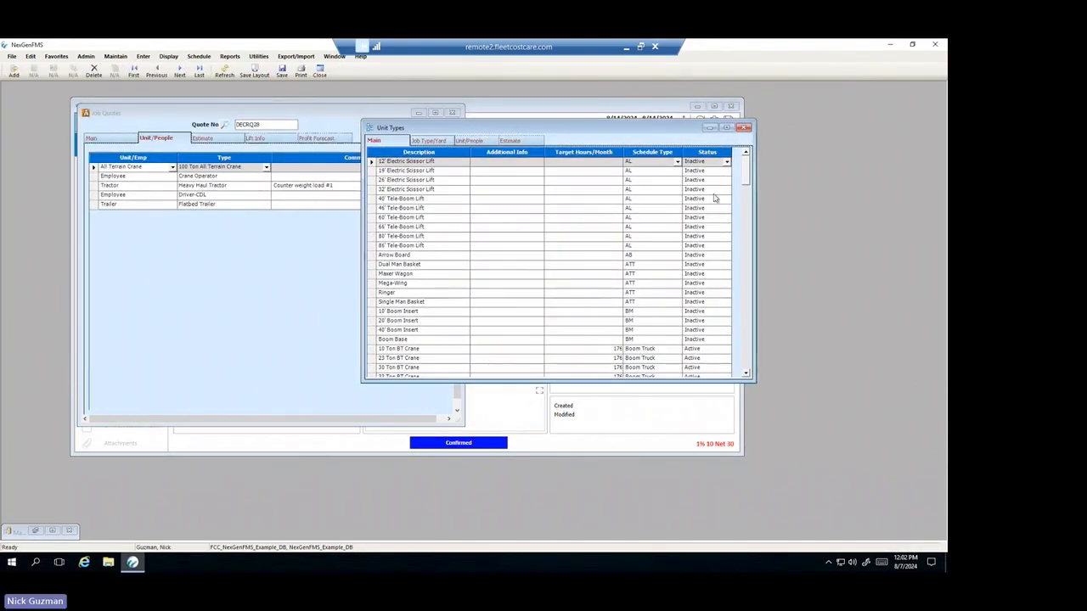
left_click(709, 152)
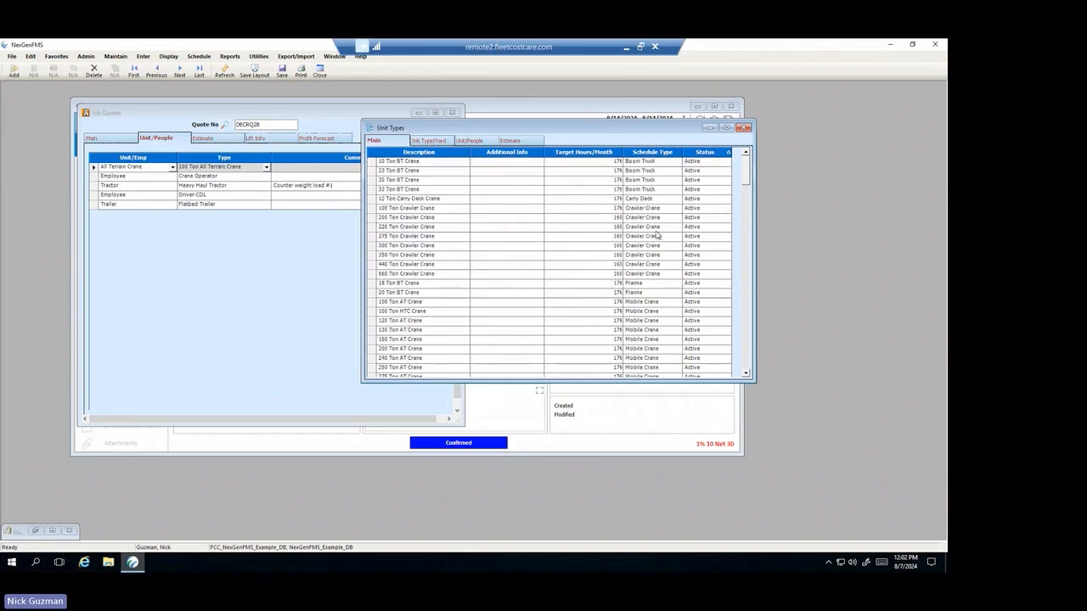
left_click_drag(747, 181, 742, 279)
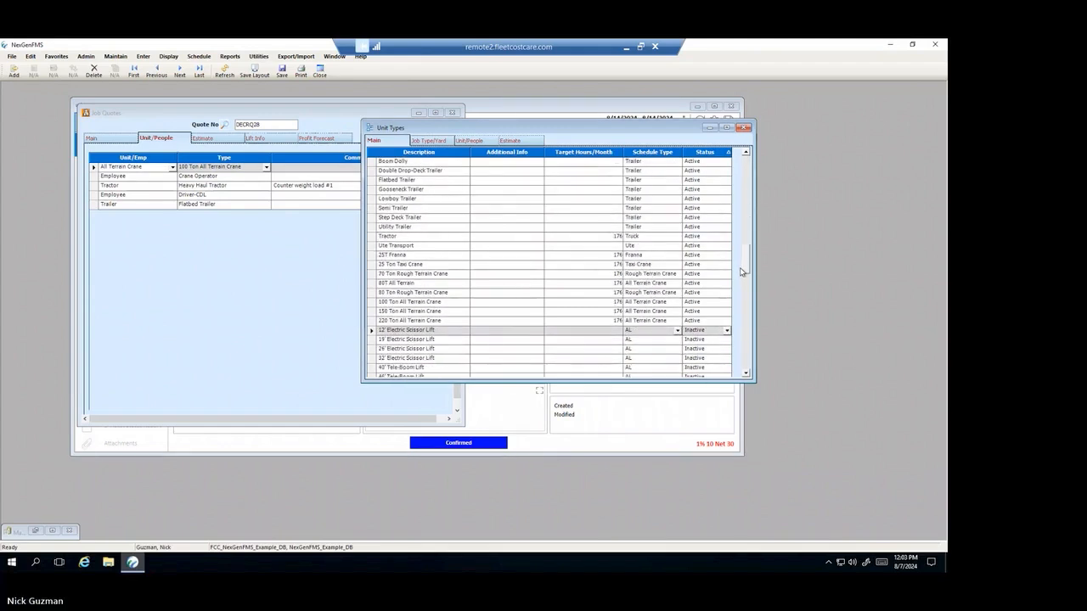
Examine the 100 Ton All Terrain Crane's default units/people and job type/yard setup, and check the 80T All Terrain's units/people.
left_click(428, 302)
left_click(448, 141)
left_click(457, 142)
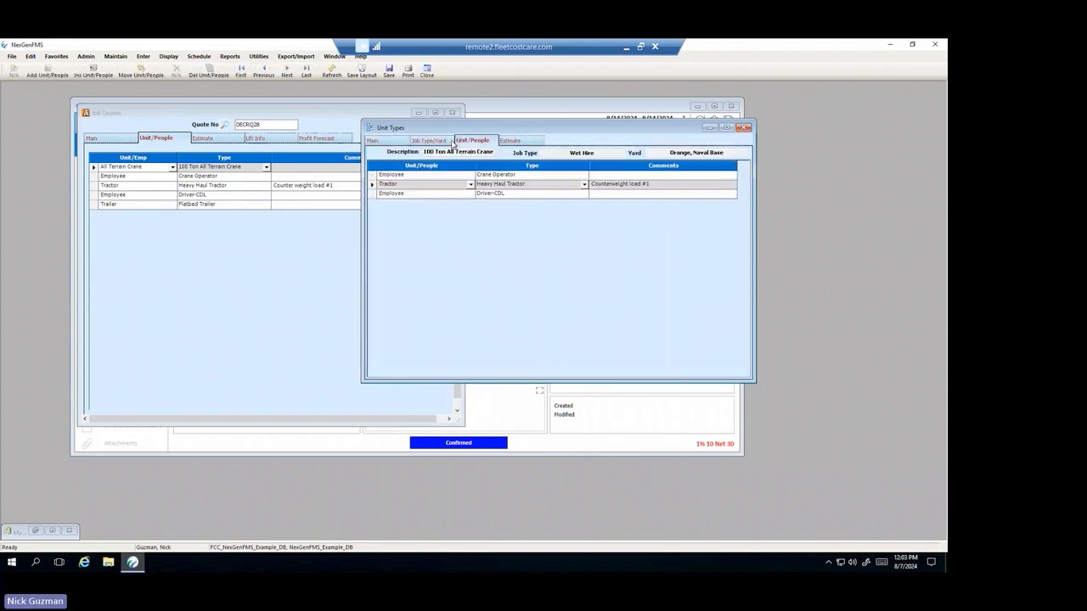
left_click(438, 142)
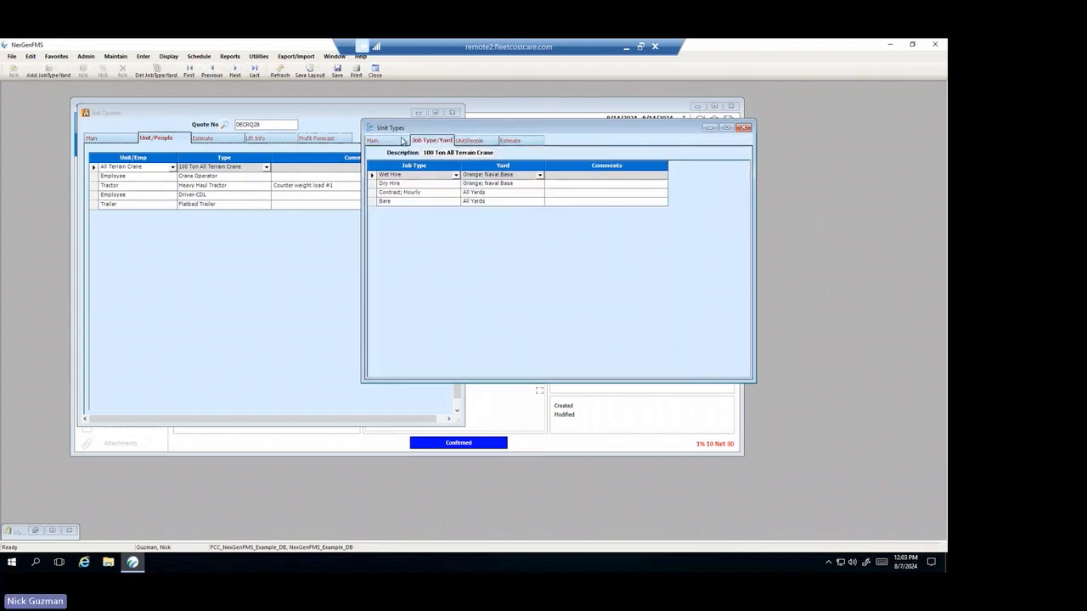
left_click(374, 141)
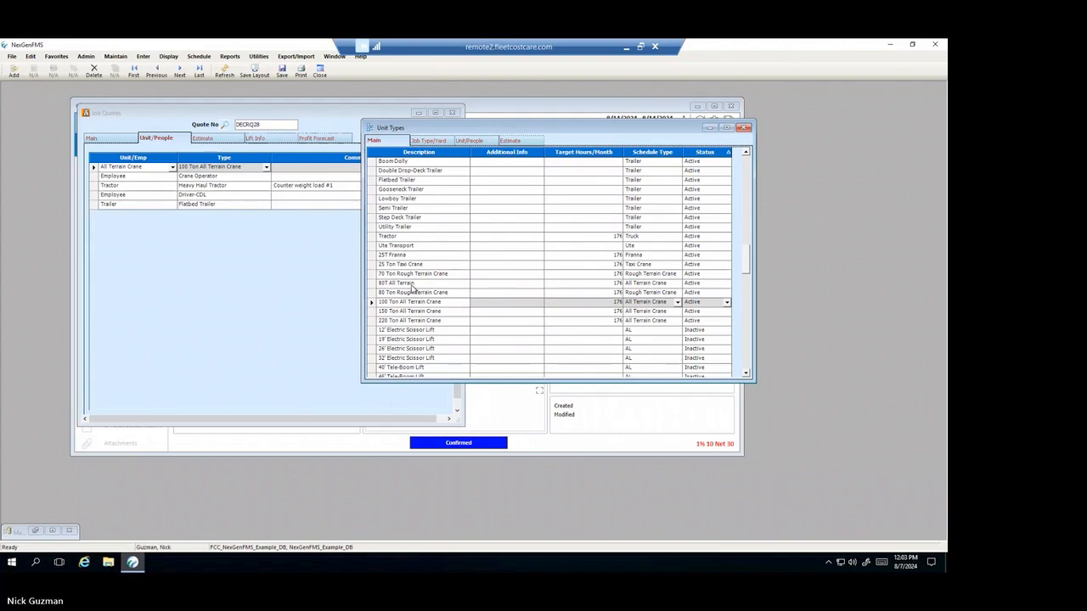
left_click(413, 289)
left_click(459, 142)
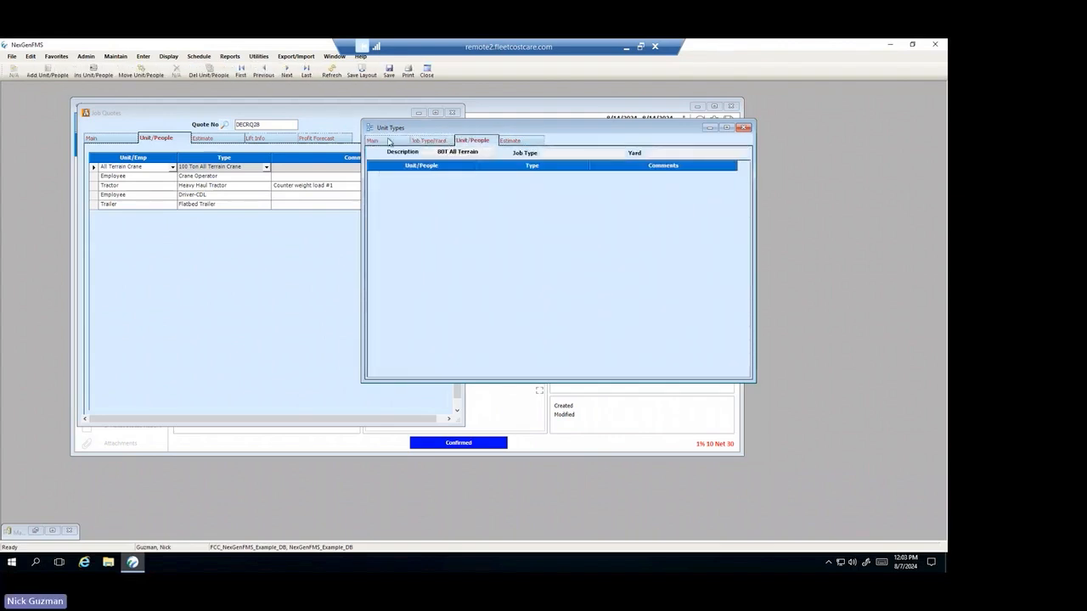
left_click(389, 142)
Find the 100 Ton AT Crane among the unit types and check its job type/yard and unit/people defaults.
scroll(745, 300, "down", 4)
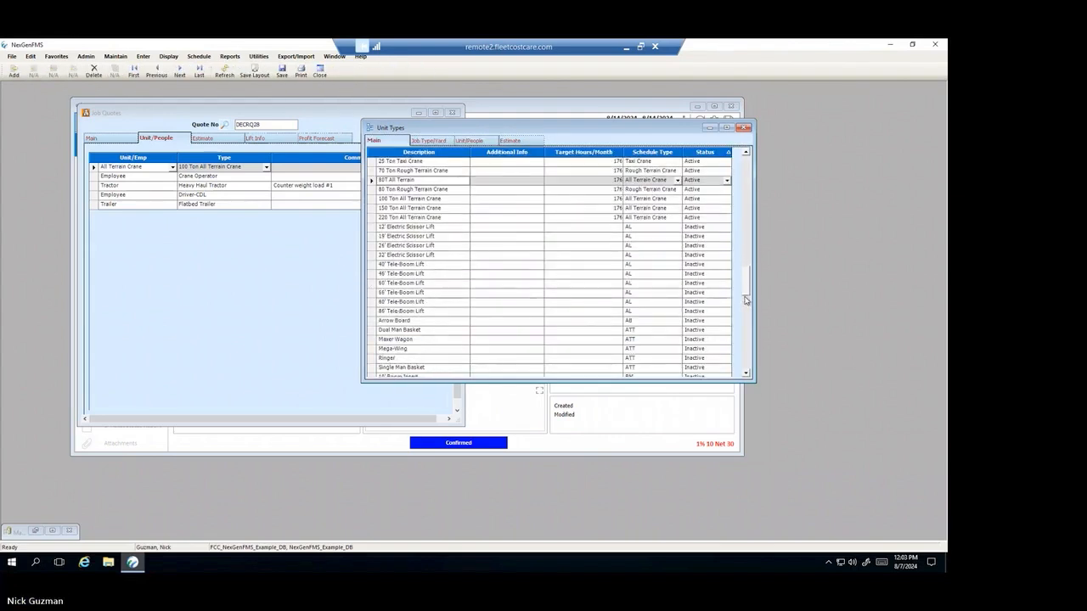
left_click_drag(745, 300, 745, 366)
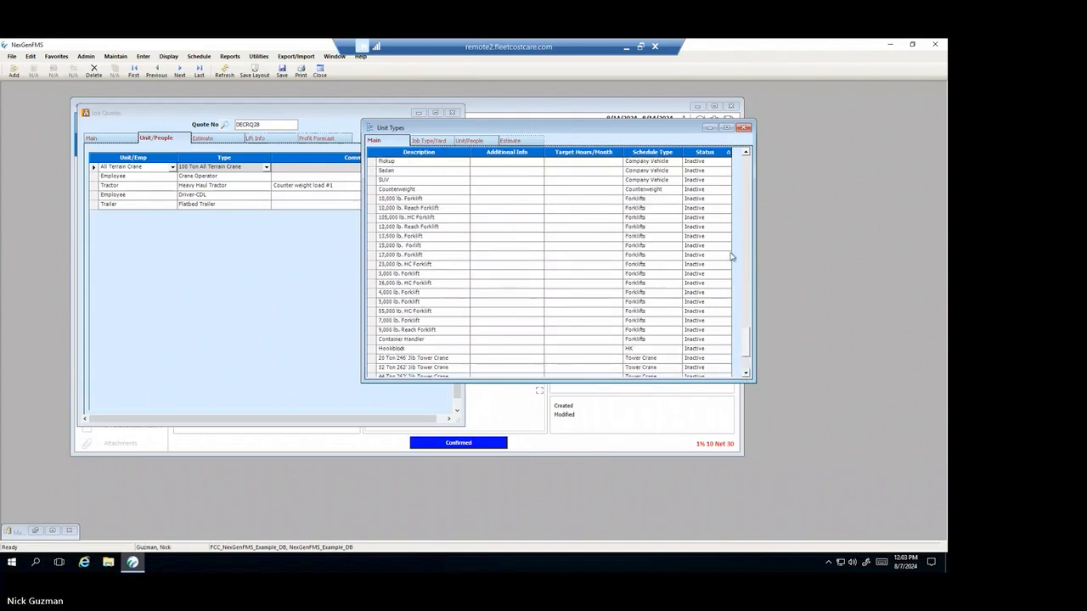
scroll(730, 256, "up", 10)
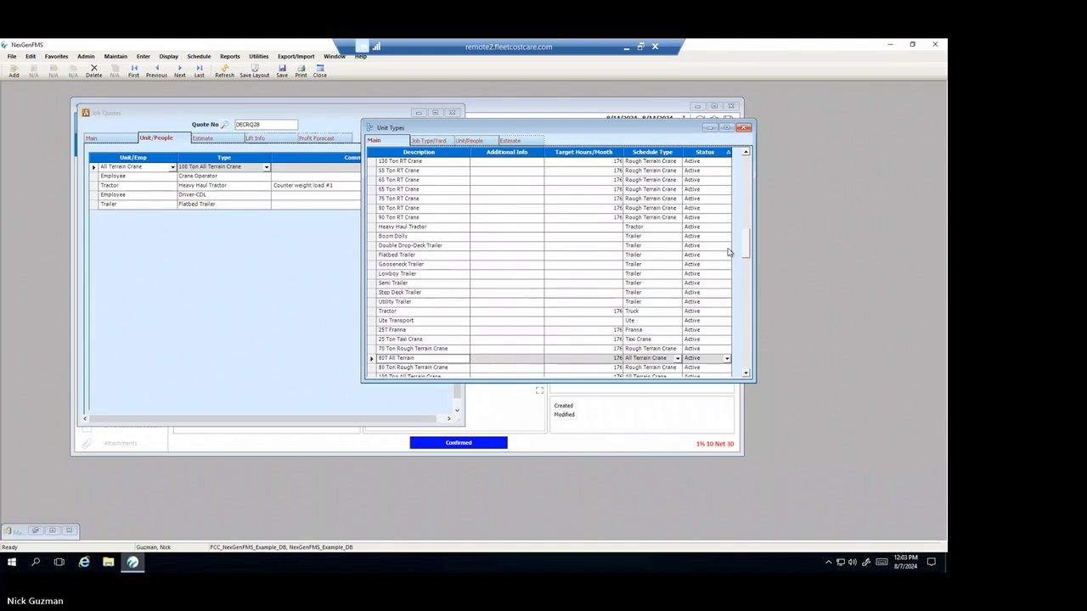
scroll(727, 248, "up", 10)
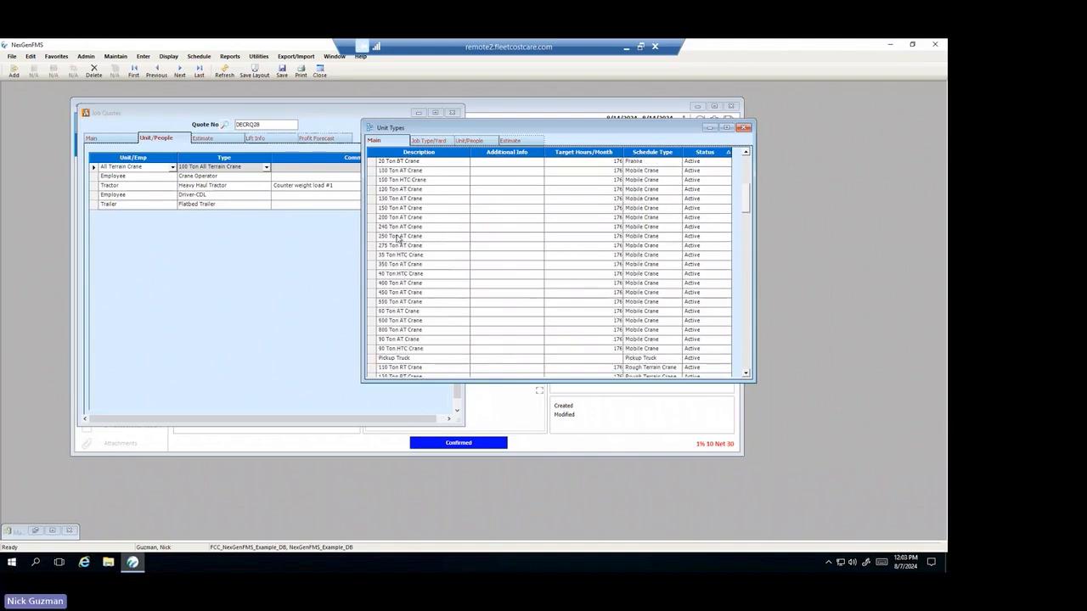
left_click(441, 170)
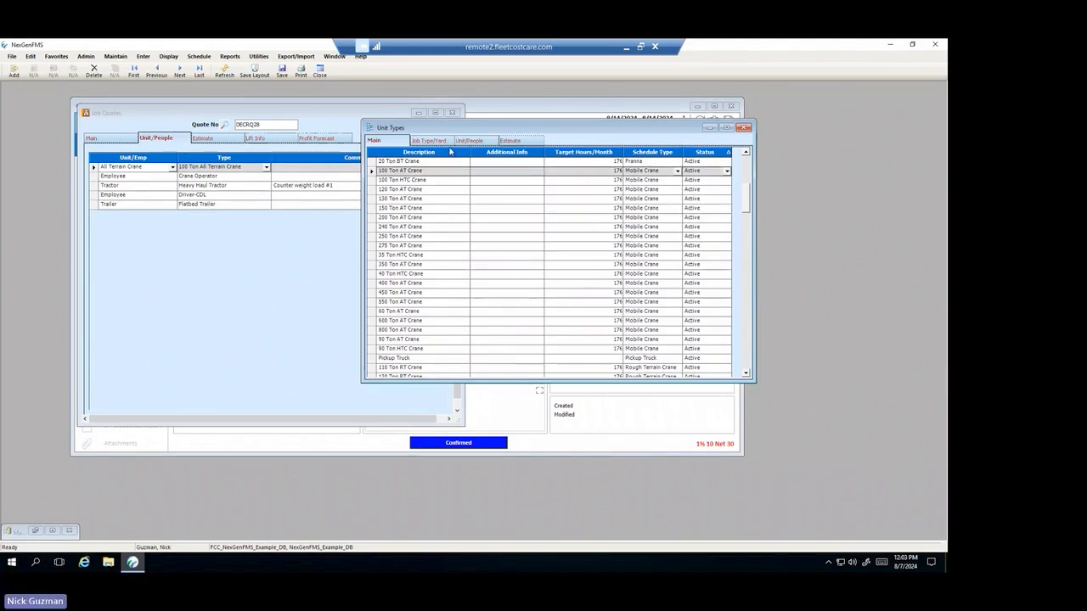
left_click(442, 142)
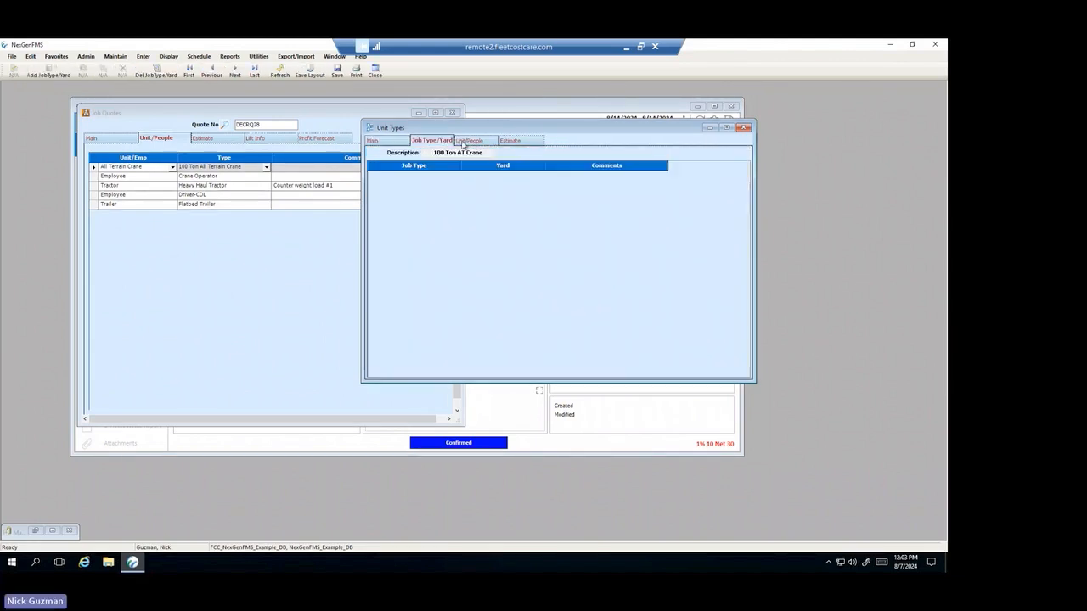
left_click(469, 141)
left_click(399, 141)
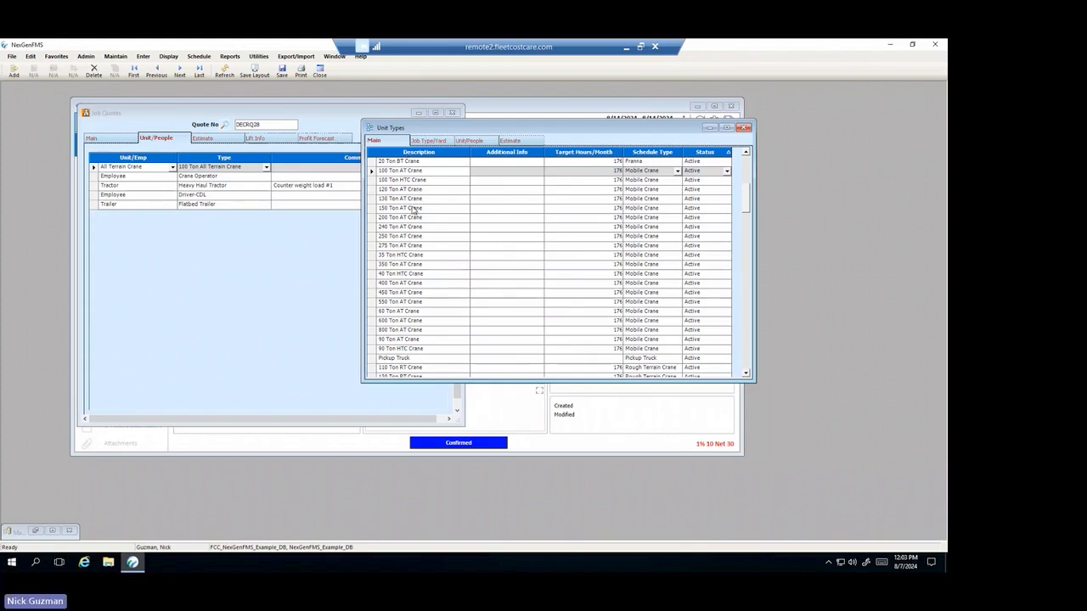
Examine the job type/yard and unit/people defaults set up for the 150 Ton AT Crane.
left_click(412, 207)
left_click(449, 141)
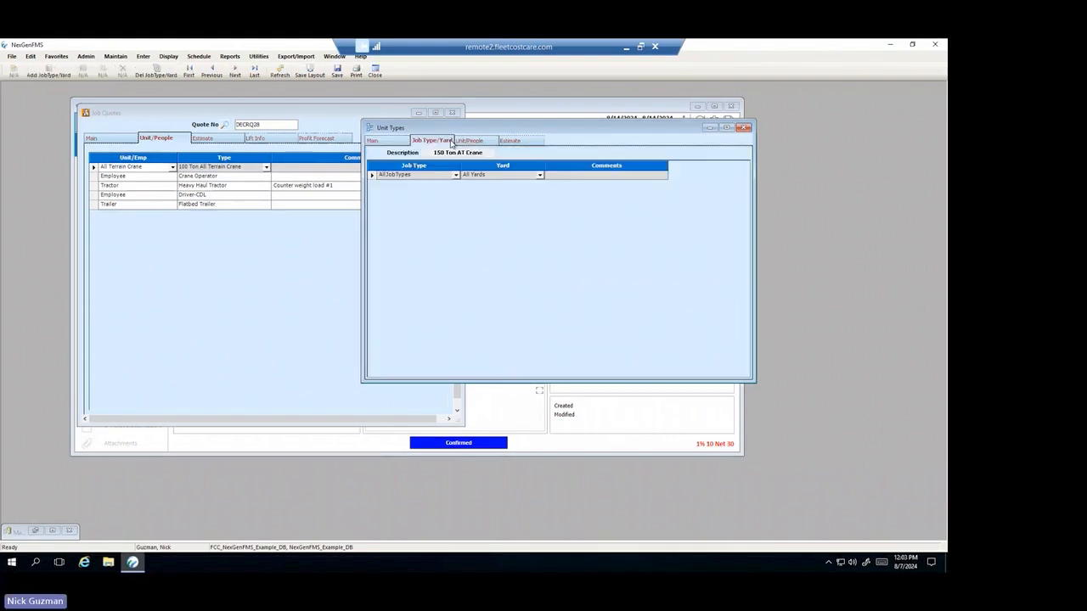
left_click(467, 141)
left_click(429, 141)
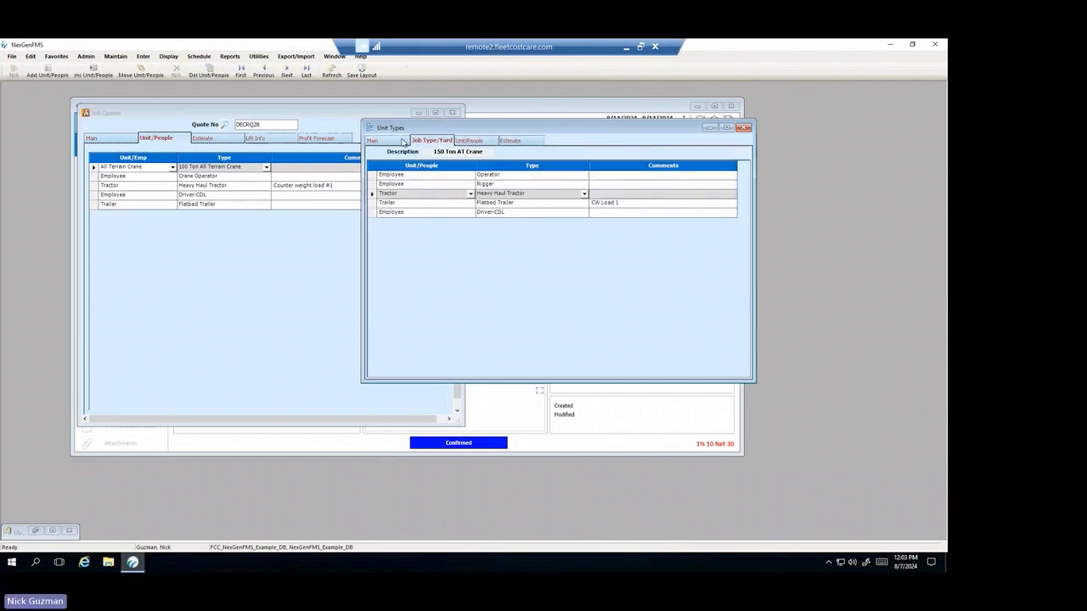
Reopen the 150 Ton AT Crane's default units/people beside the quote and check its operator and rigger entries.
left_click(405, 142)
left_click_drag(524, 128, 294, 134)
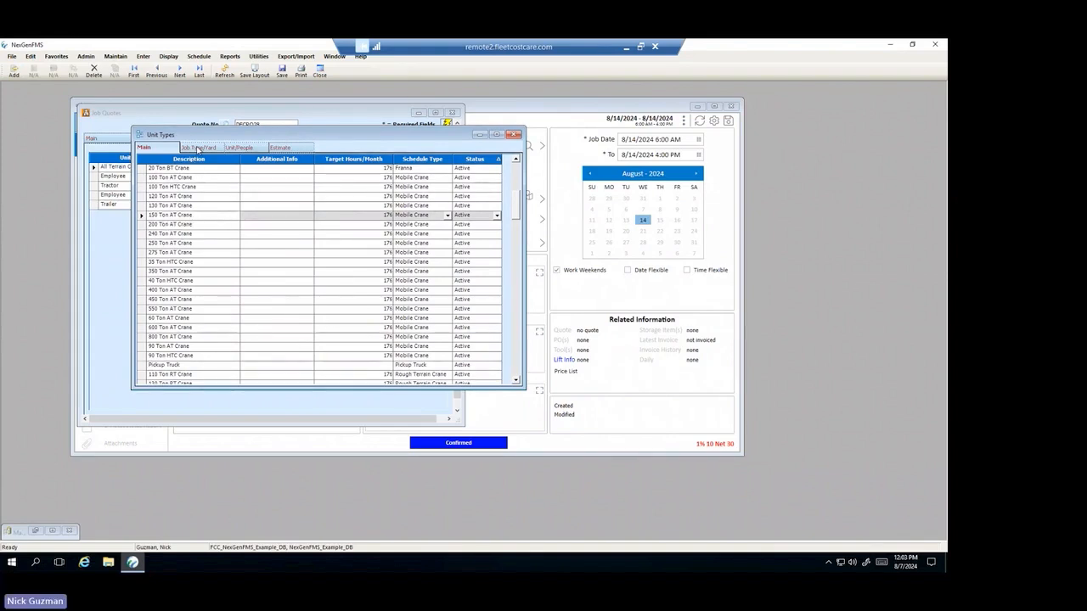
left_click(238, 147)
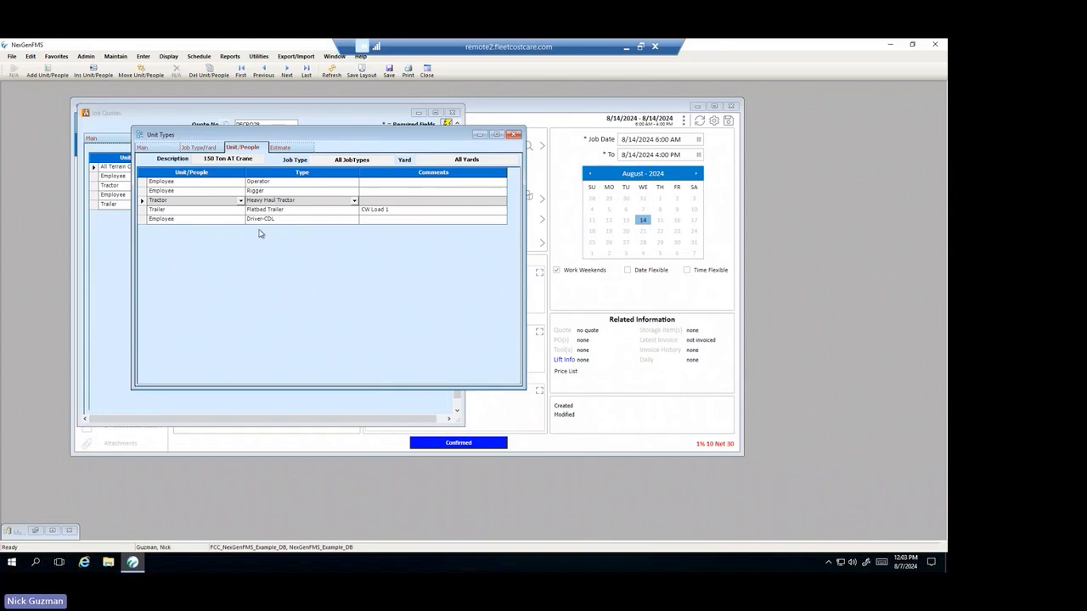
left_click_drag(300, 134, 538, 134)
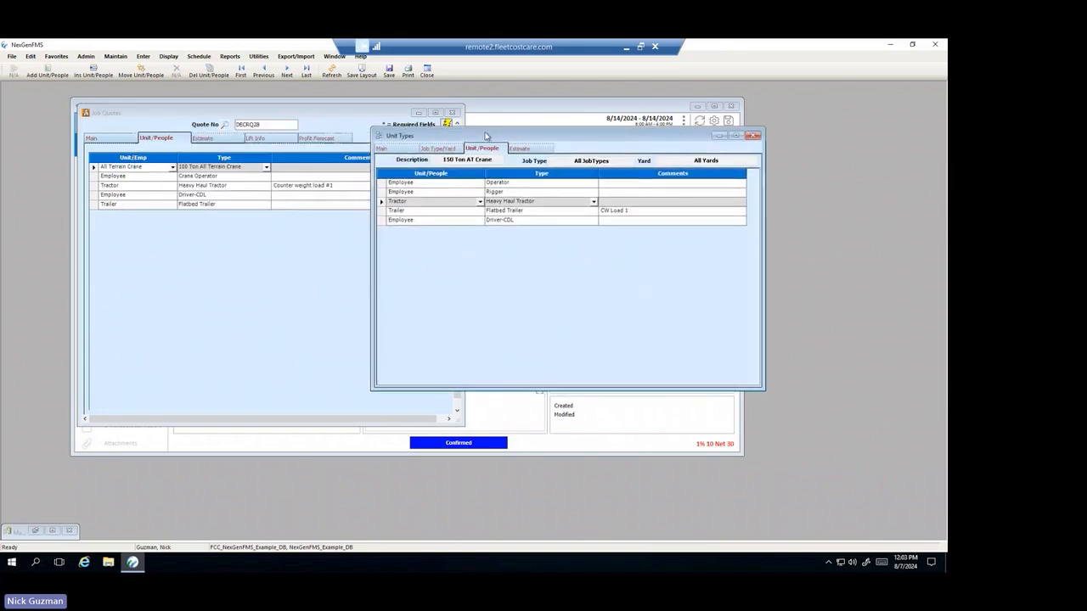
left_click(437, 183)
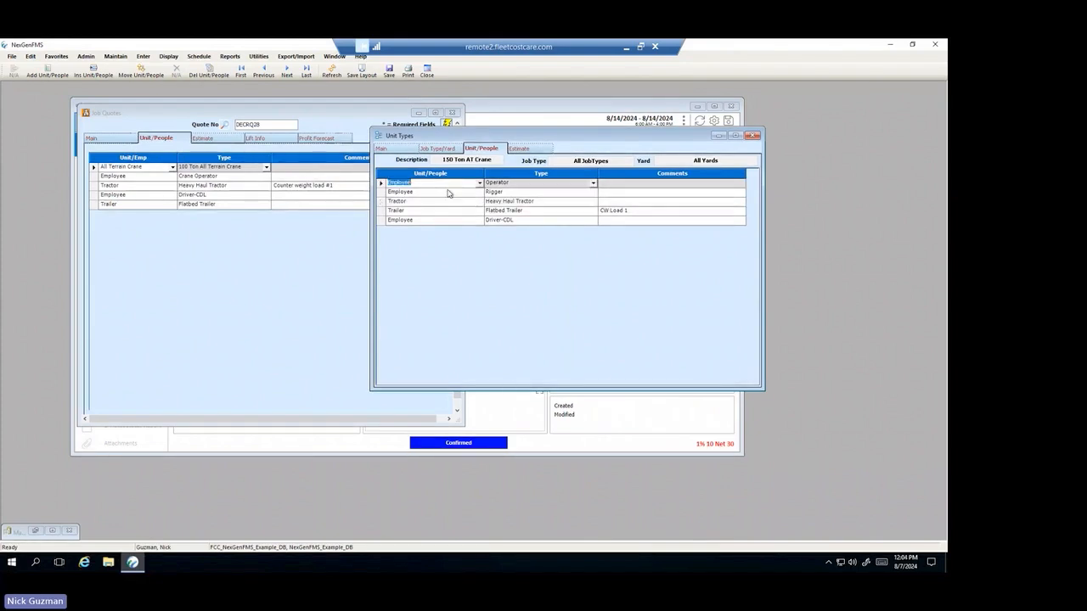
left_click(444, 194)
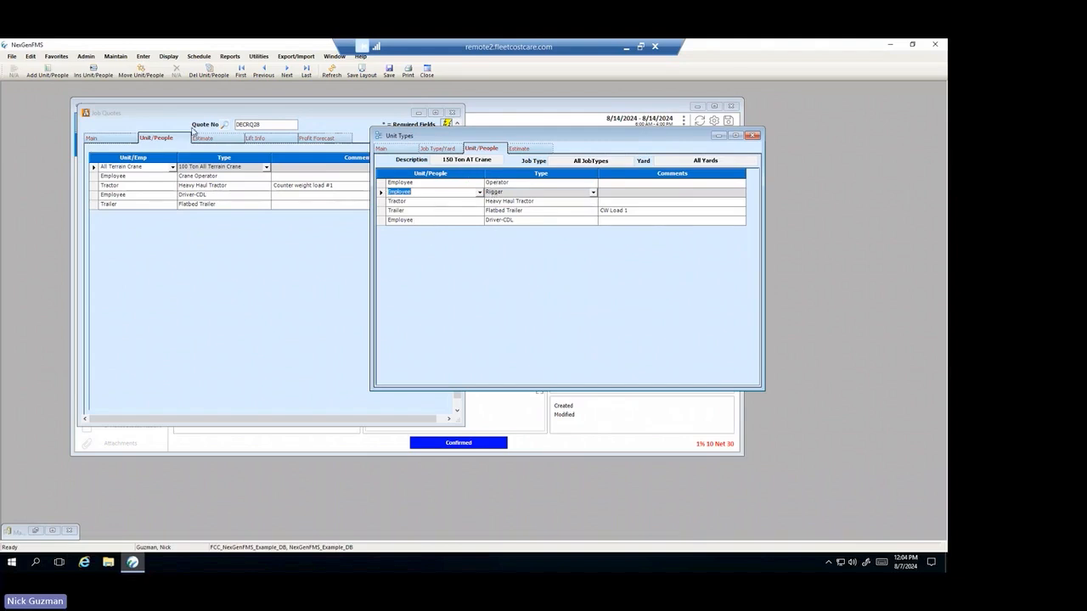
Compare the 150 Ton AT Crane's default employee and tractor lines with the quote, and view its estimate defaults.
left_click(422, 184)
left_click(423, 194)
left_click(442, 220)
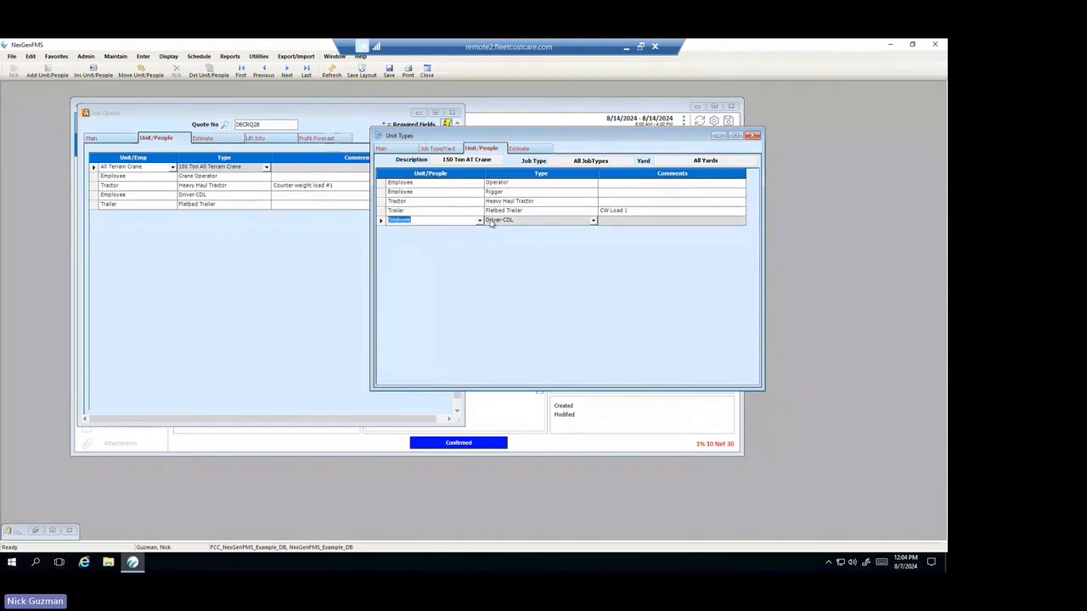
left_click(451, 201)
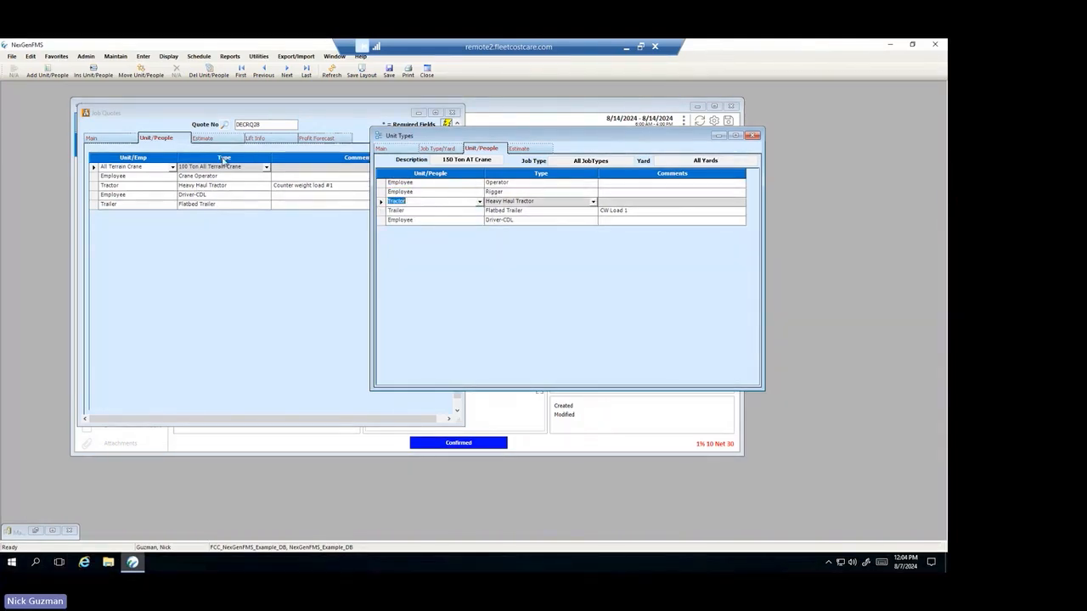
left_click(427, 193)
left_click(424, 183)
left_click(422, 193)
left_click(423, 203)
left_click(540, 153)
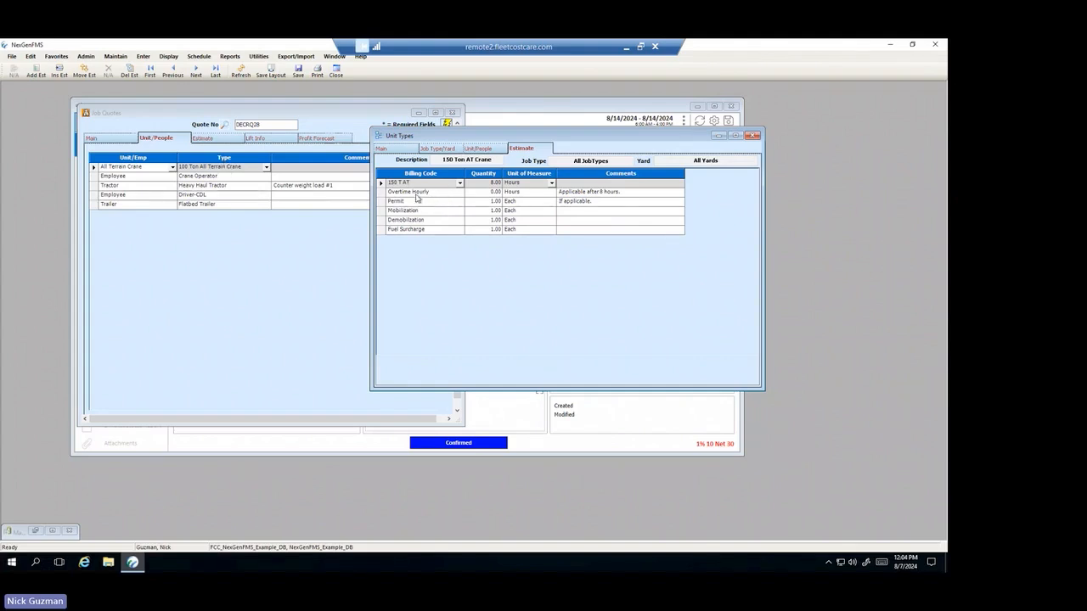
Reselect the 150 Ton AT Crane in the unit types list and show its job type/yard setup.
left_click(399, 149)
left_click(414, 208)
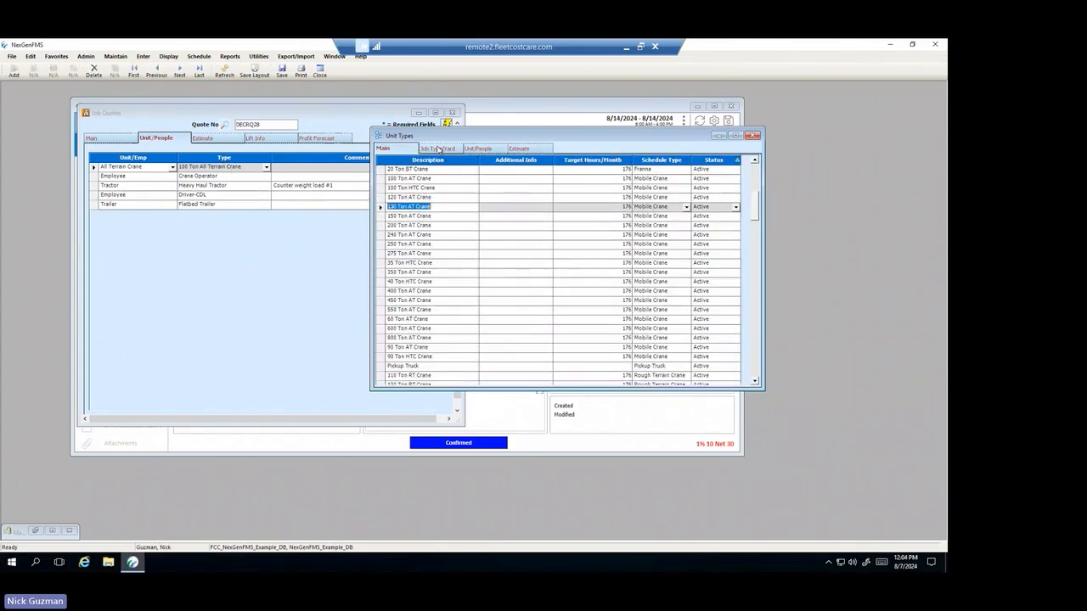
left_click(440, 148)
left_click(409, 149)
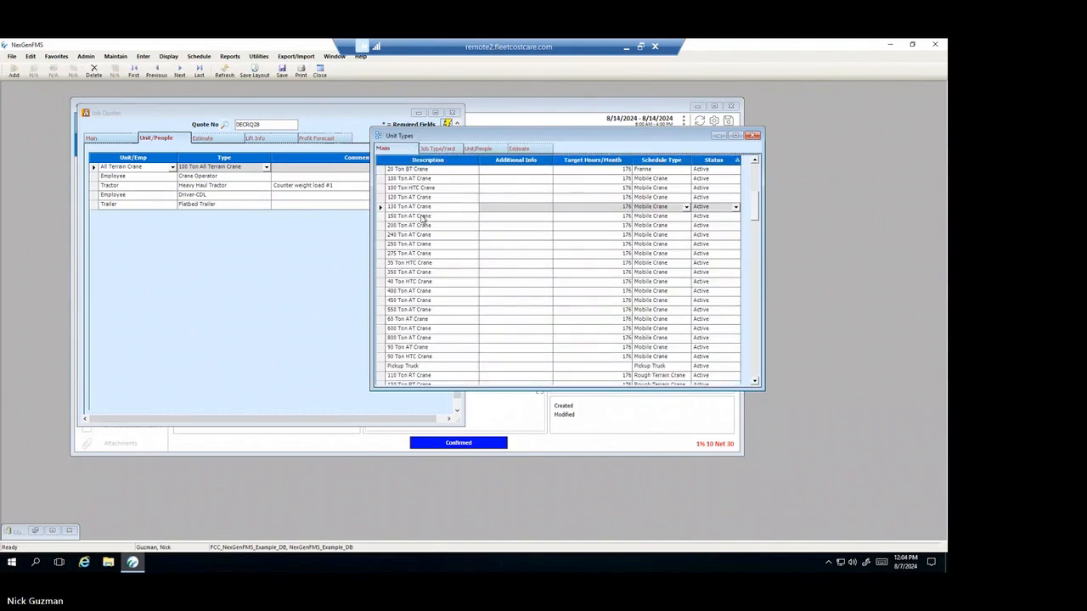
left_click(423, 218)
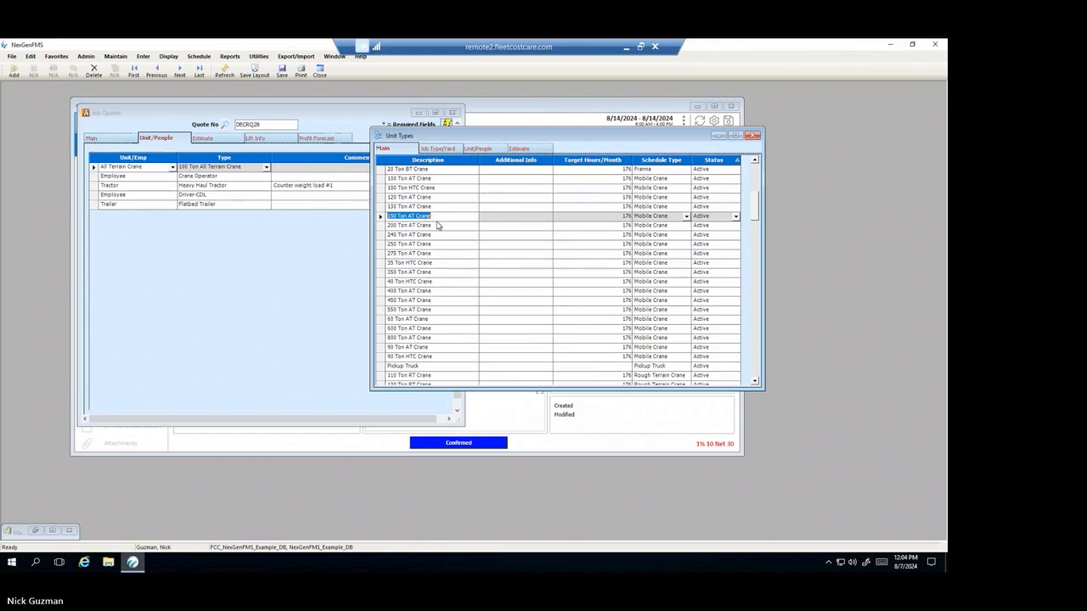
left_click(442, 149)
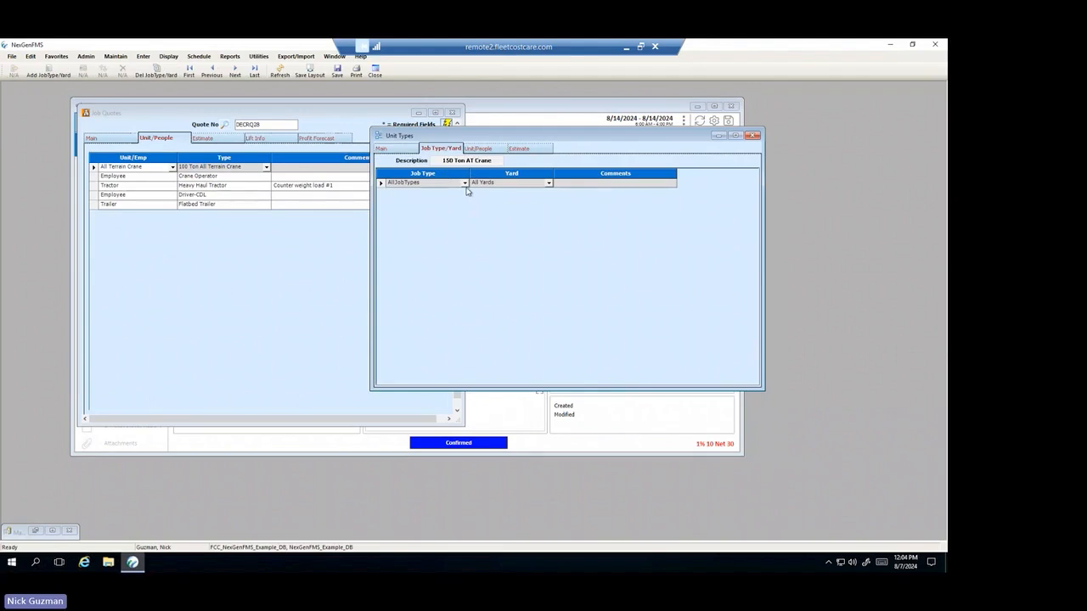
Review the available job type and yard options for the 150 Ton AT Crane, keeping All JobTypes and All Yards.
left_click(411, 151)
left_click(440, 149)
left_click(465, 183)
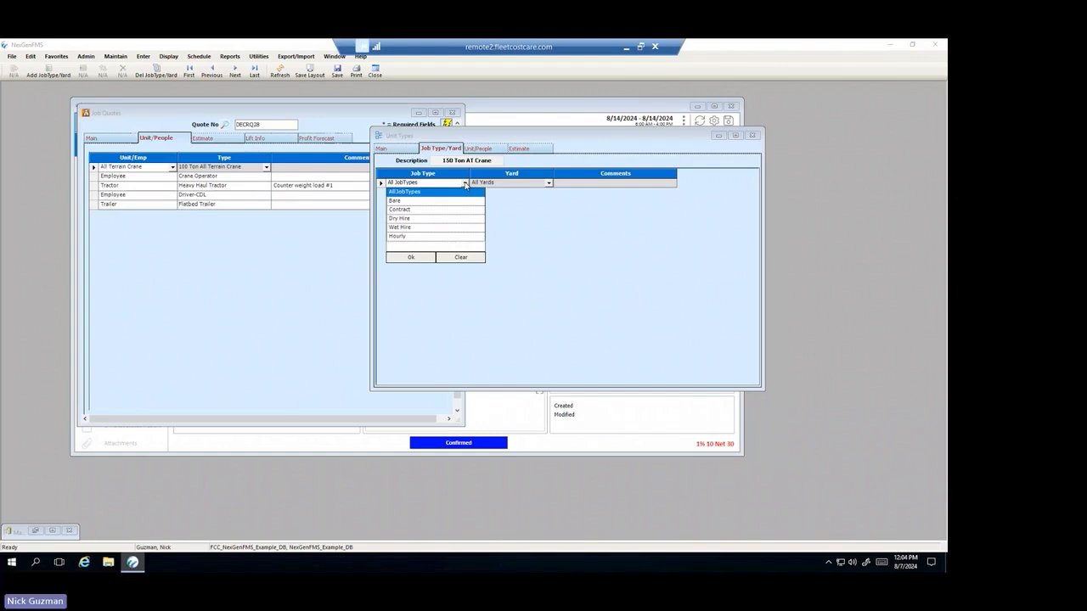
left_click(425, 259)
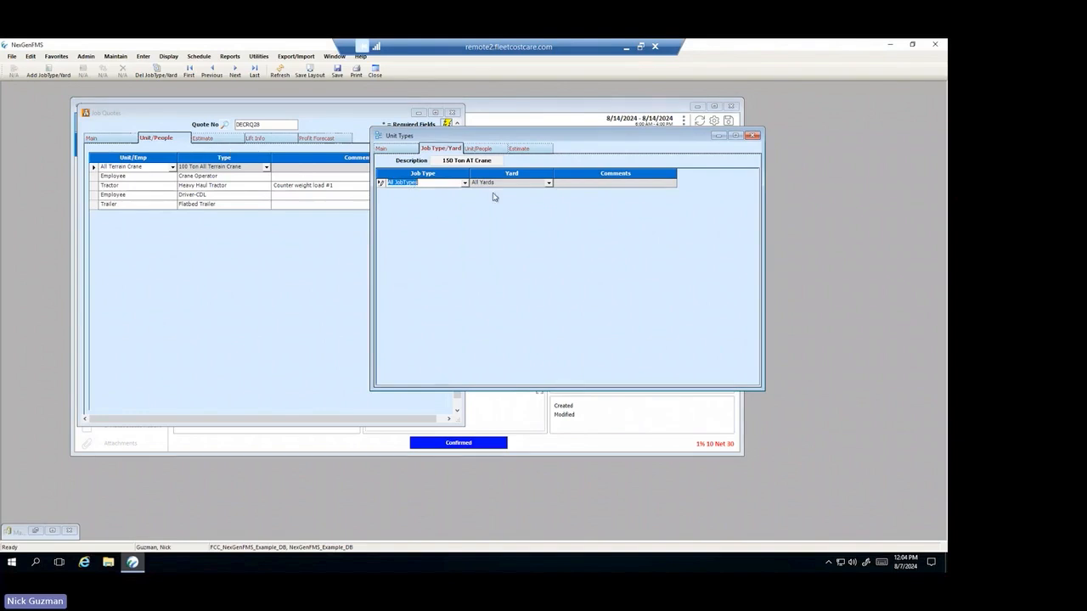
left_click(548, 184)
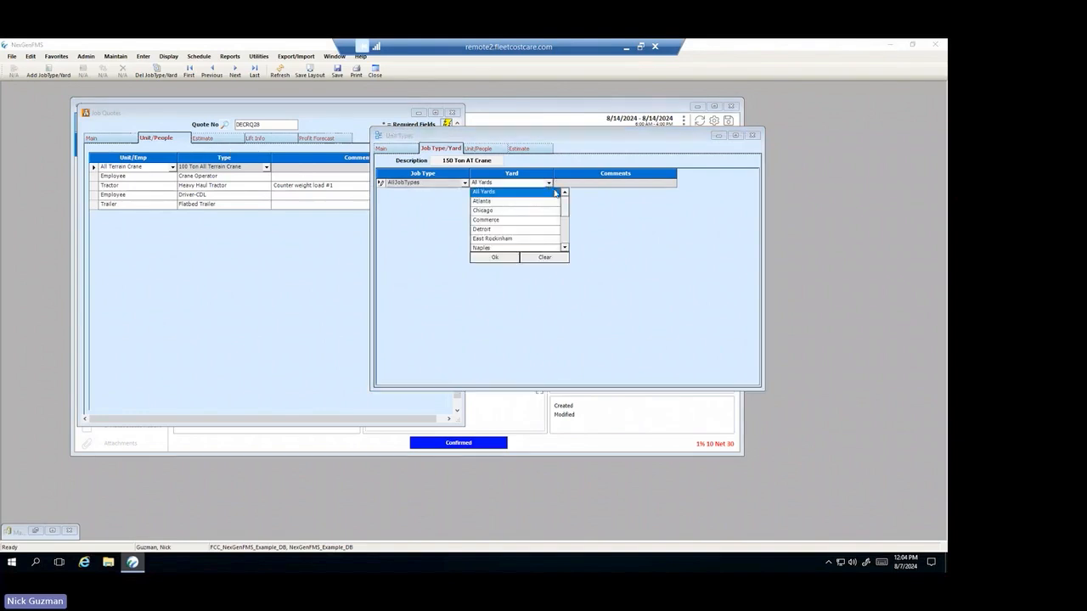
mouse_move(566, 211)
left_mouse_down()
mouse_move(571, 242)
mouse_move(571, 202)
left_mouse_up()
left_click(453, 199)
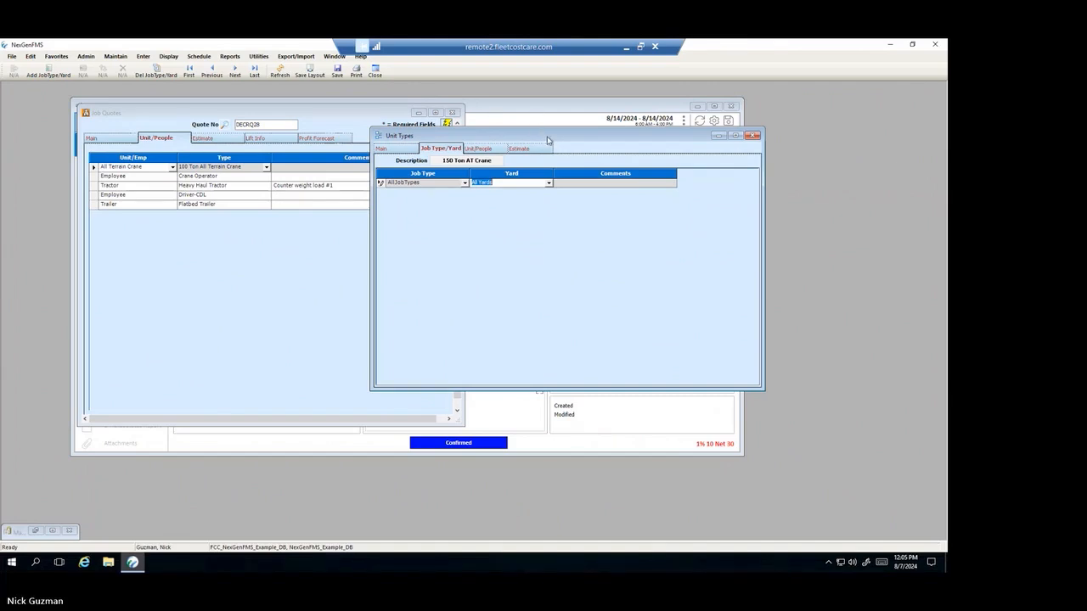
Close the Unit Types list and return to the quote's main details.
left_click_drag(547, 136, 361, 112)
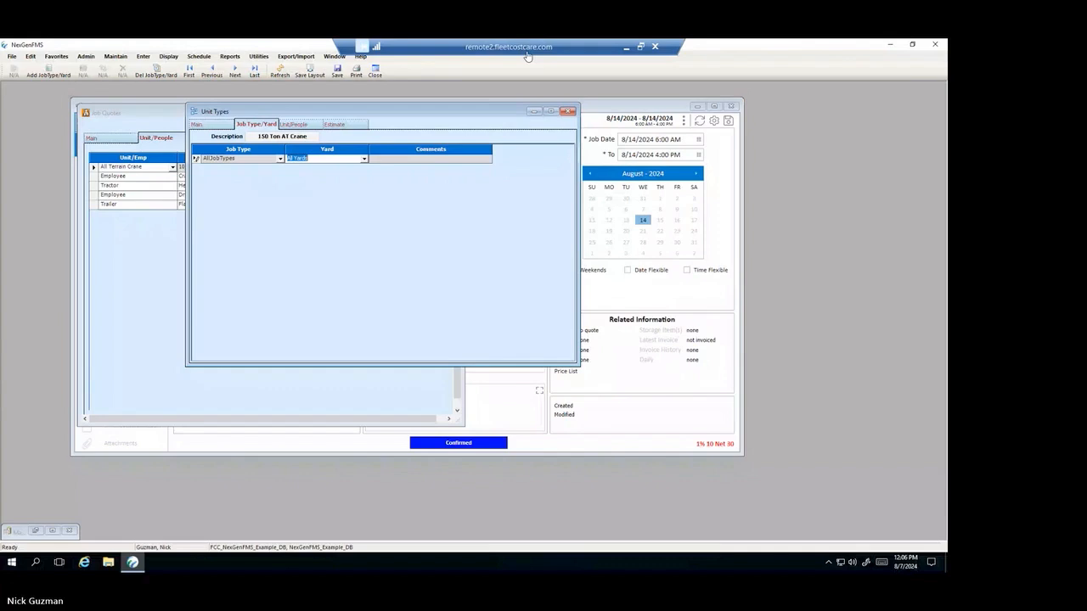
left_click(568, 111)
left_click(479, 337)
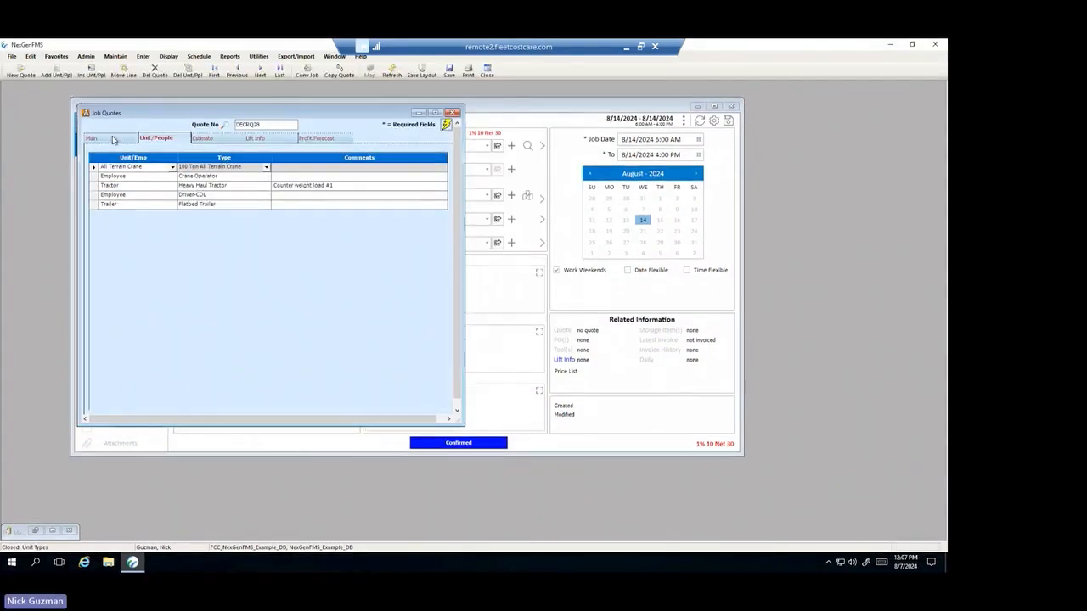
left_click(115, 139)
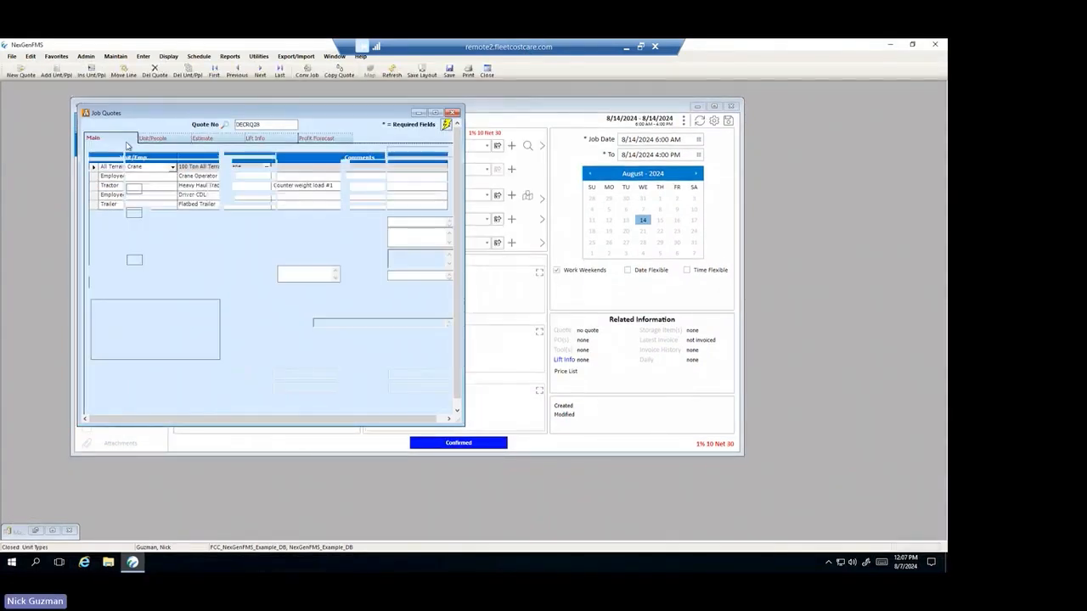
Close the converted job for AAA Construction without saving it and bring the job quote back into view.
left_click(730, 106)
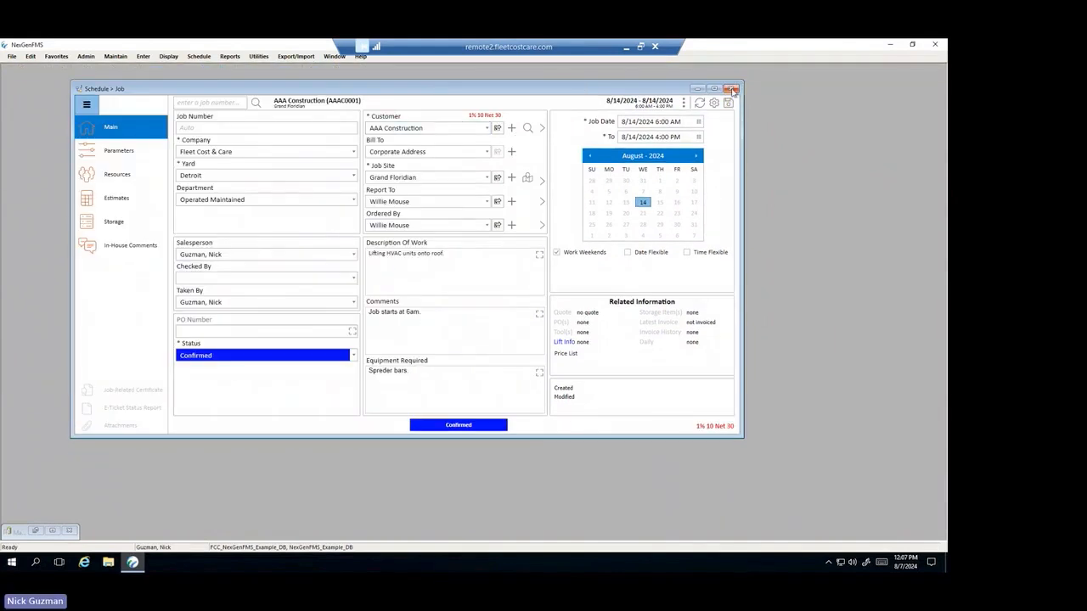
left_click(731, 89)
left_click(477, 340)
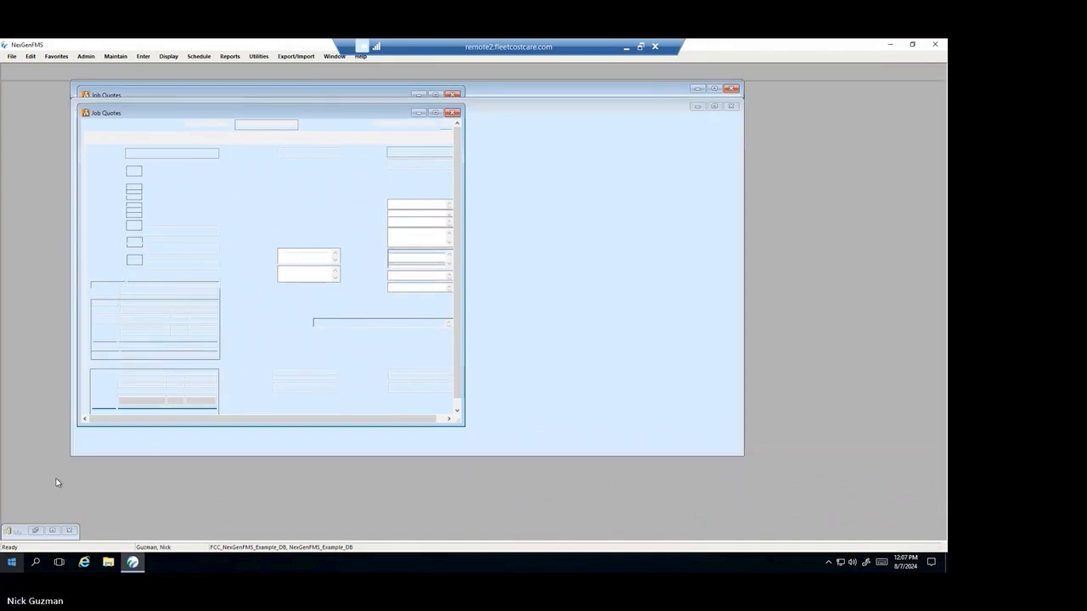
left_click_drag(255, 115, 304, 115)
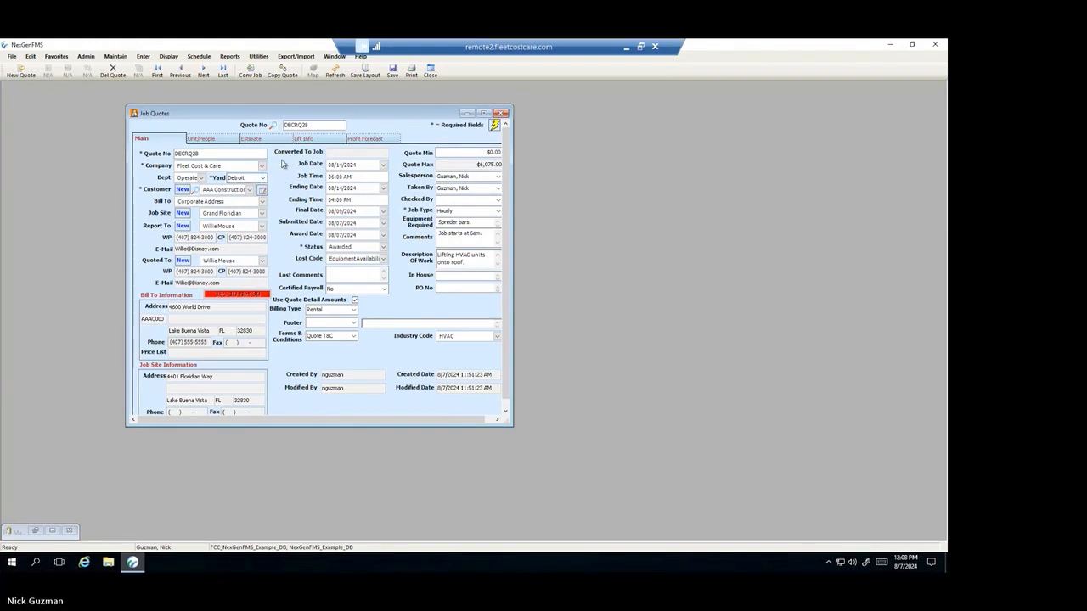
Look up all quotes by job date from 10/01/2023 to 08/09/2024, checking the available view and date filters.
left_click(272, 126)
left_click(164, 90)
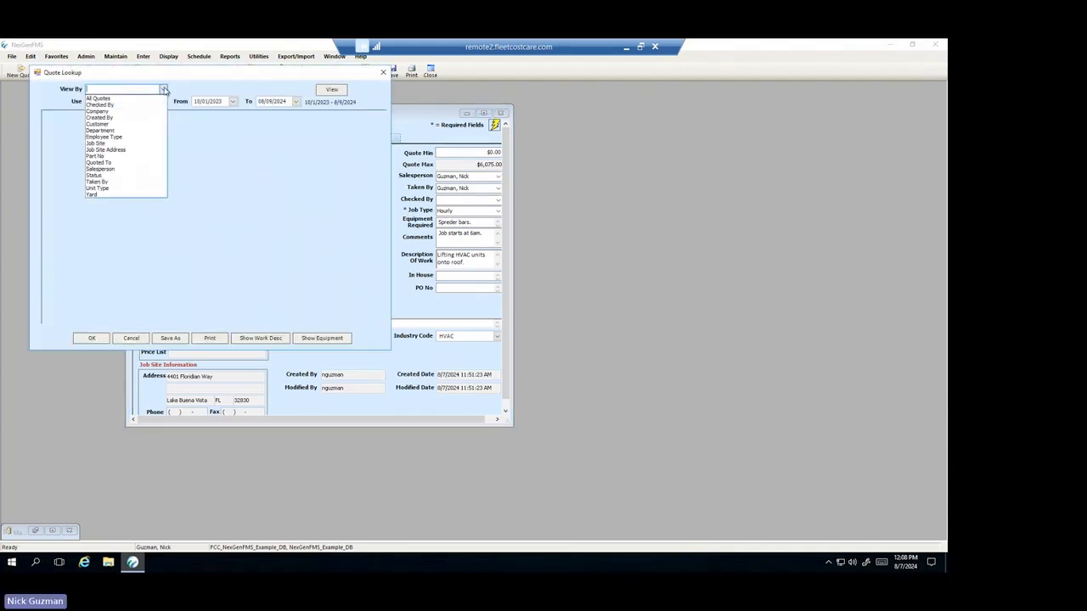
left_click_drag(181, 77, 309, 126)
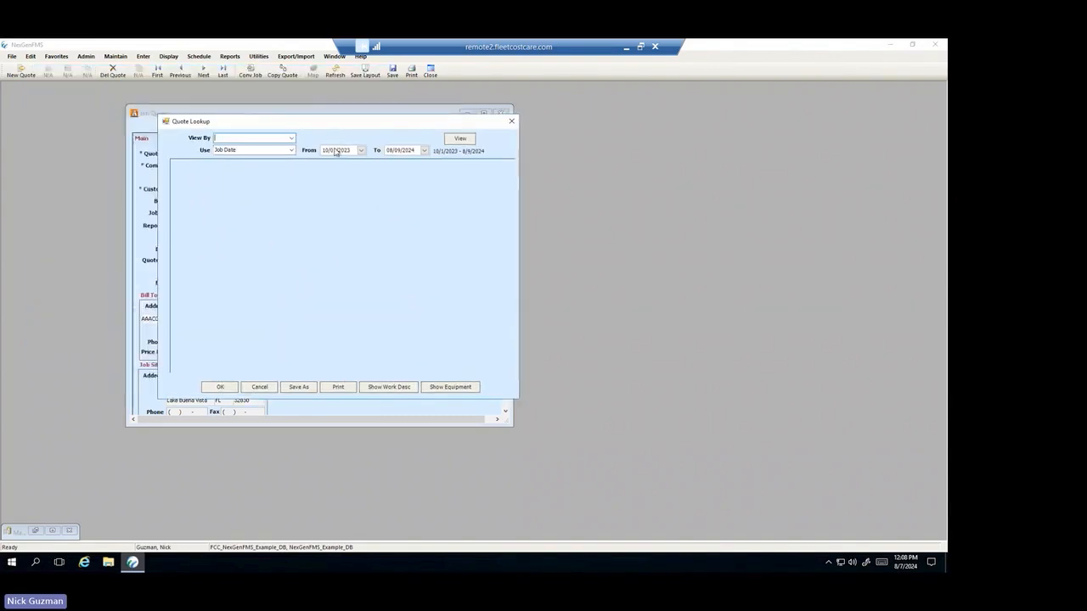
left_click(292, 138)
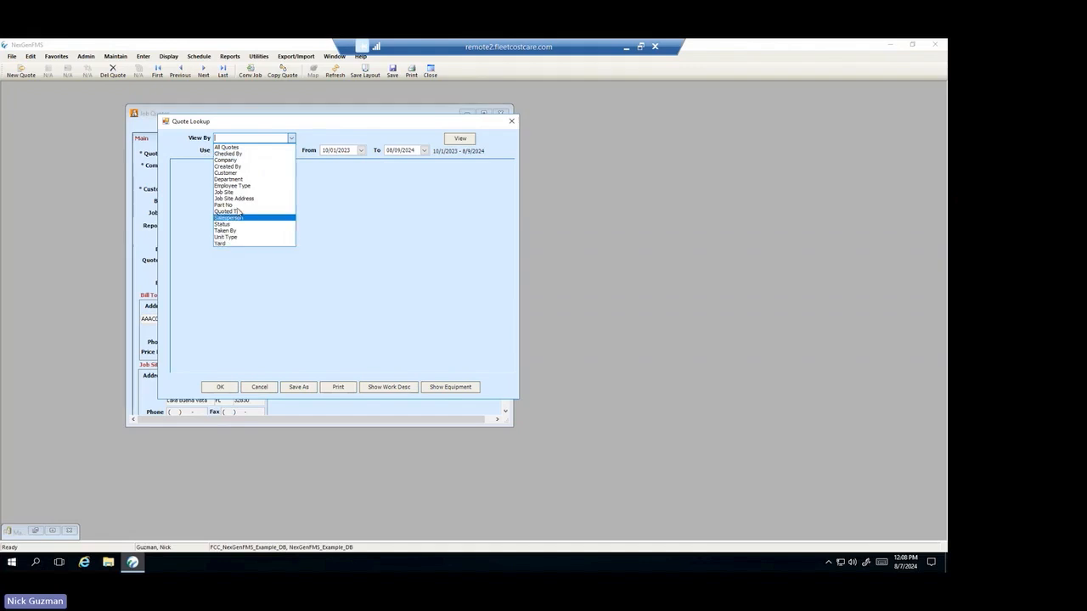
left_click(271, 149)
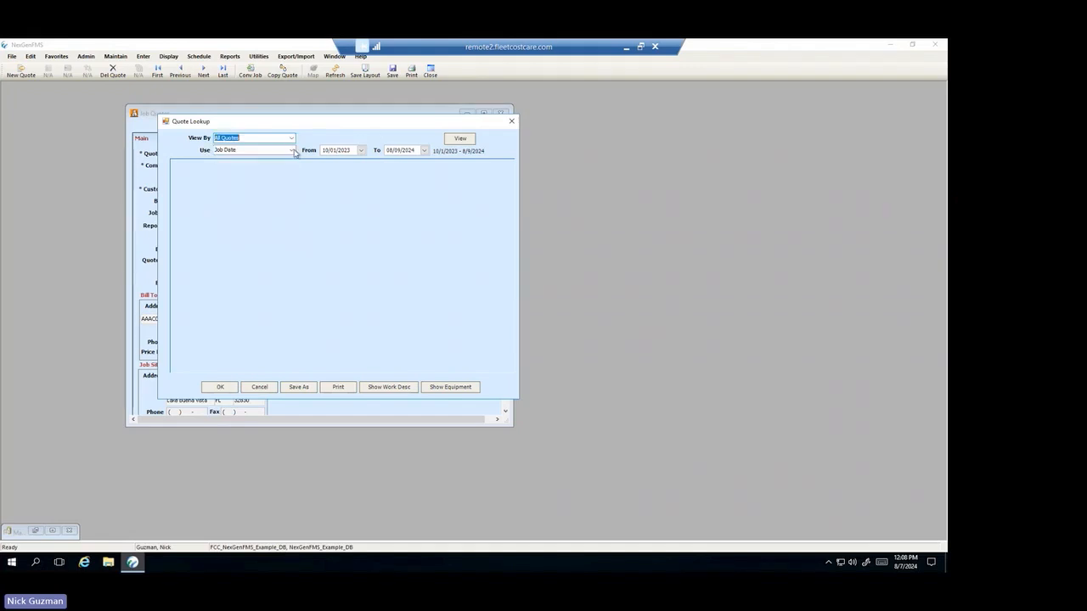
left_click(291, 151)
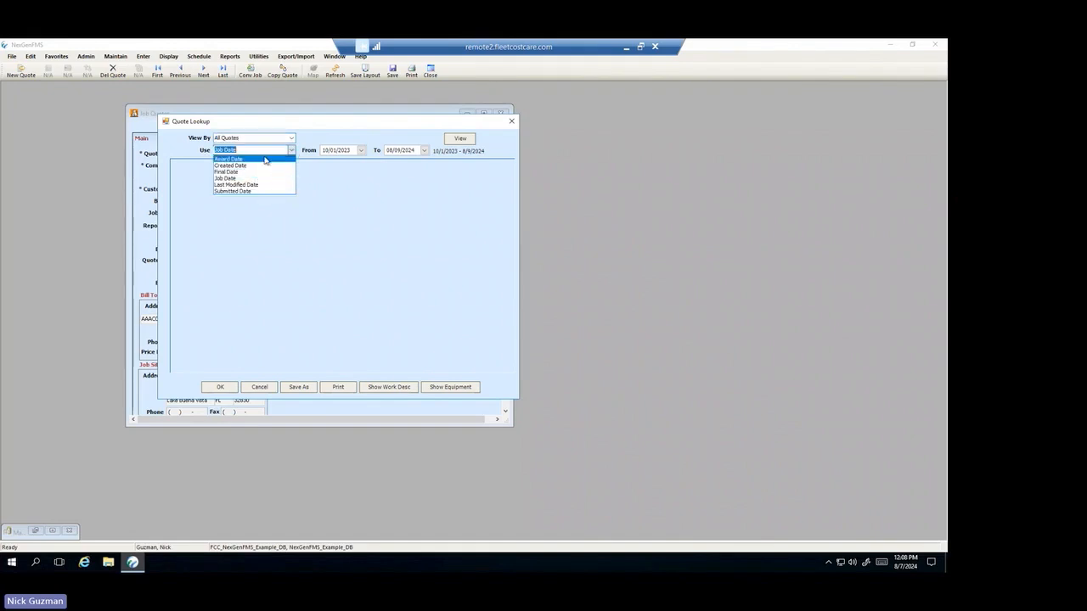
left_click(451, 142)
left_click(460, 140)
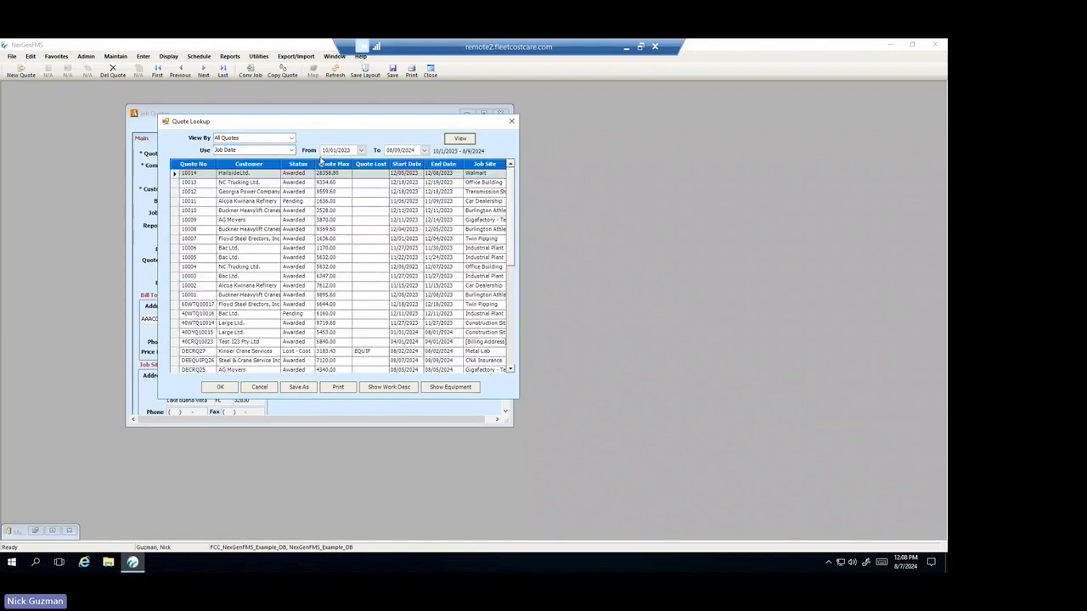
Close the quote lookup and open a blank Customers record beside the quote.
left_click(512, 124)
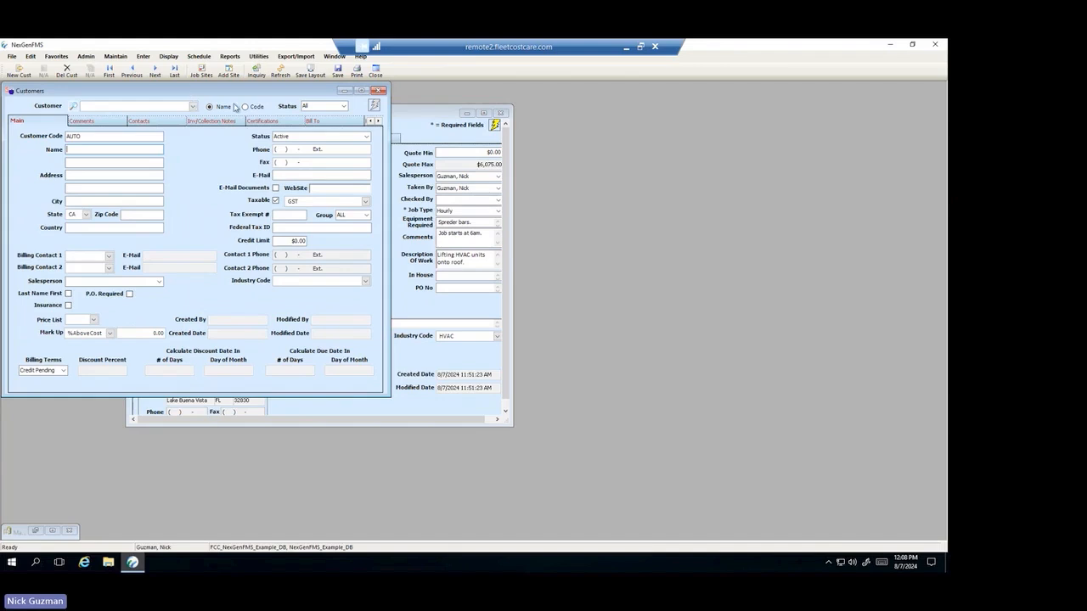
left_click_drag(204, 90, 468, 125)
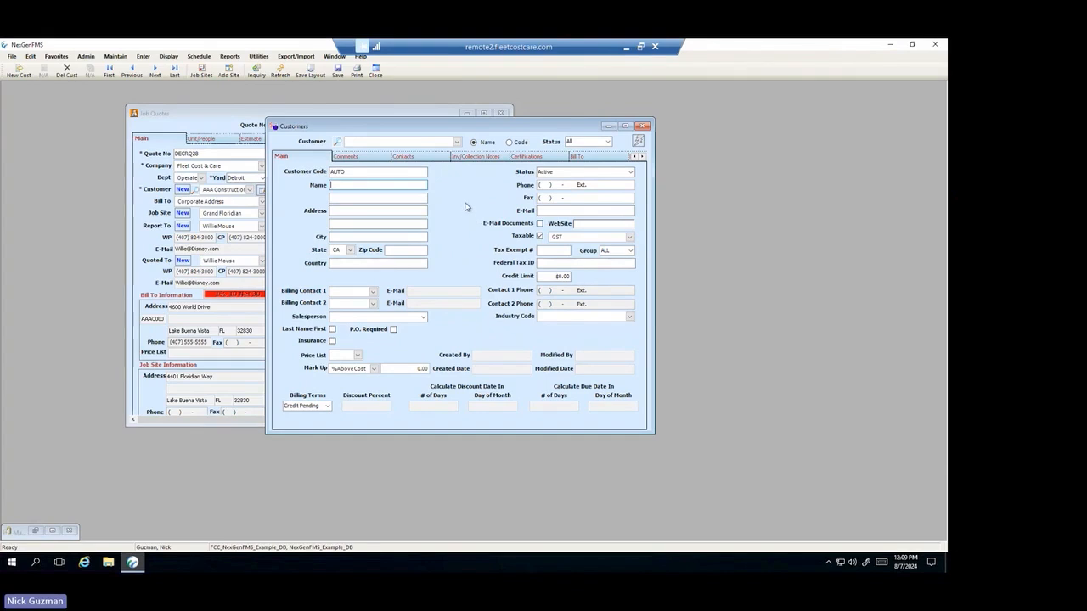
left_click_drag(478, 129, 527, 120)
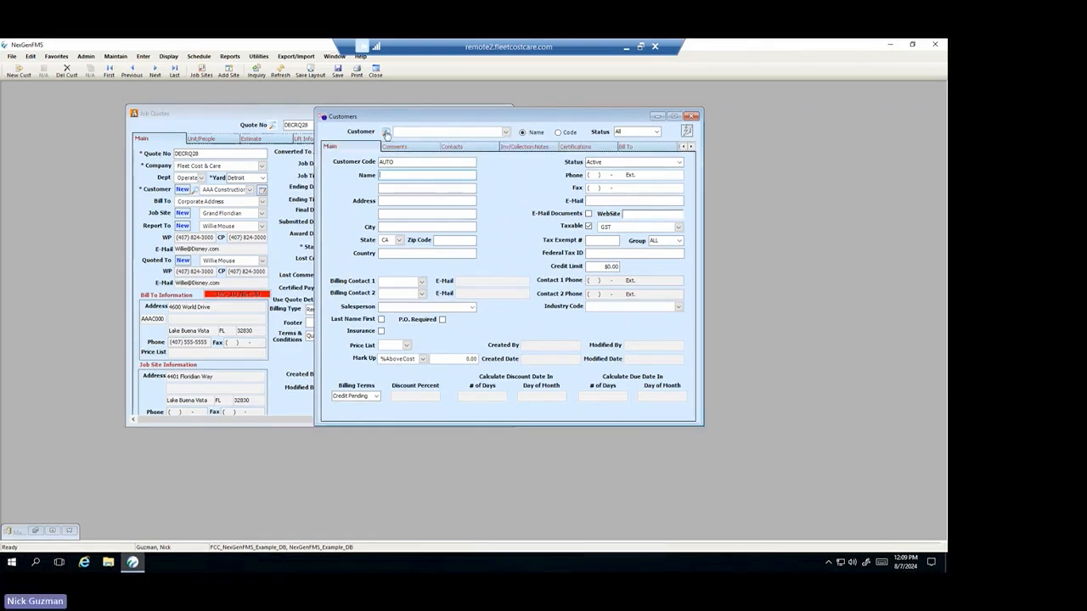
Open the customer lookup from the blank customer record and review the fields available for searching.
left_click(385, 134)
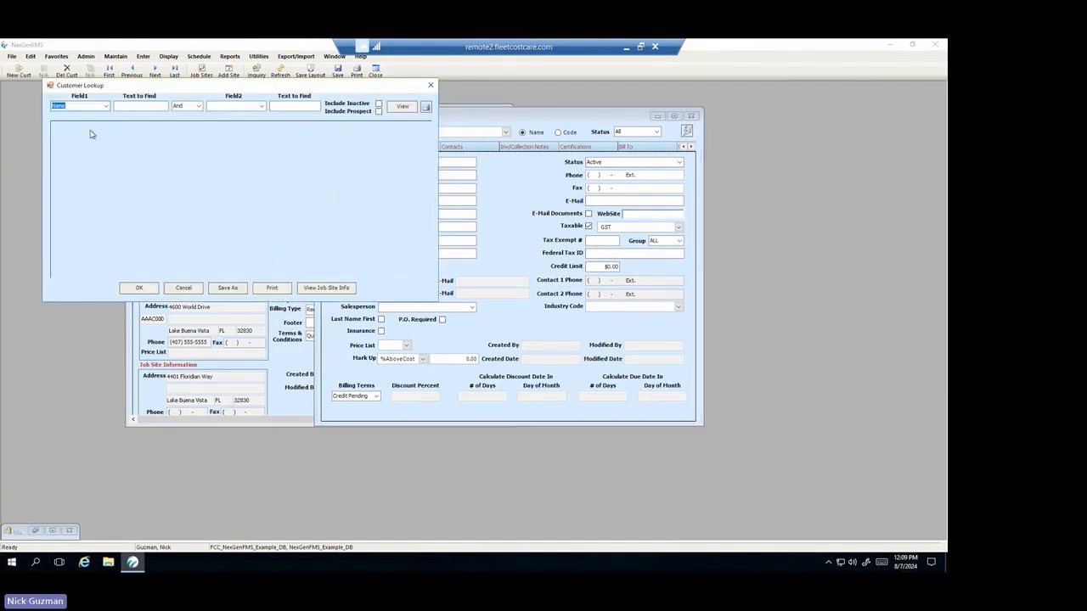
left_click(129, 106)
left_click_drag(204, 85, 242, 96)
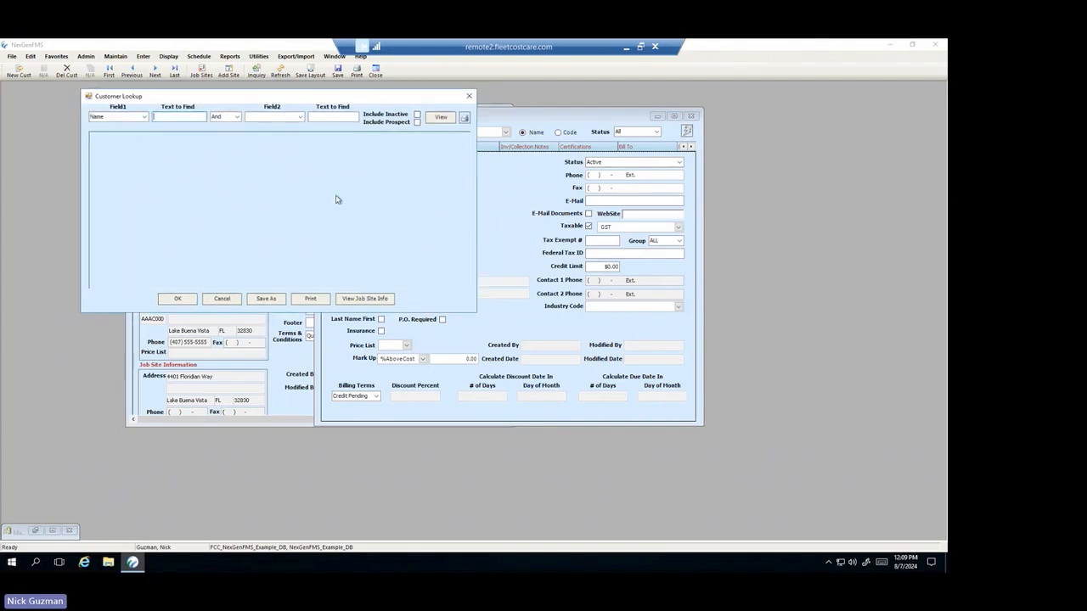
left_click(145, 119)
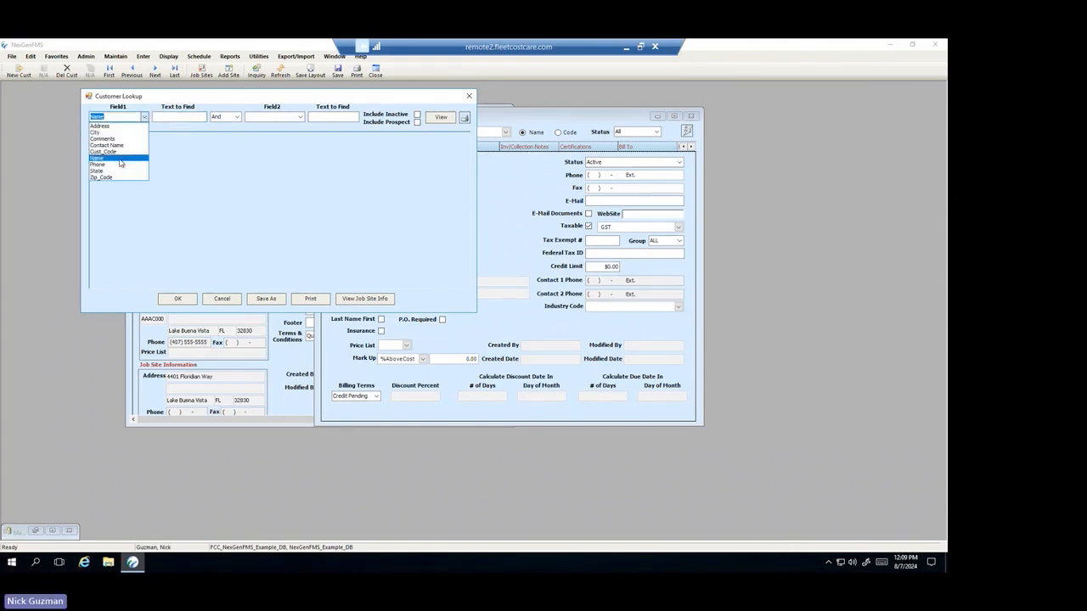
left_click(157, 135)
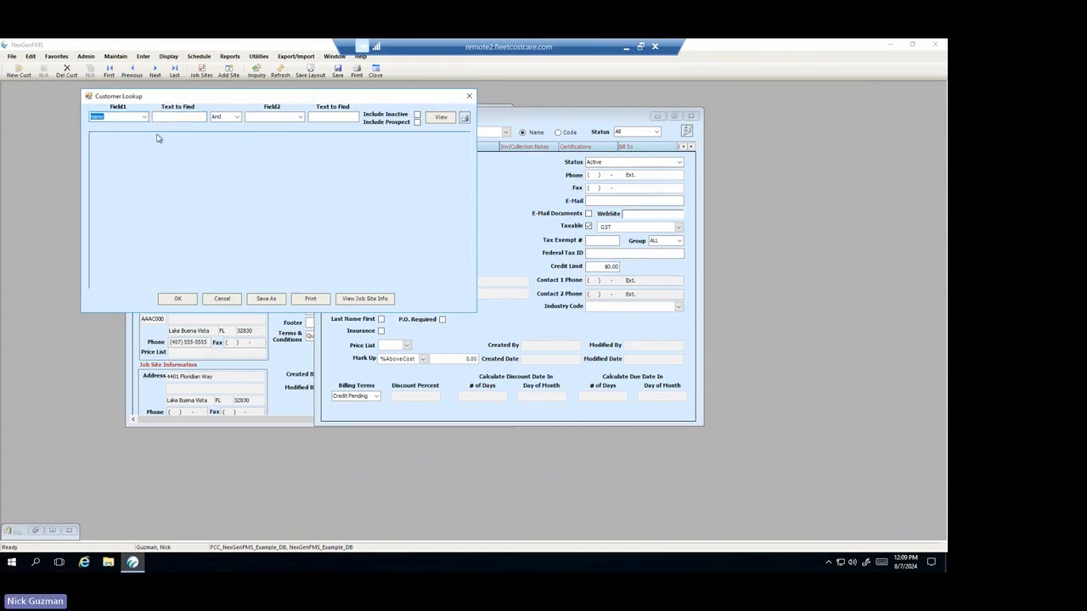
Include prospects in the customer lookup and close it without running a search.
left_click(199, 118)
left_click(417, 123)
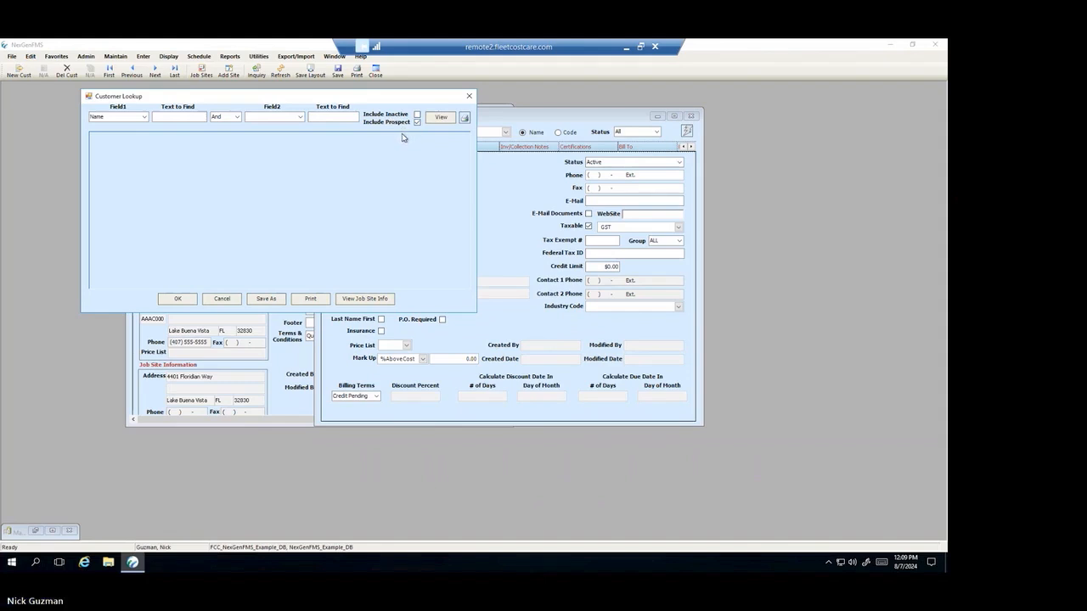
left_click_drag(381, 102, 359, 172)
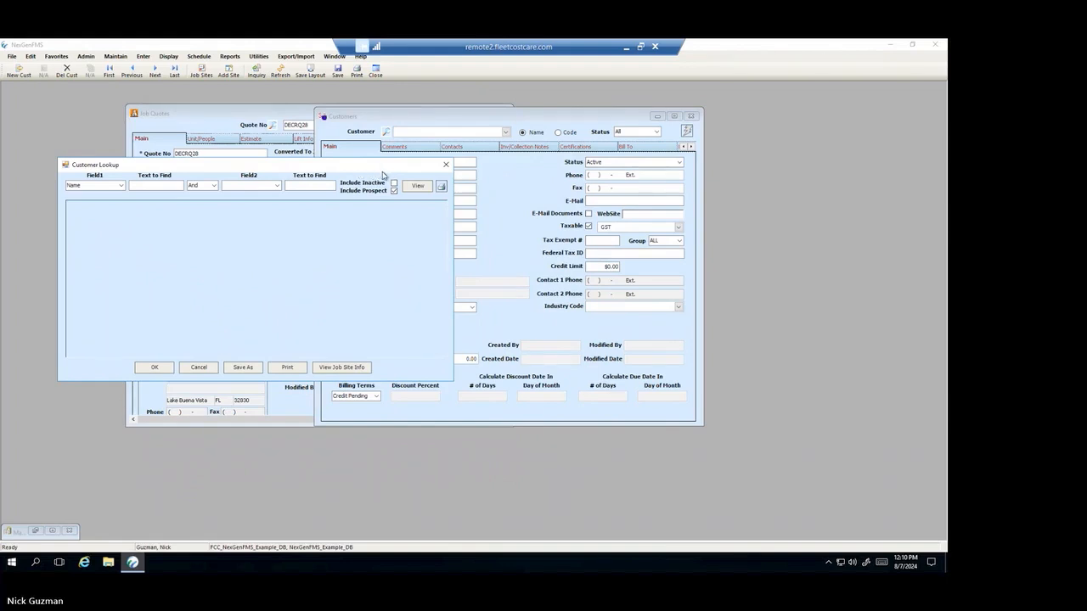
left_click(446, 165)
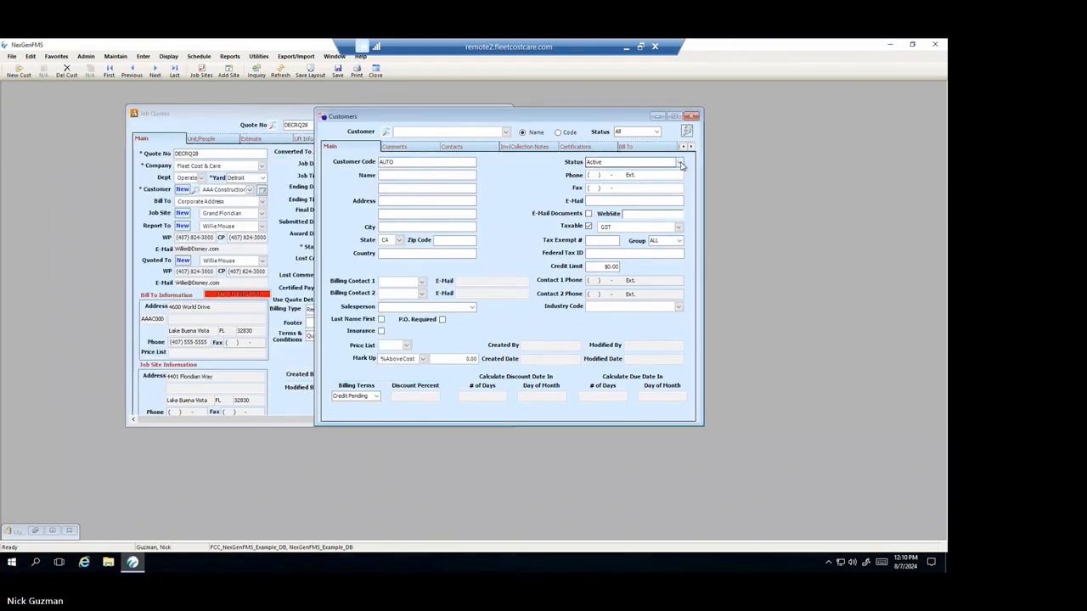
Review the status choices on the blank customer record and check the customer lookup's include filters again.
left_click(680, 163)
left_click(680, 163)
left_click(680, 162)
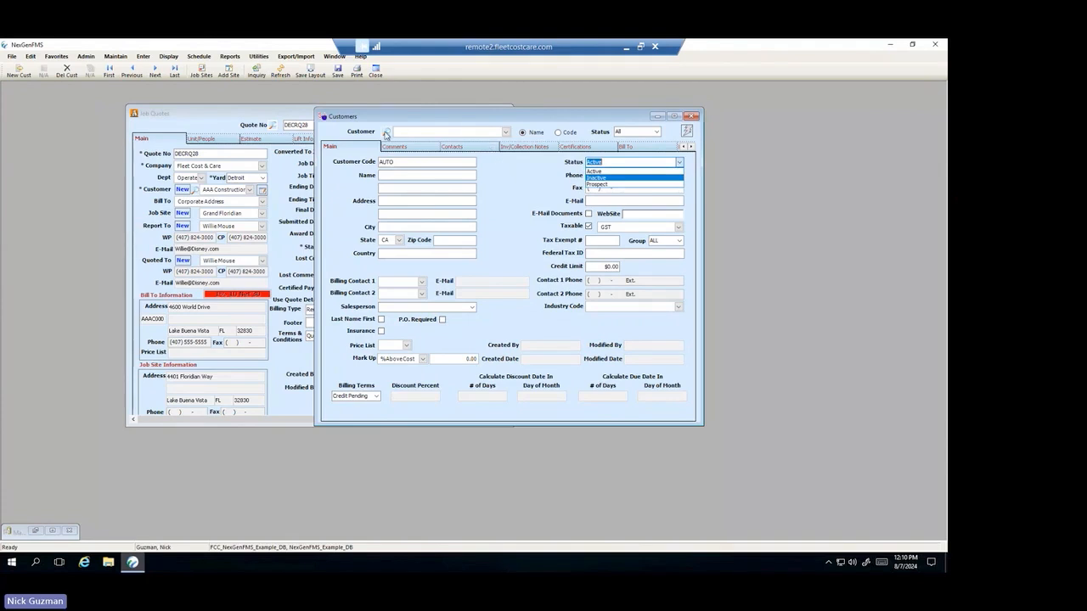
left_click(536, 180)
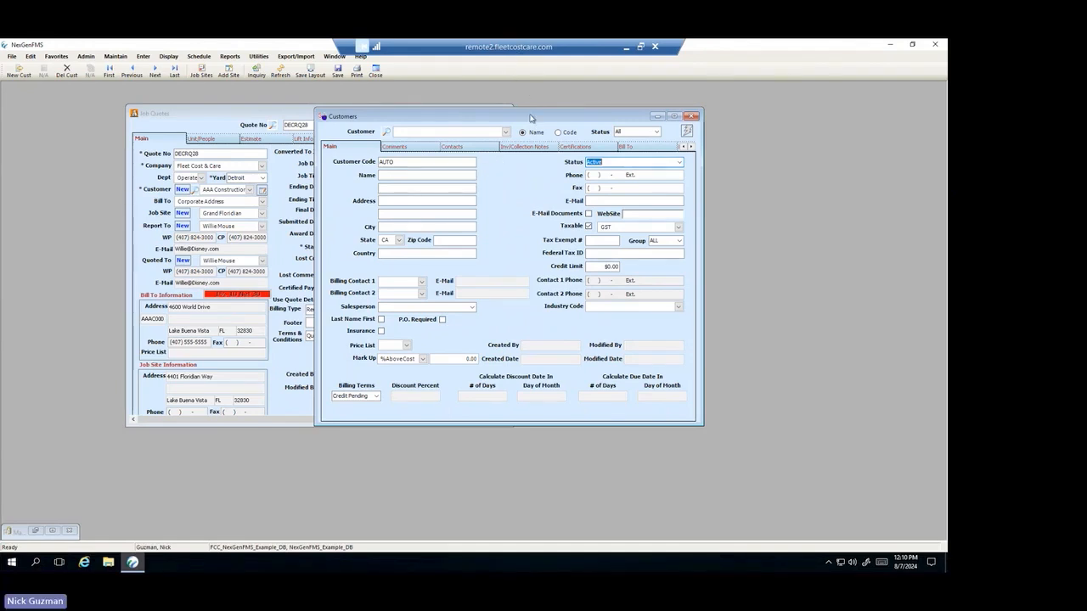
left_click_drag(532, 121, 534, 120)
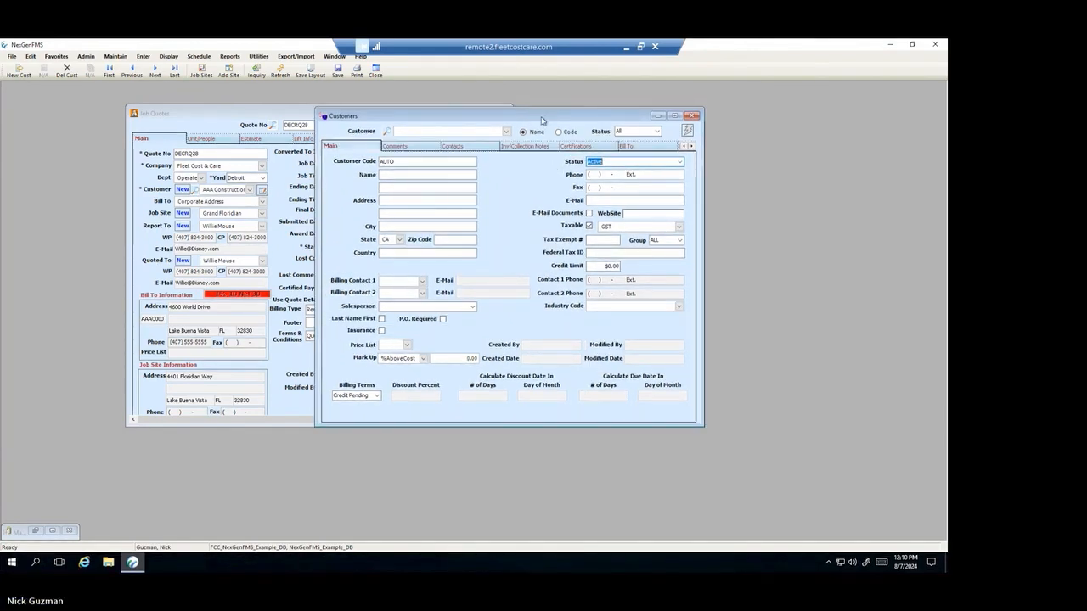
left_click_drag(538, 120, 545, 118)
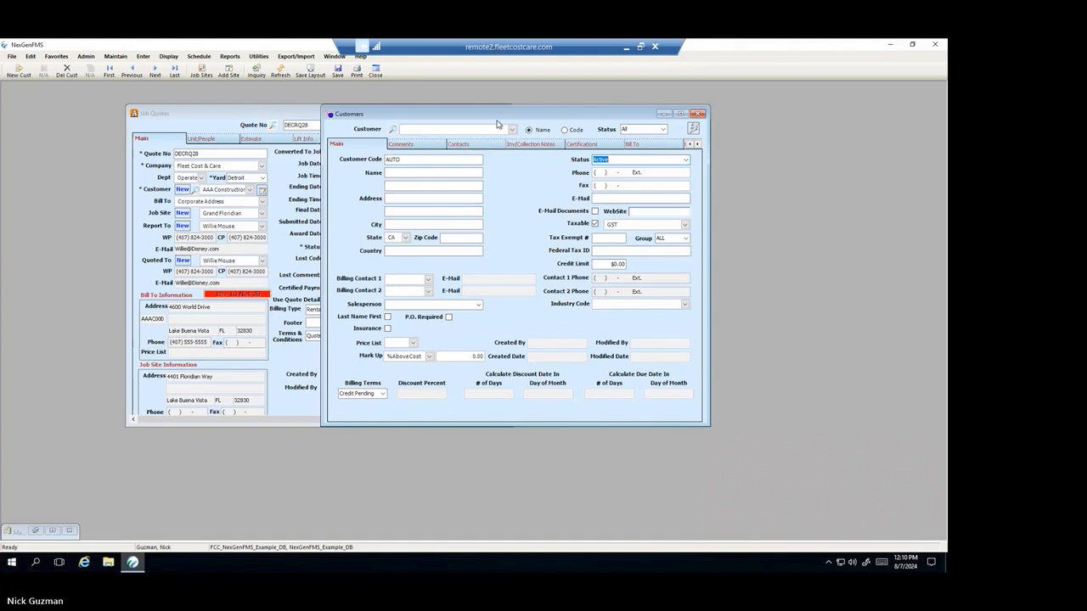
left_click(392, 129)
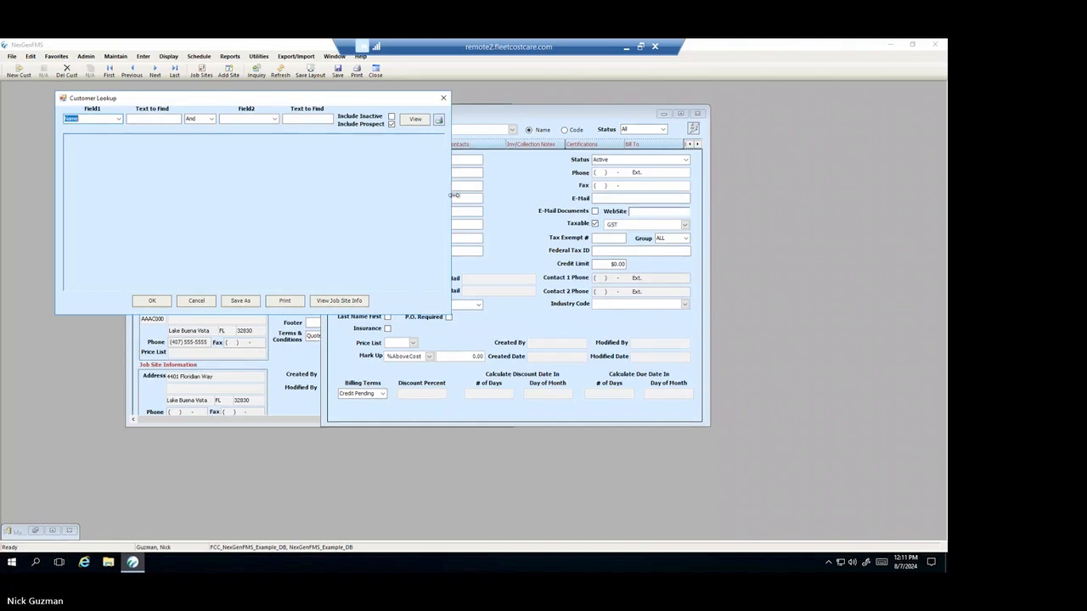
left_click(443, 99)
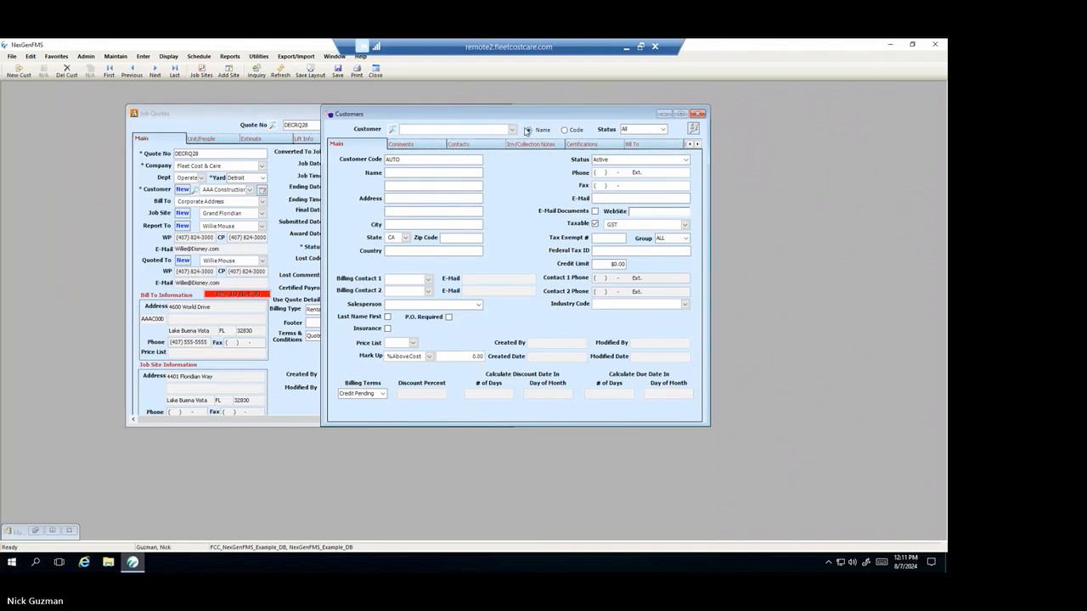
Set the customer status of AG Movers to Prospect, save the record and return to the job quote.
left_click(512, 130)
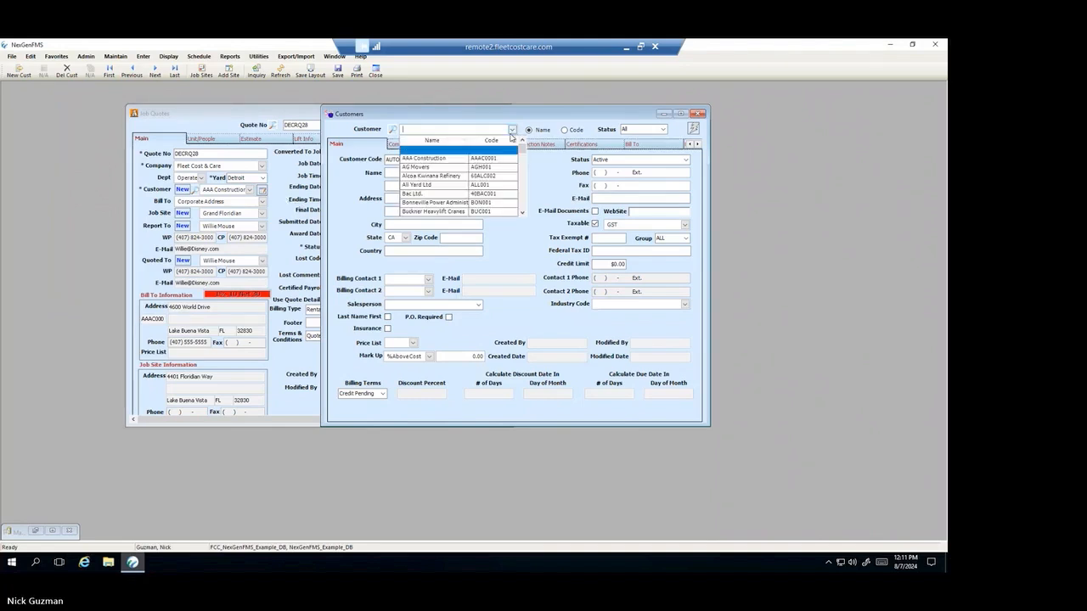
left_click(428, 168)
left_click(688, 162)
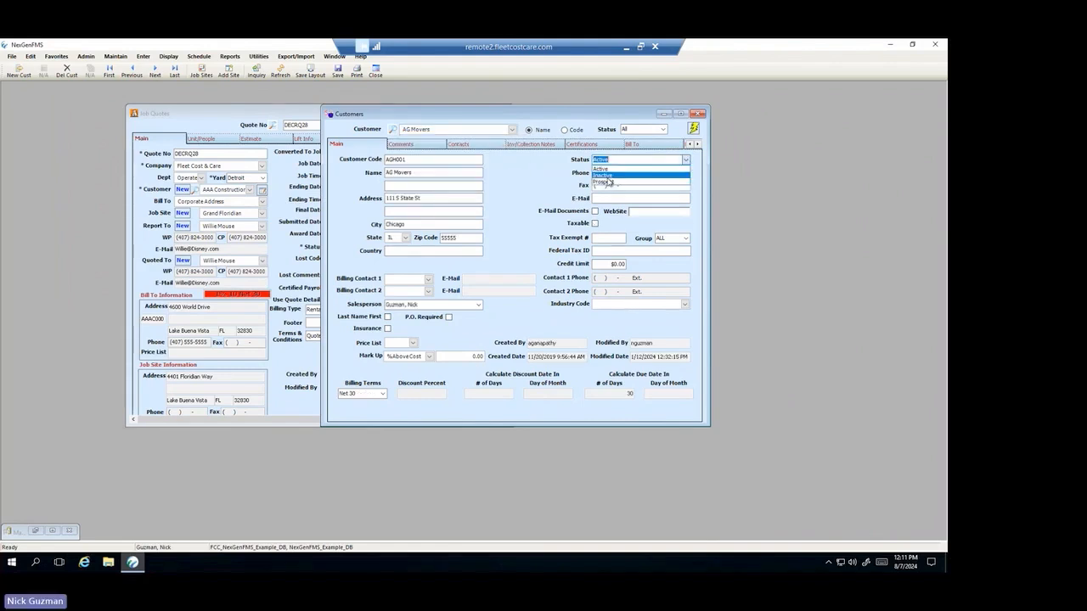
left_click(608, 180)
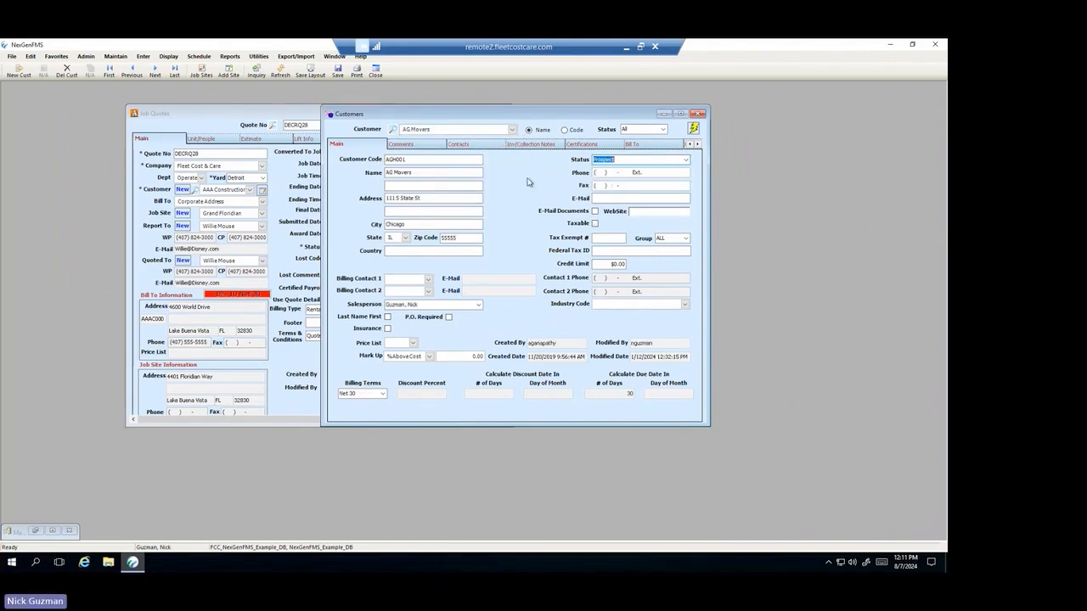
left_click(337, 72)
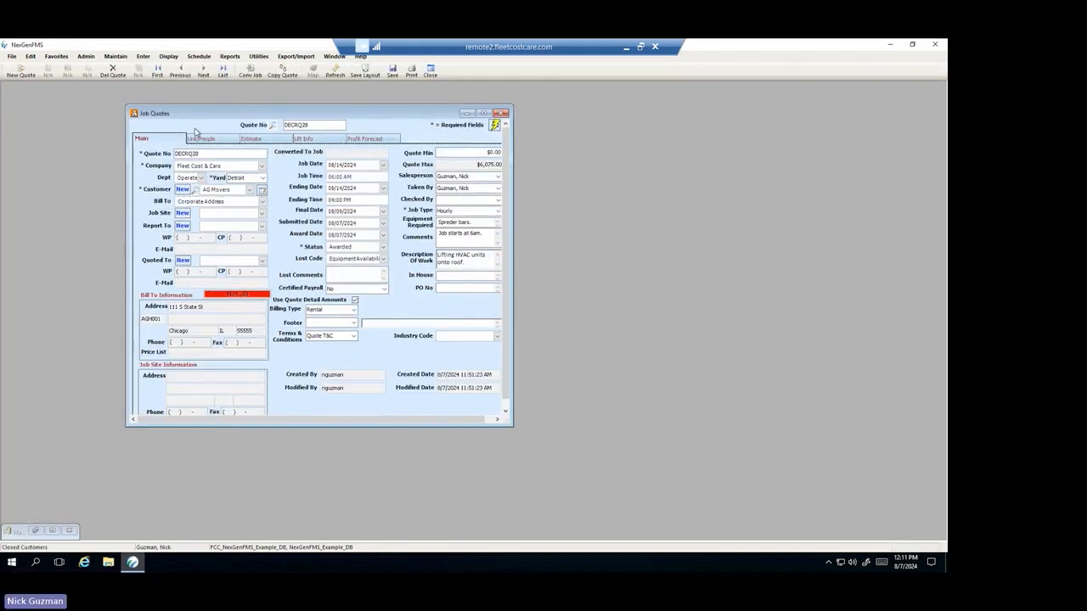
Start a new job quote without saving changes to the current one, and choose AG Movers as its customer.
left_click(21, 72)
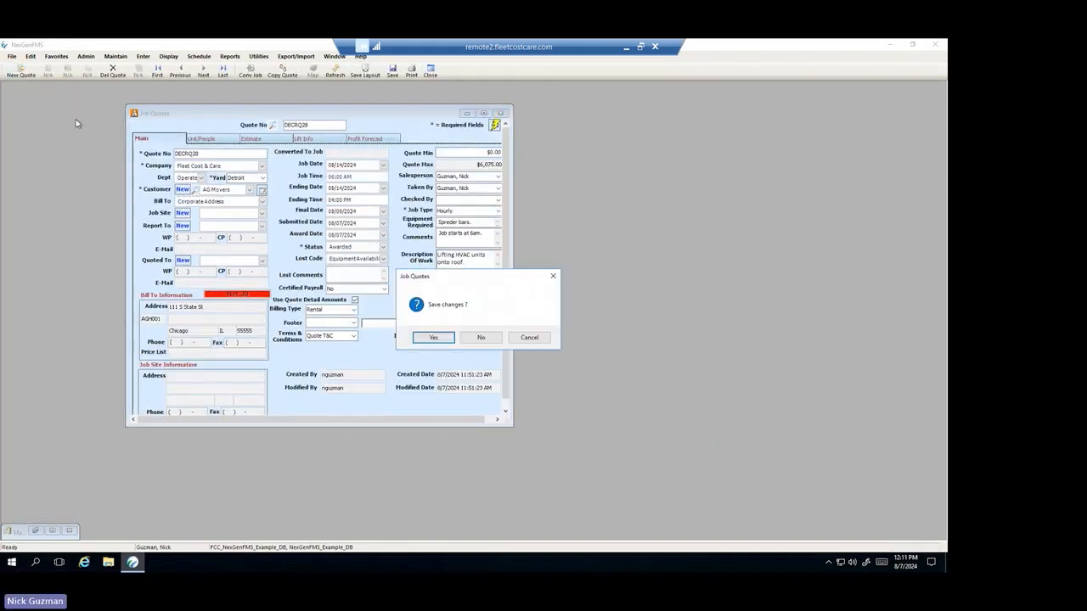
left_click(480, 338)
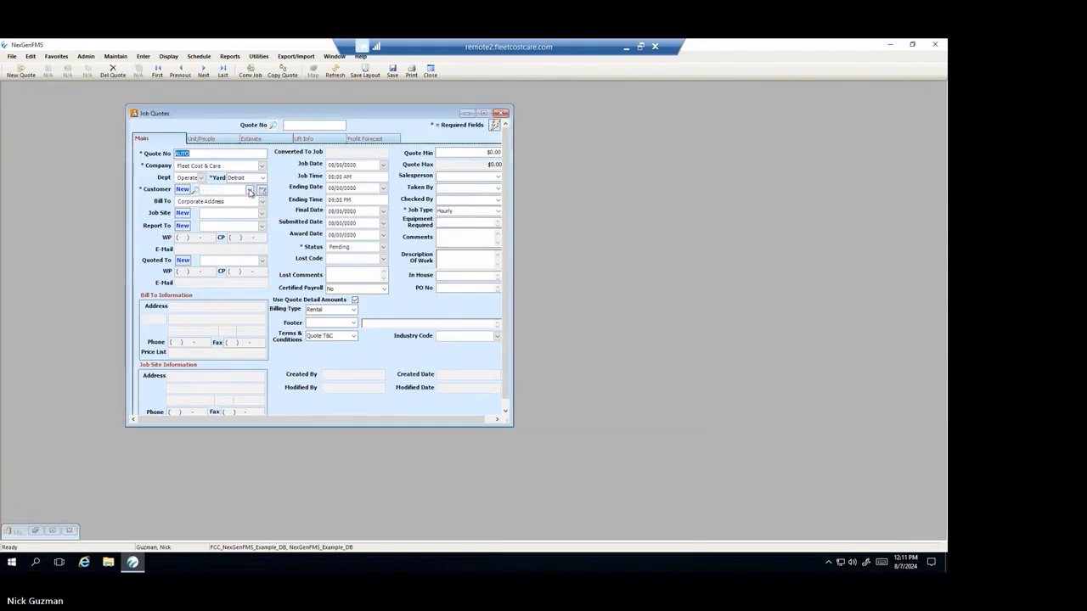
left_click(250, 190)
left_click(227, 211)
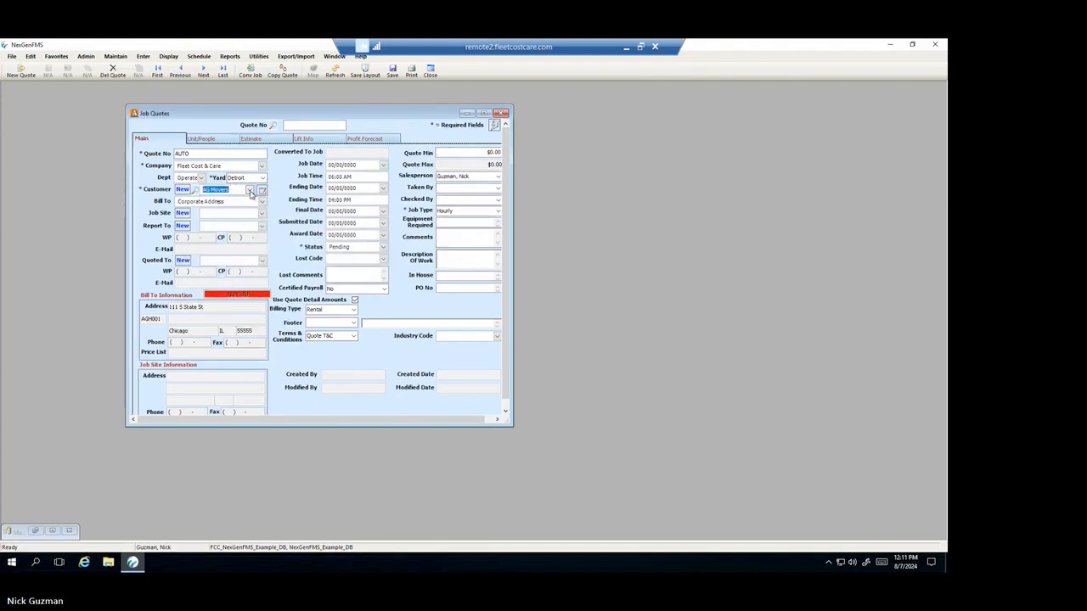
left_click(261, 201)
left_click(219, 192)
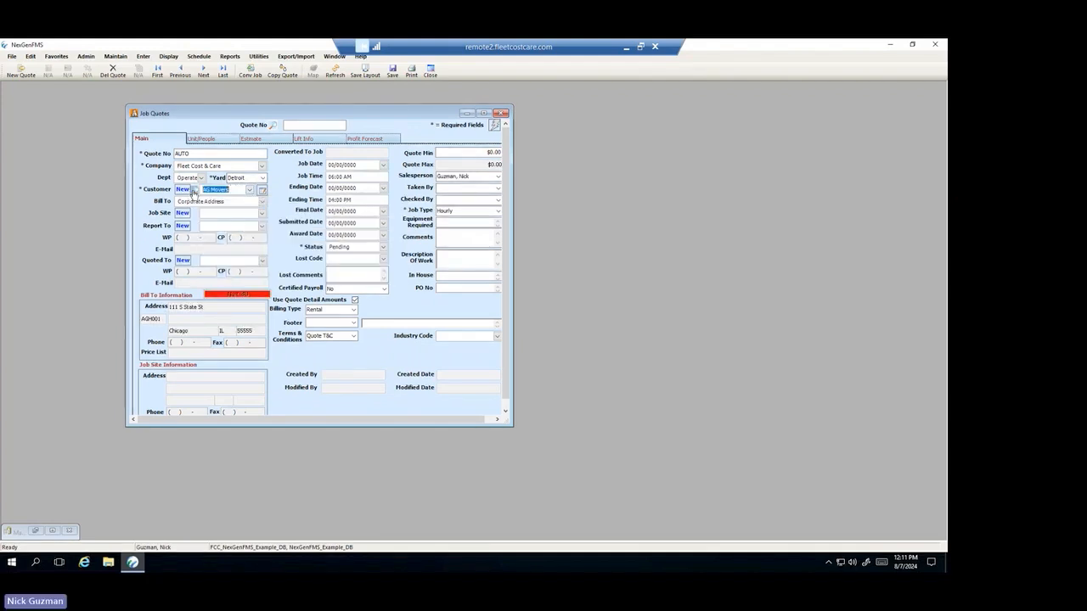
List all customers, including prospects, in the quote's customer lookup, and close the lookup.
left_click(194, 190)
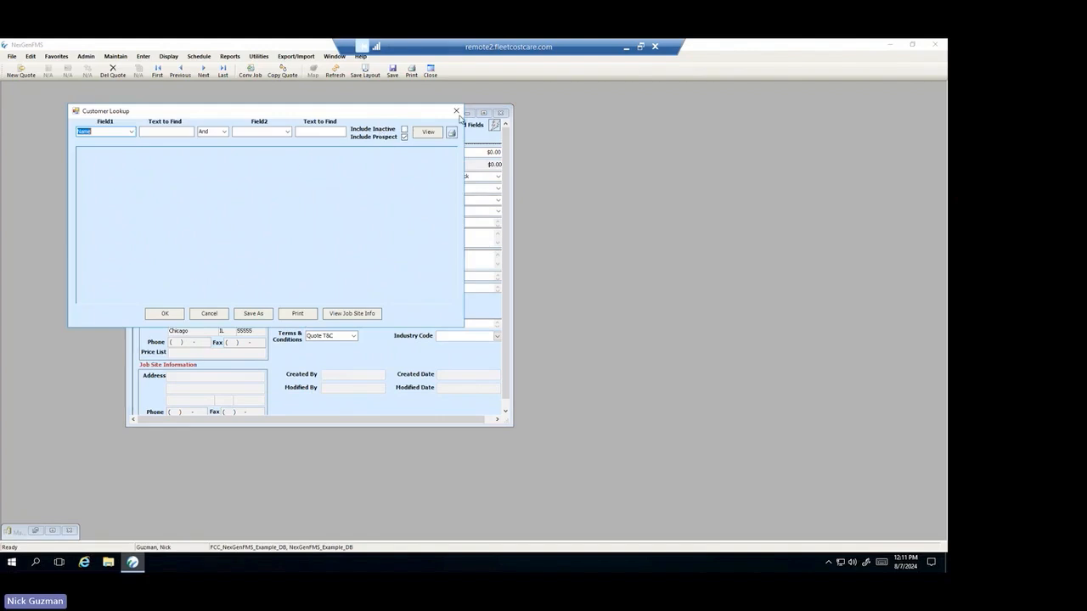
left_click(427, 133)
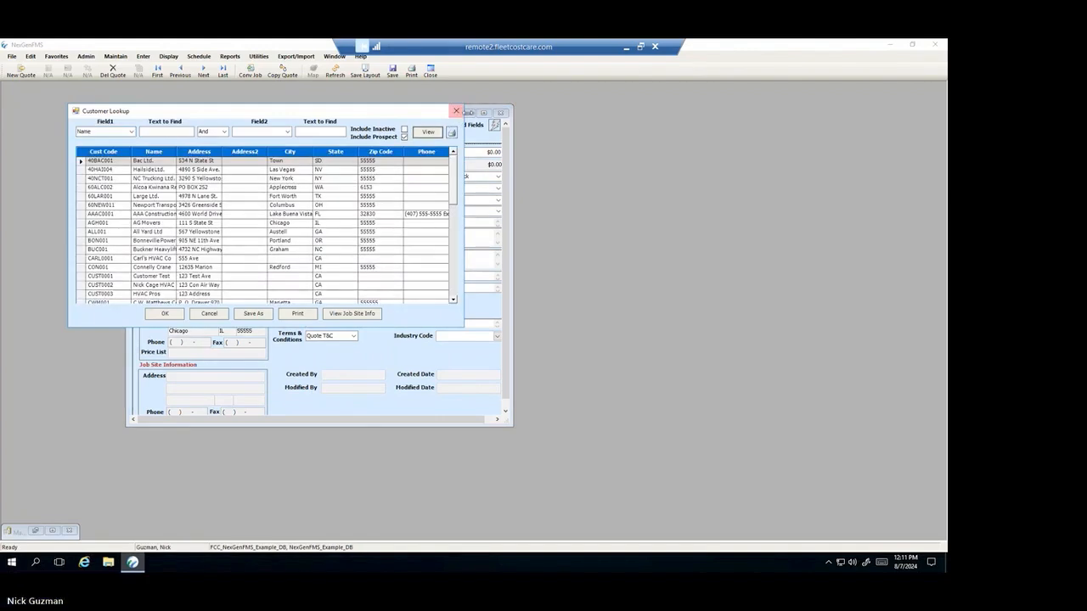
left_click(456, 111)
Open the Customers window, check the status choices and load AAA Construction from the customer list.
left_click(115, 56)
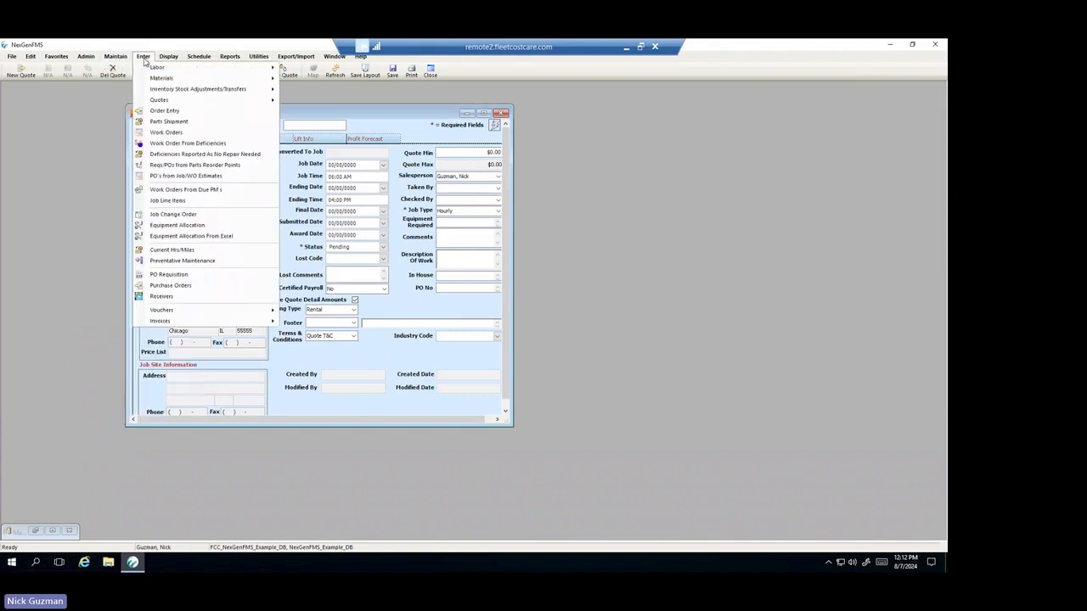
left_click(78, 139)
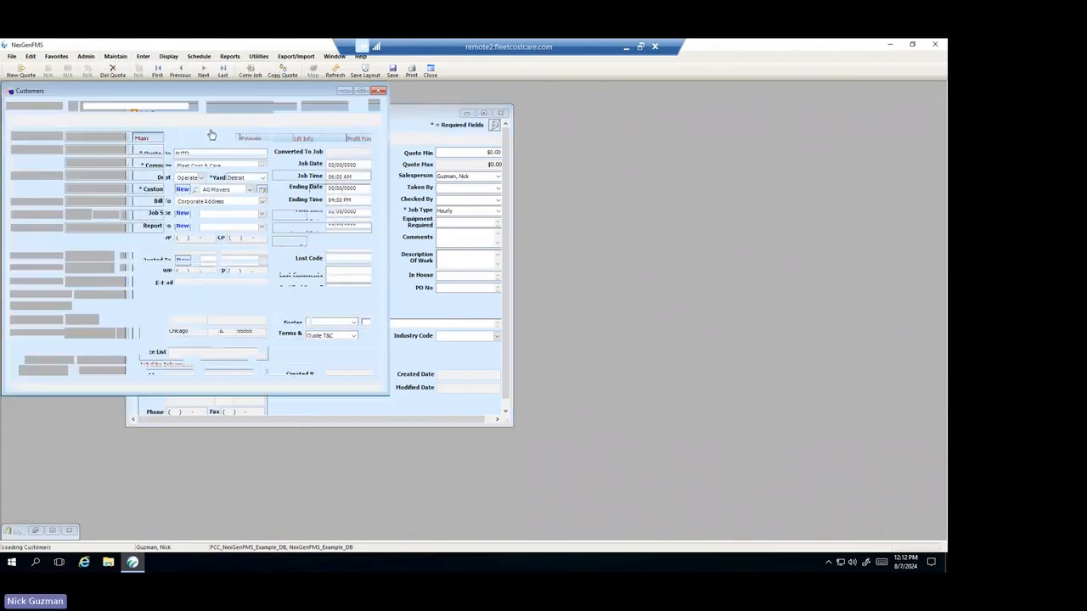
left_click(192, 105)
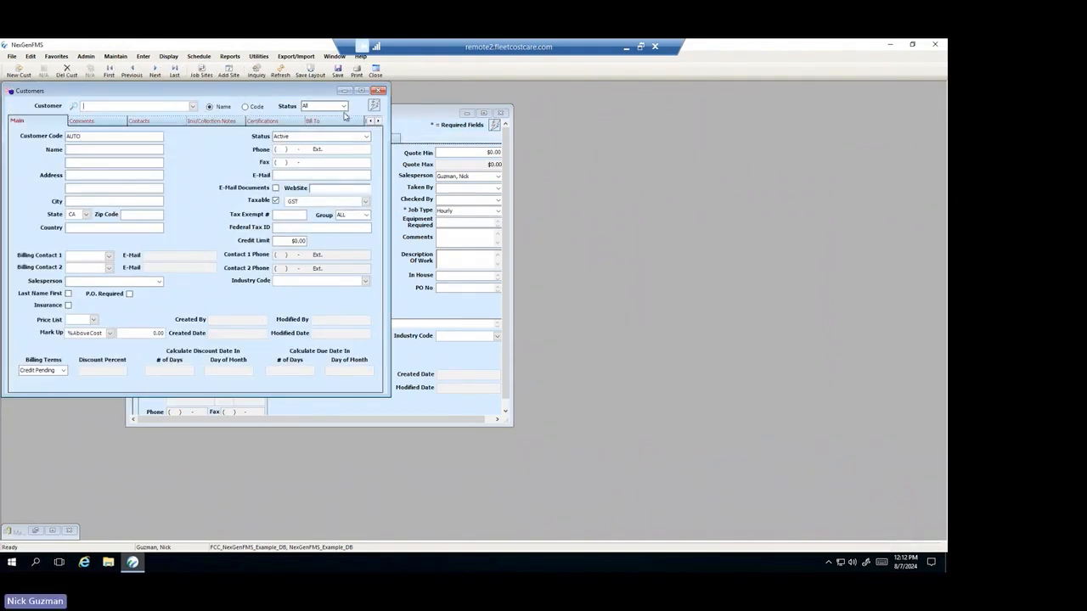
left_click(285, 136)
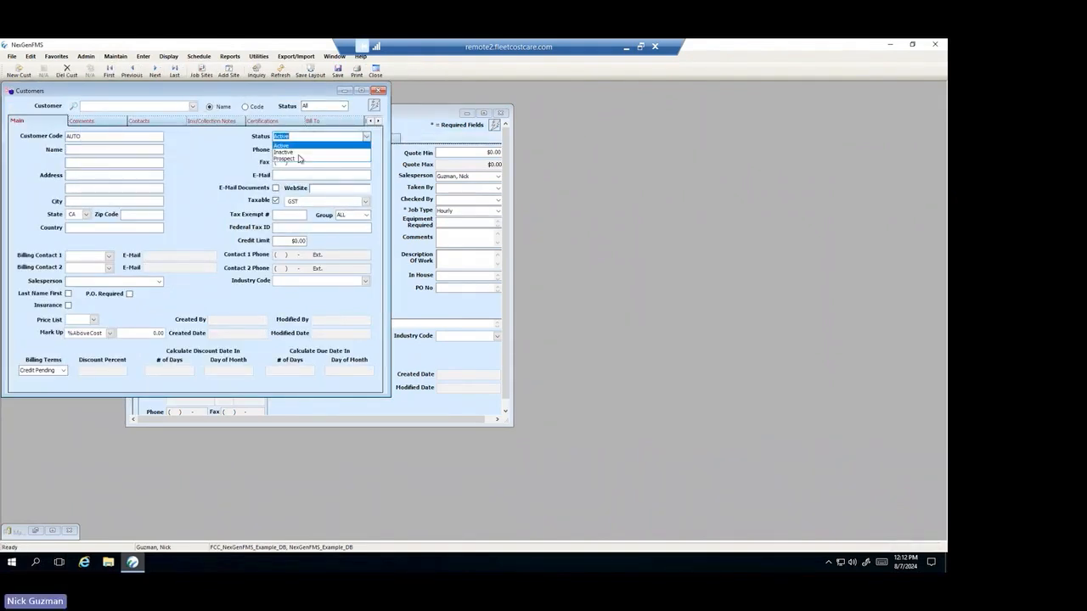
left_click(192, 106)
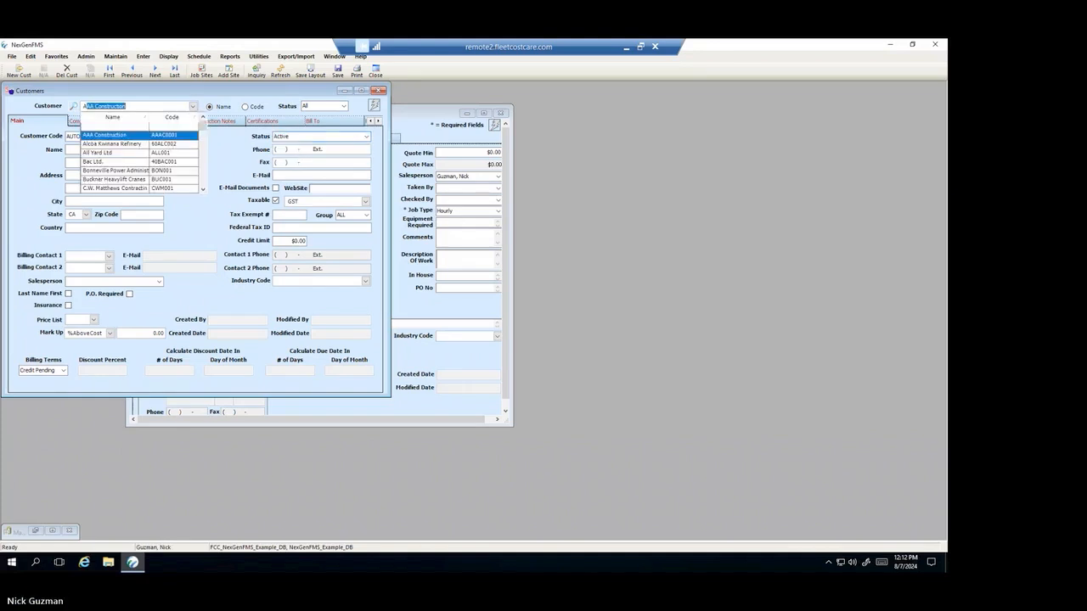
Search the customer lookup by name for "AG" with prospects included, and try to open AG Movers.
left_click(71, 106)
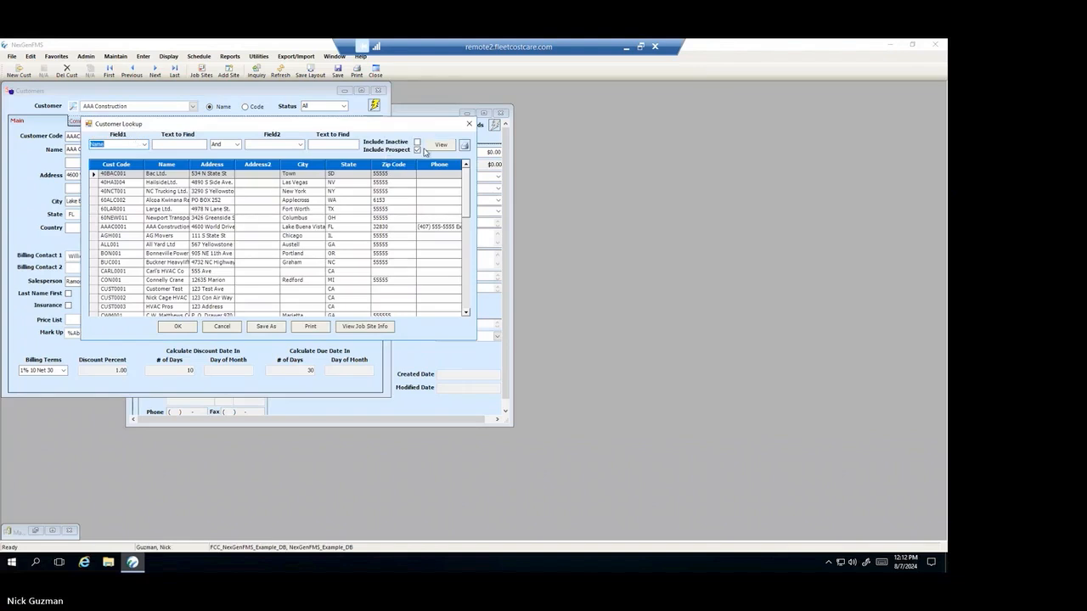
left_click(190, 146)
type("ag")
left_click(441, 145)
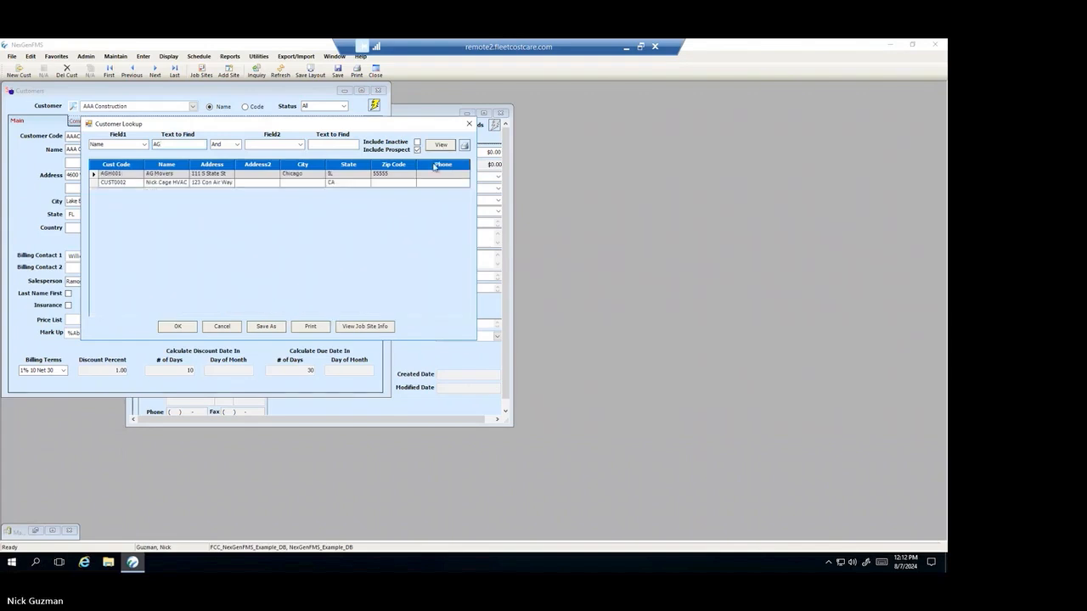
double_click(162, 174)
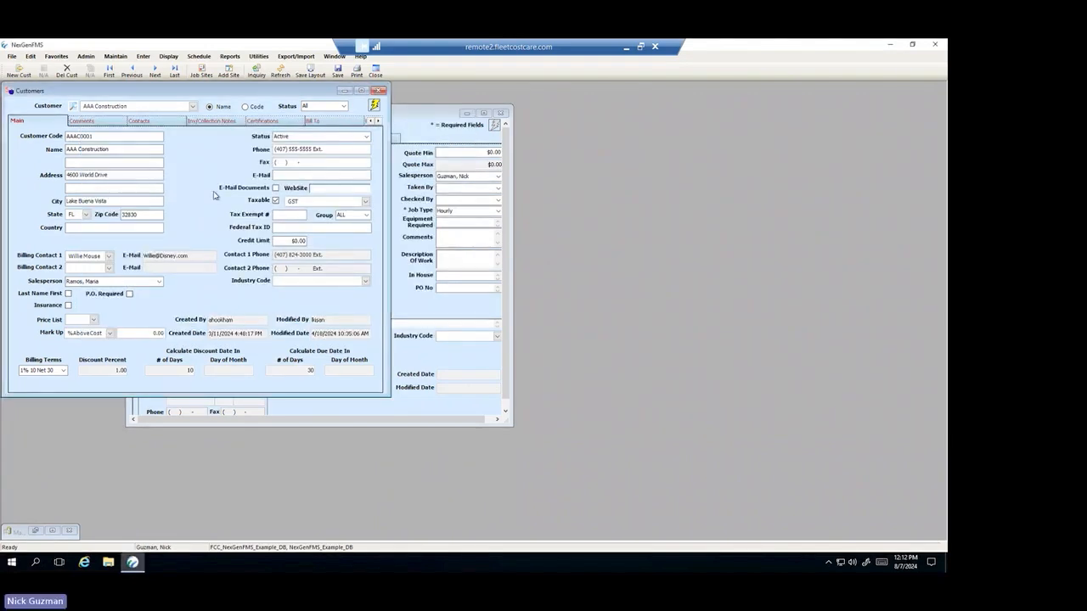
Place the Customers window beside the new quote and try again to load AG Movers from the customer lookup.
left_click_drag(140, 92, 444, 123)
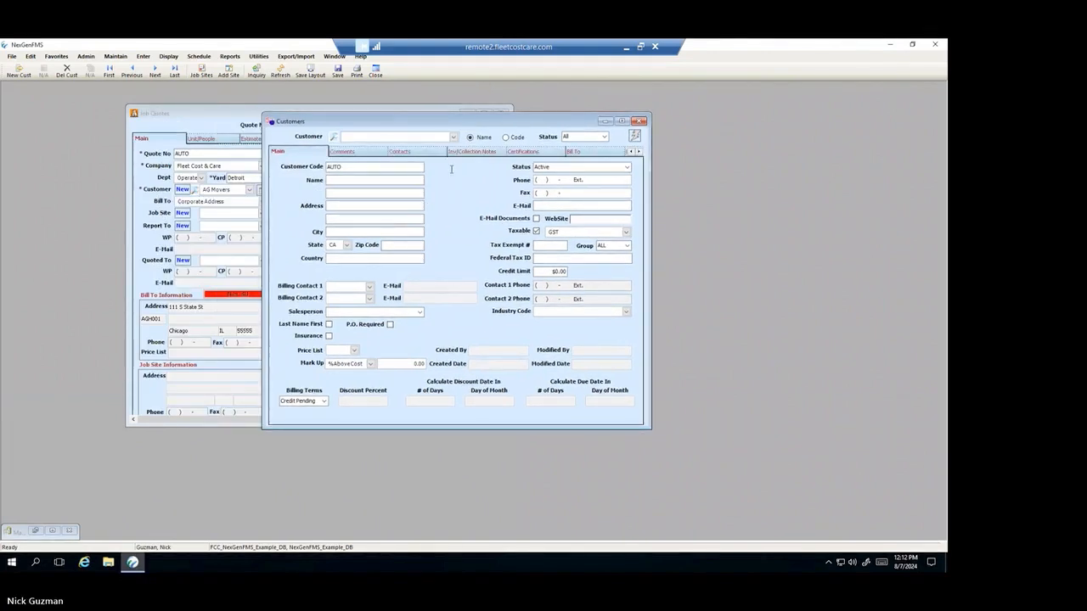
left_click_drag(331, 123, 463, 126)
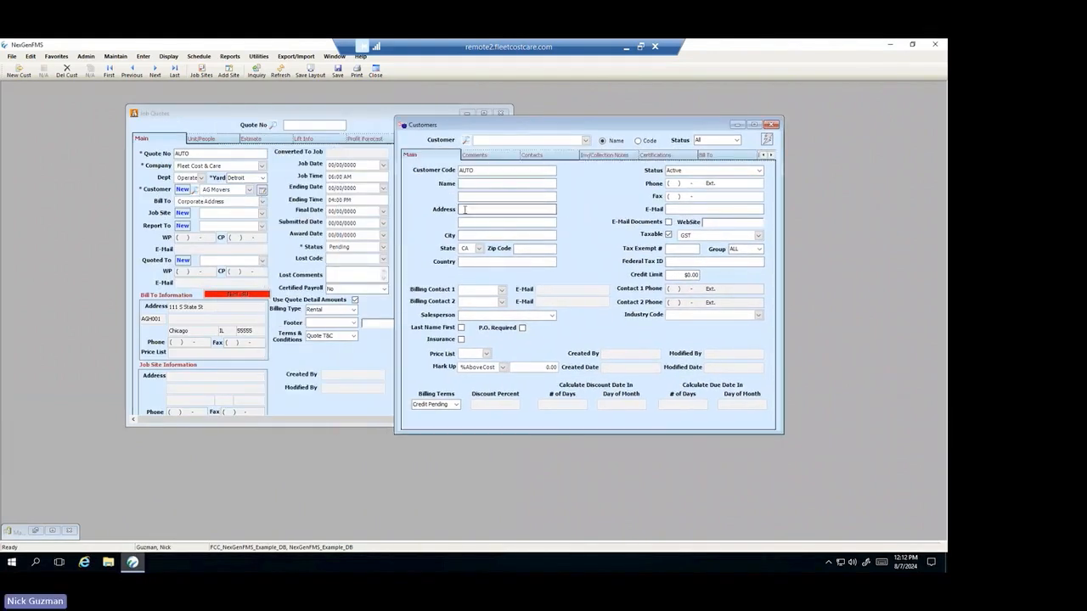
left_click(467, 142)
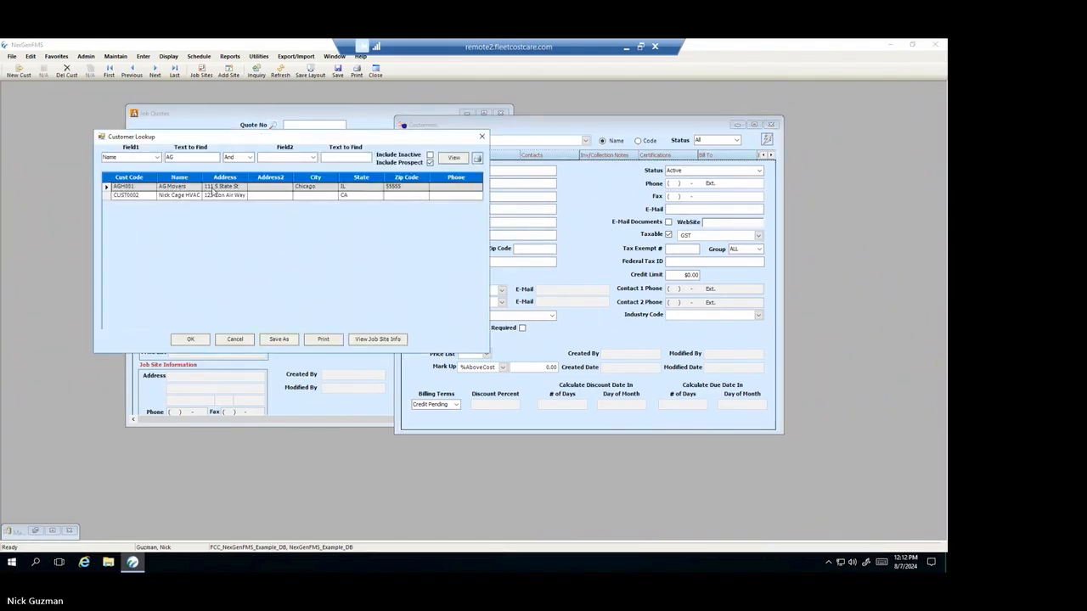
double_click(248, 189)
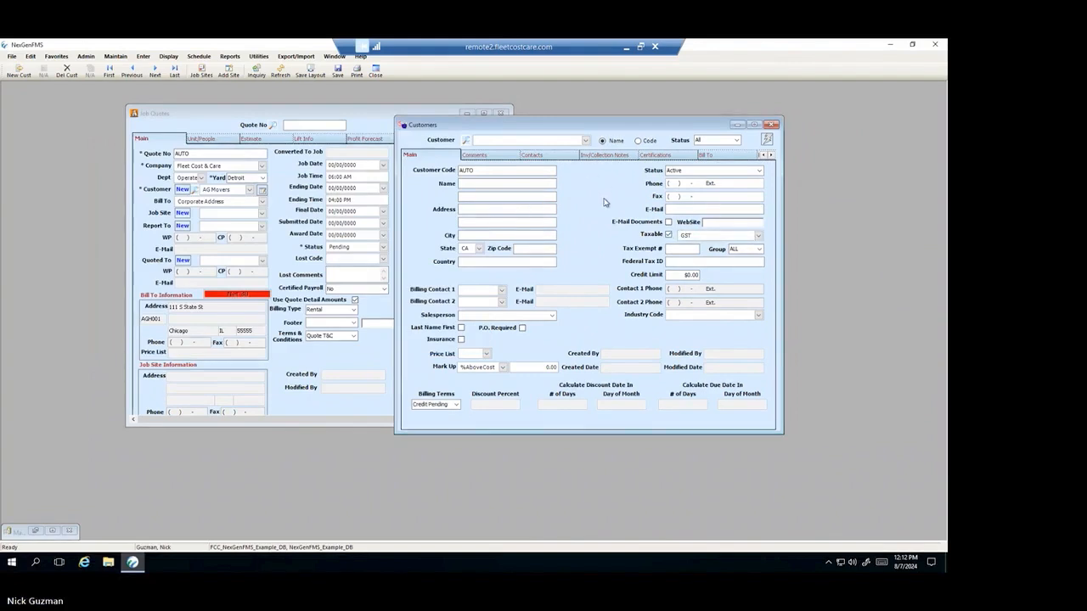
Close the Customers window and reopen a fresh one from the customer maintenance options.
left_click(771, 125)
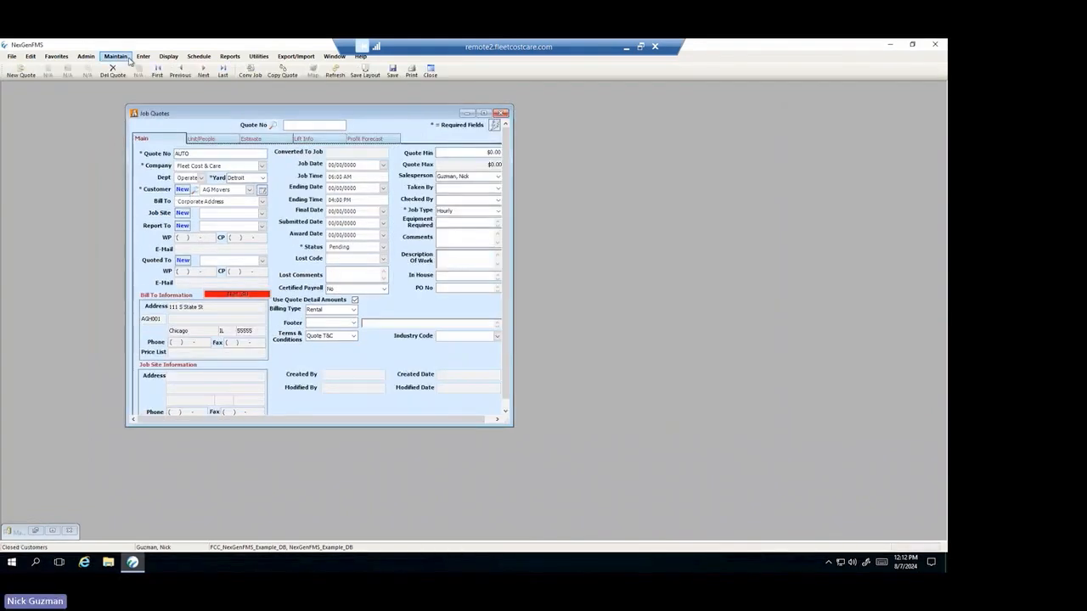
left_click(117, 57)
mouse_move(144, 100)
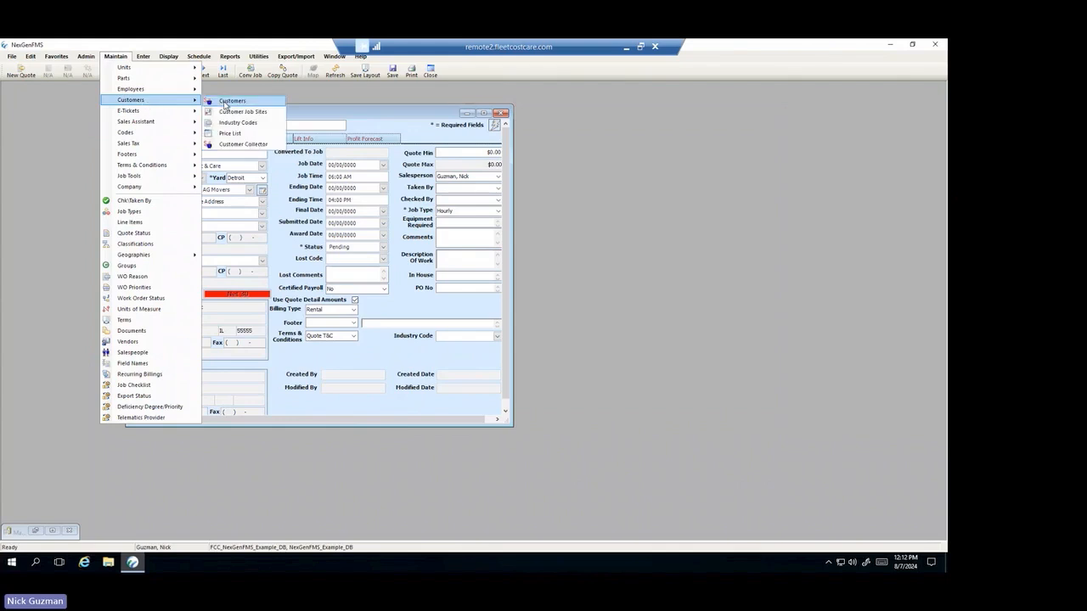
left_click(227, 102)
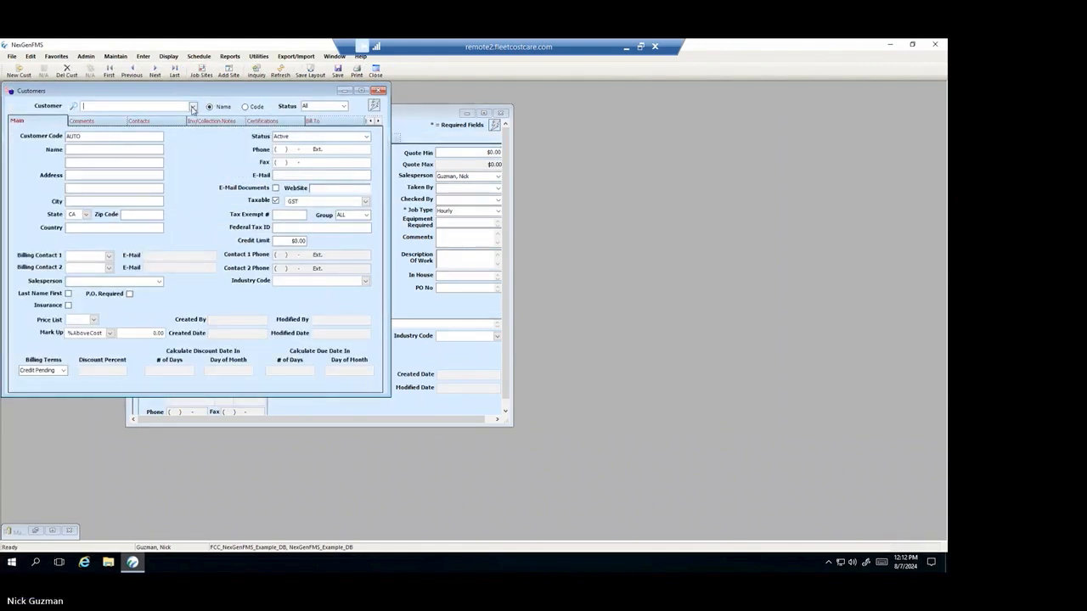
Load AG Movers from the customer lookup and place the Customers window beside the job quote.
left_click(74, 107)
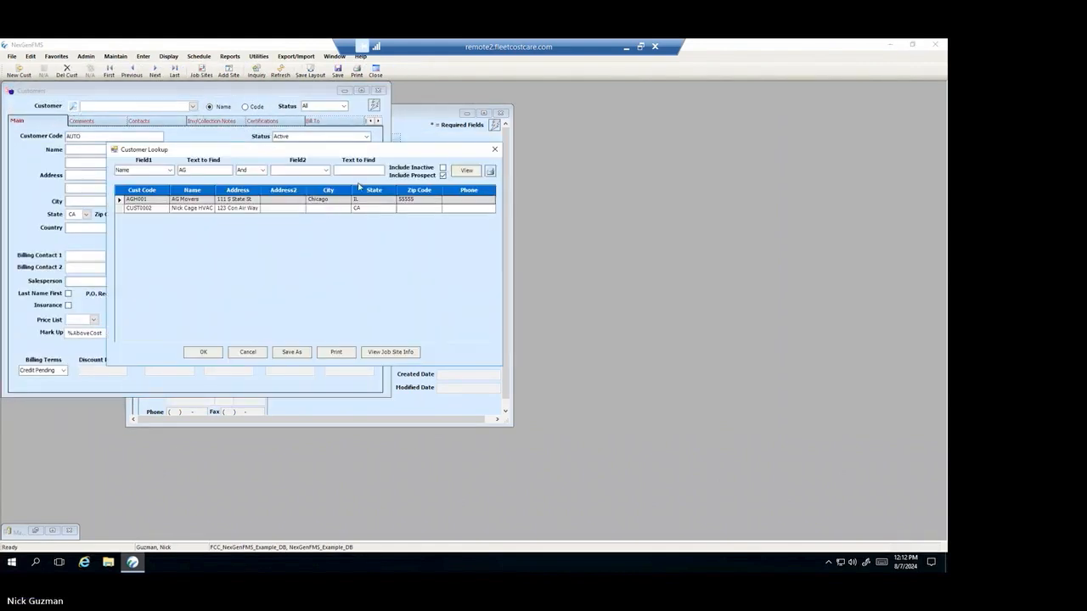
double_click(181, 202)
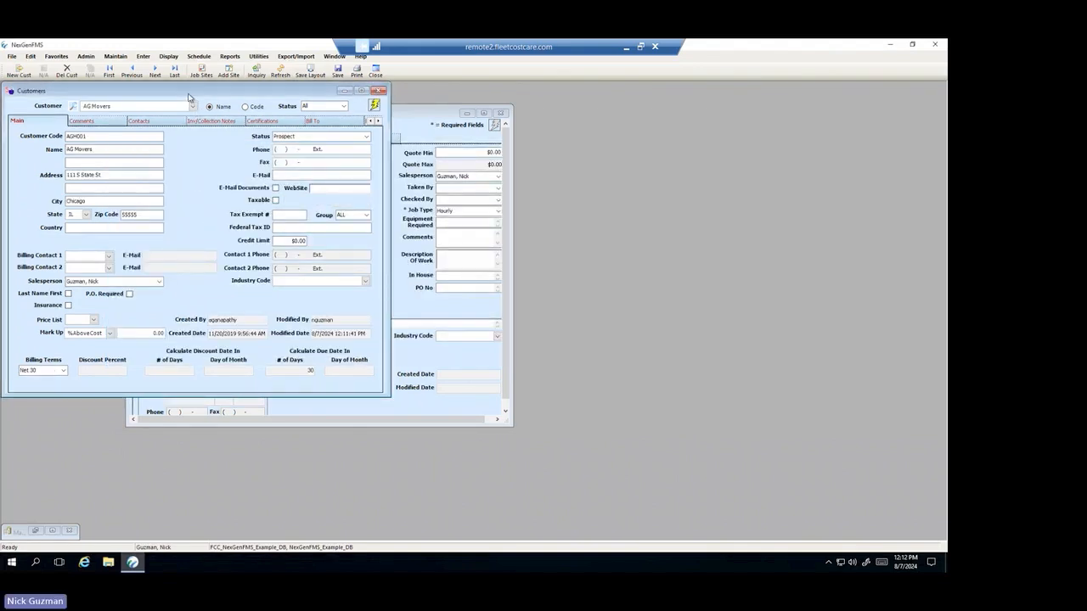
left_click_drag(190, 95, 238, 99)
left_click_drag(331, 96, 707, 116)
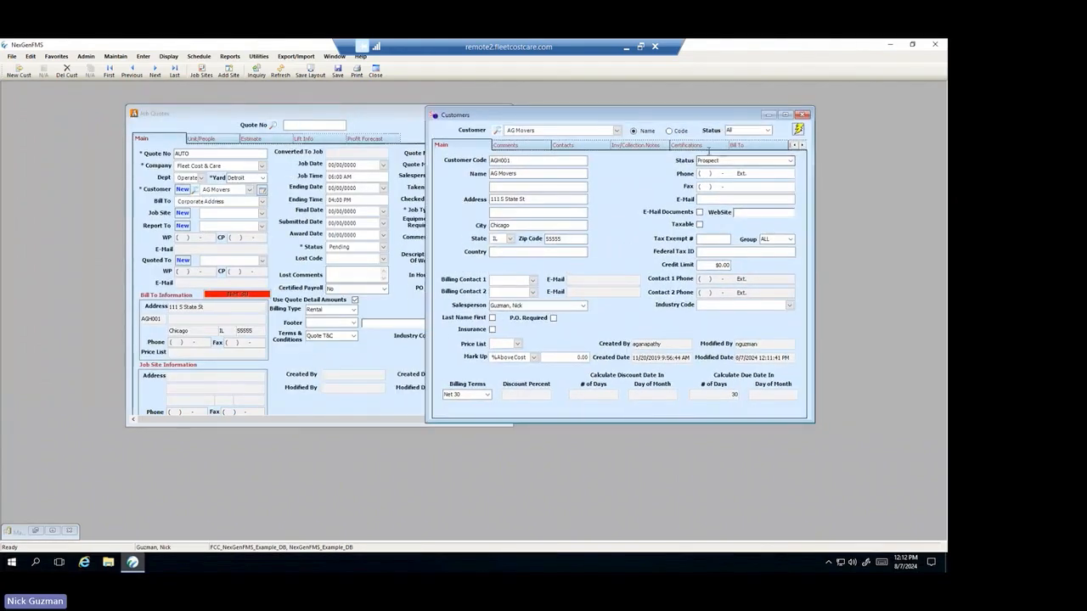